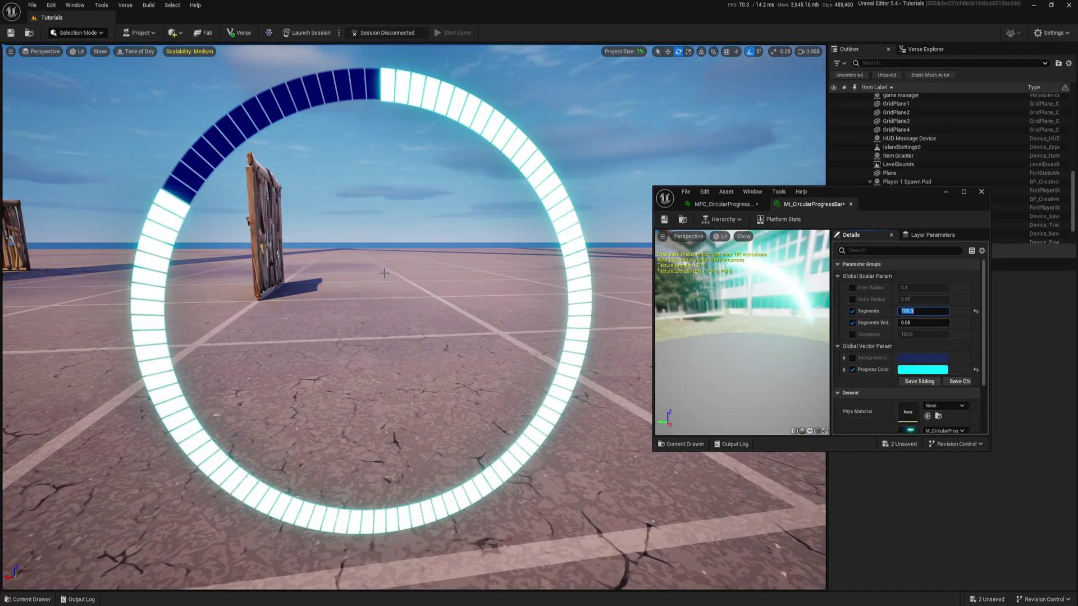
- Set the material instance's Segments parameter to 12 and slightly lower its Segments Width to narrow the gaps in the ring
type("12")
key("Return")
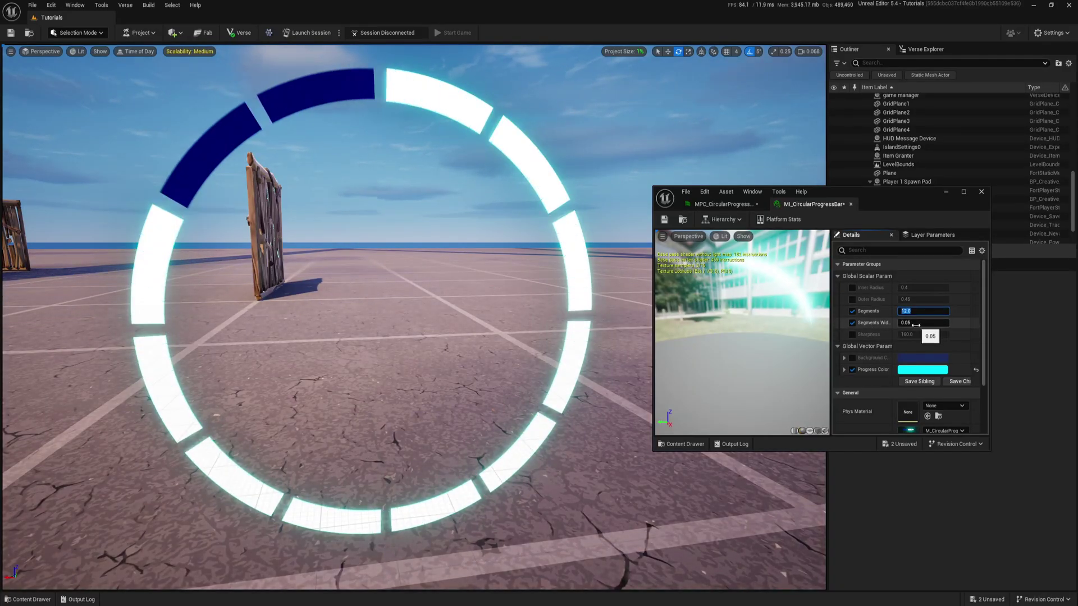
mouse_move(916, 325)
left_mouse_down()
mouse_move(944, 325)
mouse_move(910, 325)
left_mouse_up()
left_click(916, 325)
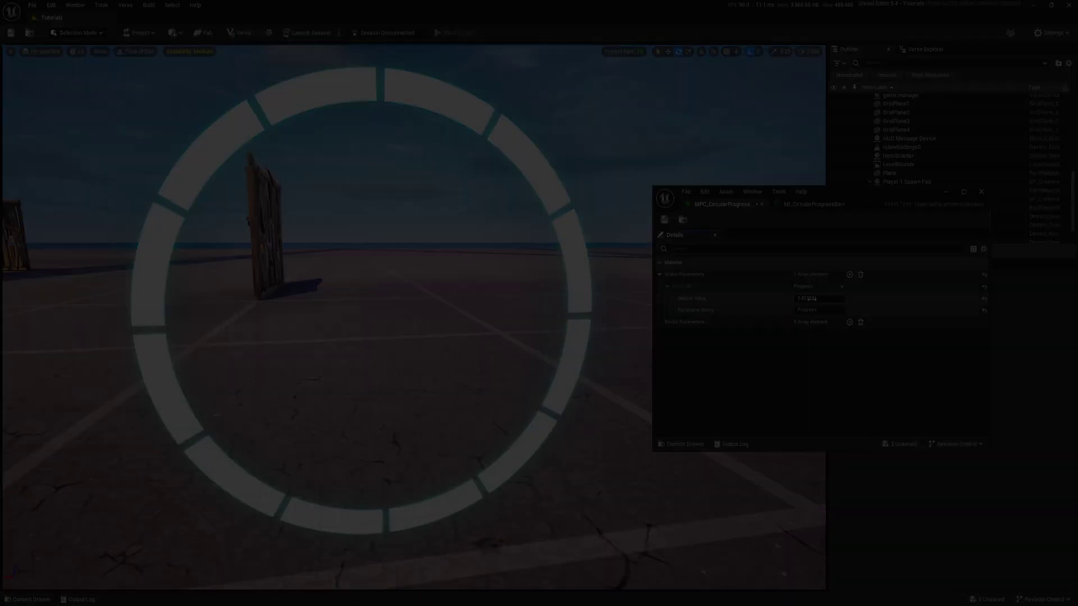
- Place a Plane shape in the level in front of the wooden wall, enlarge it, rotate it upright and deselect it
key("F8")
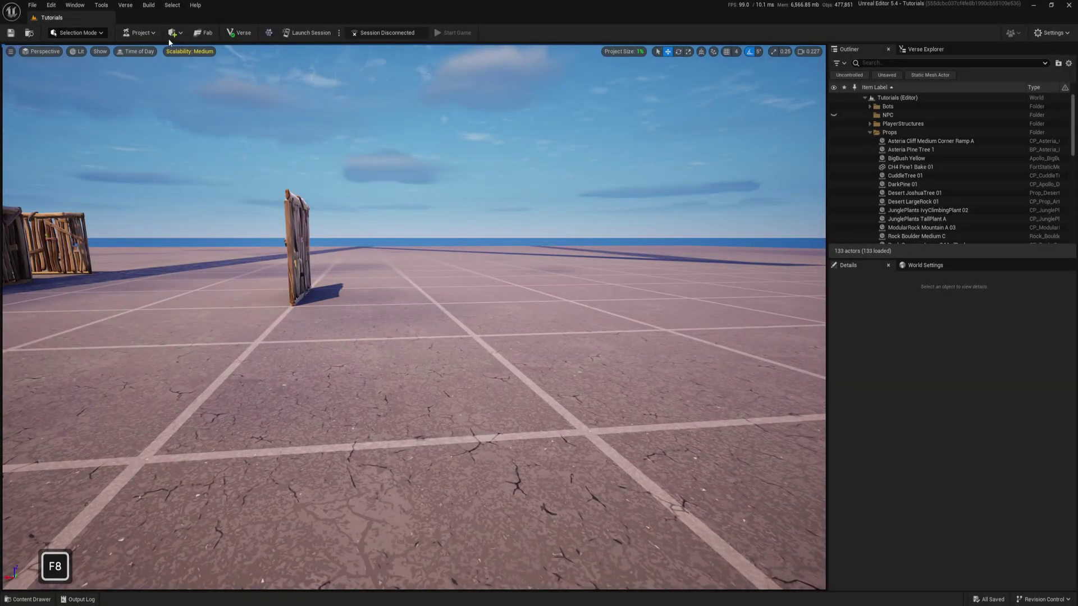
left_click(172, 32)
mouse_move(196, 85)
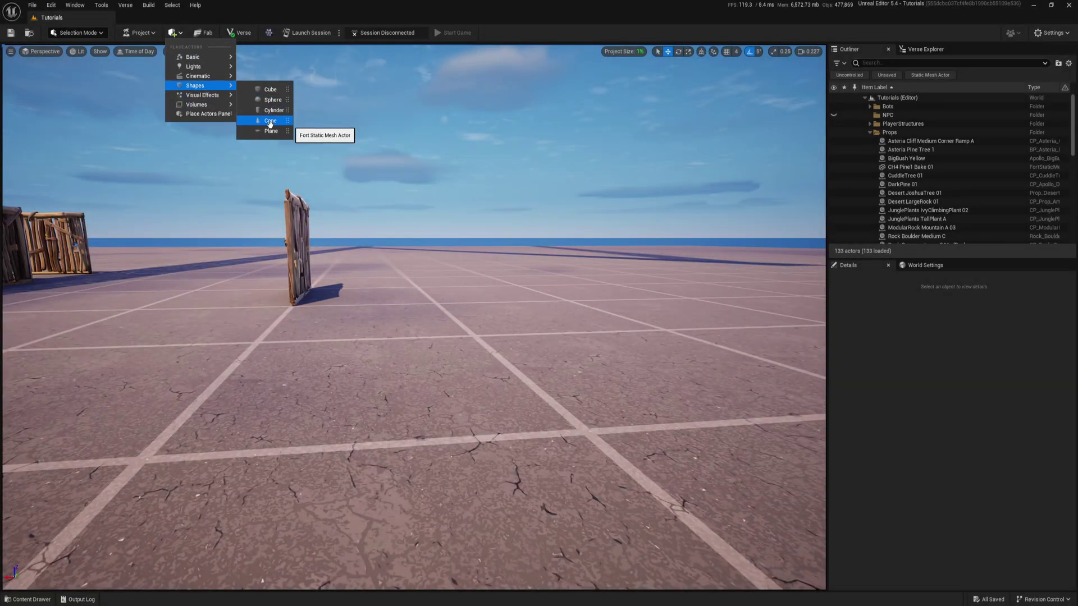
left_click_drag(270, 130, 341, 421)
key("r")
key("e")
key("Escape")
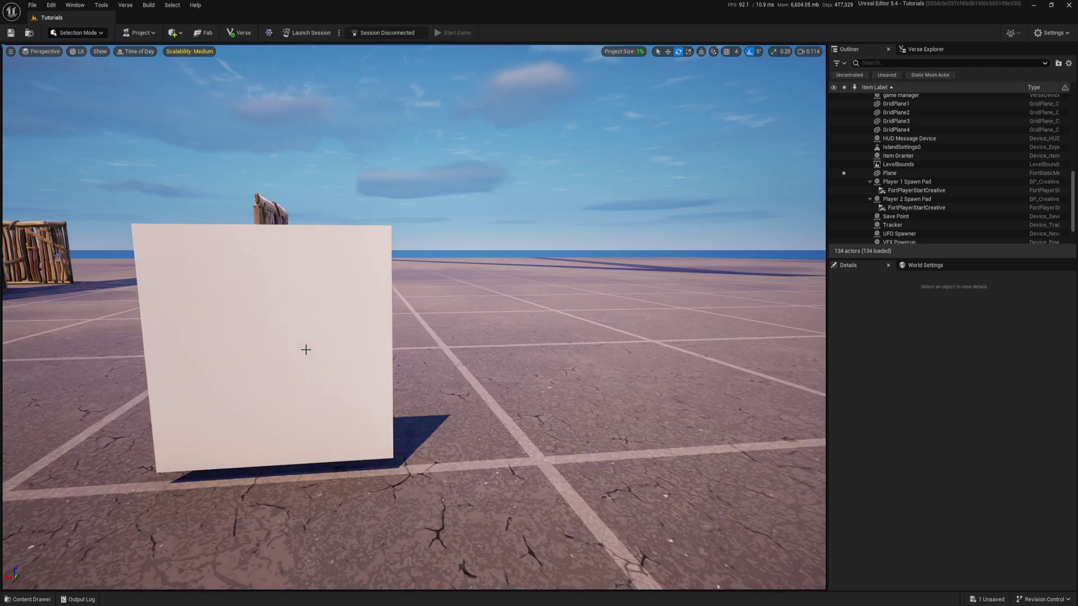
- Create a material named M_CircularProgressBar in the CircularProgressBar content folder
key("ctrl+space")
right_click(273, 437)
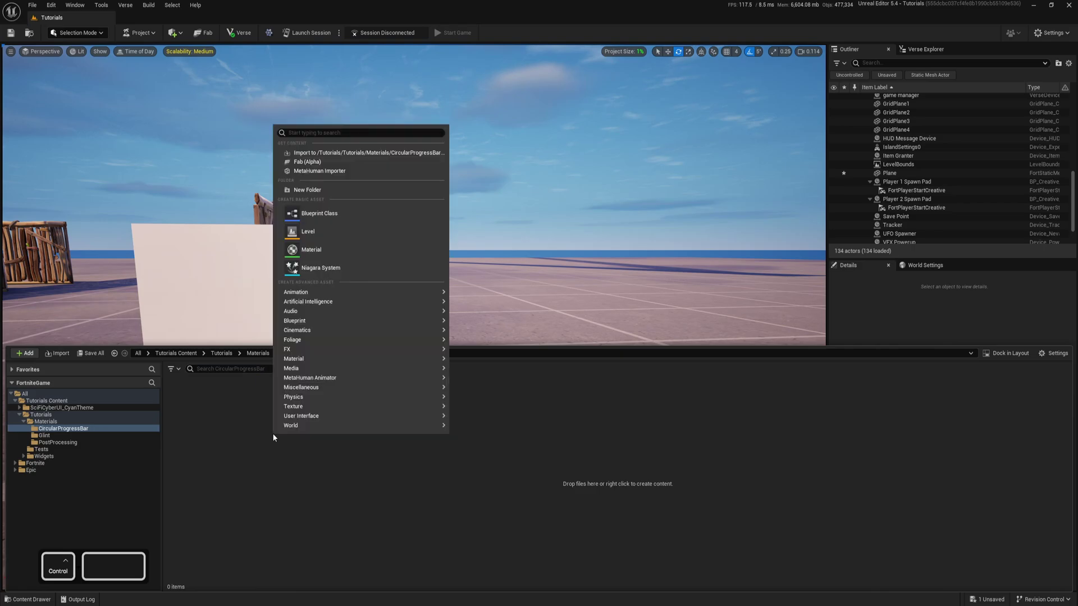
left_click(323, 267)
type("M")
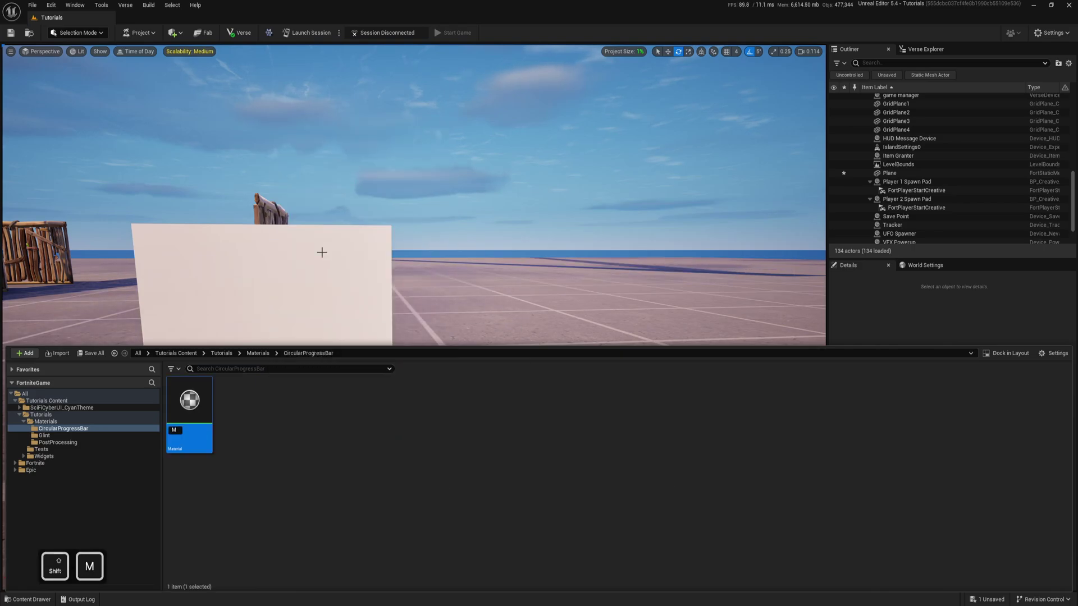
type("_CircularProgressBar")
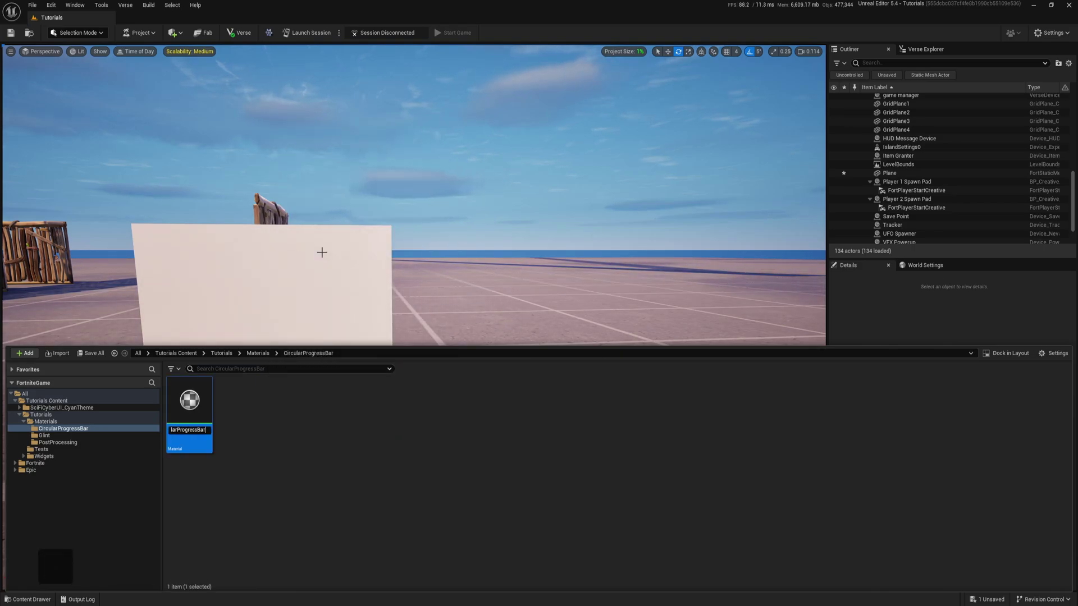
key("Return")
- Create an instance of M_CircularProgressBar, name it MI_CircularProgressBar, and apply it to the plane in the level
right_click(202, 399)
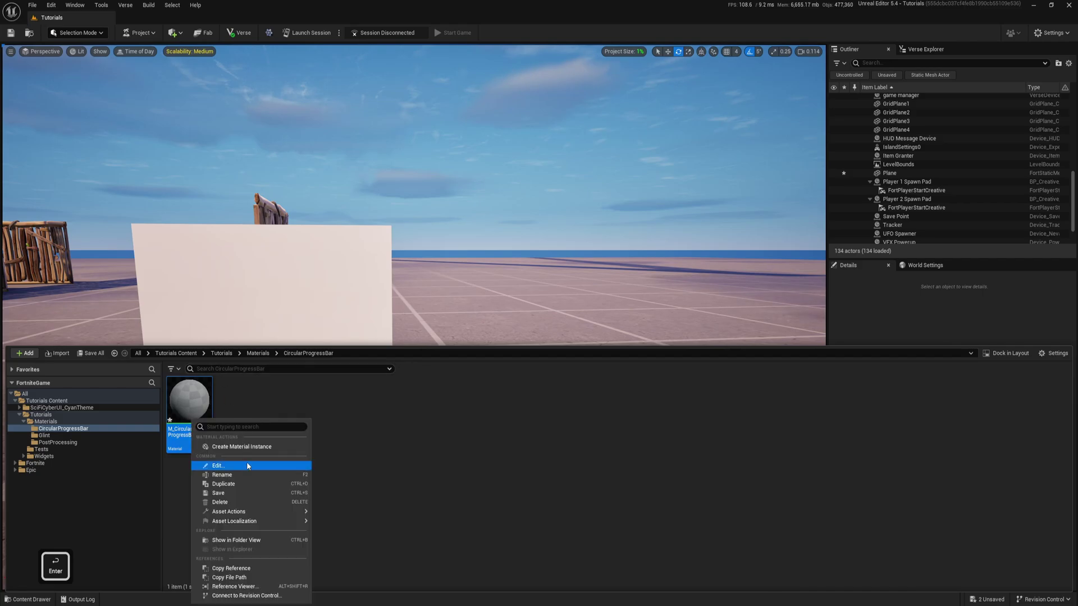
left_click(247, 447)
key("Right")
key("BackSpace")
key("BackSpace")
key("BackSpace")
key("BackSpace")
key("BackSpace")
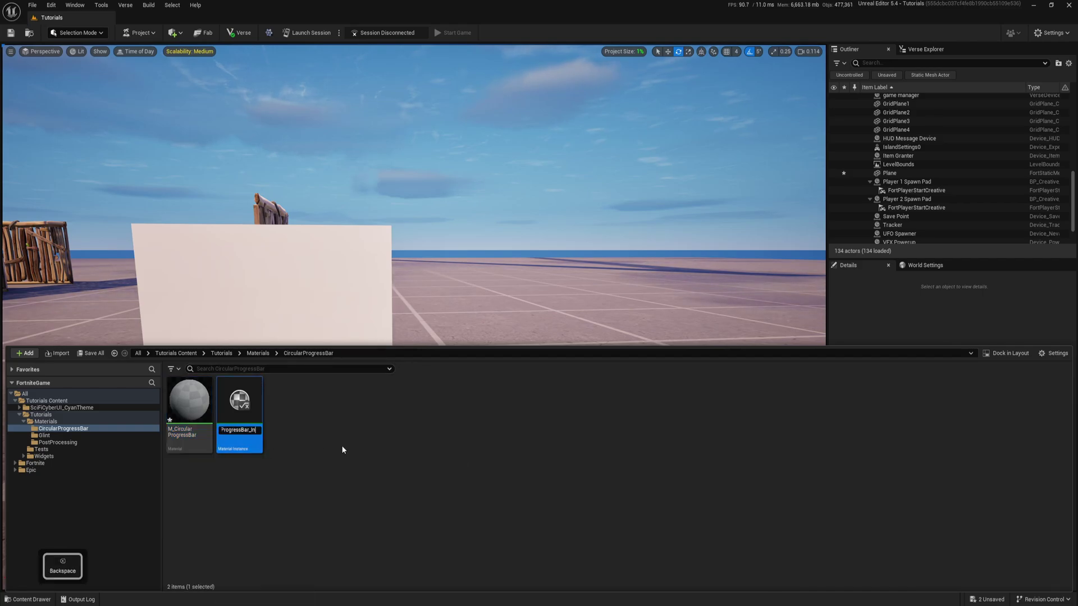
key("Left")
key("Left")
key("Left")
key("Left")
key("Left")
key("Left")
key("Left")
key("Left")
key("Left")
key("Left")
key("Left")
key("Left")
key("Left")
key("Left")
key("Left")
key("Left")
key("Left")
key("Left")
key("Left")
key("Left")
key("Right")
type("I")
key("Return")
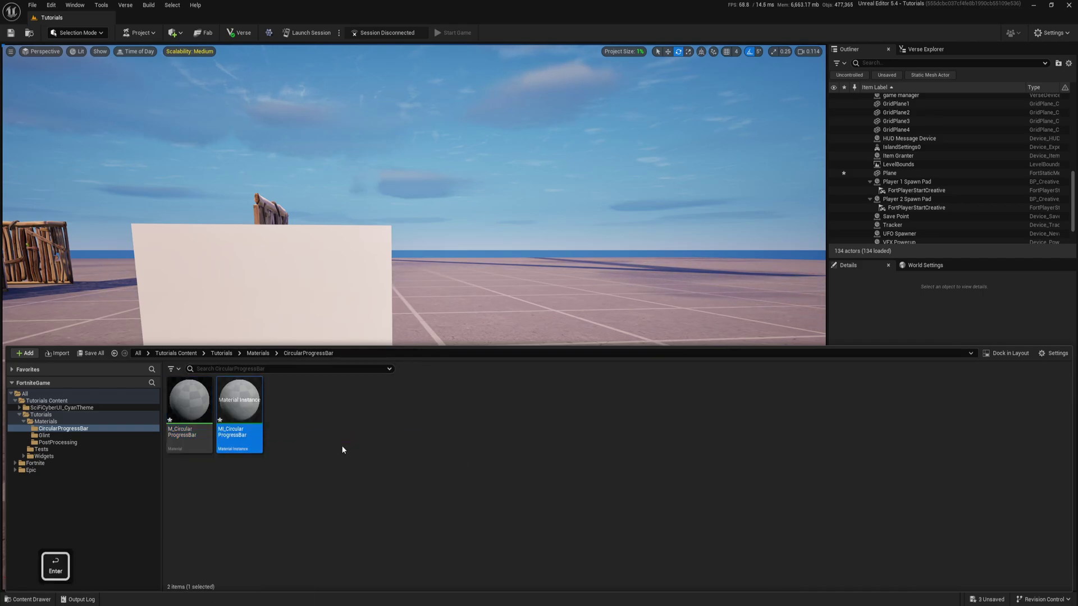
left_click_drag(241, 403, 240, 304)
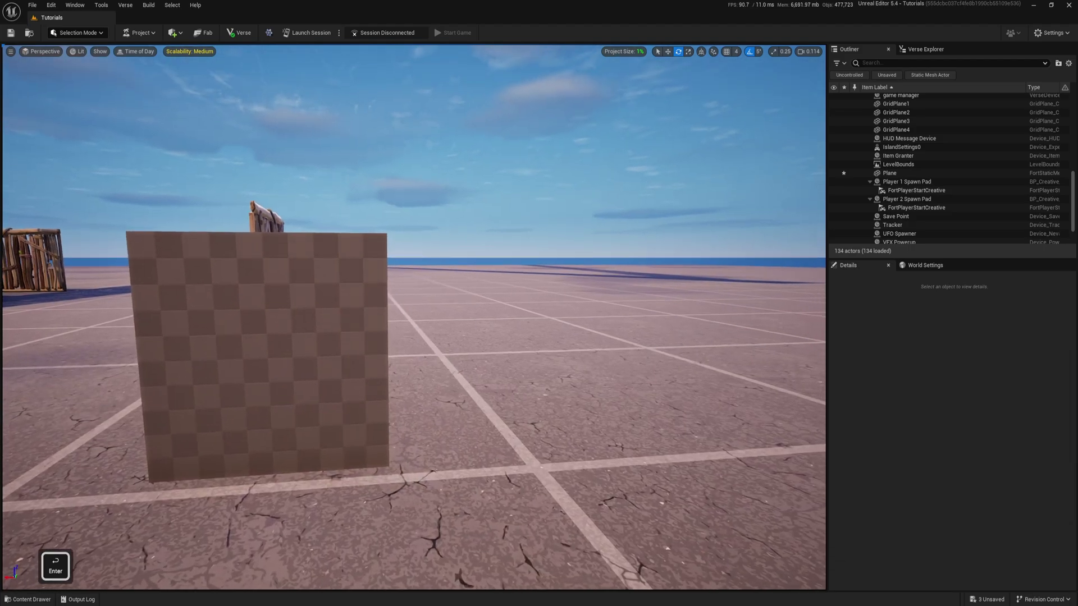
- Create a Material Parameter Collection named MPC_CircularProgressBar in the same folder
key("ctrl+space")
right_click(345, 423)
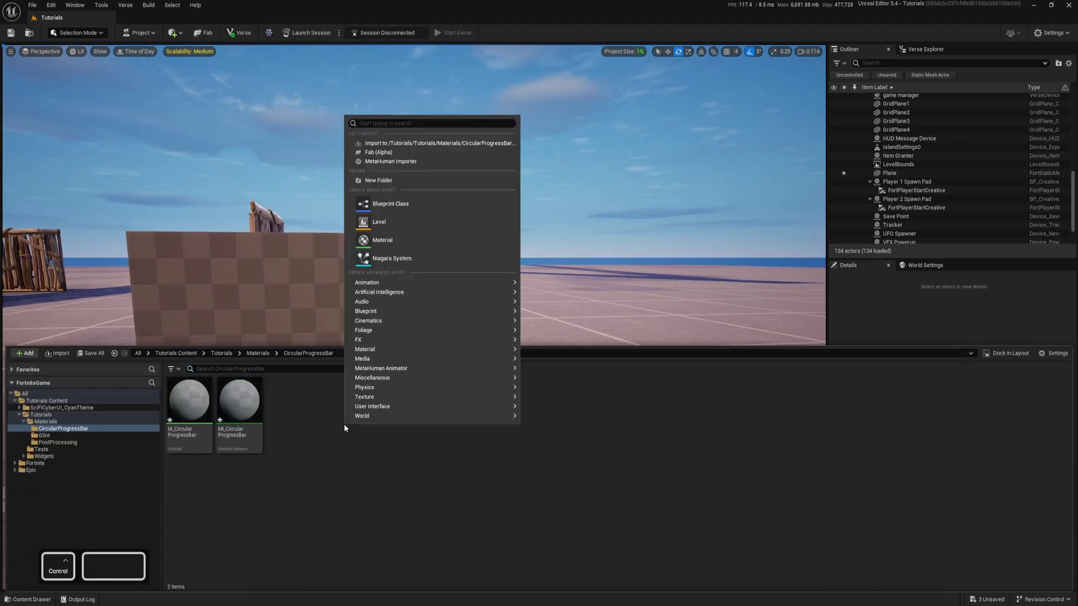
mouse_move(383, 362)
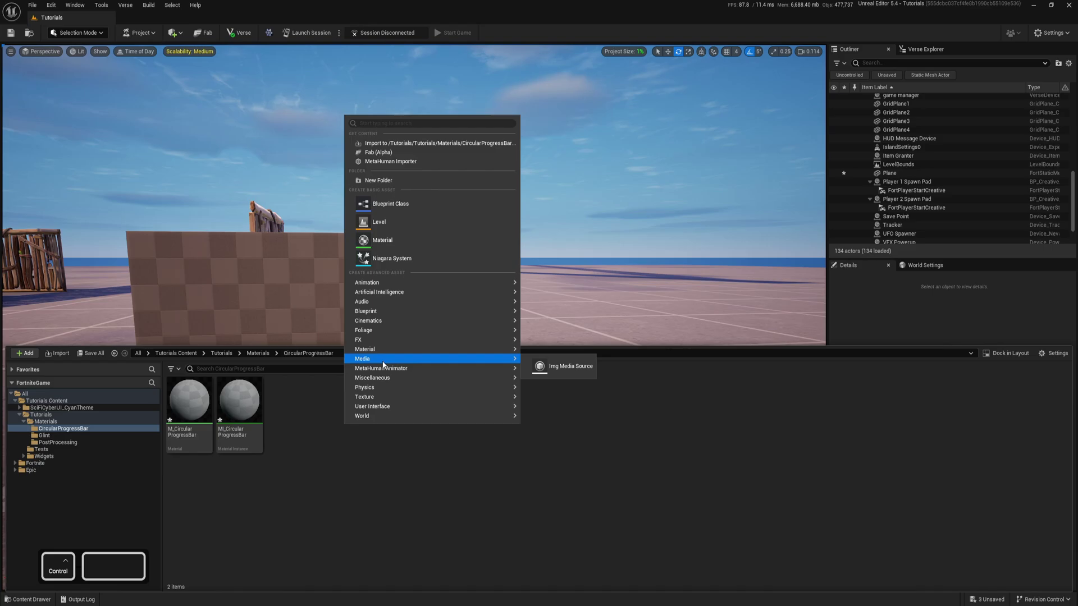
left_click(574, 445)
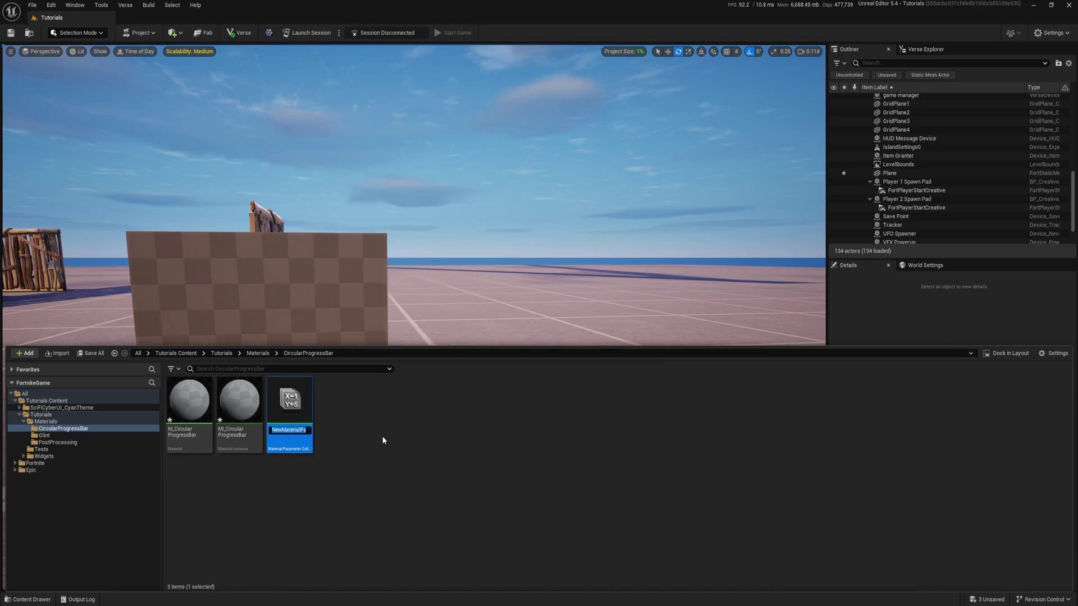
type("MPC_")
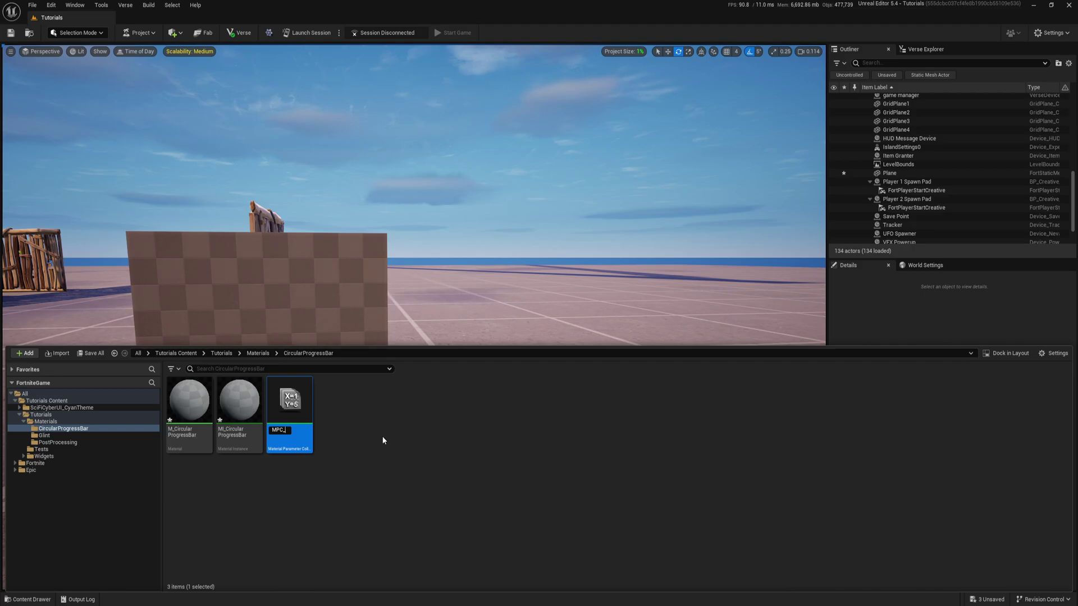
type("CircularProgressBar")
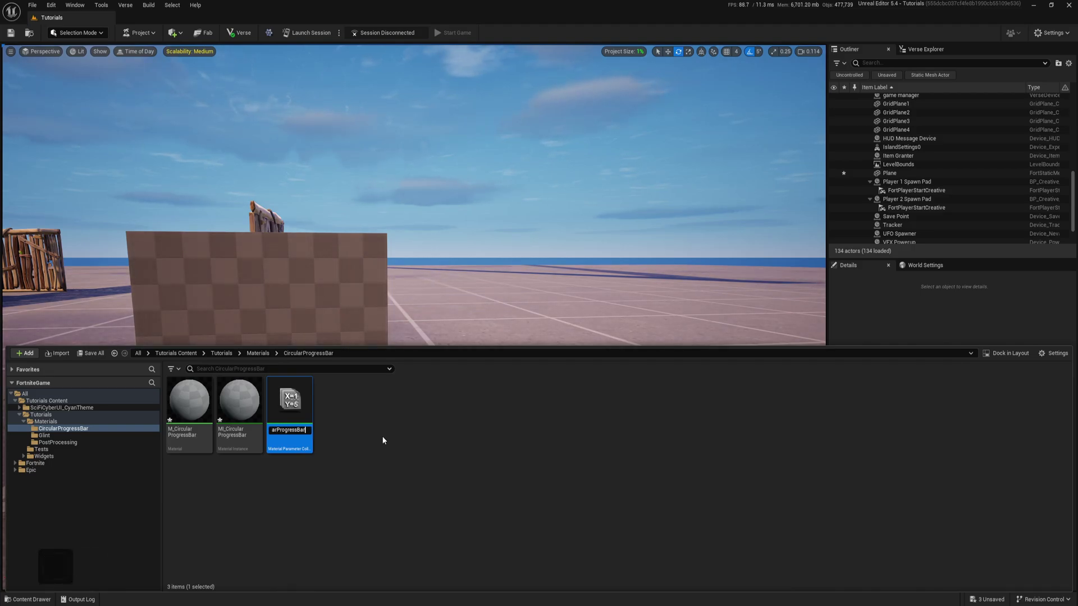
key("Return")
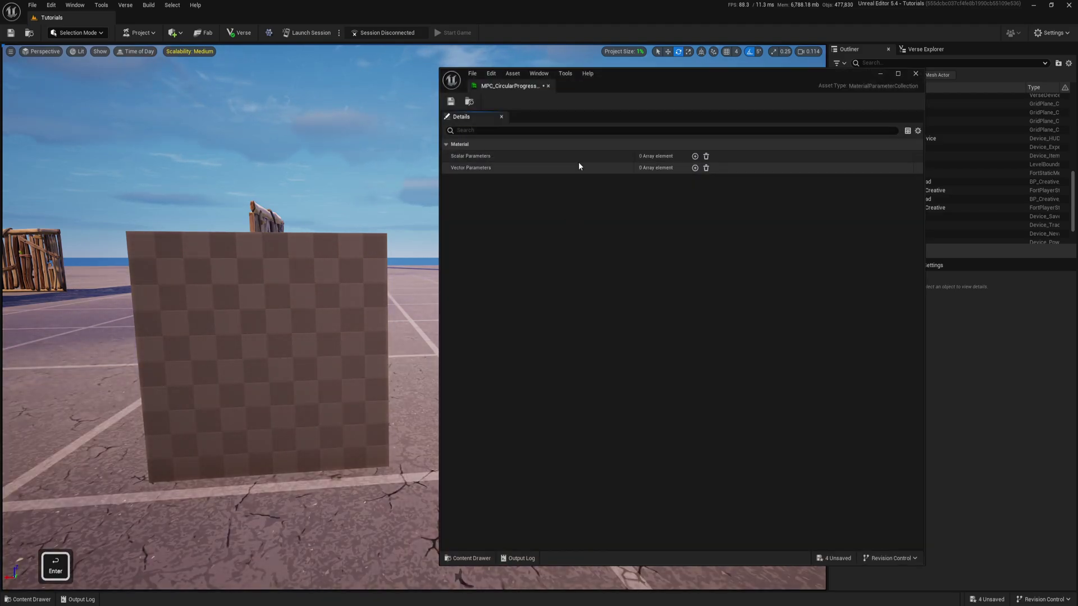
- Add a scalar parameter named Progress to MPC_CircularProgressBar and save the collection
left_click(694, 156)
left_click(663, 191)
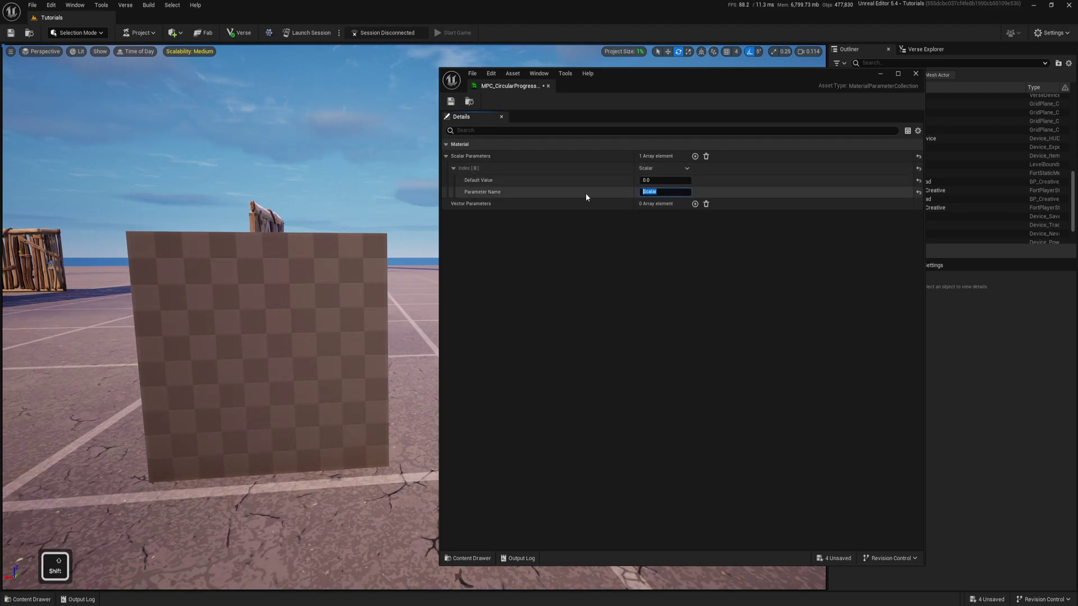
type("Progress")
key("Return")
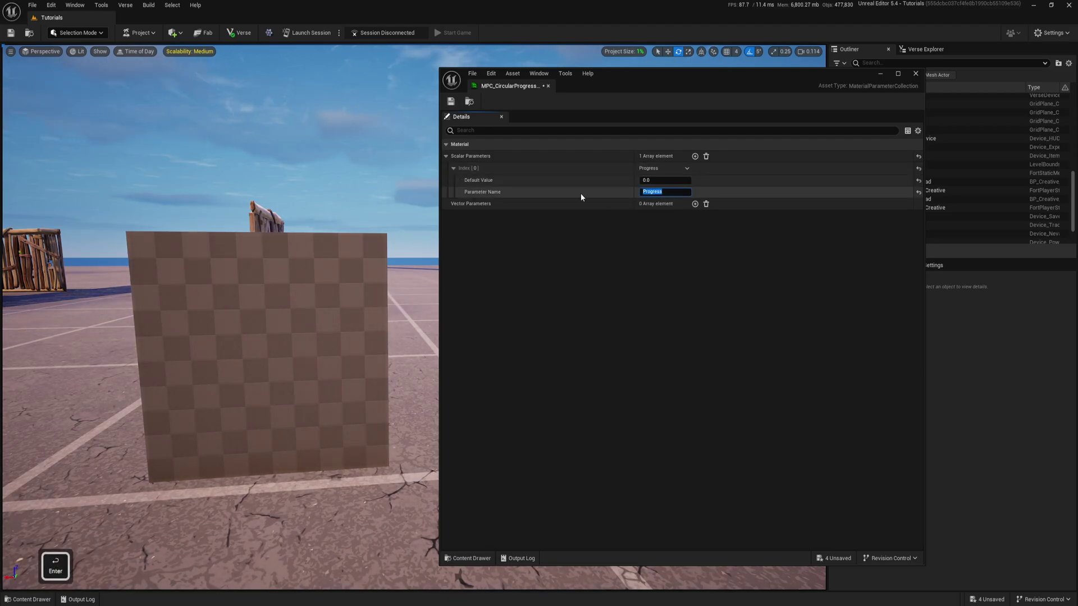
left_click(450, 102)
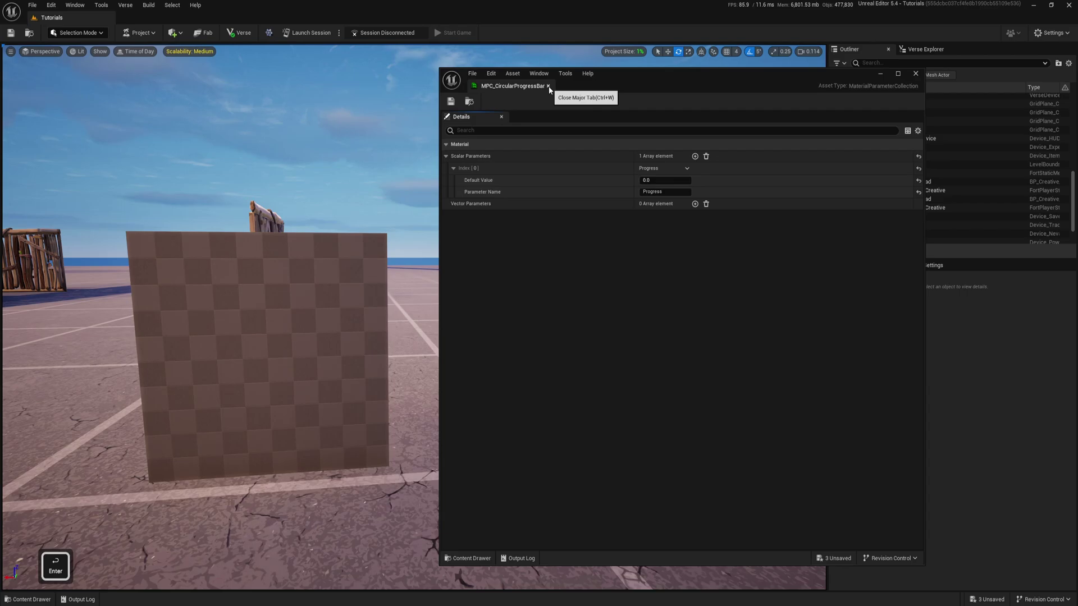
- Save all modified assets and open the M_CircularProgressBar material in a maximized editor
left_click(27, 598)
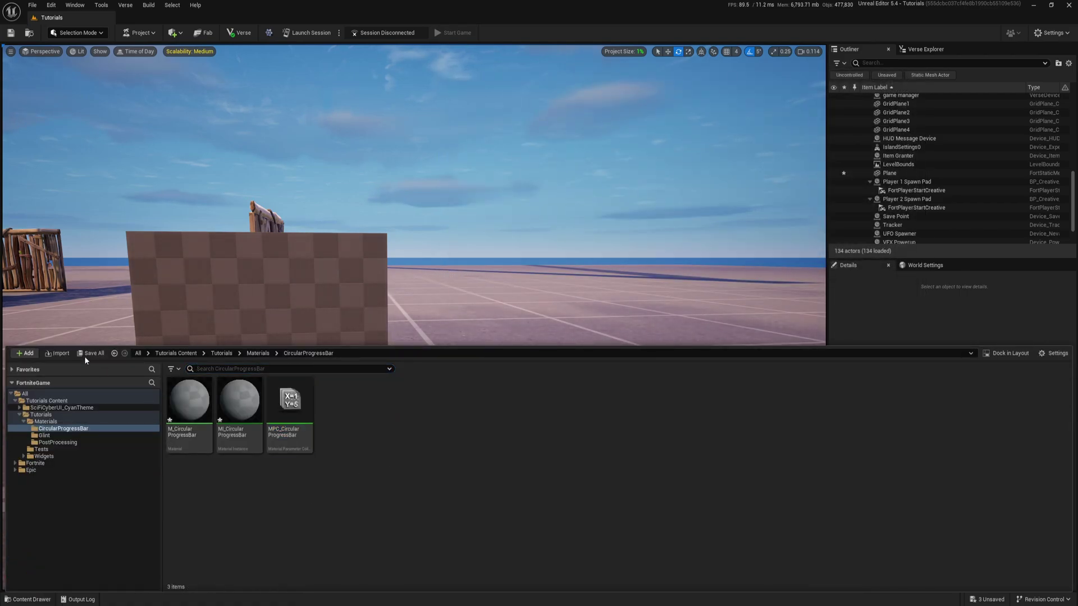
left_click(87, 353)
left_click(604, 411)
double_click(185, 404)
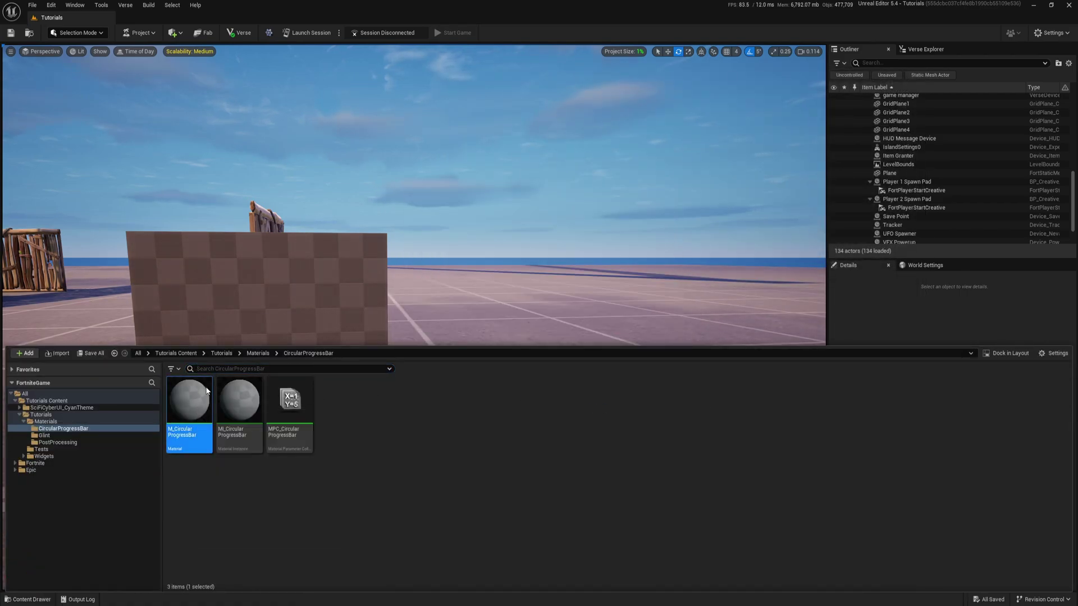
left_click(898, 75)
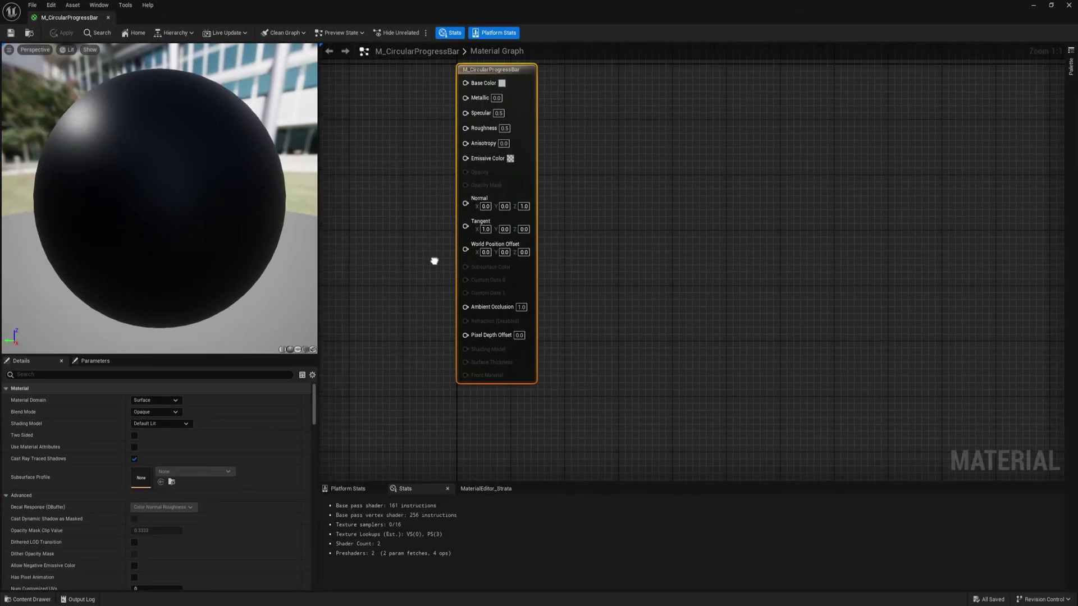
- Set the material's blend mode to Translucent and its shading model to Unlit, keeping the Surface domain
left_click(149, 413)
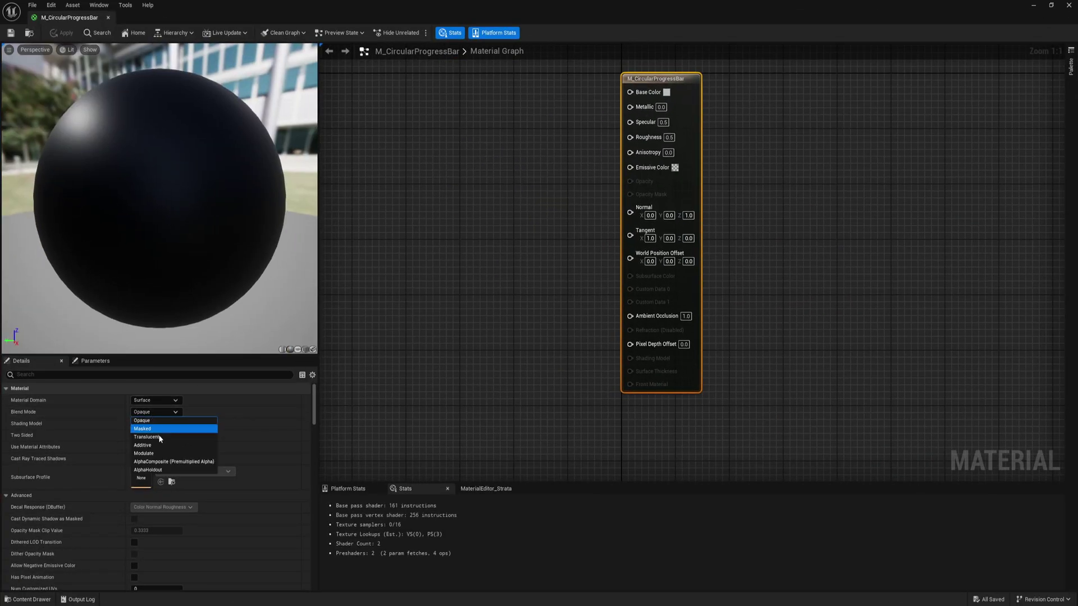
left_click(158, 436)
left_click(152, 424)
left_click(146, 431)
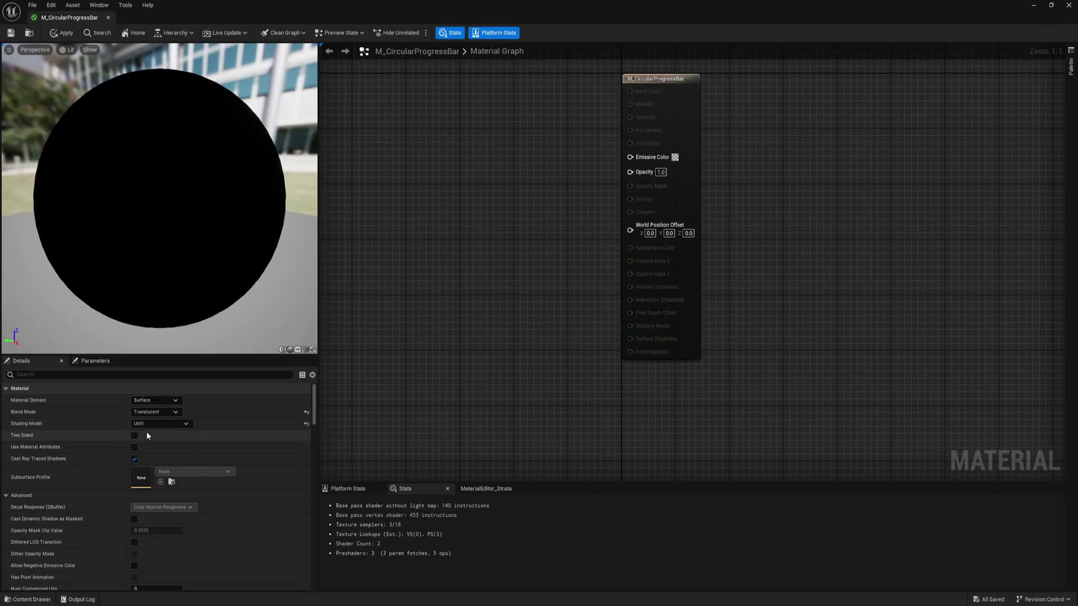
left_click_drag(318, 287, 259, 287)
right_click_drag(365, 286, 472, 212)
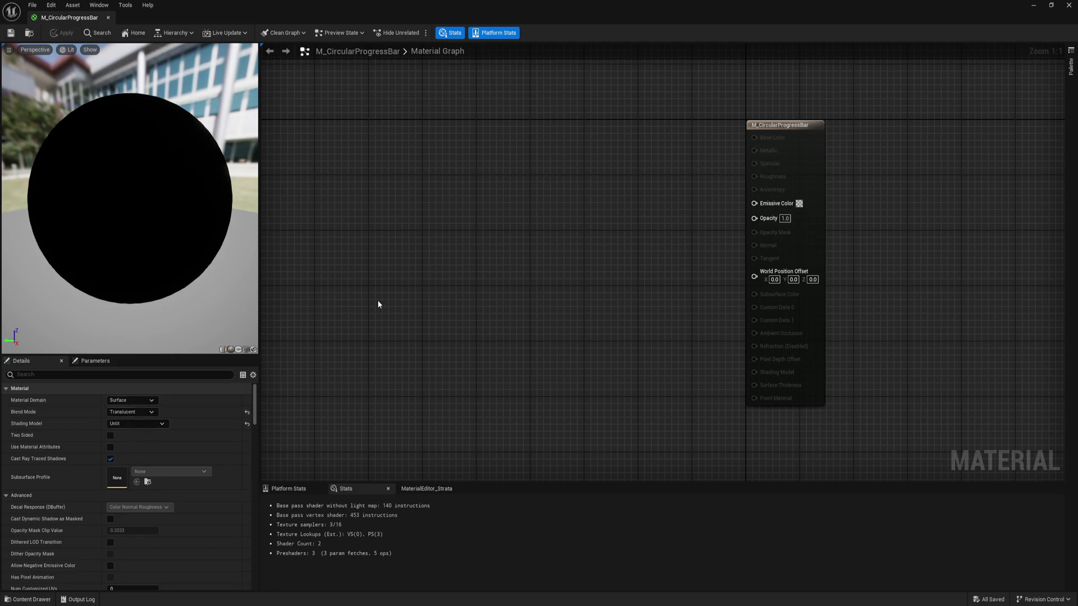
left_click(134, 400)
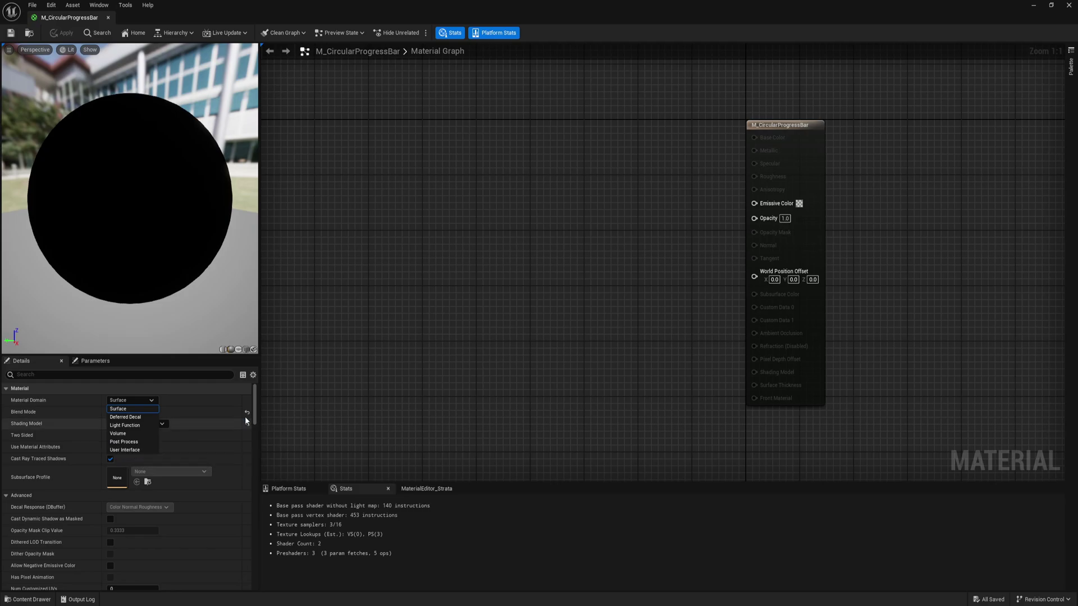
left_click(432, 305)
- Switch the material preview mesh to a plane and turn it to face the camera
right_click_drag(413, 258, 520, 267)
mouse_move(140, 215)
left_mouse_down()
mouse_move(154, 212)
mouse_move(133, 220)
left_mouse_up()
left_click(239, 349)
right_click_drag(133, 220, 133, 197)
left_click_drag(260, 219, 268, 220)
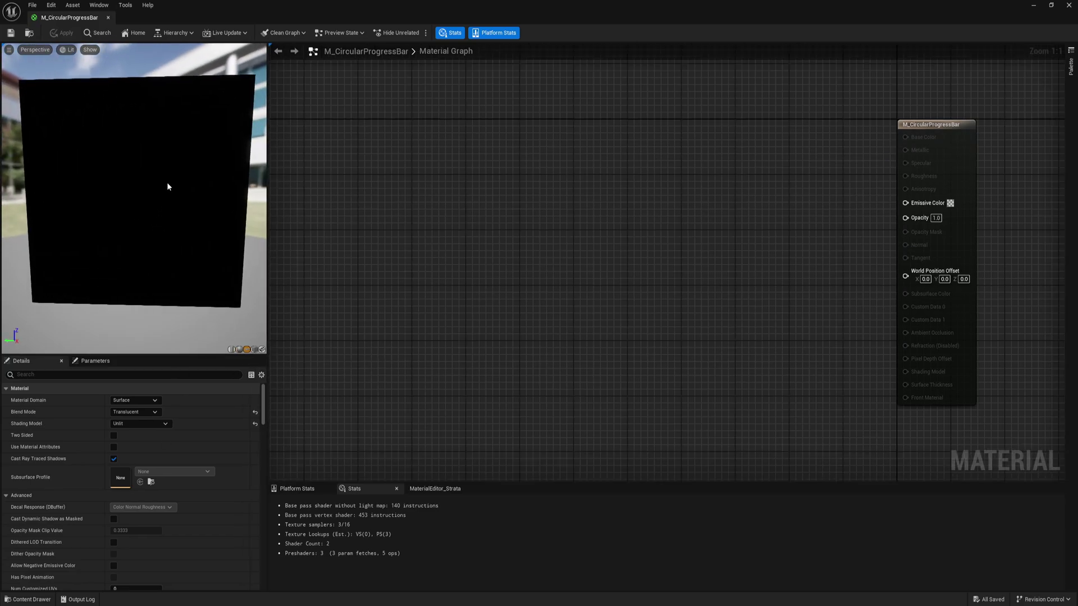
- Add a RadialGradientExponential node to the material graph and make a copy of it
right_click(526, 243)
type("radial")
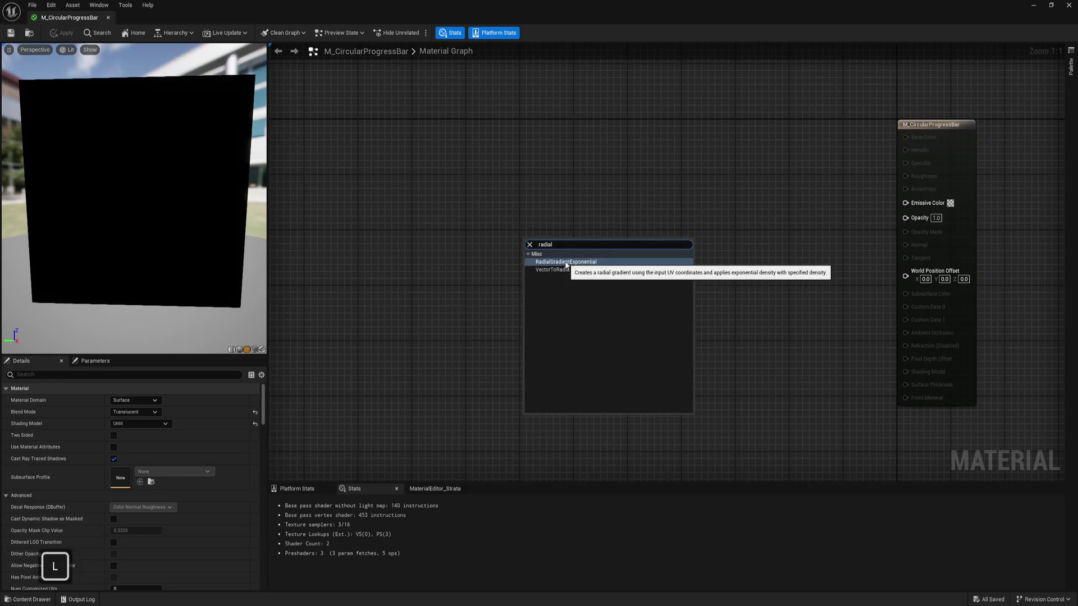
left_click(565, 262)
left_click_drag(568, 240, 535, 196)
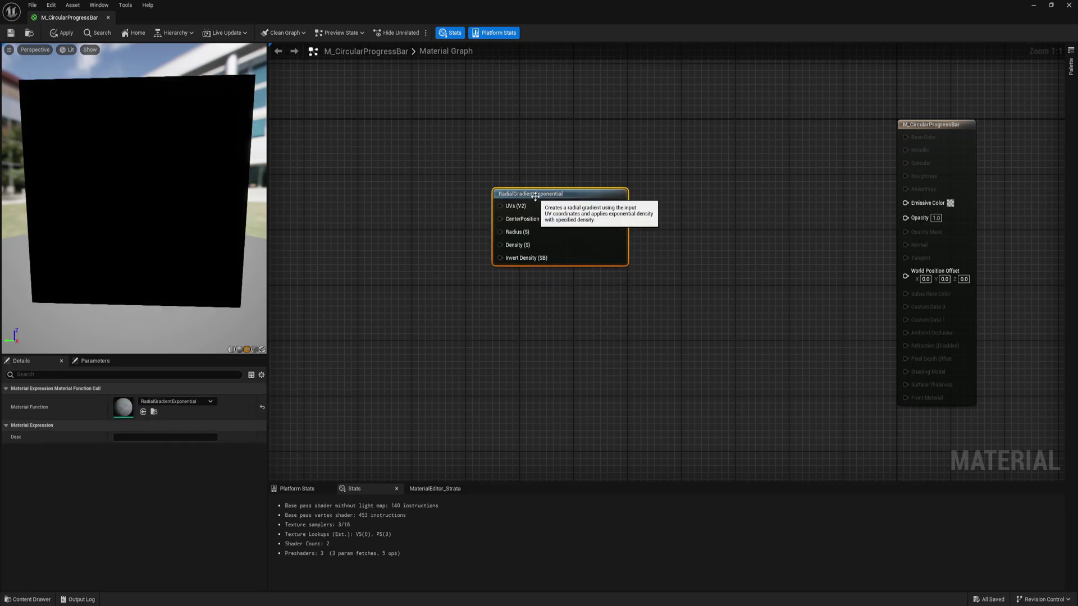
key("ctrl+c")
key("ctrl+v")
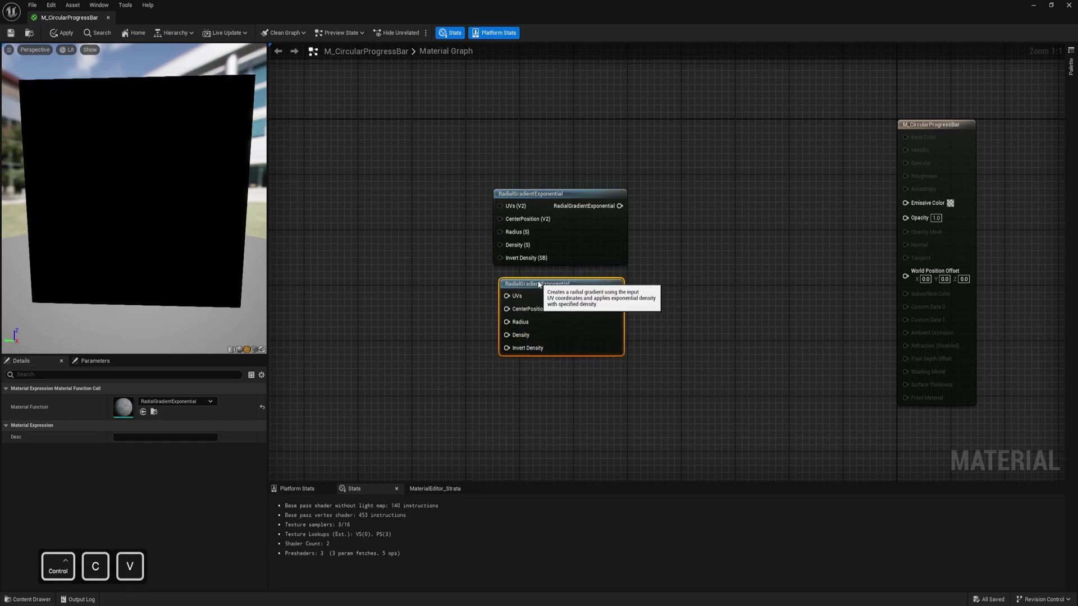
- Preview the original RadialGradientExponential node and align its copy directly beneath it
right_click(547, 206)
left_click(590, 221)
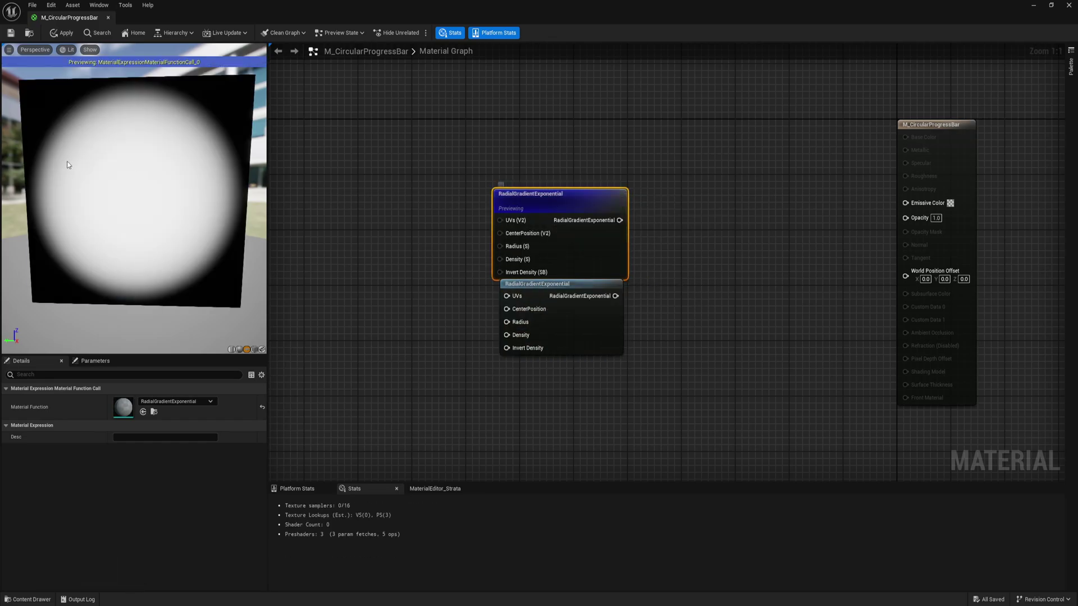
left_click_drag(68, 165, 68, 162)
right_click_drag(568, 258, 546, 229)
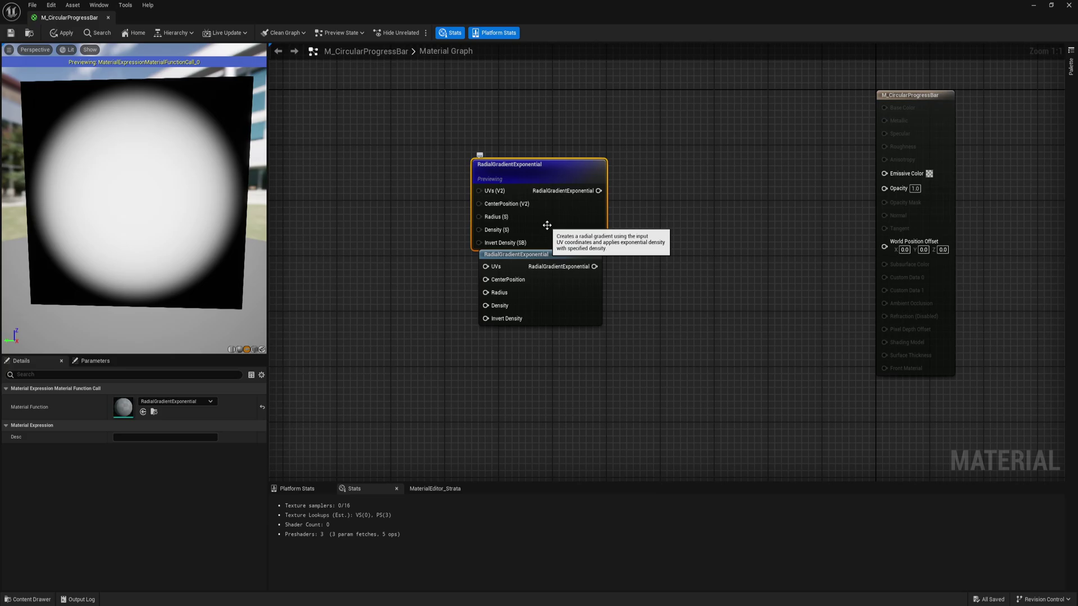
mouse_move(543, 255)
left_mouse_down()
mouse_move(529, 275)
mouse_move(535, 268)
left_mouse_up()
left_click(647, 238)
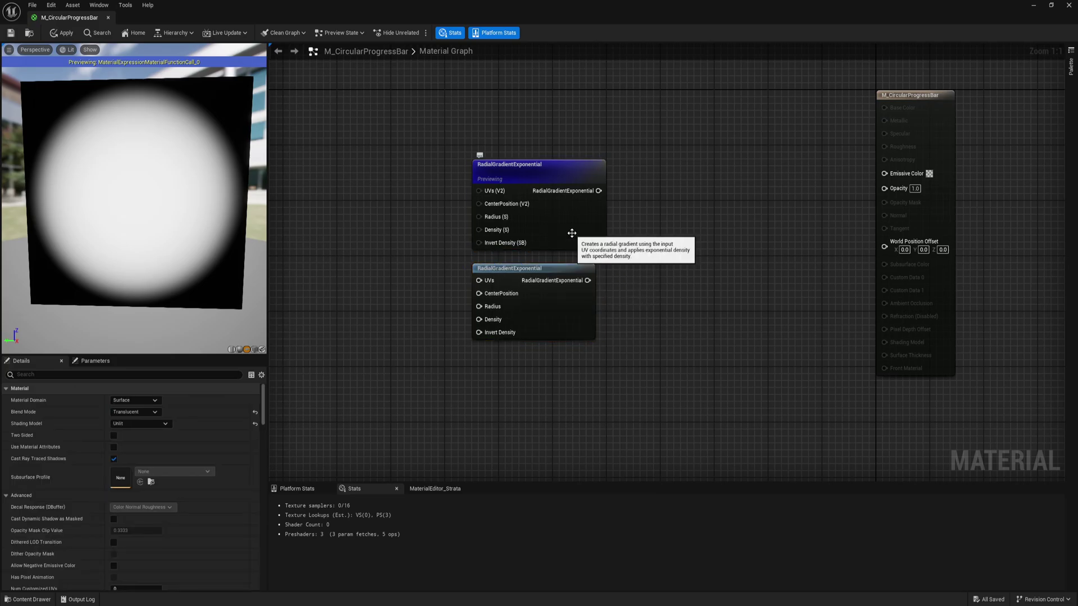
- Add a Subtract node that takes the lower RadialGradientExponential output away from the upper one, and preview the result
left_click(542, 313)
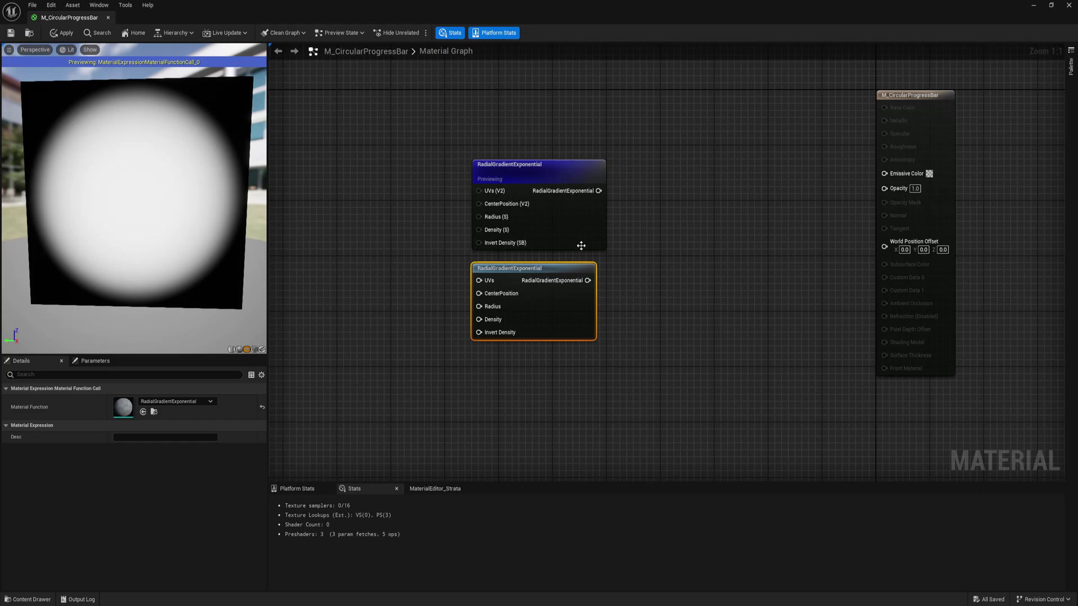
right_click_drag(640, 242, 611, 241)
right_click(612, 241)
type("sub")
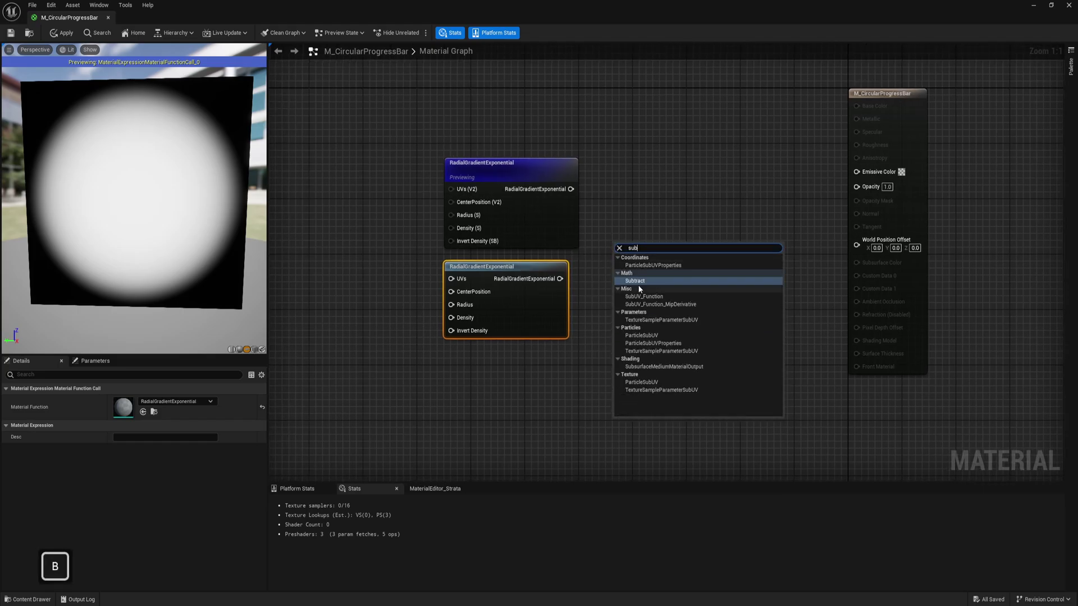
left_click(636, 283)
left_click_drag(569, 190, 560, 279)
right_click(632, 247)
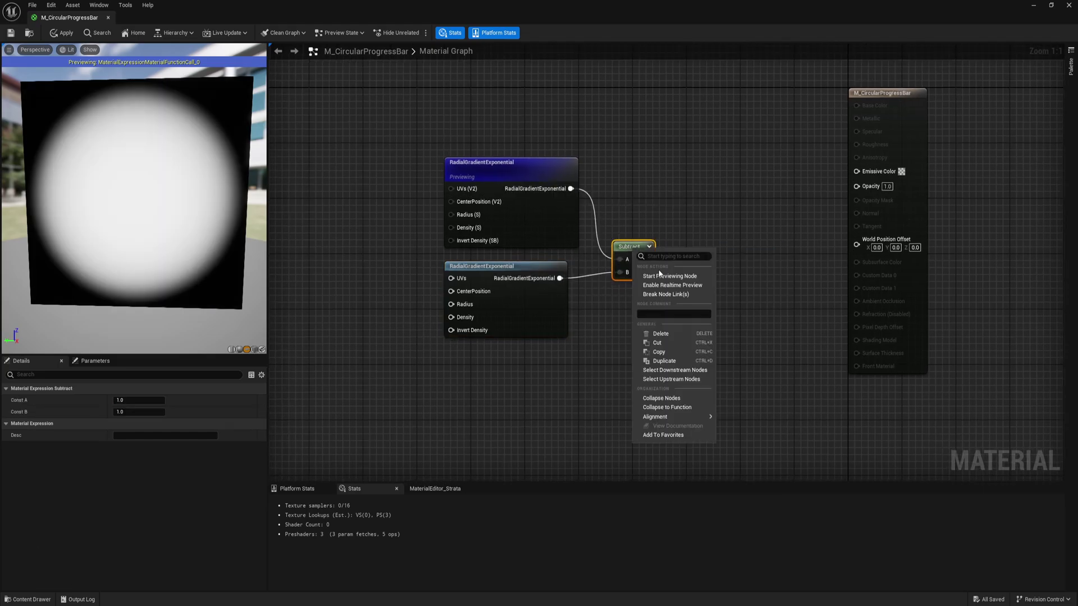
left_click(655, 277)
left_click(519, 204)
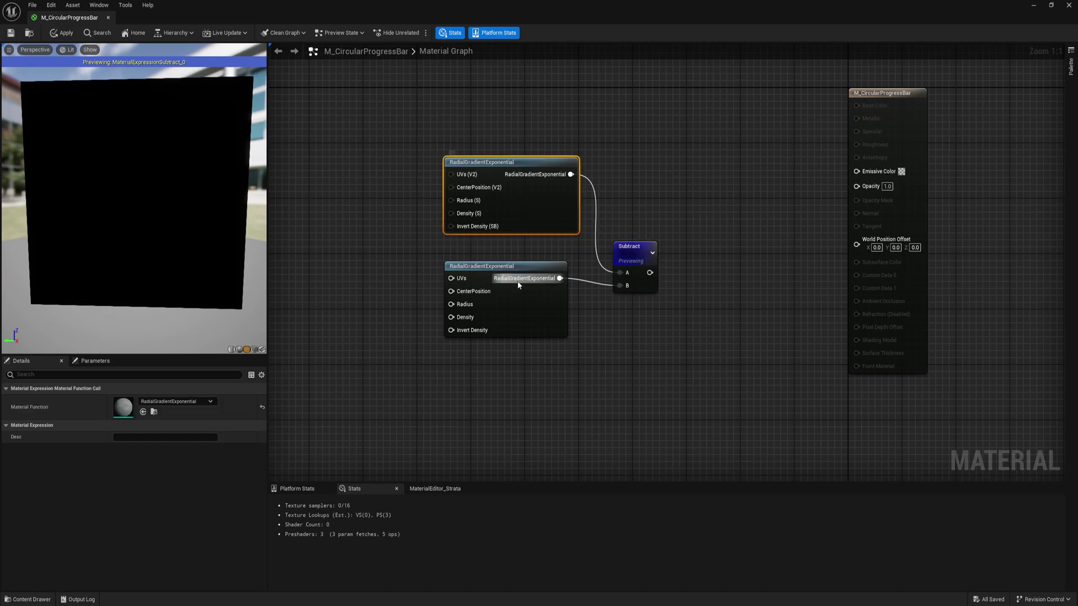
left_click(515, 307)
left_click(525, 220)
left_click(526, 289)
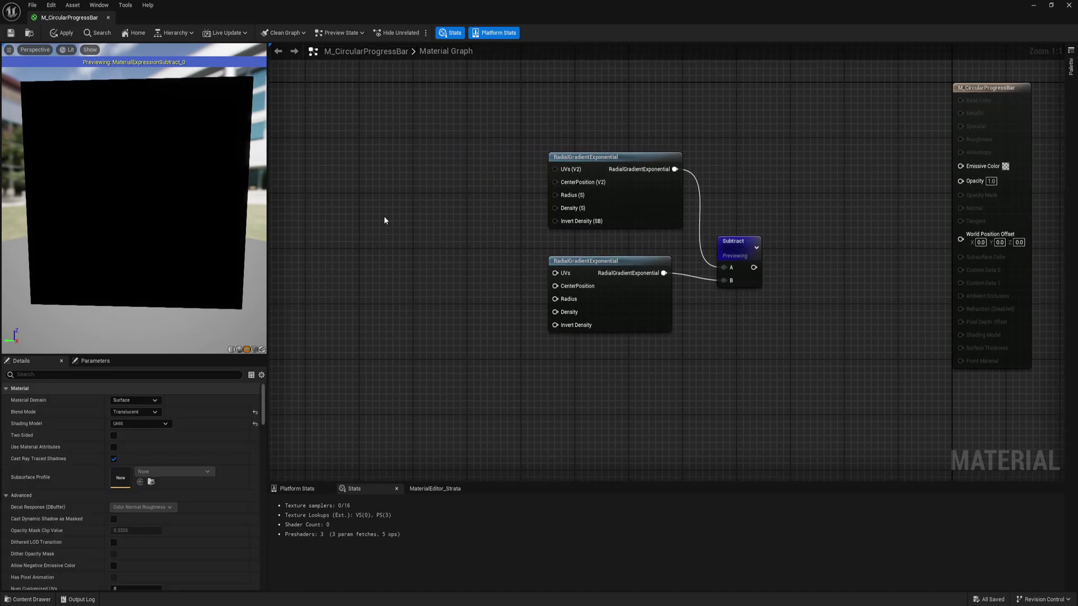
- Create a scalar parameter named Outer Radius with default 0.45 and connect it to the upper RadialGradientExponential's Radius input
key("s")
left_click(379, 216)
type("Outer Radius")
key("Return")
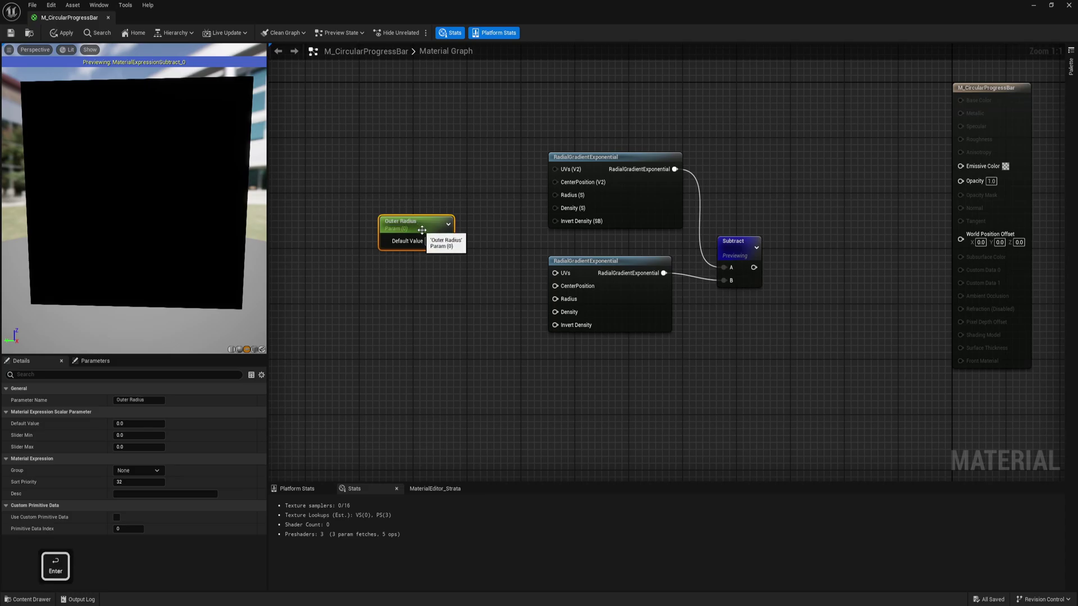
left_click_drag(445, 240, 519, 211)
left_click_drag(427, 220, 441, 176)
left_click(445, 197)
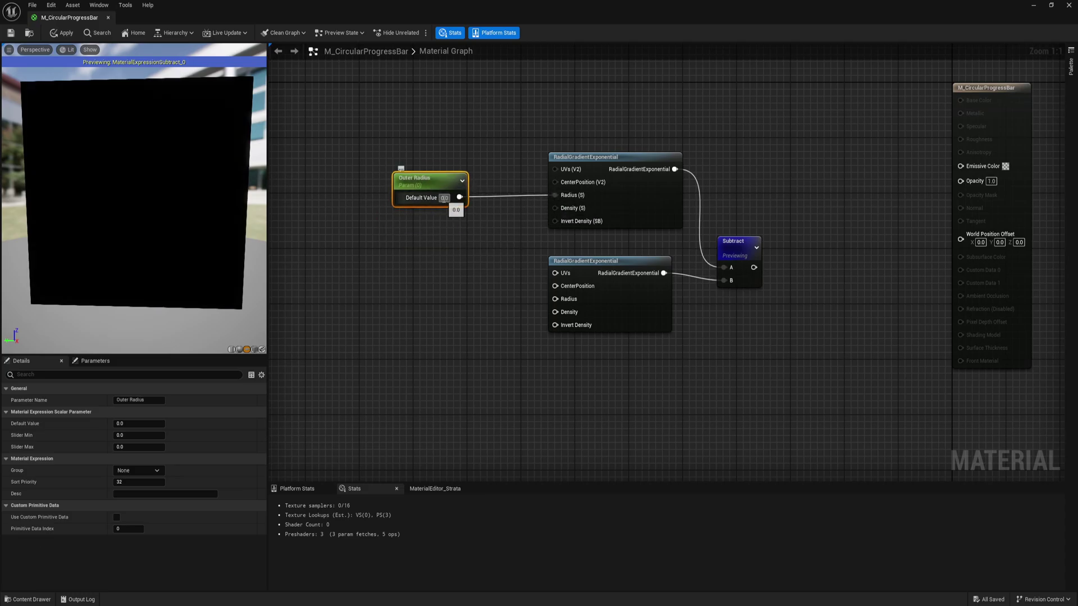
type("0.45")
key("Return")
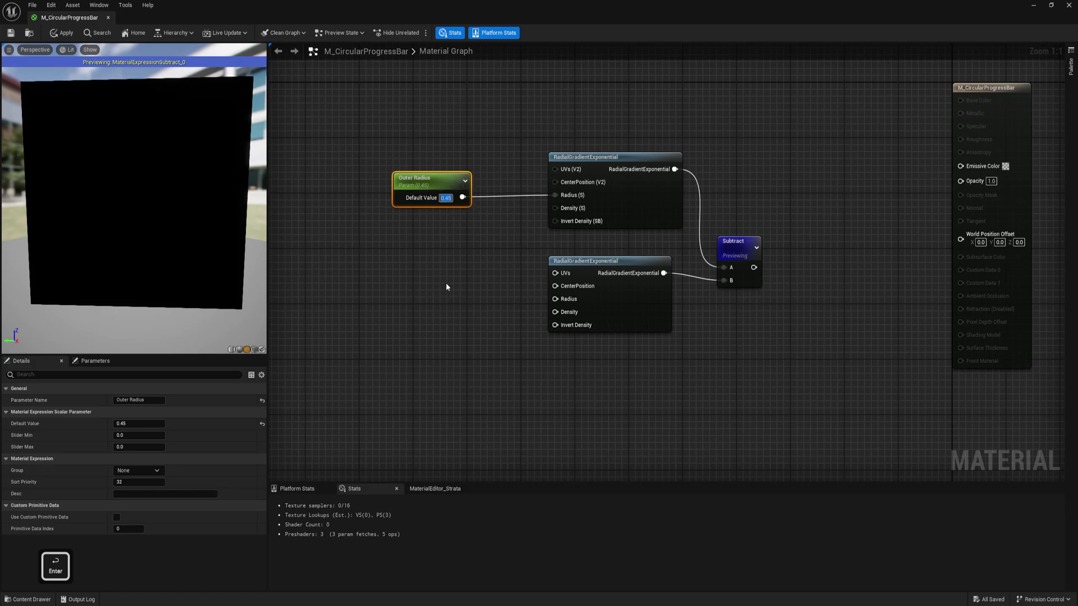
- Create a scalar parameter named Inner Radius and connect it to the lower RadialGradientExponential's Radius input
left_click(419, 285)
type("Inner Rad")
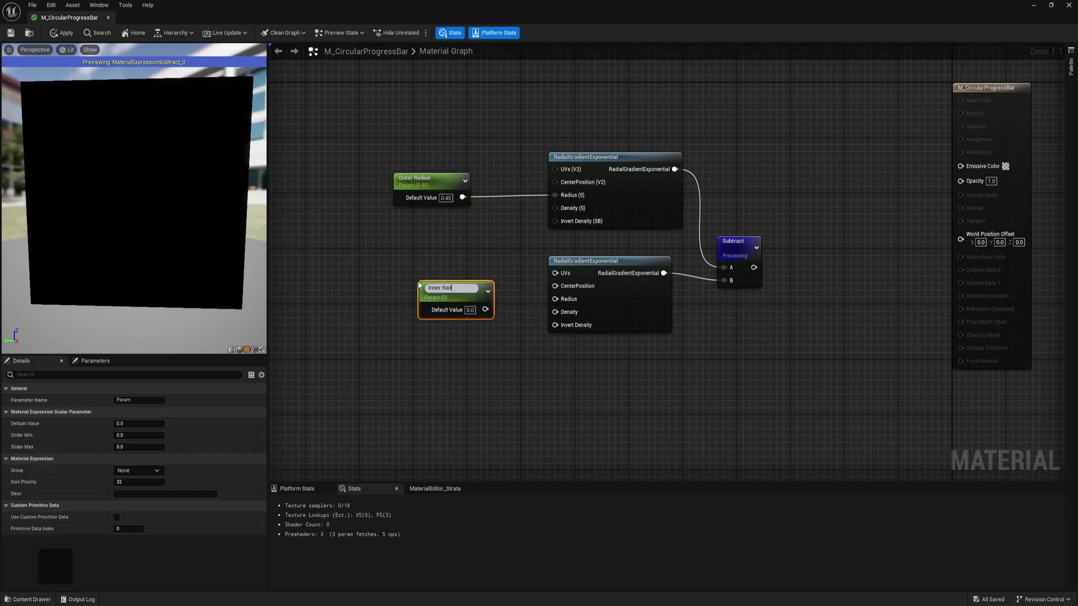
type("ius")
key("Return")
left_click_drag(485, 306, 555, 299)
left_click_drag(443, 287, 418, 275)
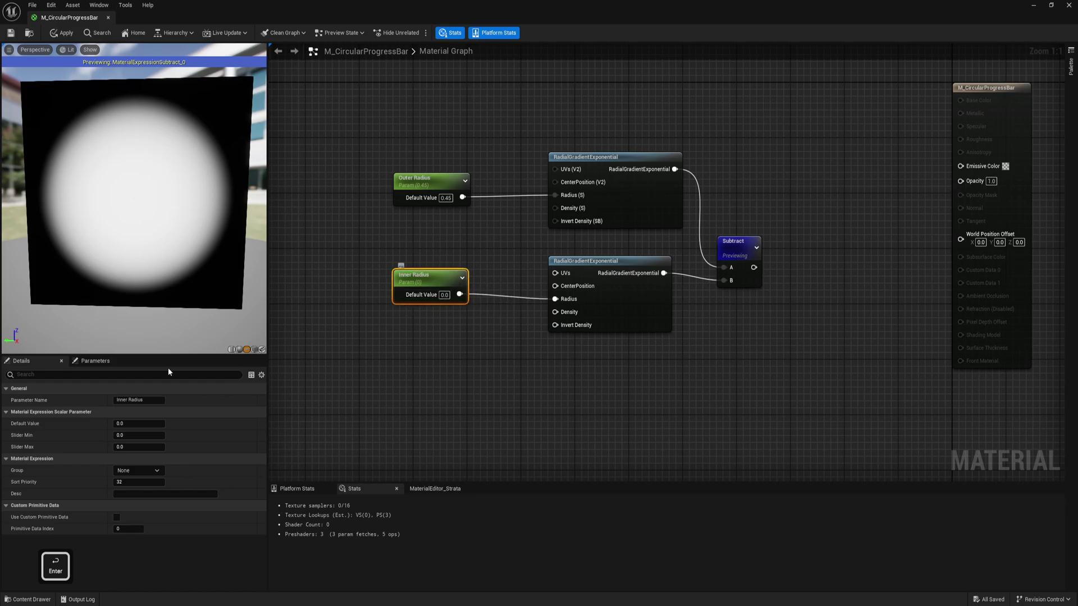
- Adjust the Inner Radius default value to about 0.352 and shift its node slightly downward
left_click_drag(120, 424, 118, 424)
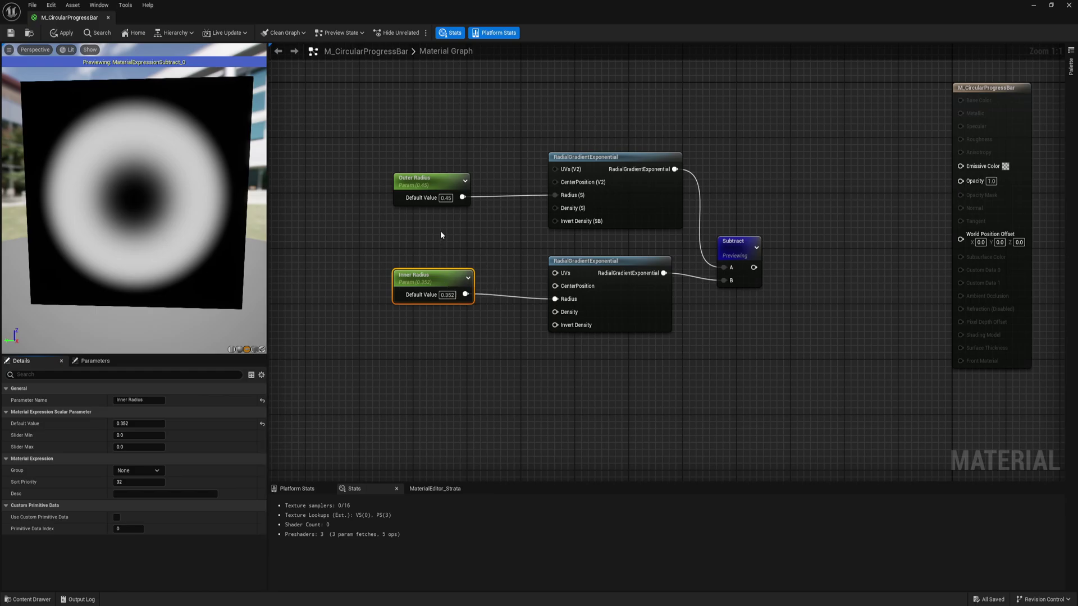
left_click_drag(447, 283, 440, 290)
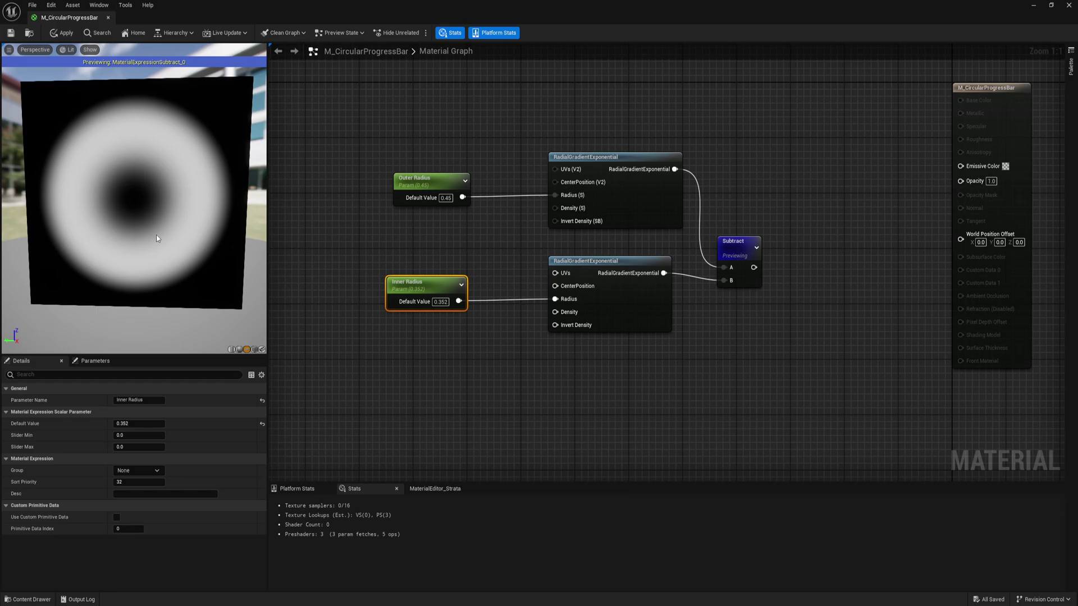
left_click(339, 252)
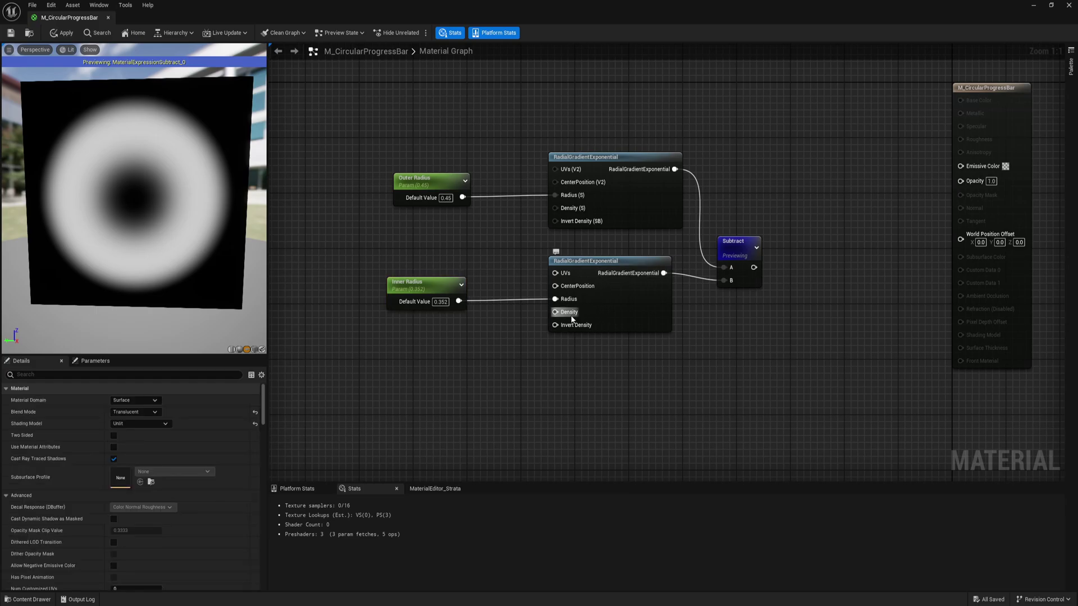
- Create a scalar parameter named Sharpness and connect it to the Density inputs of both RadialGradientExponential nodes
left_click(435, 250)
type("Shar")
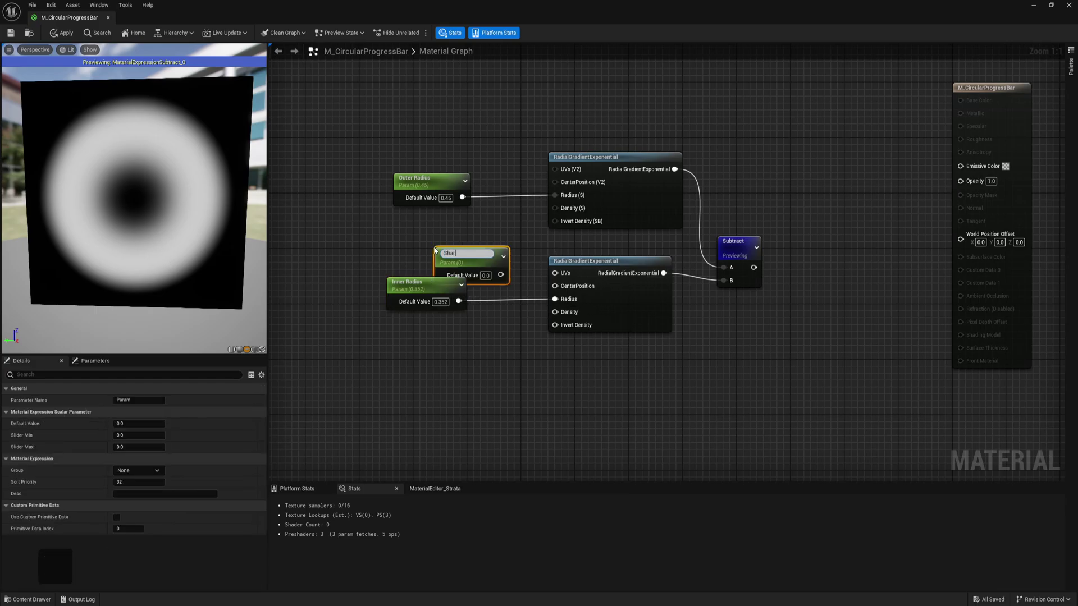
type("pness")
key("Return")
left_click_drag(466, 257, 555, 207)
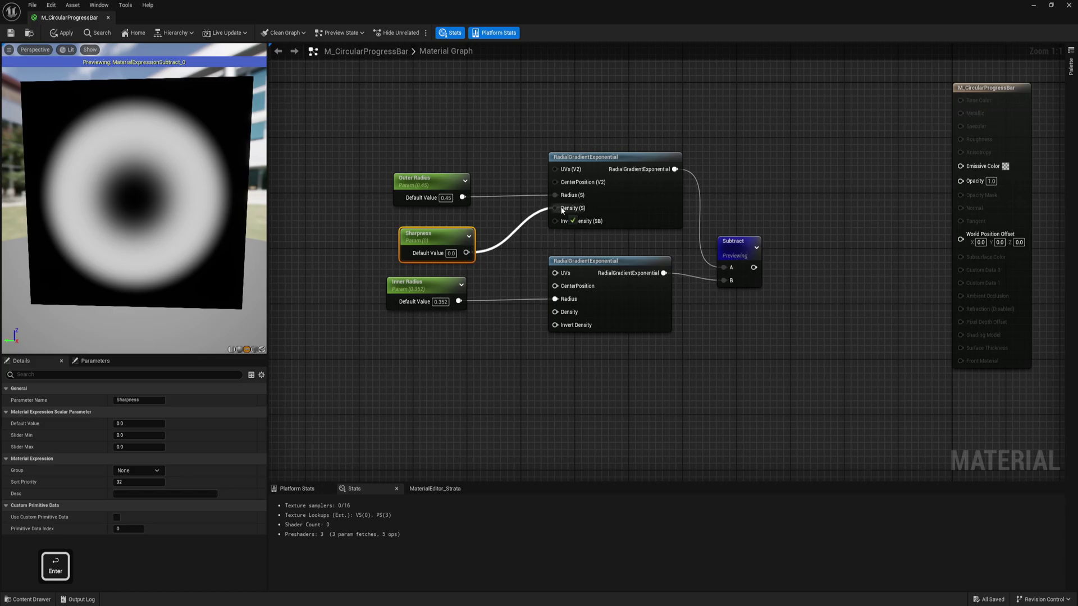
left_click_drag(466, 252, 555, 313)
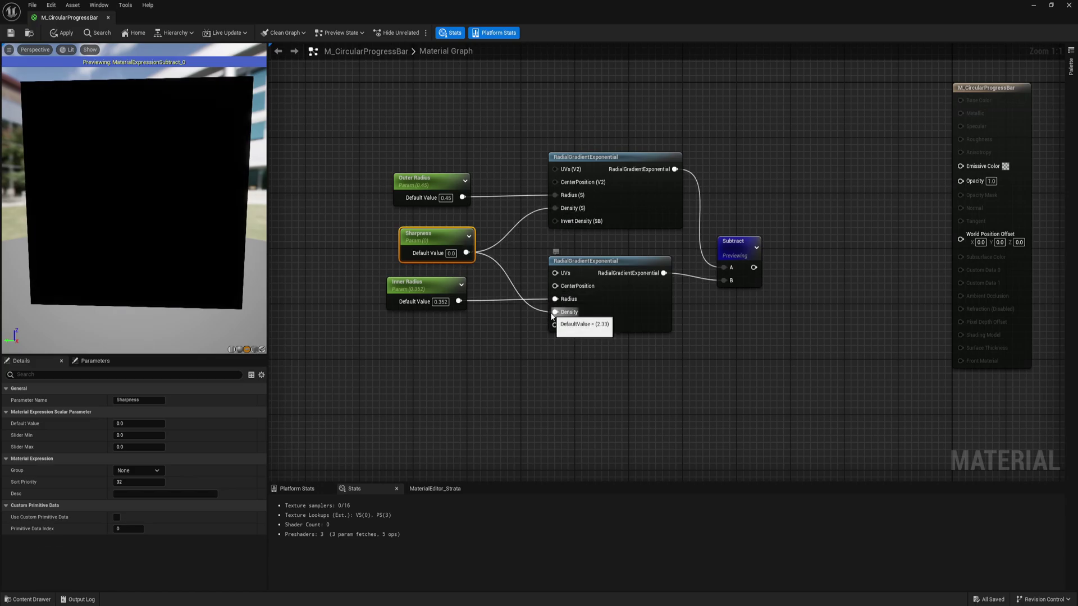
- Try out different default values for the Sharpness parameter and set it to 160
double_click(418, 242)
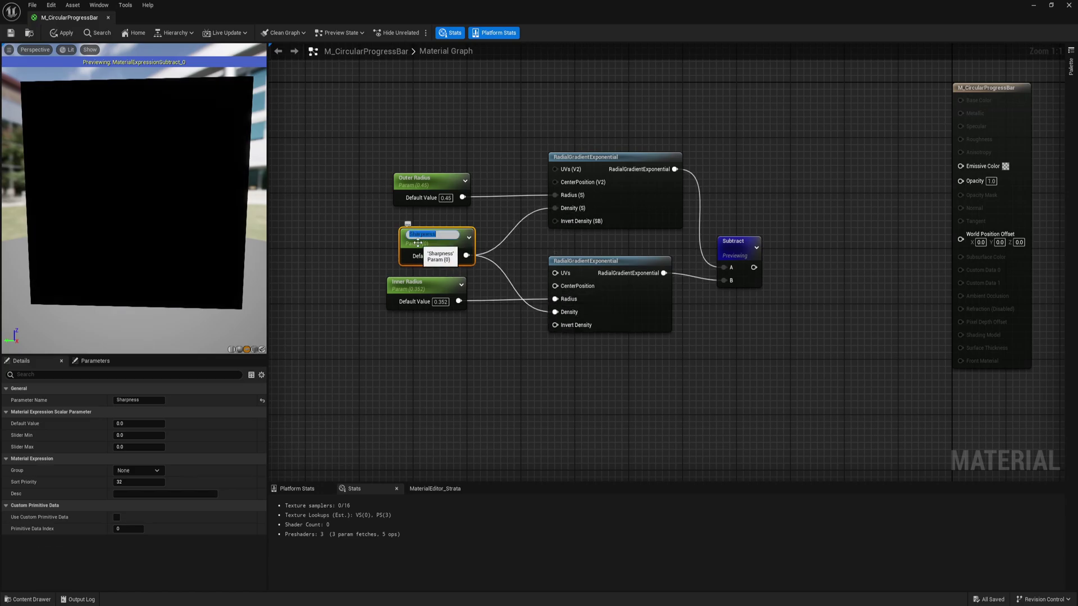
left_click(502, 227)
left_click(448, 239)
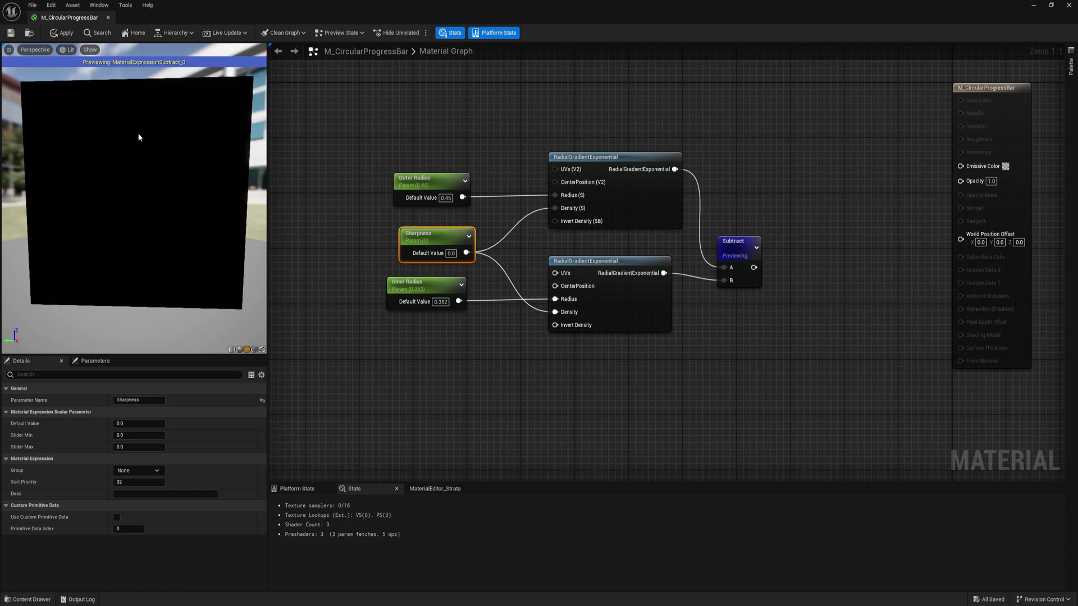
left_click_drag(133, 426, 150, 425)
mouse_move(133, 425)
left_mouse_down()
mouse_move(154, 425)
mouse_move(128, 422)
left_mouse_up()
left_click(139, 424)
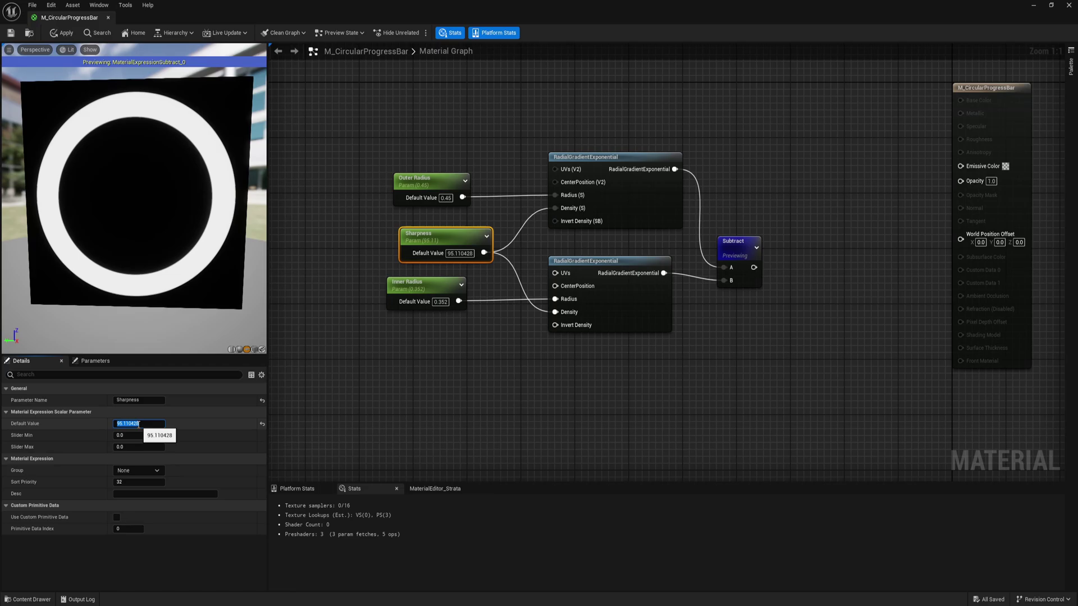
type("160")
key("Return")
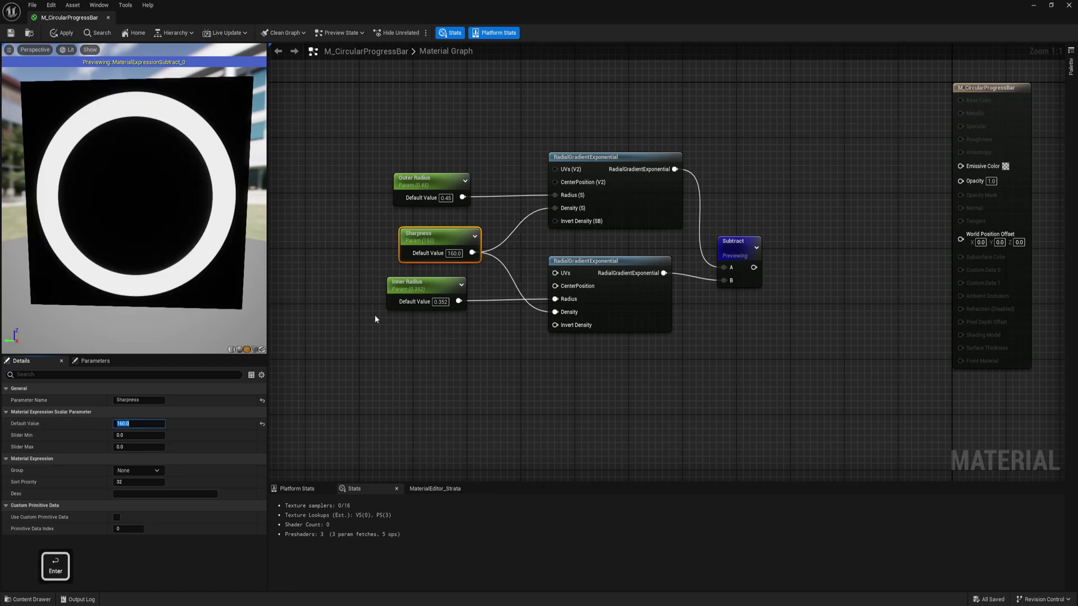
- Experiment with the Inner Radius and Outer Radius defaults, finishing with Outer Radius at 0.45
left_click(422, 282)
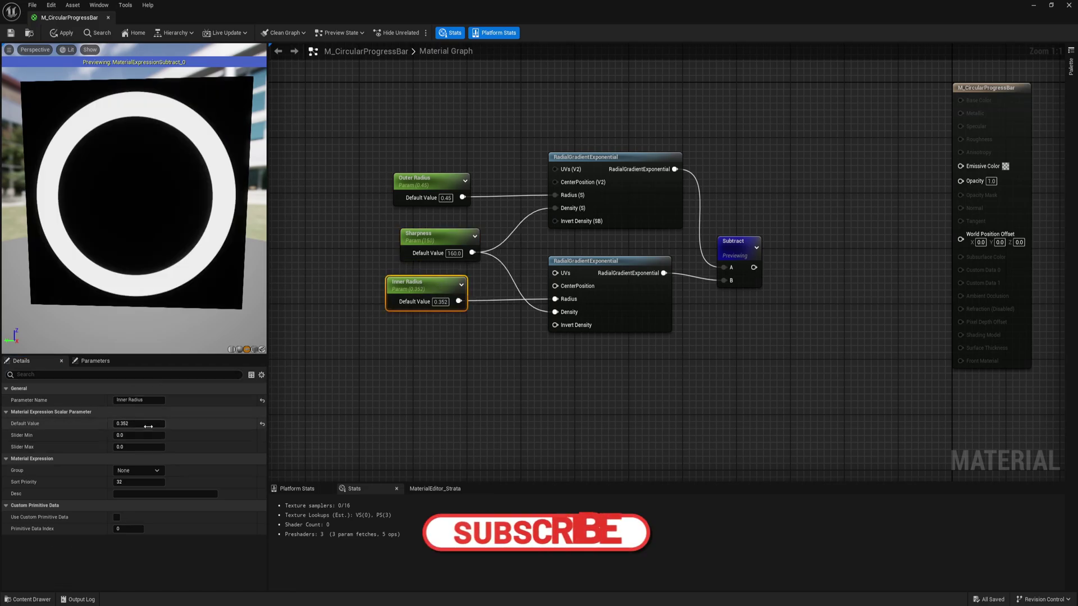
left_click_drag(148, 426, 135, 423)
left_click(436, 179)
left_click(136, 423)
type("0.45")
key("Return")
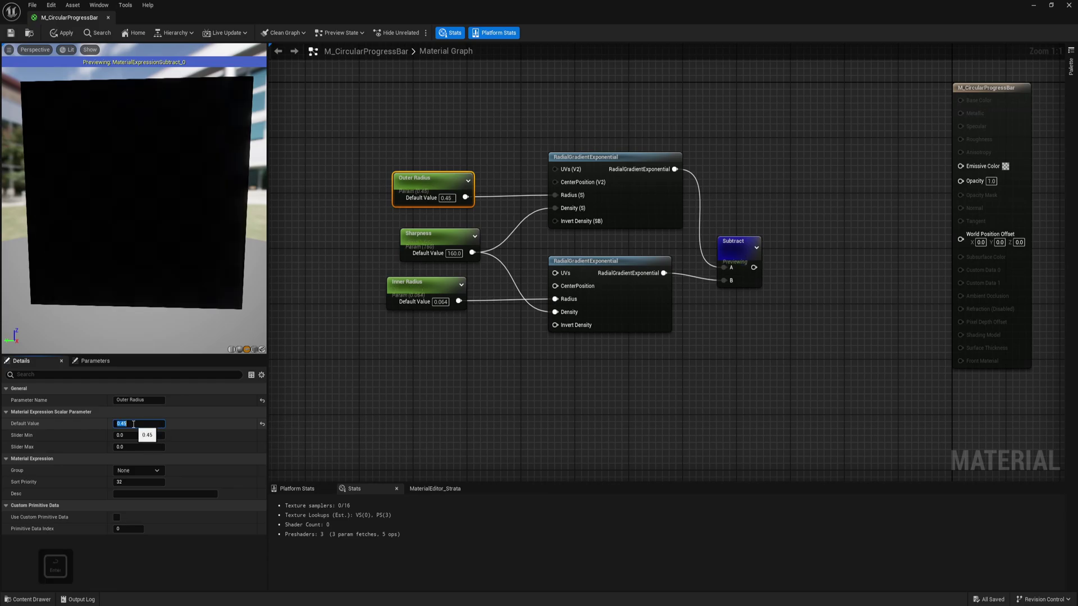
- Set the Inner Radius parameter's default value to 0.4
left_click(431, 285)
left_click(162, 425)
type("0.4")
key("Return")
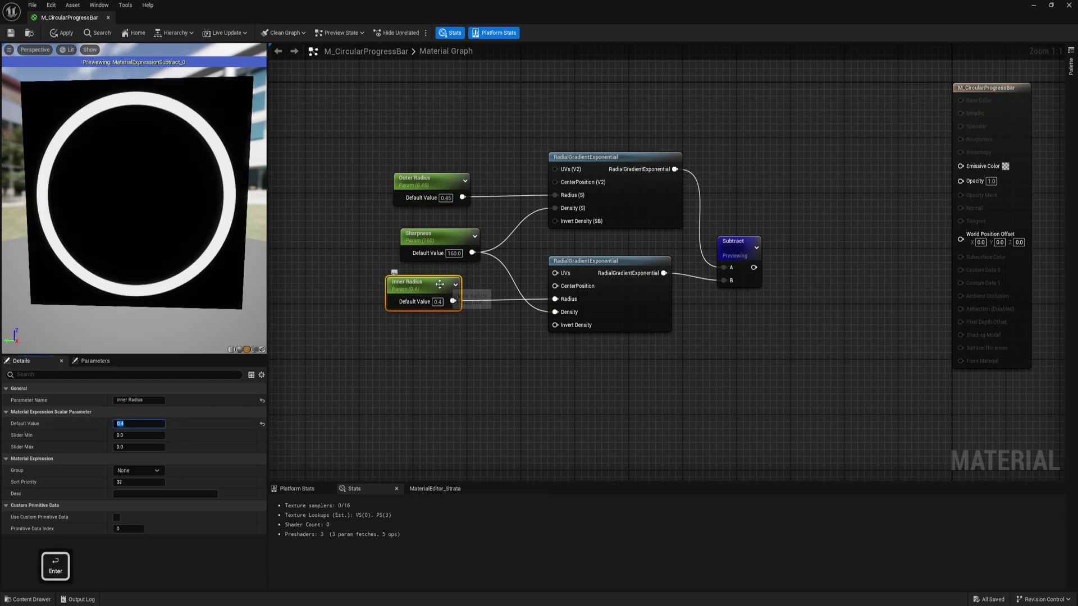
- Arrange the lower RadialGradientExponential, Sharpness and Inner Radius nodes more compactly beneath the upper ones
left_click_drag(440, 284, 460, 277)
left_click_drag(640, 259, 646, 239)
left_click_drag(448, 237, 447, 230)
left_click_drag(460, 279, 461, 272)
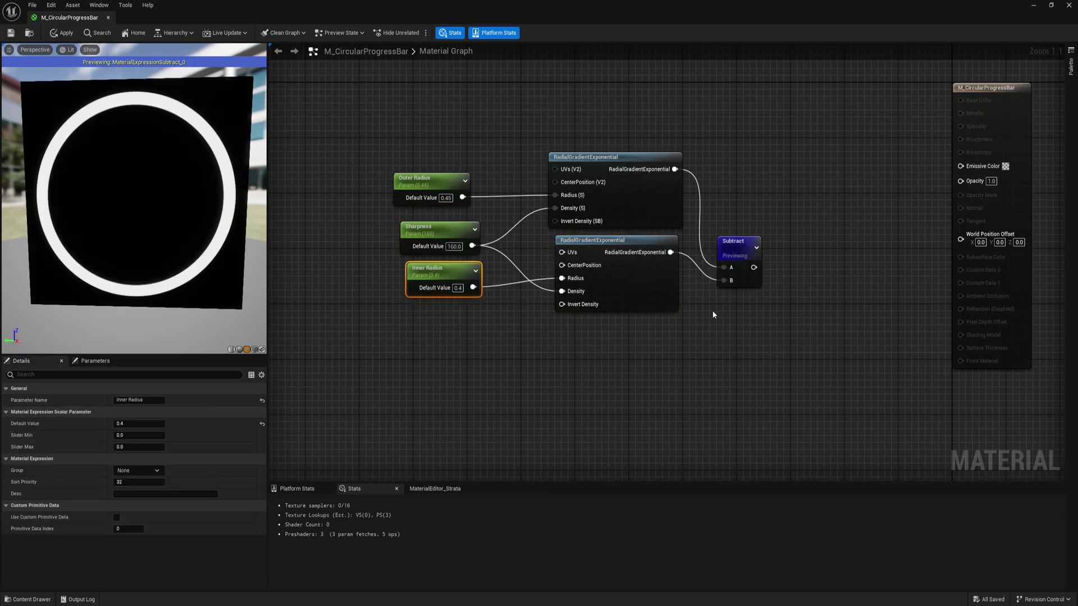
- Align the Subtract node with the upper gradient and feed its output into a named reroute called ProgressBar
left_click_drag(735, 247, 769, 171)
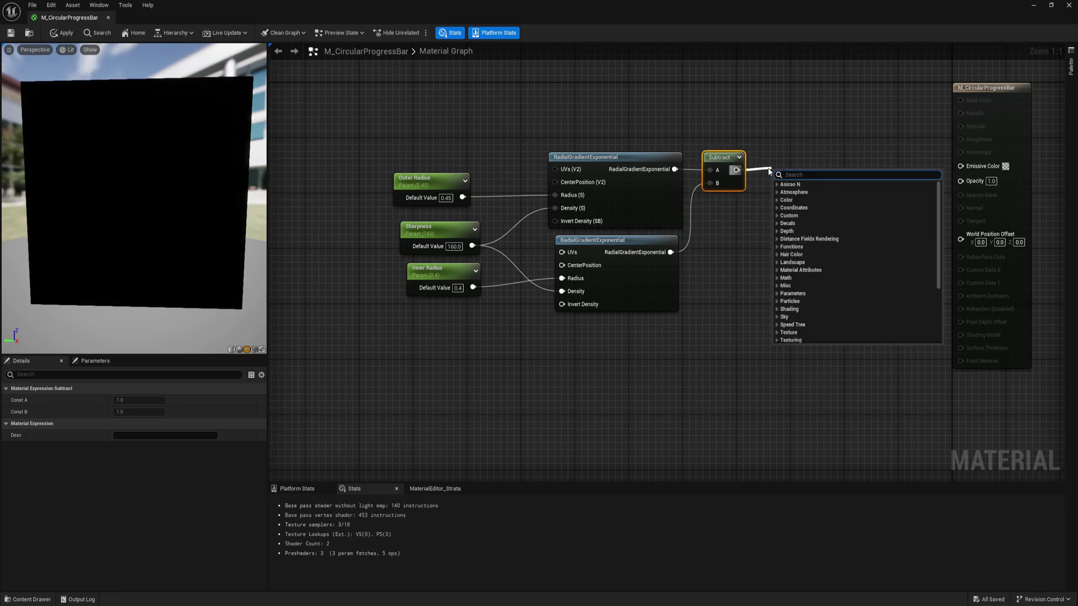
type("rer")
left_click(807, 208)
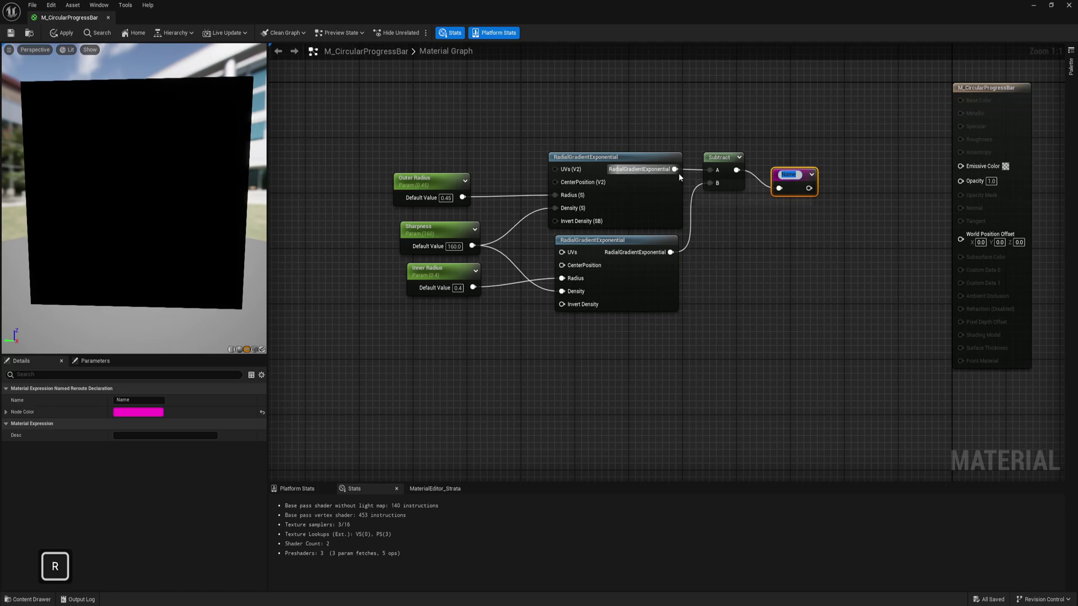
type("ProgressBar")
key("Return")
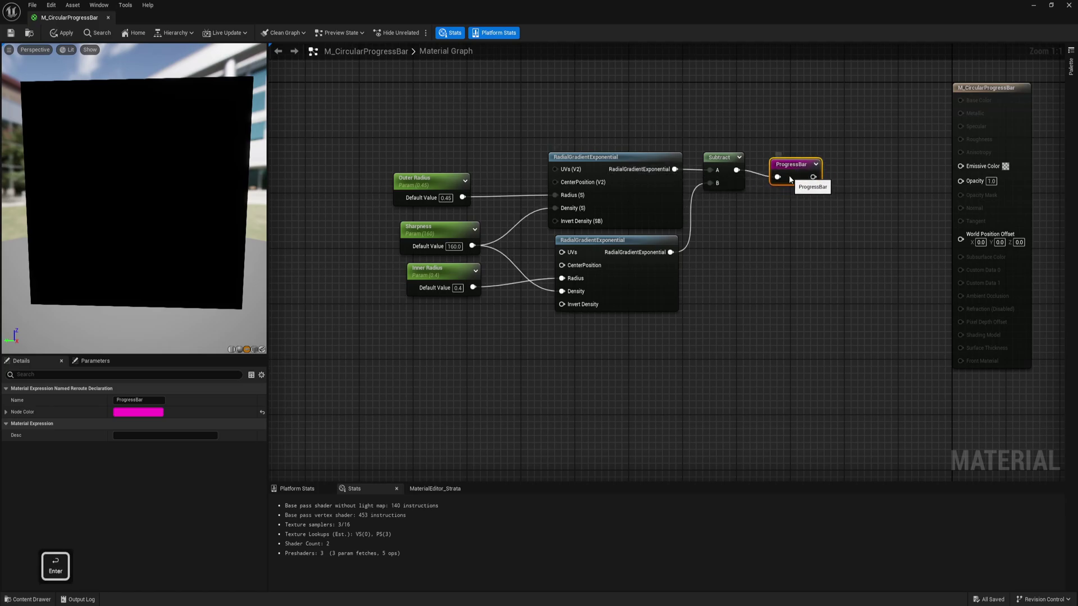
left_click_drag(789, 175, 776, 168)
- Enclose the ring nodes in a comment titled "Progress bar", show its bubble when zoomed, and extend its upper edge
left_click_drag(393, 109, 817, 339)
type("cPro")
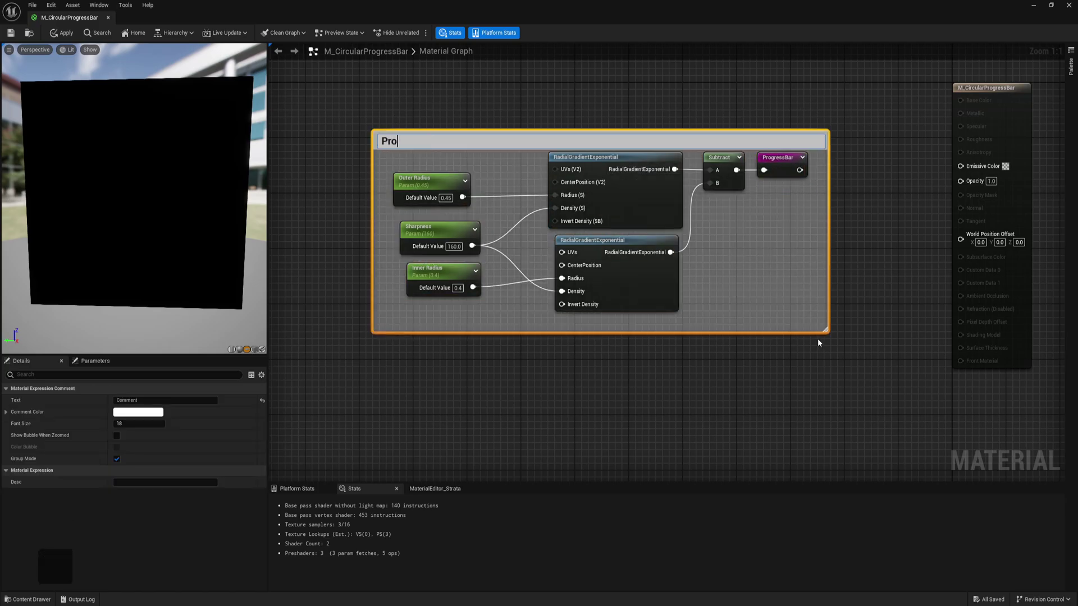
type("gress bar")
key("Return")
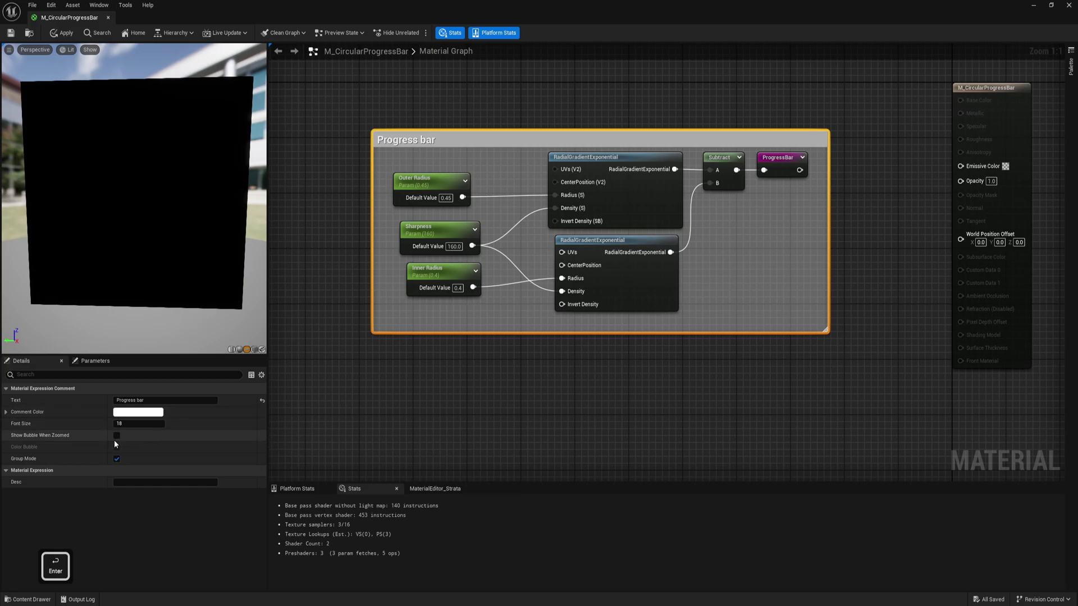
left_click_drag(554, 131, 554, 112)
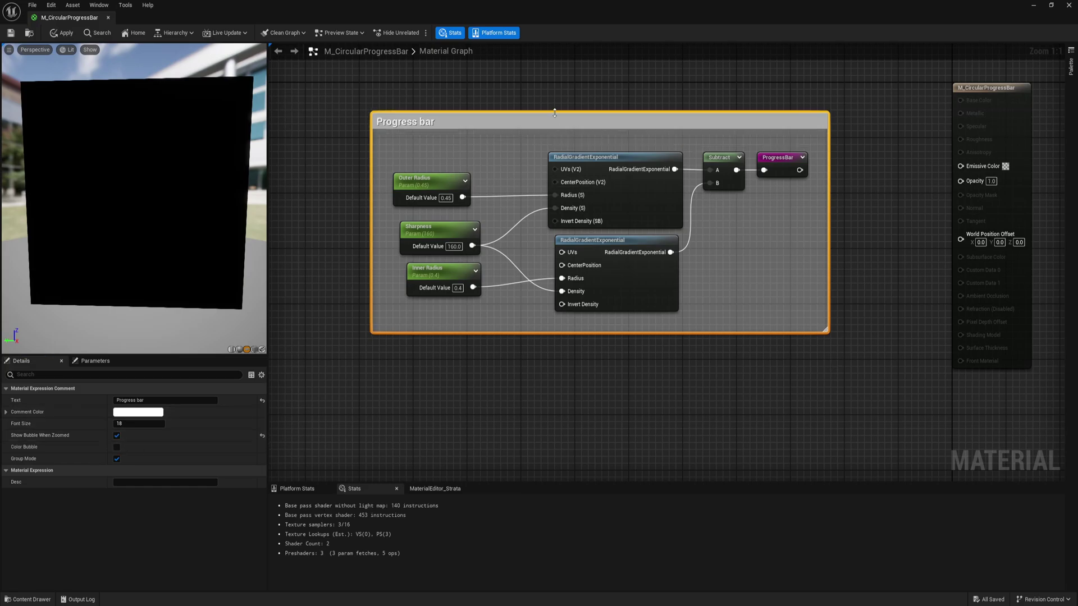
- Move the Progress bar comment group down and to the left to free space for more nodes
scroll(582, 121, "down", 2)
right_click_drag(582, 121, 685, 139)
left_click_drag(686, 140, 479, 325)
right_click_drag(466, 227, 493, 210)
left_click(544, 242)
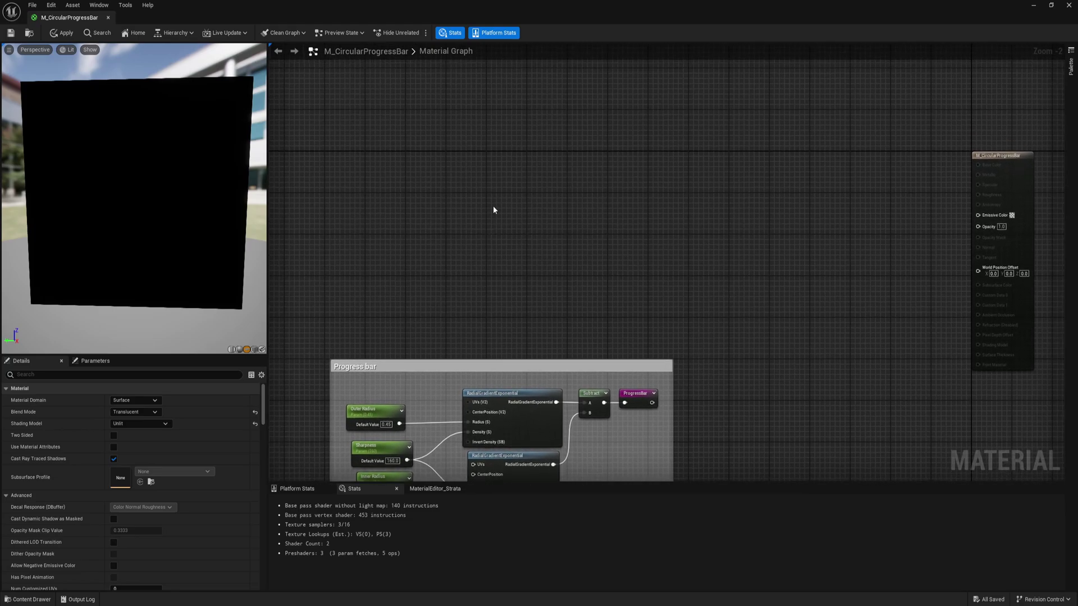
- Add a TextureCoordinate node in the free area above the Progress bar group and preview it
right_click(488, 170)
type("coo")
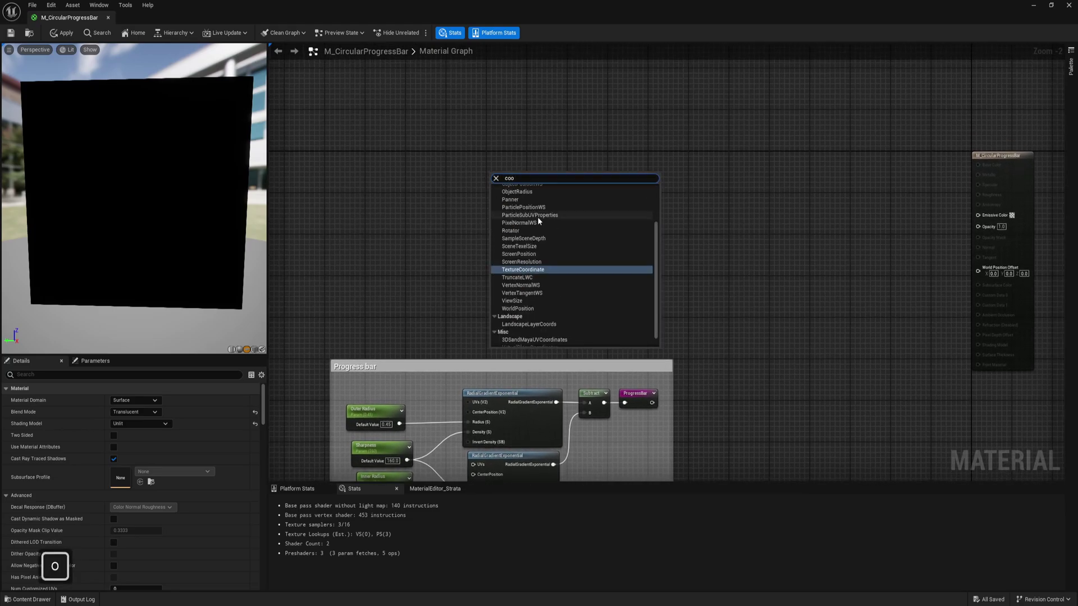
key("Return")
left_click_drag(517, 205, 475, 195)
scroll(474, 196, "up", 2)
right_click(478, 167)
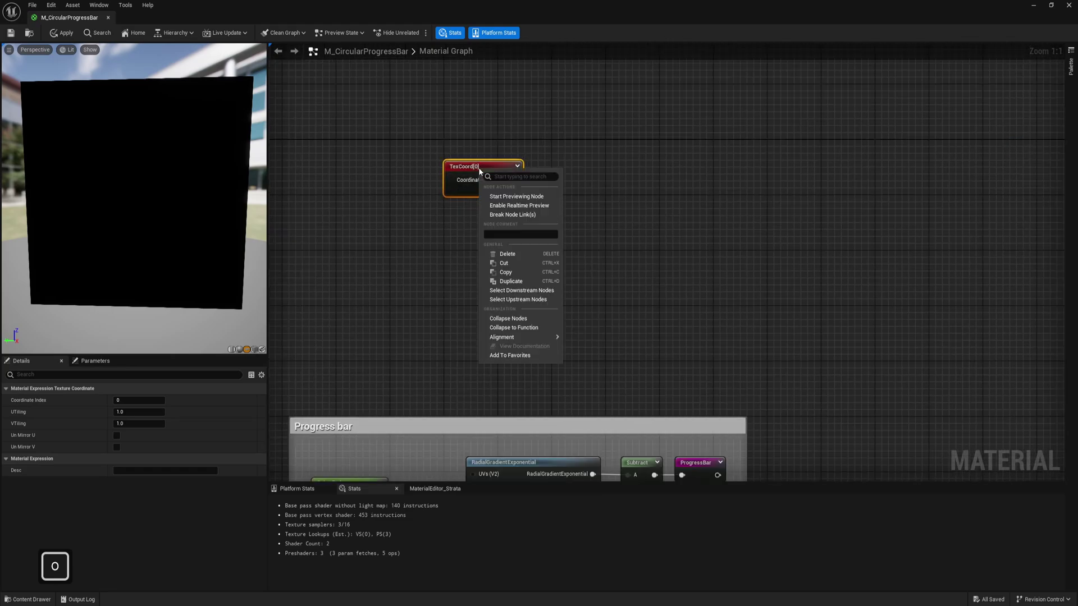
left_click(509, 199)
right_click_drag(490, 194, 519, 204)
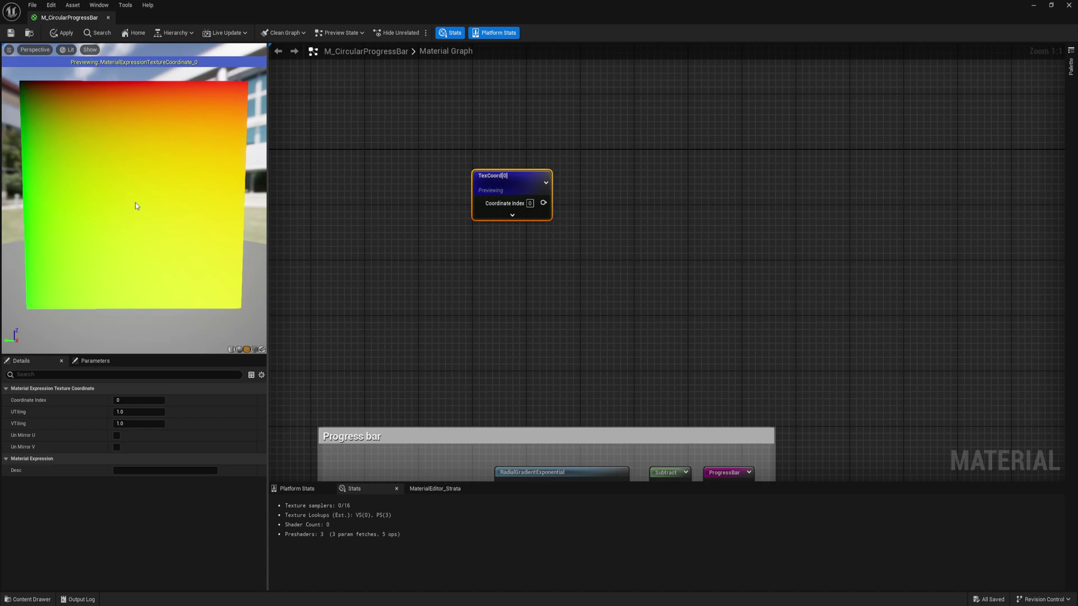
- Add a Subtract node with the TexCoord output in A and 0.5 in B, and preview it
right_click(594, 194)
type("sub")
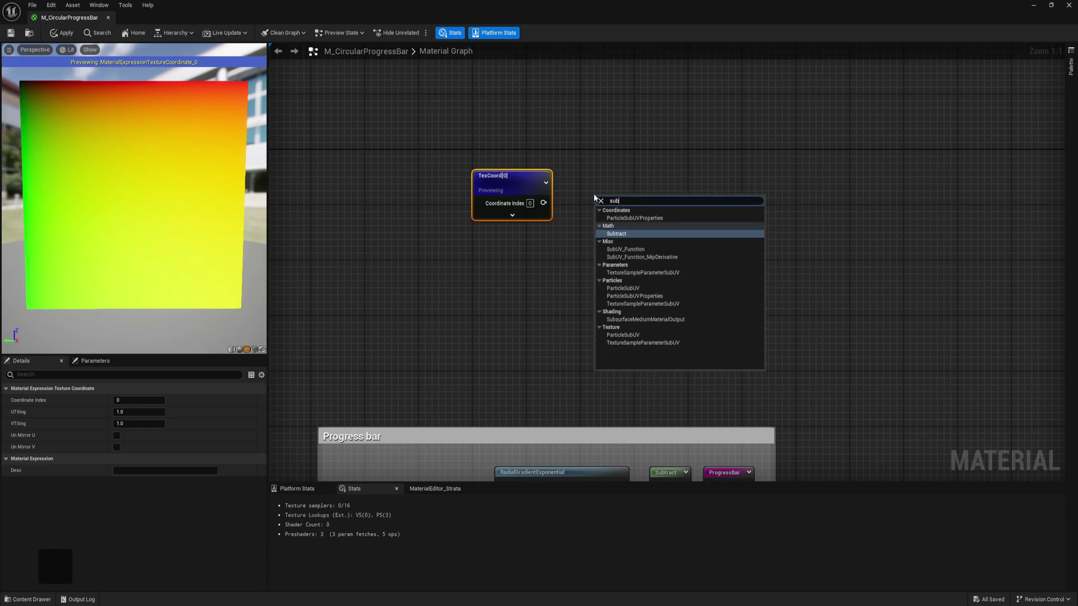
left_click(615, 233)
left_click_drag(543, 202, 601, 177)
type("0.5")
key("Return")
right_click(621, 201)
left_click(645, 231)
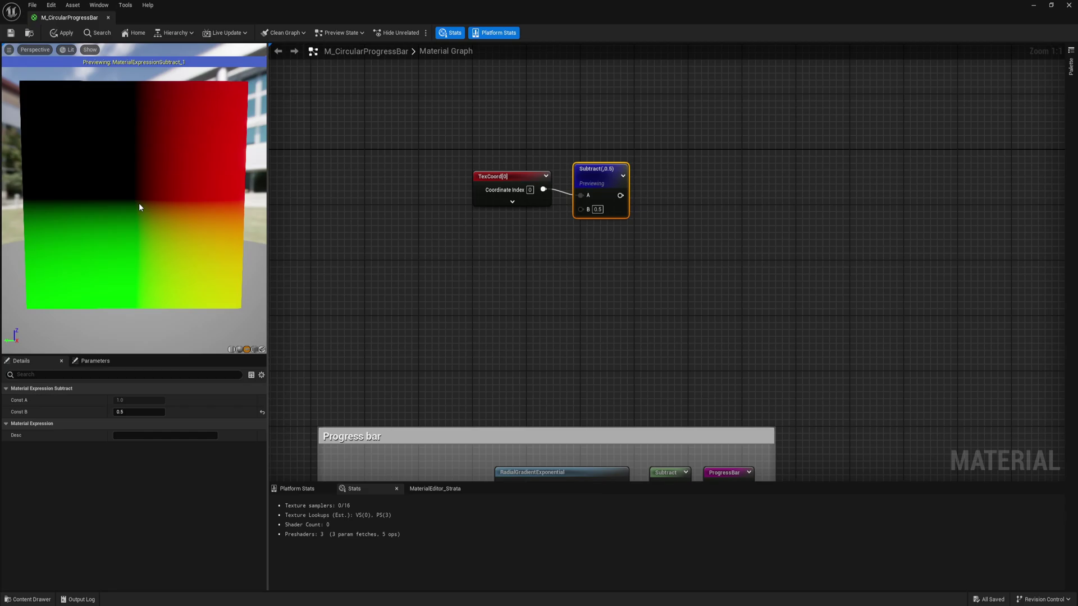
- Swap the Subtract inputs so A is 0.5 and TexCoord feeds B, stop its preview, and move TexCoord closer
right_click_drag(612, 179, 578, 203)
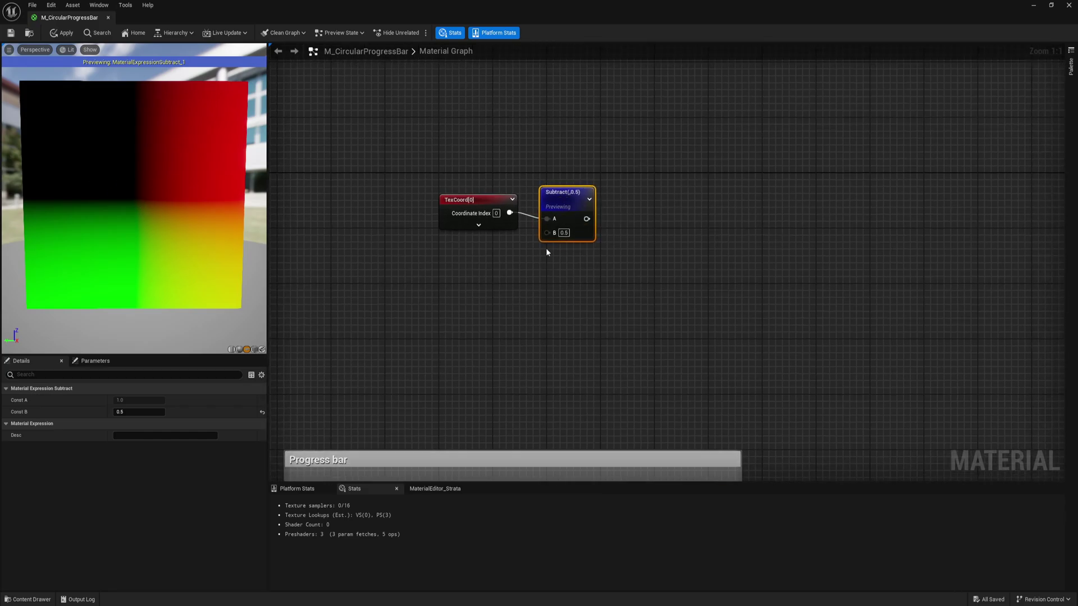
left_click_drag(494, 203, 548, 234)
key("ctrl+z")
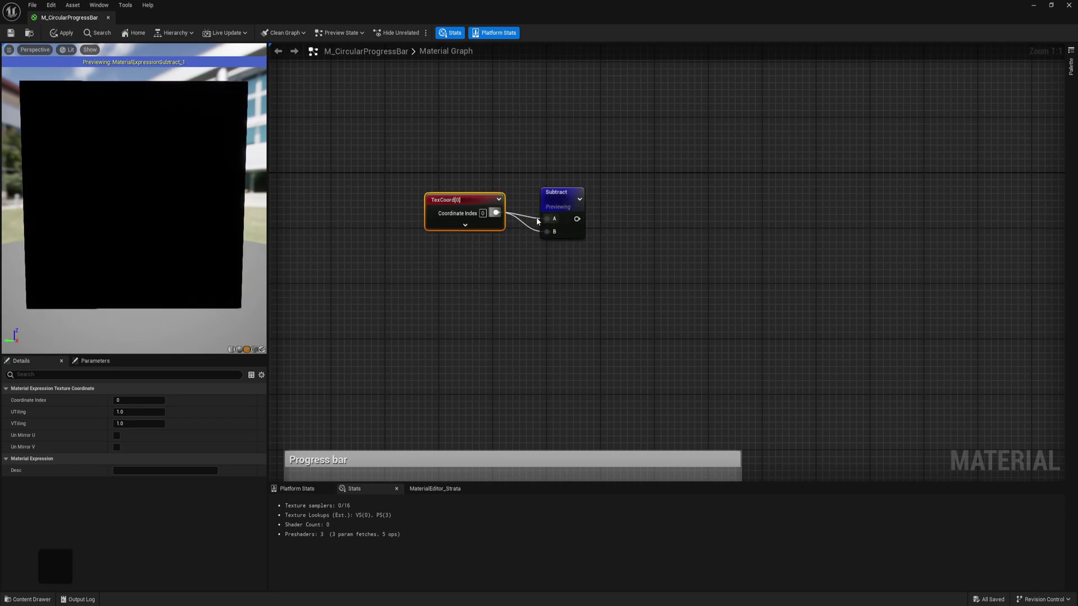
left_click(546, 219, "alt")
type("0.5")
key("Return")
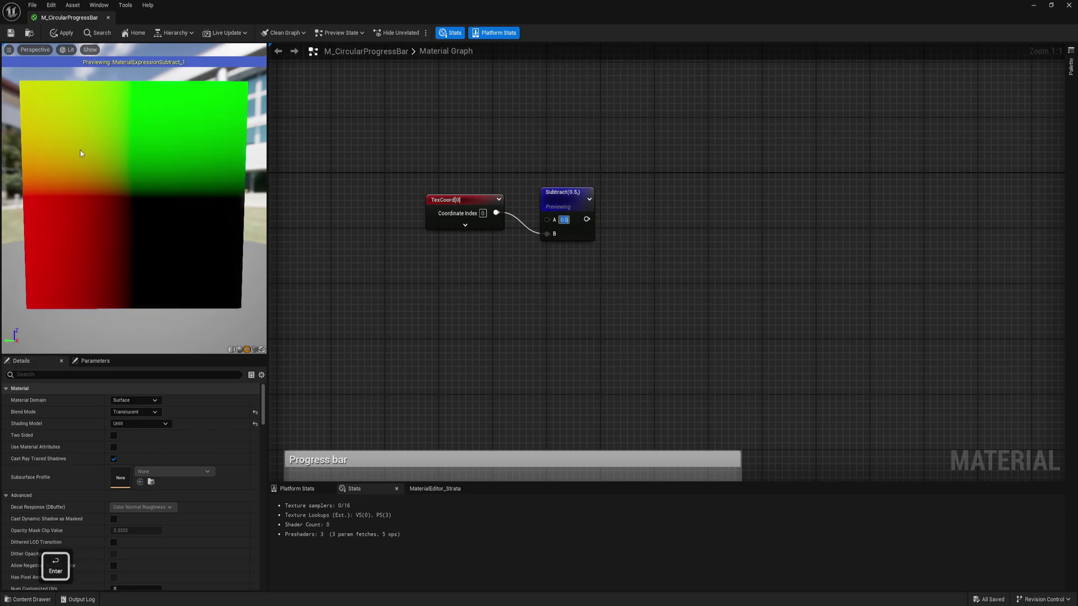
right_click(562, 197)
left_click(584, 225)
left_click_drag(487, 201, 514, 200)
- Add a BreakOutFloat2Components node level with Subtract and feed it the Subtract output
right_click_drag(639, 214, 514, 212)
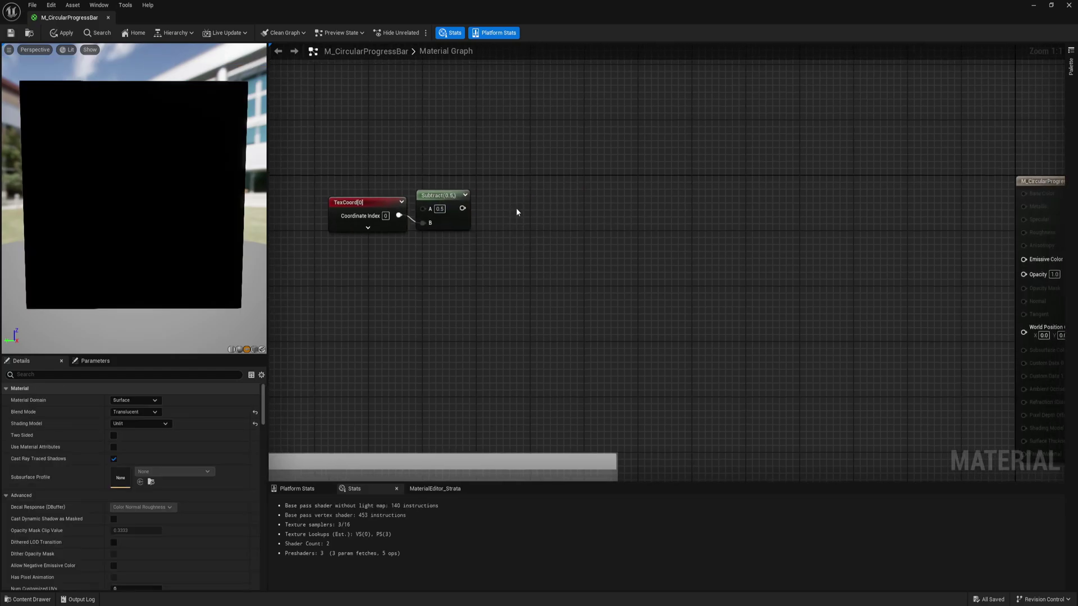
right_click(514, 209)
type("break")
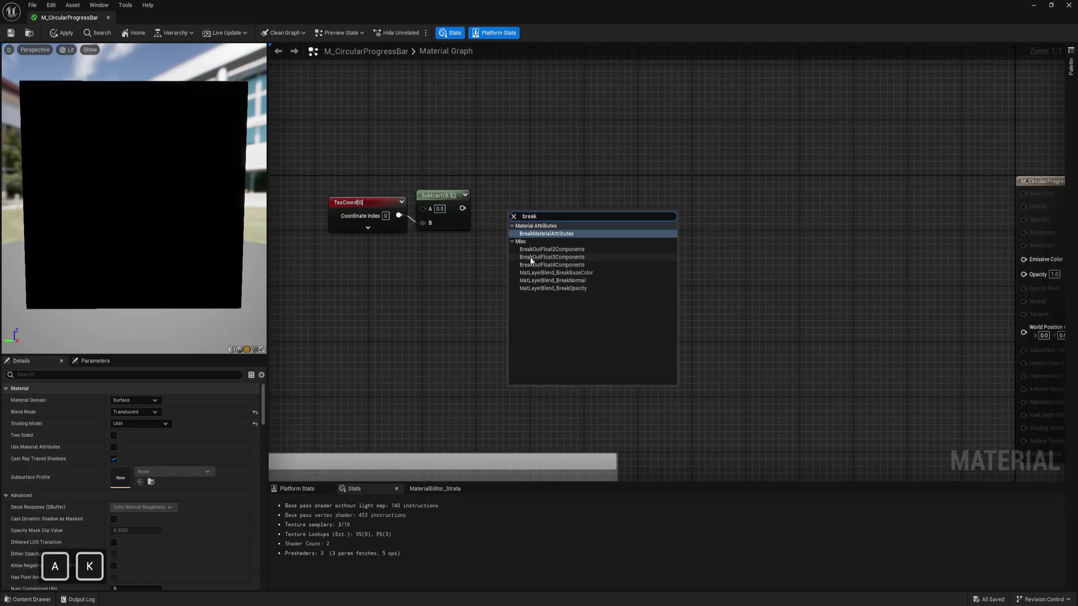
left_click(530, 250)
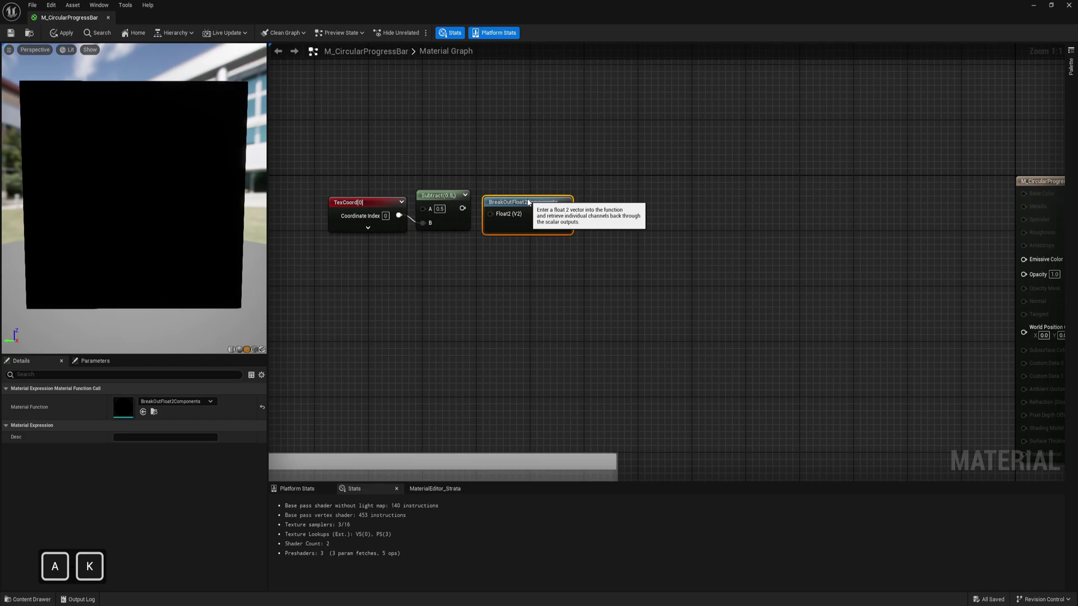
left_click_drag(551, 216, 534, 196)
left_click_drag(462, 208, 496, 206)
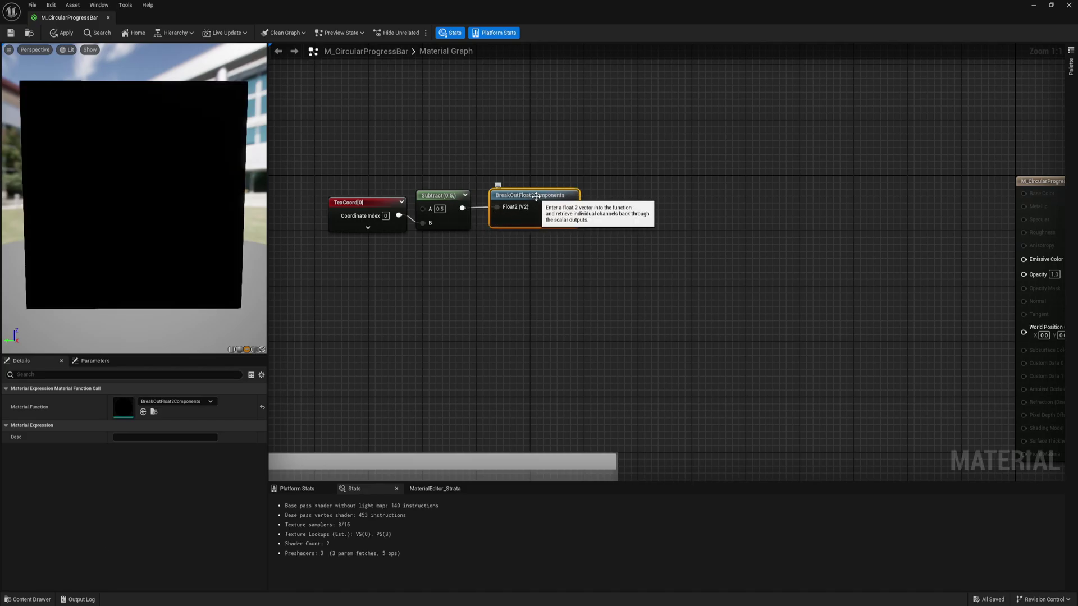
- Add an Arctangent2Fast node with the broken-out R into Y and G into X, and preview it
right_click_drag(608, 213, 522, 217)
right_click(523, 217)
type("arct")
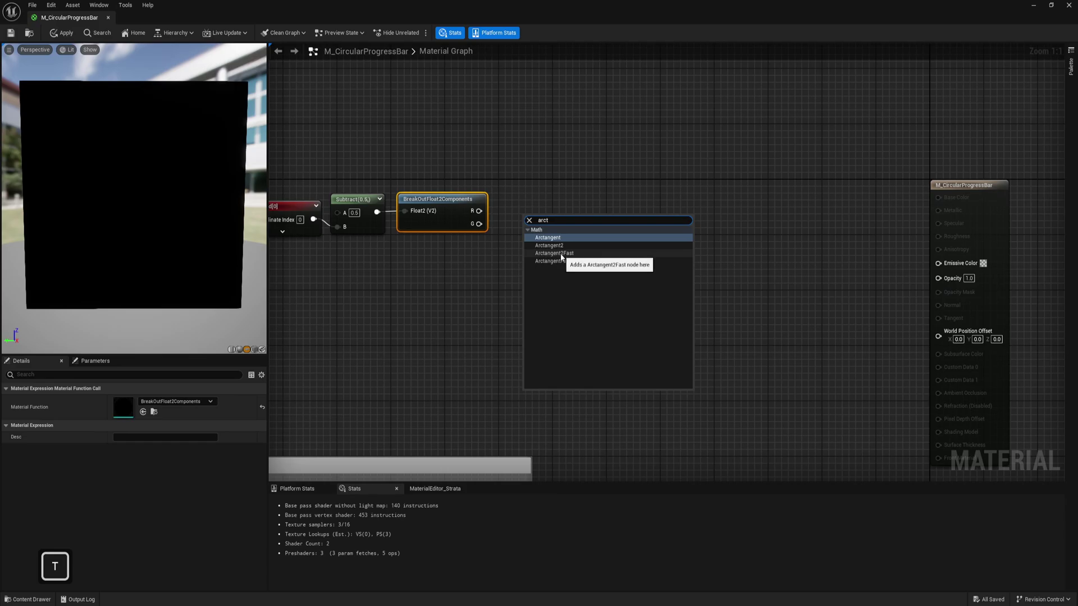
left_click(542, 254)
left_click_drag(539, 213, 512, 225)
right_click(540, 201)
left_click(581, 225)
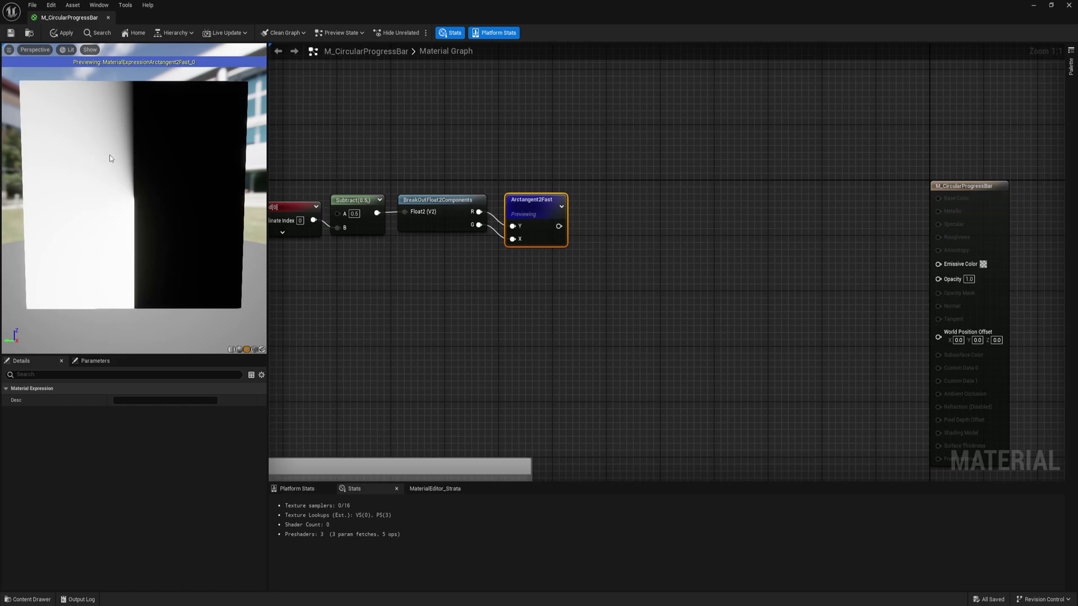
left_click(136, 134)
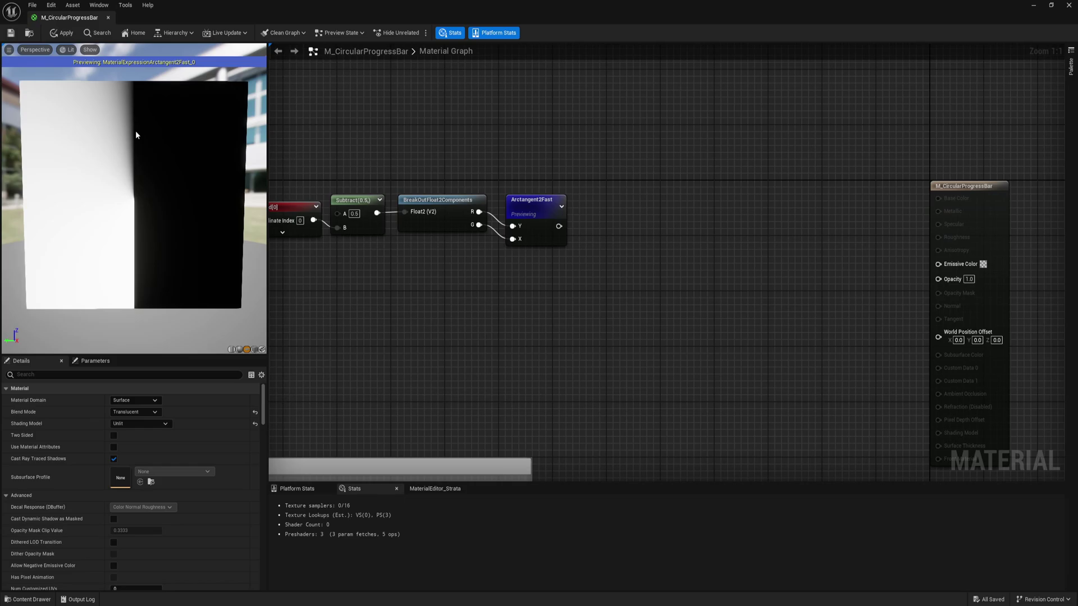
- Add a Divide node with the Arctangent2Fast output in A and preview it
left_click(597, 233)
left_click_drag(559, 226, 610, 243)
right_click(597, 215)
left_click(623, 241)
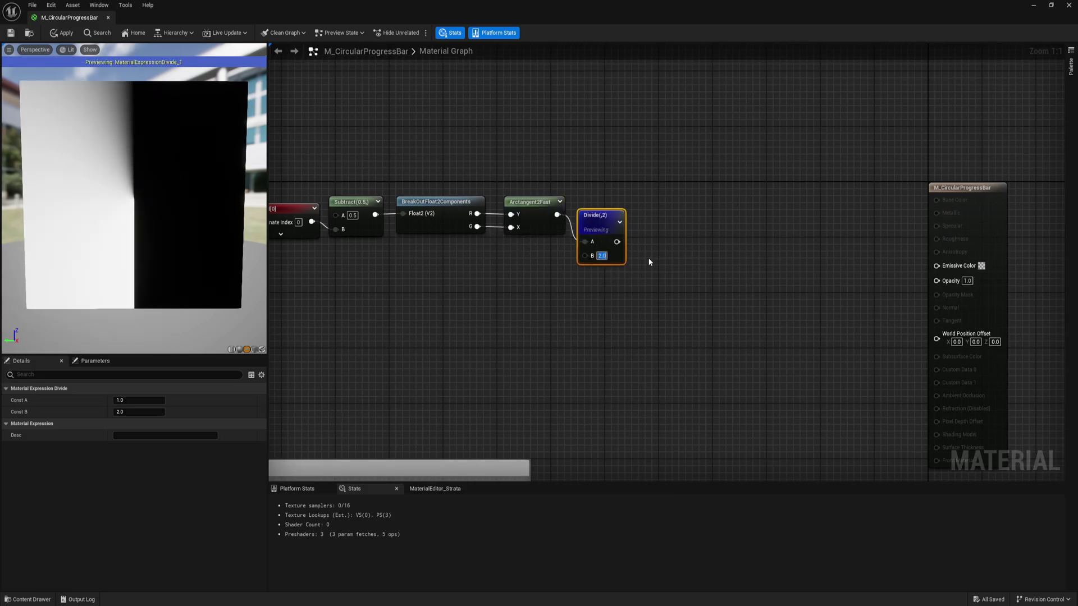
- Try 0.1 and 10 as the Divide node's B value
type("0.1")
key("Return")
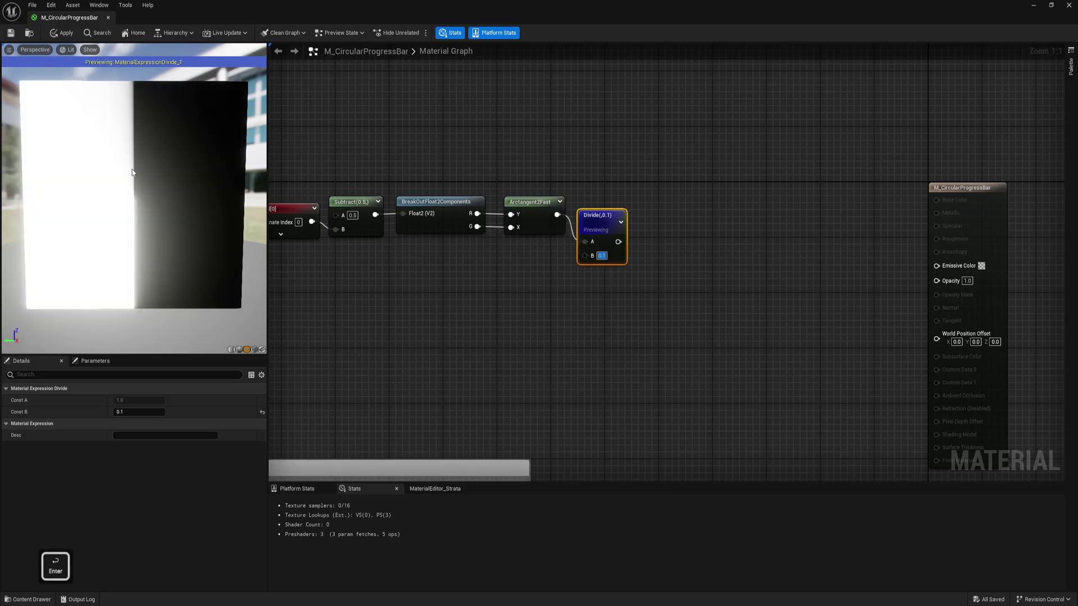
type("10")
key("Return")
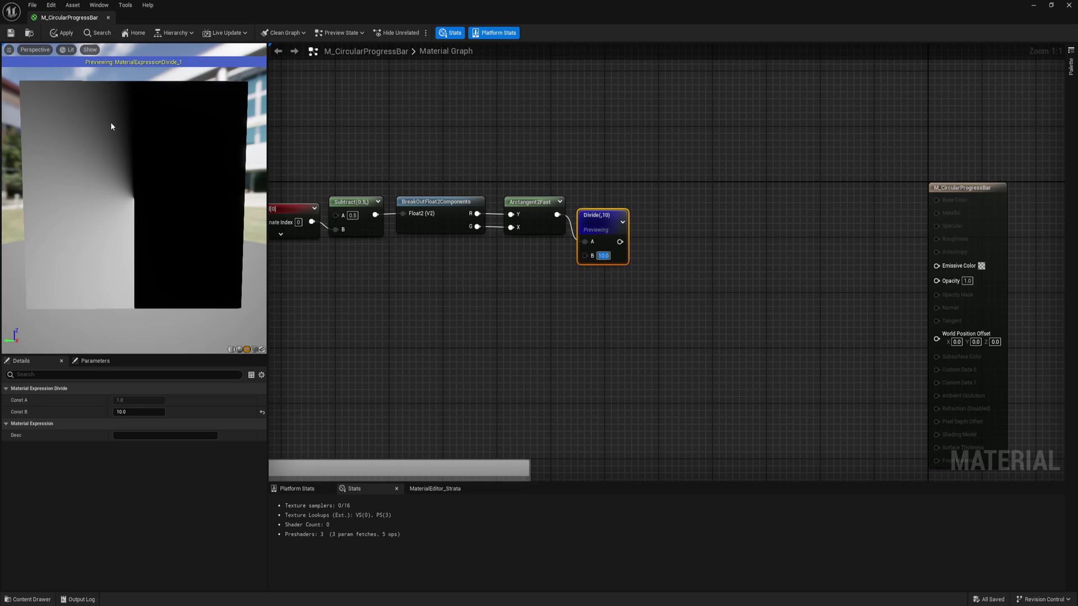
- Set the Divide node's B value to 6.283 and align the node with the chain
type("6.283")
key("Return")
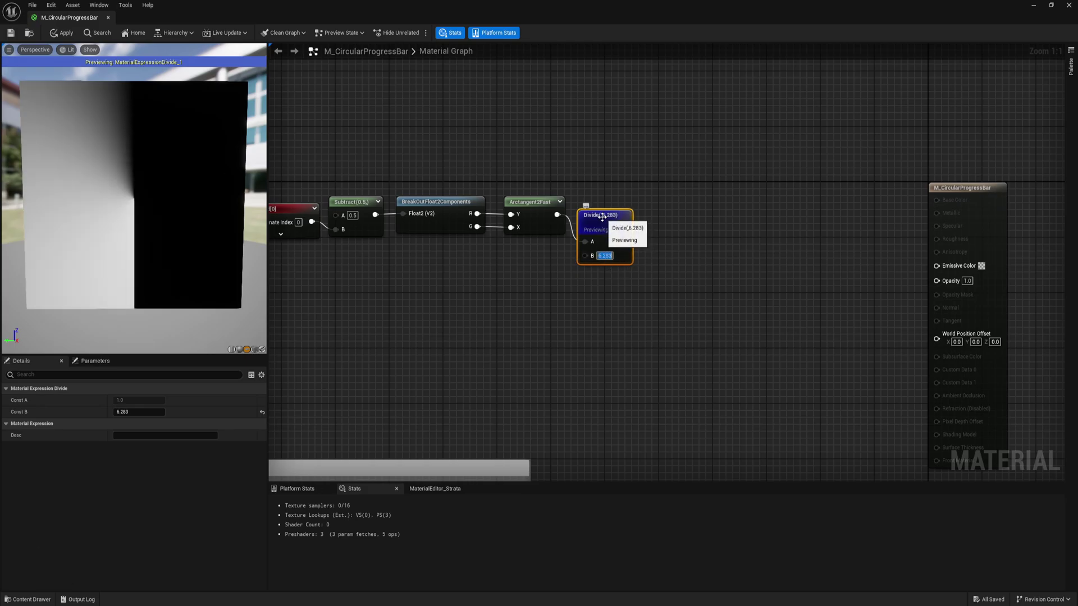
left_click_drag(605, 217, 605, 204)
- Add a Frac node fed by the Divide output and preview it
right_click_drag(706, 247, 642, 246)
right_click(609, 228)
type("frac")
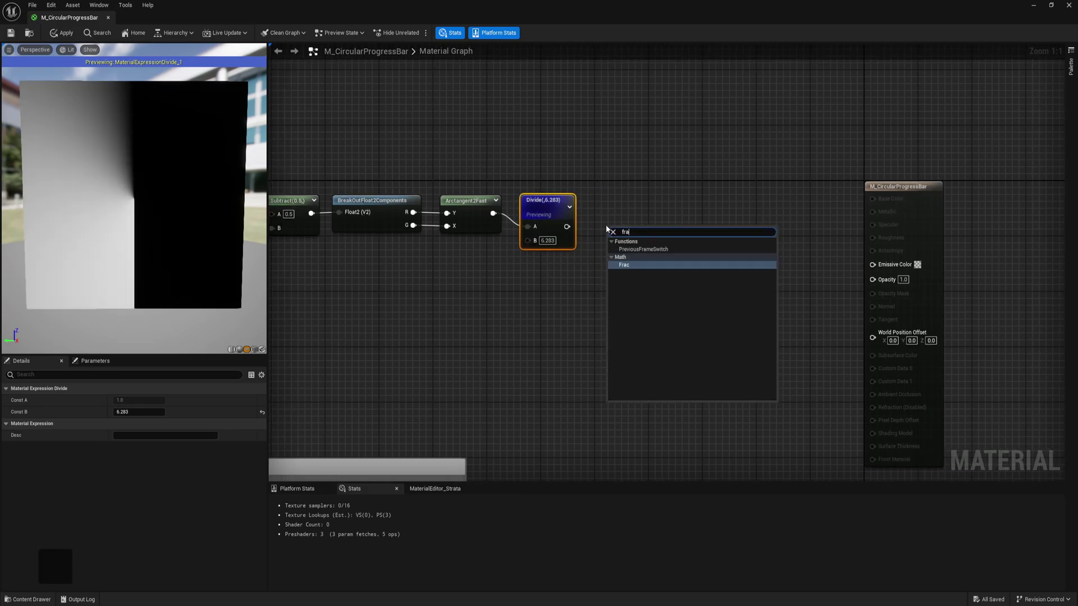
left_click(628, 252)
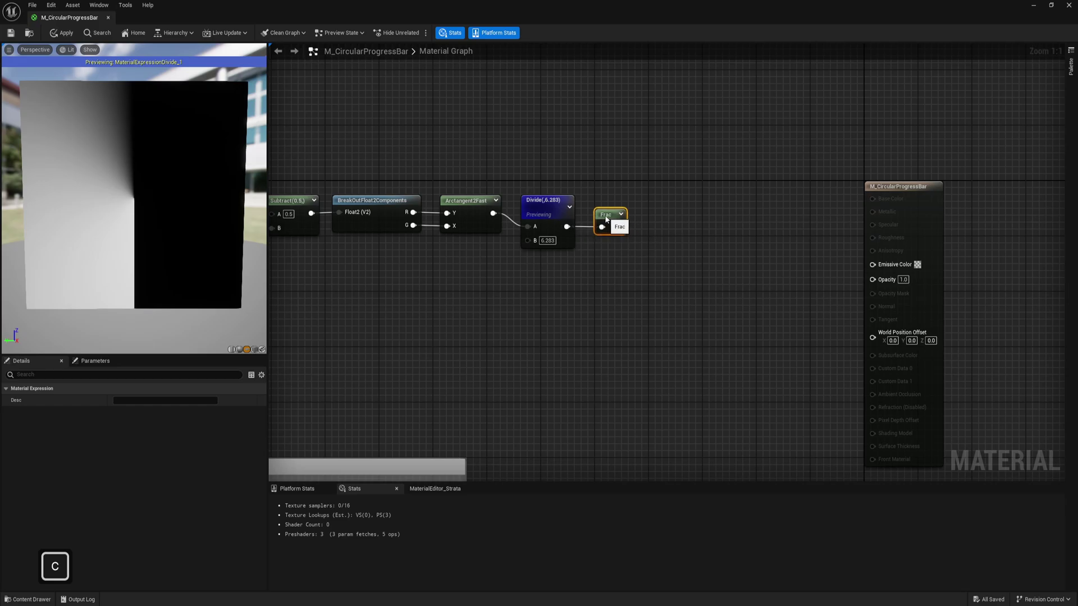
right_click(607, 218)
left_click(645, 243)
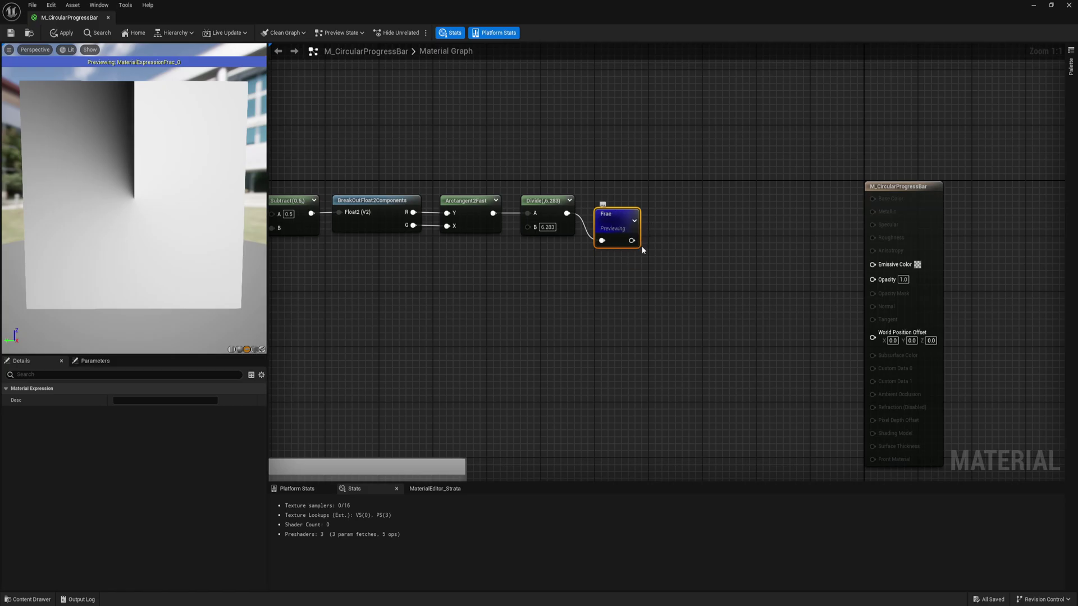
- Feed the Frac output into input A of a new Add node, stop previewing Frac, and align both nodes with the chain
right_click_drag(683, 238, 642, 231)
left_click(642, 231)
left_click_drag(591, 234, 648, 246)
right_click(571, 208)
left_click(606, 236)
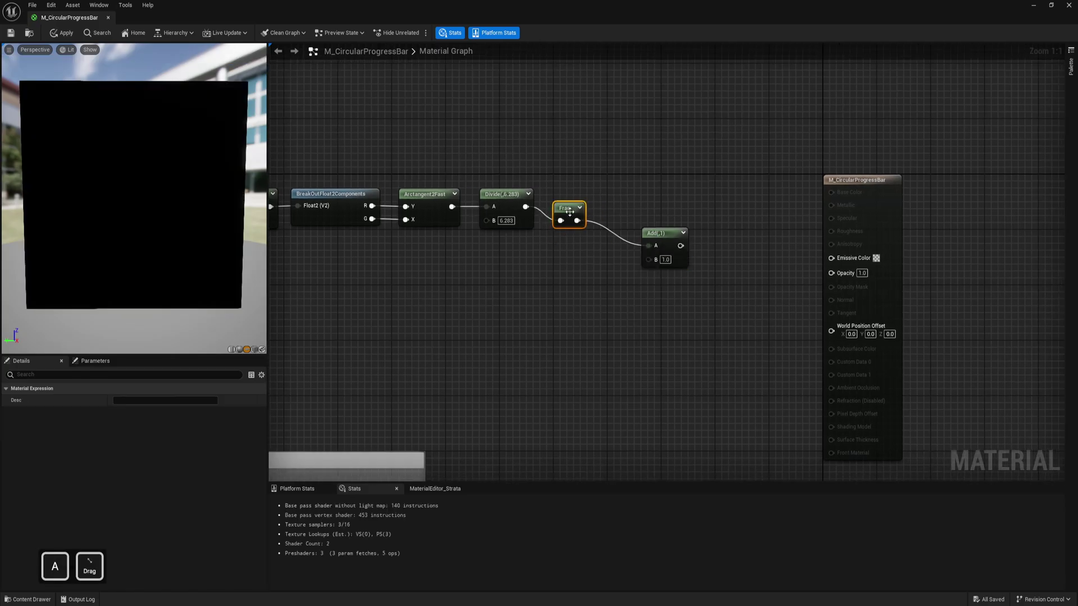
left_click_drag(570, 210, 563, 196)
left_click_drag(670, 249, 622, 209)
- Create a scalar parameter named Progress below the chain and connect it to the Add node's B input
left_click(515, 264)
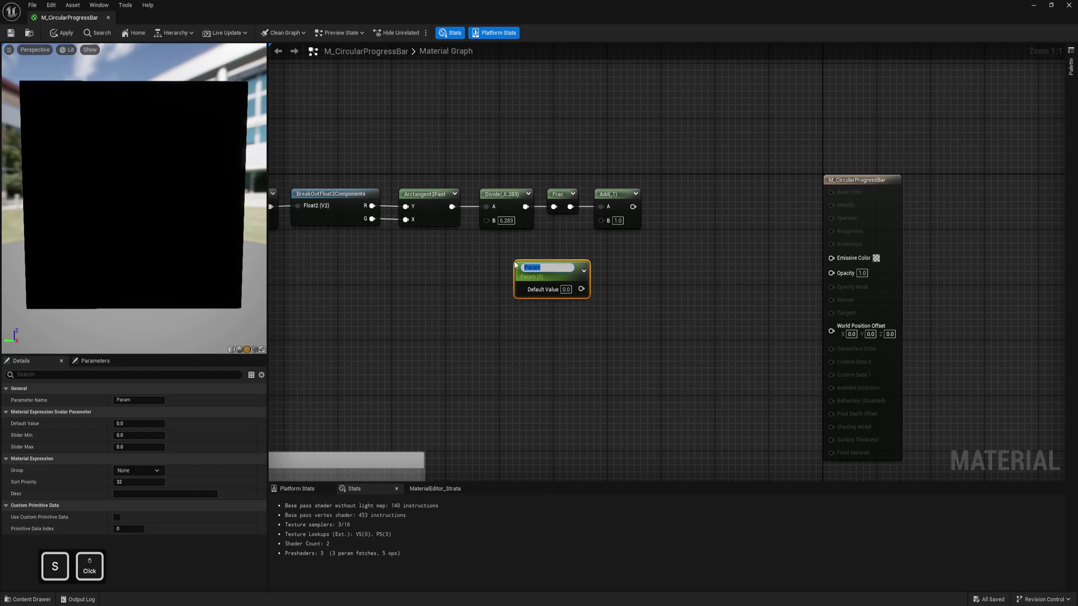
type("Progress")
key("Return")
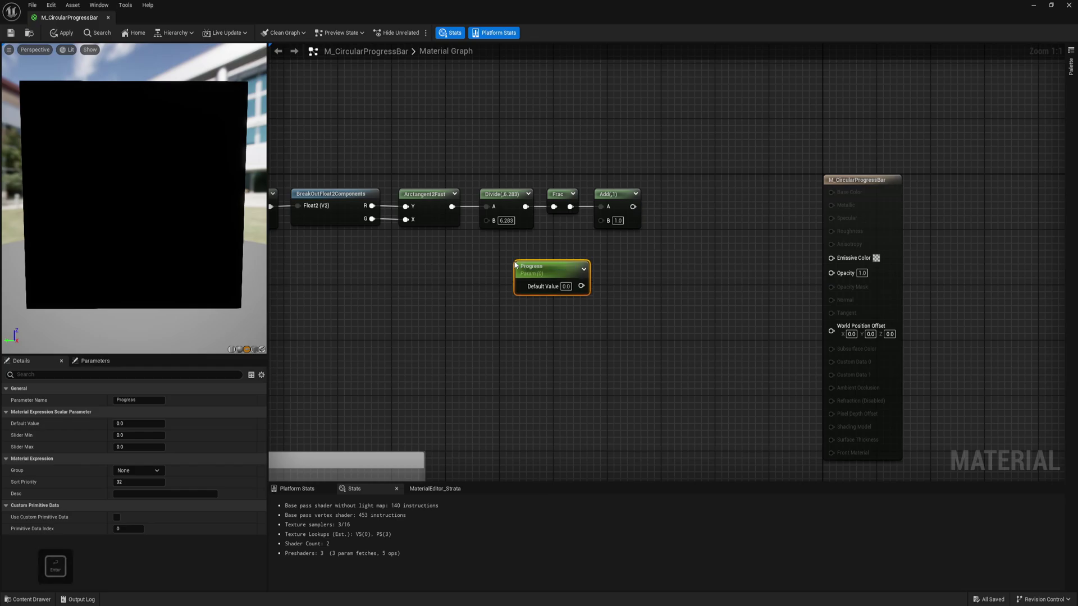
left_click_drag(573, 268, 654, 198)
- Add a Floor node fed by the Add output and preview it
right_click(665, 217)
type("flo")
left_click(678, 234)
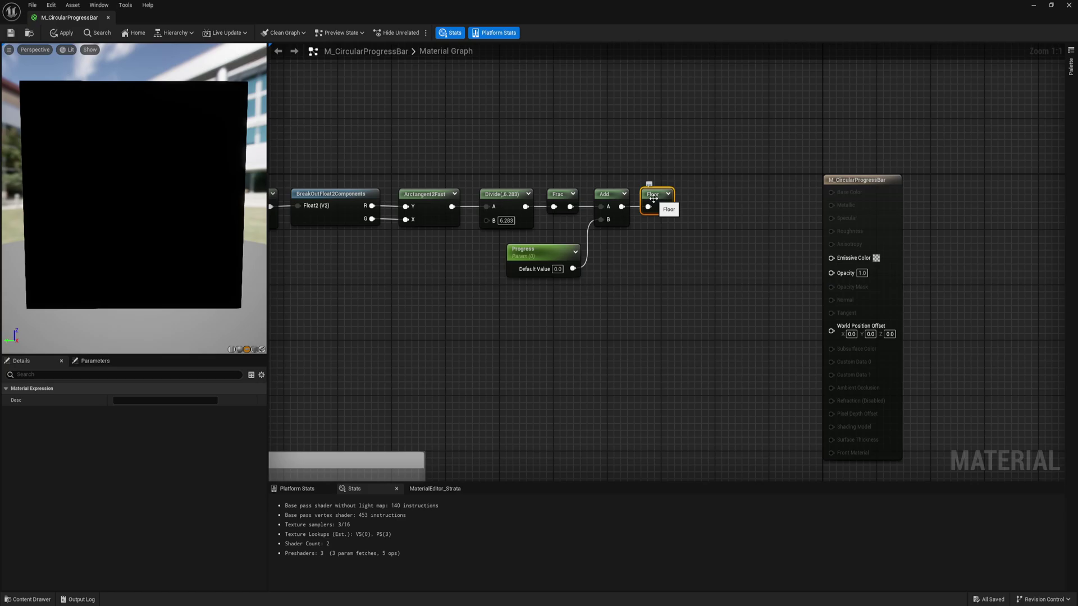
right_click(653, 198)
left_click(695, 220)
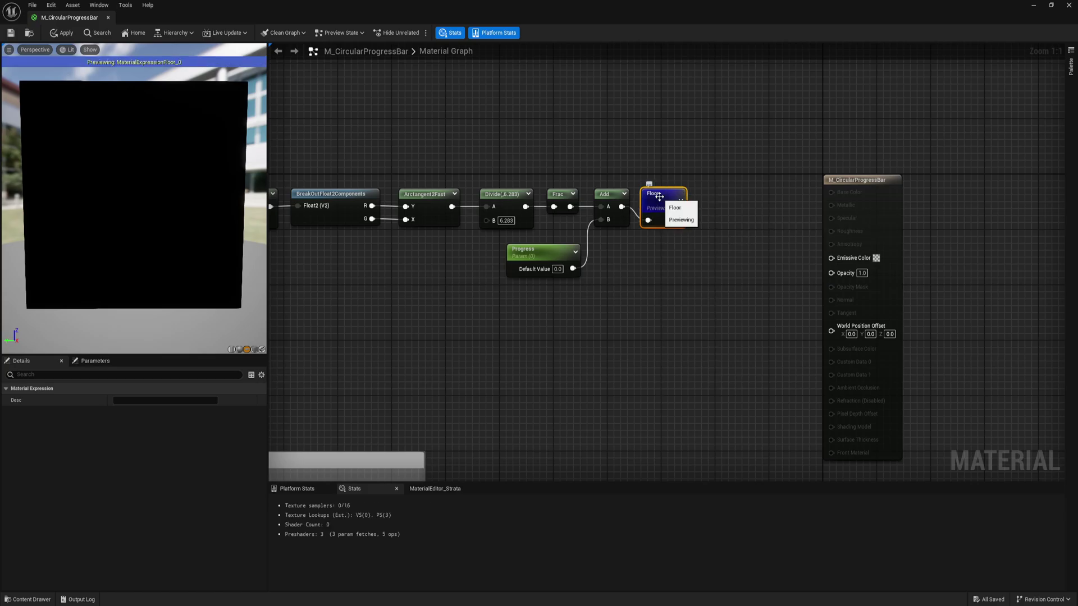
- Test the radial mask with Progress default values such as 0.1 and 0.6, and reset the default to 0
left_click(553, 275)
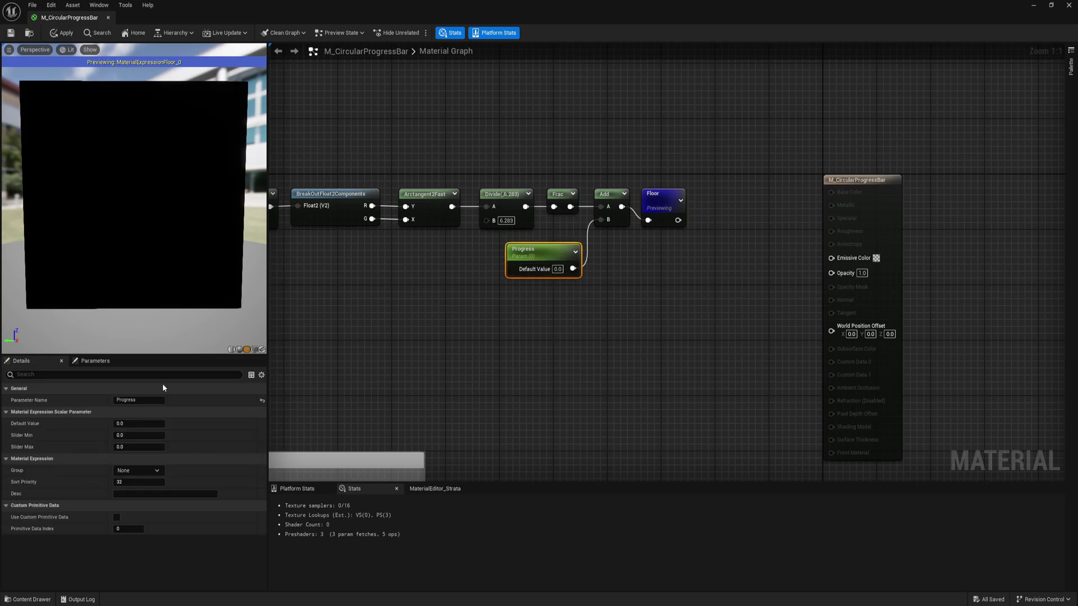
left_click(140, 423)
type("0.1")
key("Return")
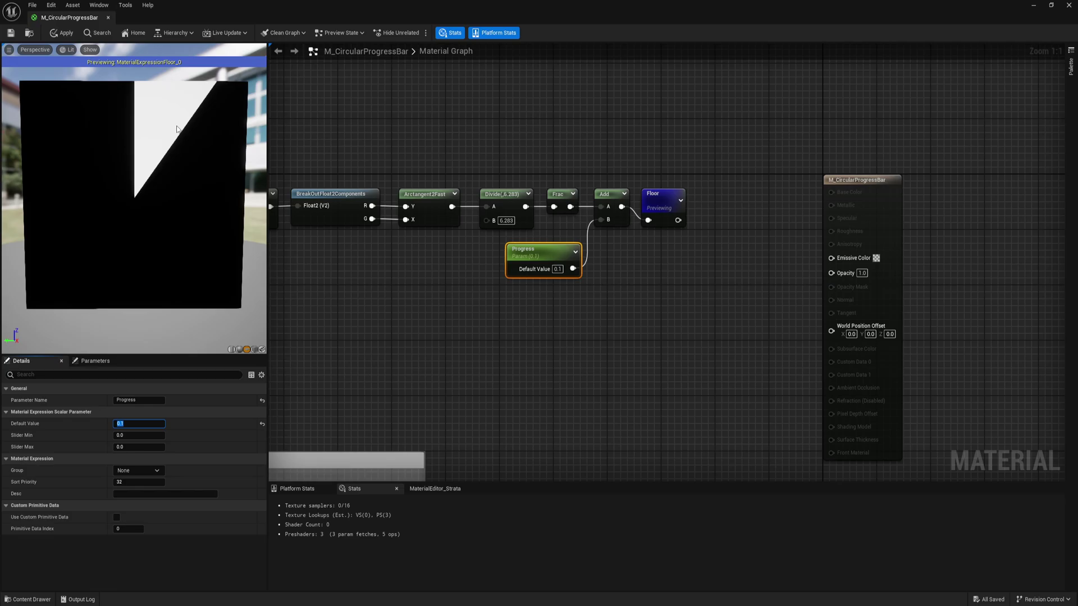
type(".5")
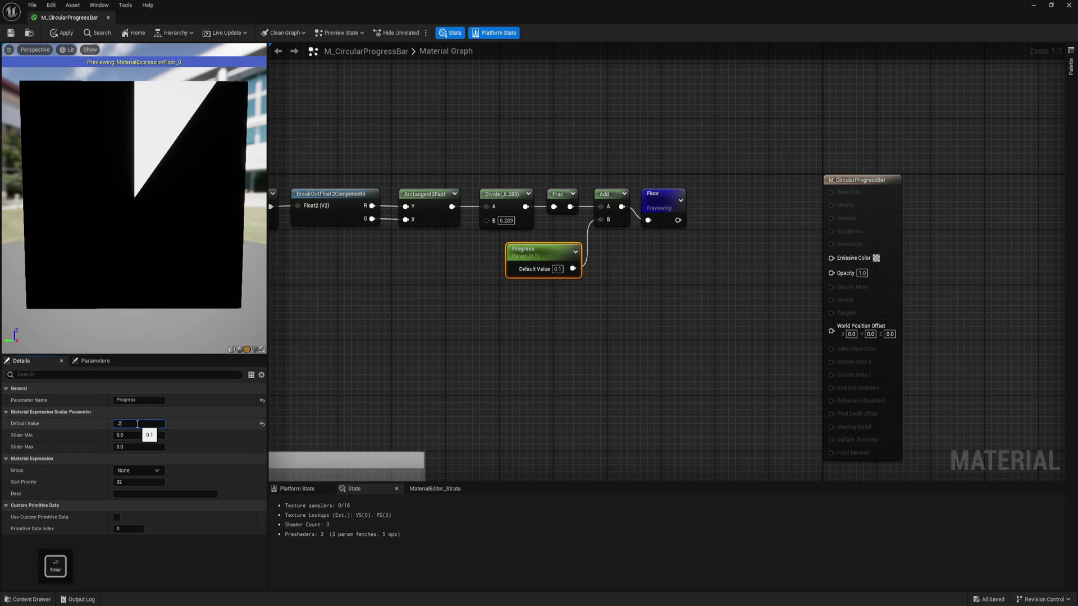
key("Return")
type(".6")
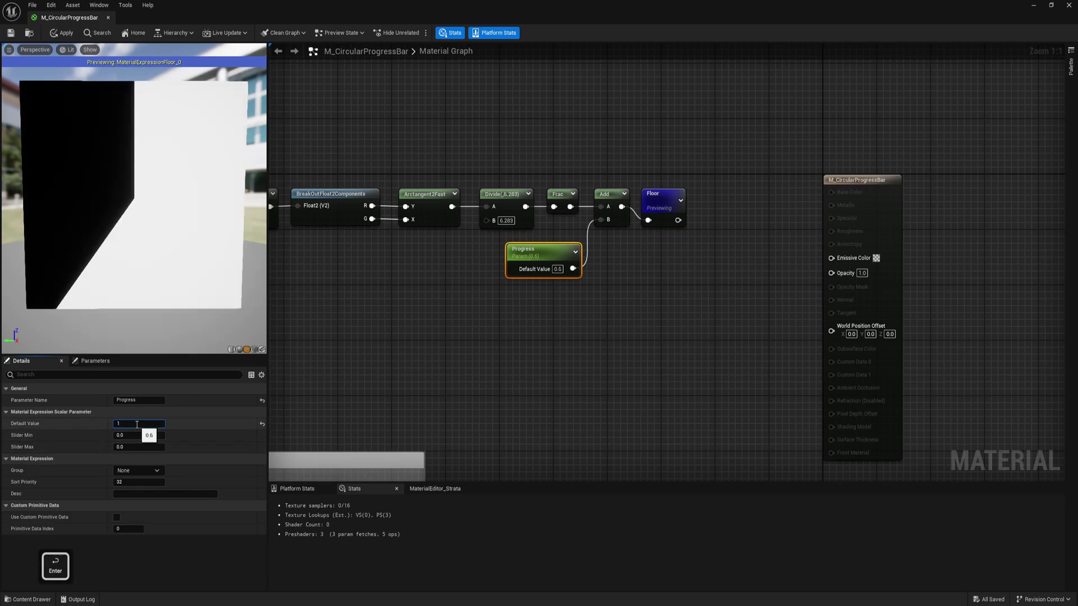
key("Return")
type("0")
key("Return")
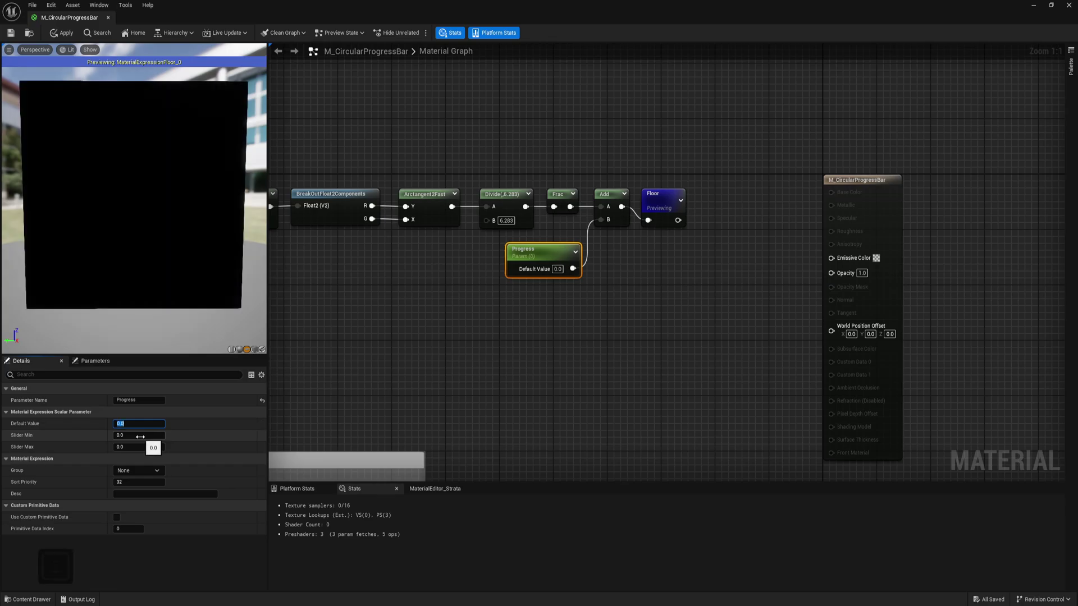
- Nudge the Progress parameter node slightly closer to the chain and stop previewing the Floor node
left_click(626, 318)
left_click_drag(547, 253, 547, 246)
left_click(649, 289)
right_click_drag(650, 288, 576, 316)
right_click(585, 221)
left_click(608, 251)
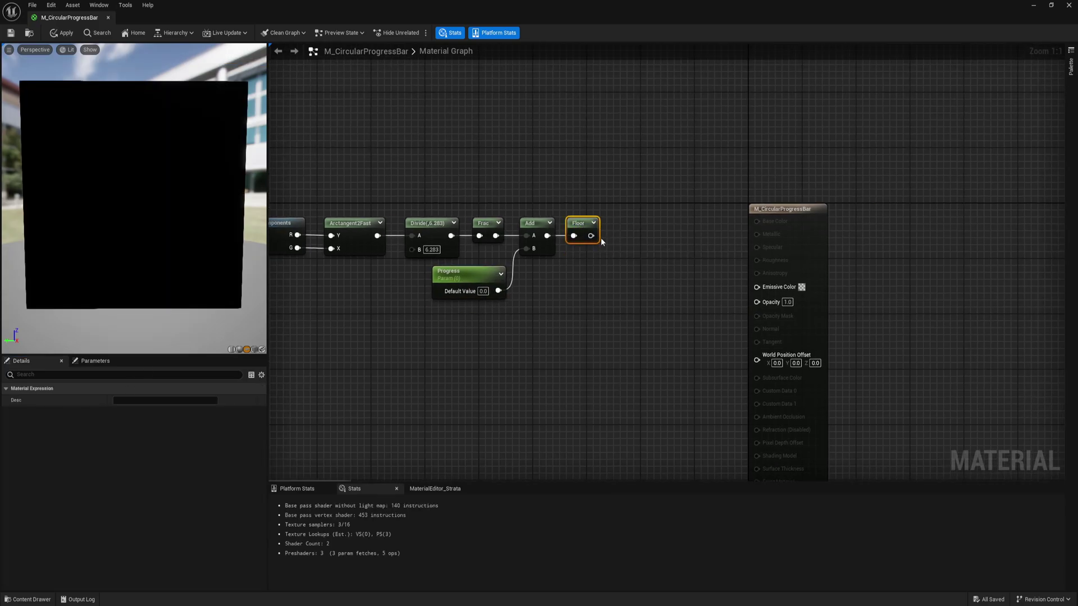
- Feed the Floor output into a new named reroute declaration called Circular Gradient
left_click_drag(591, 235, 622, 238)
type("rer")
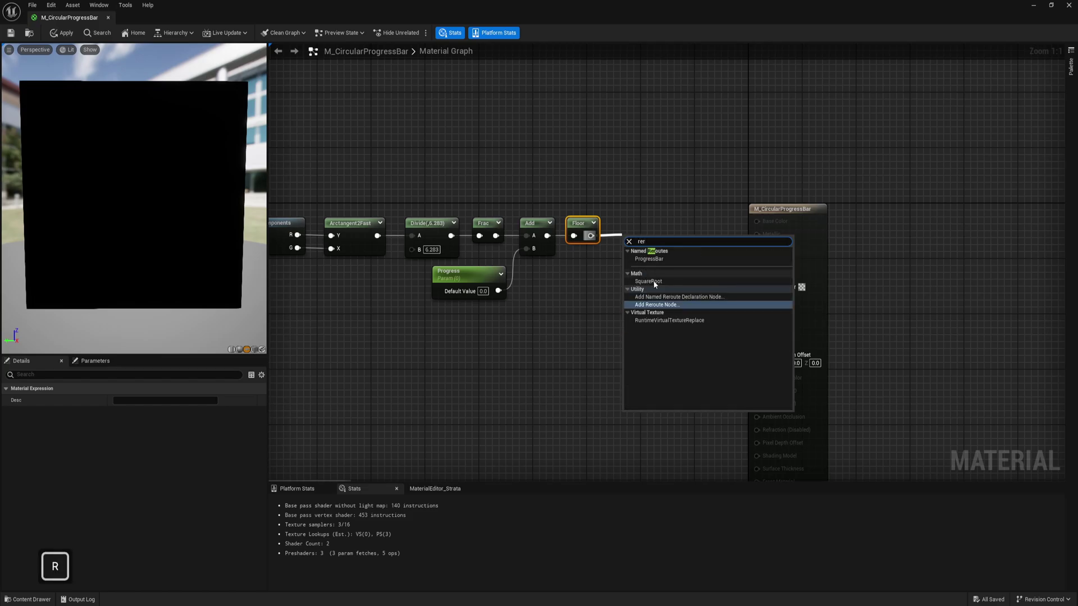
left_click(687, 296)
type("Circula")
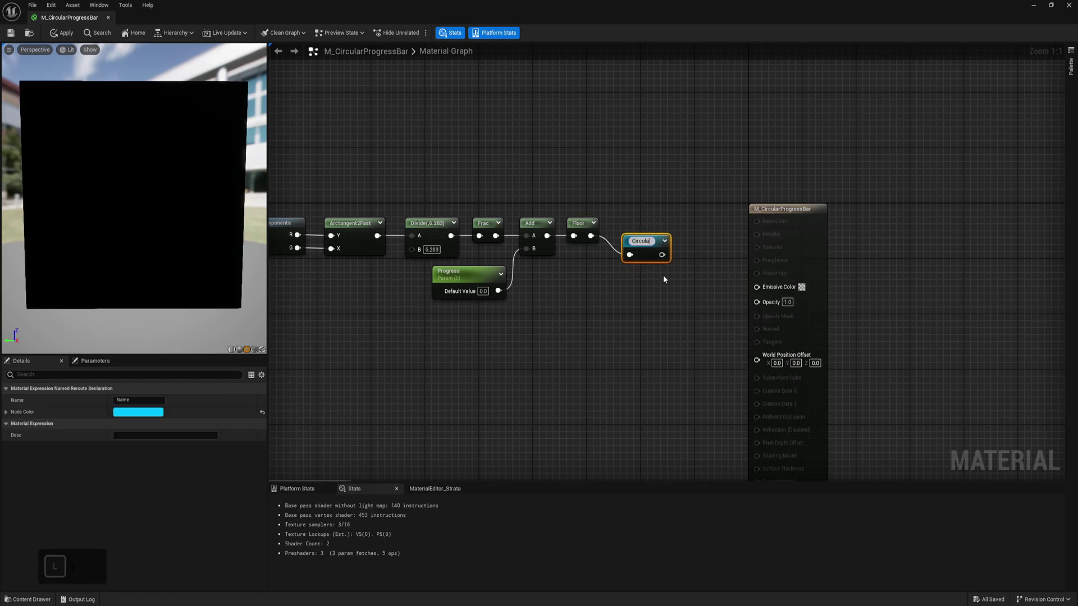
type("r Gradient")
key("Return")
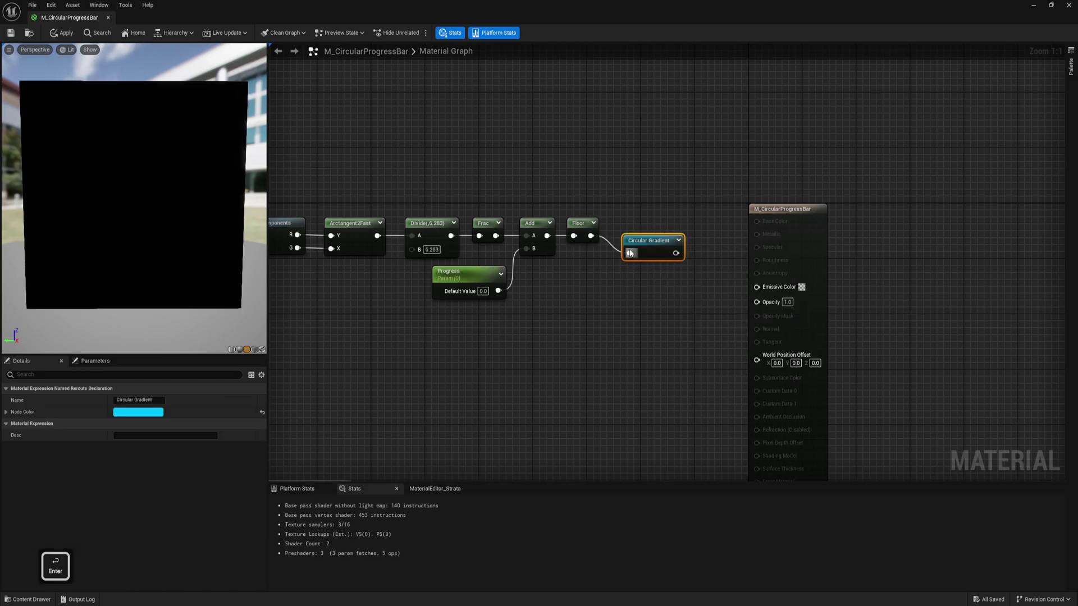
- Enclose the whole node chain from TexCoord to Circular Gradient in a comment titled "Circular mask"
scroll(702, 325, "down", 1)
left_click_drag(906, 176, 414, 320)
type("cCircular mask")
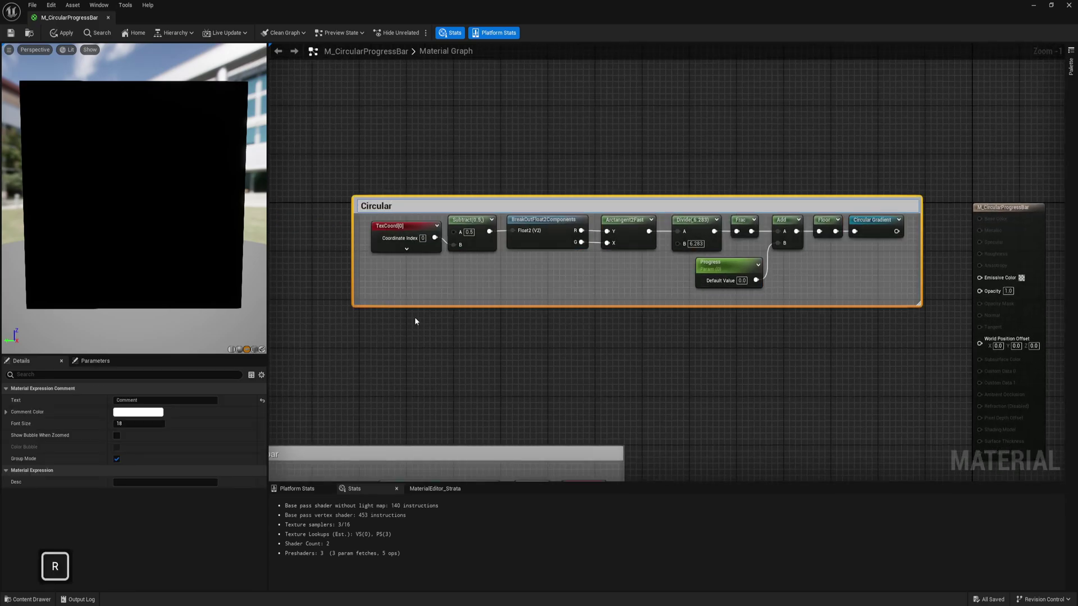
key("Return")
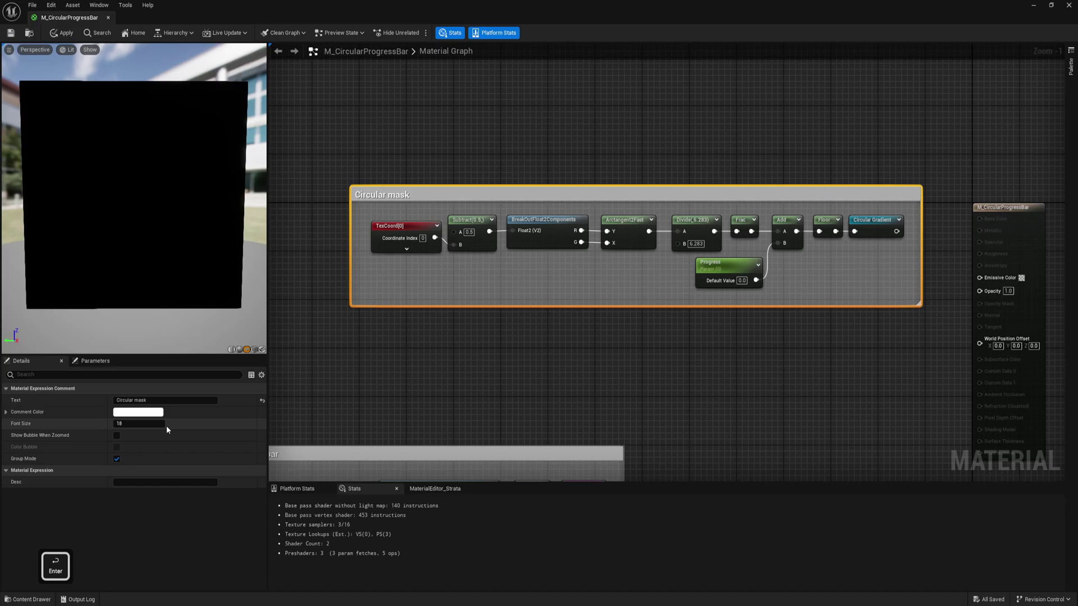
- Enable Show Bubble When Zoomed for the Circular mask comment and move the group directly above the Progress bar comment
left_click(116, 434)
right_click_drag(401, 413, 478, 401)
left_click_drag(920, 186, 621, 321)
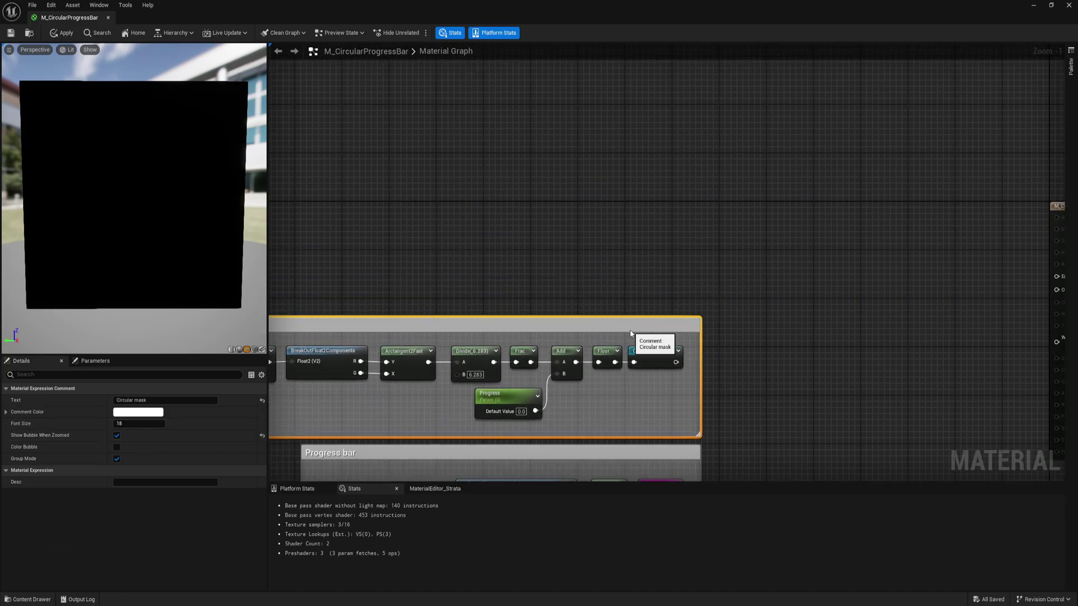
- Add a Lerp node in the empty graph area between the comment groups and the material output node
left_click(743, 275)
right_click_drag(743, 274, 653, 266)
key("l")
left_click(730, 216)
left_click_drag(757, 224, 793, 240)
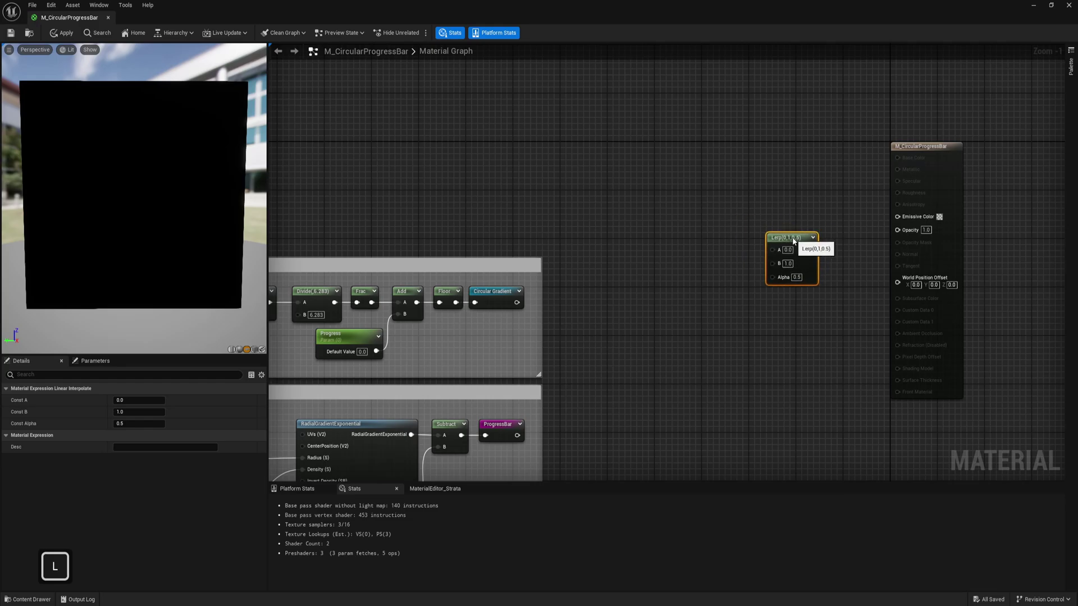
- Add two Constant3Vector nodes and stack them one above the other, before the Lerp node
right_click_drag(765, 216, 765, 249)
key("3")
left_click(634, 174)
key("3")
left_click(651, 272)
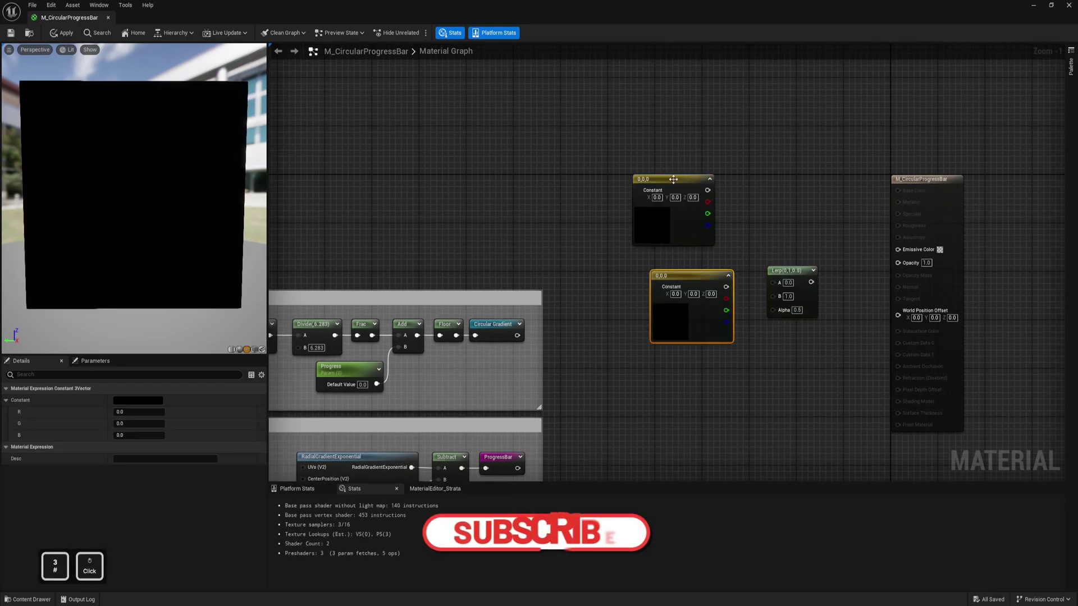
left_click_drag(673, 181, 682, 139)
left_click_drag(690, 275, 682, 215)
right_click_drag(682, 214, 651, 261)
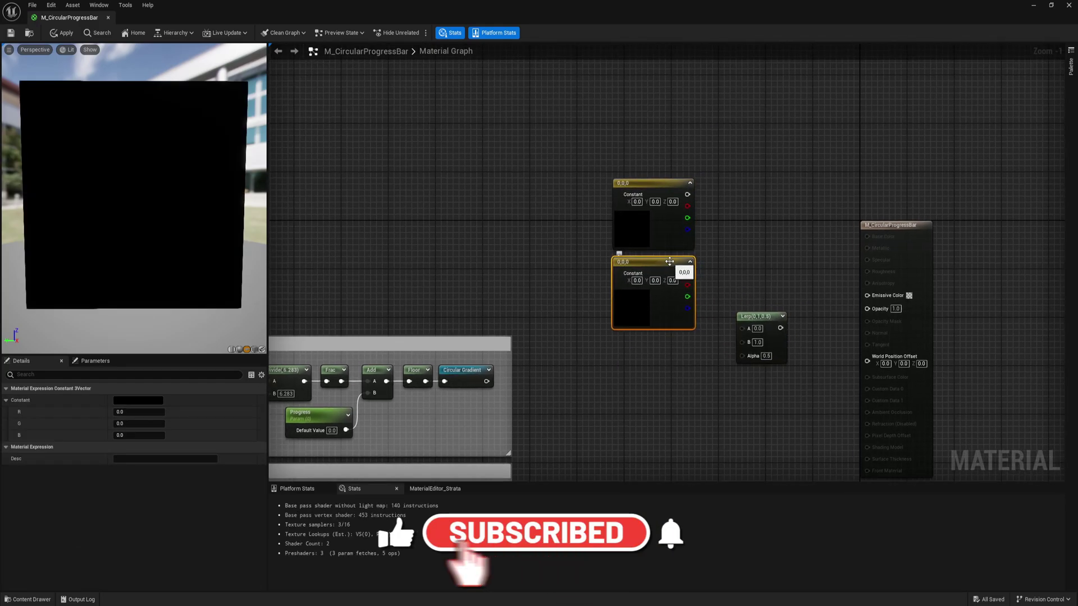
- Convert the upper Constant3Vector to a parameter named "Background Color"
left_click(645, 186)
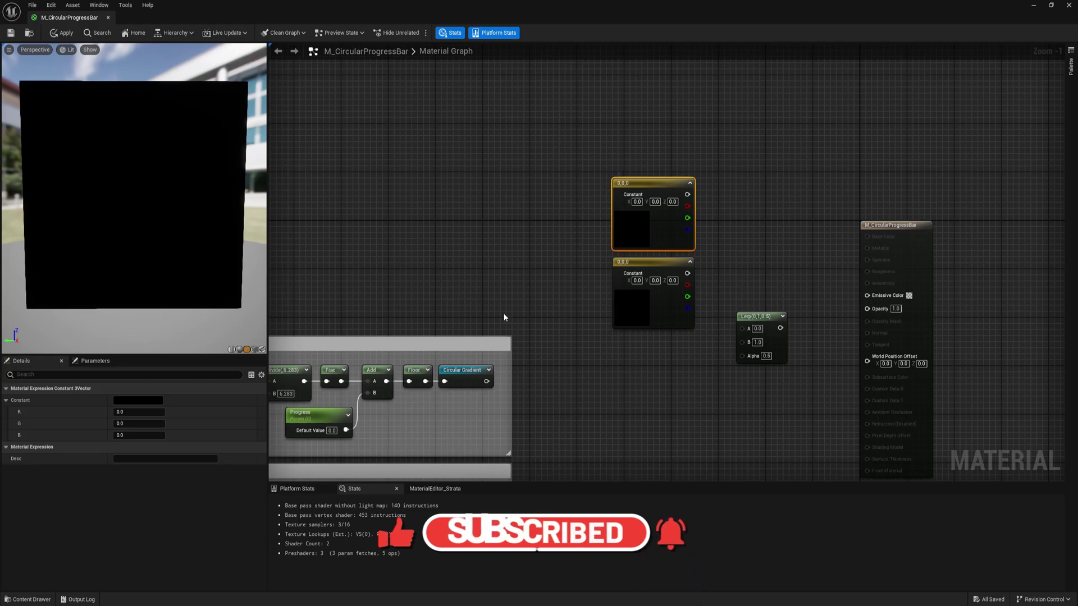
right_click(647, 183)
left_click(668, 213)
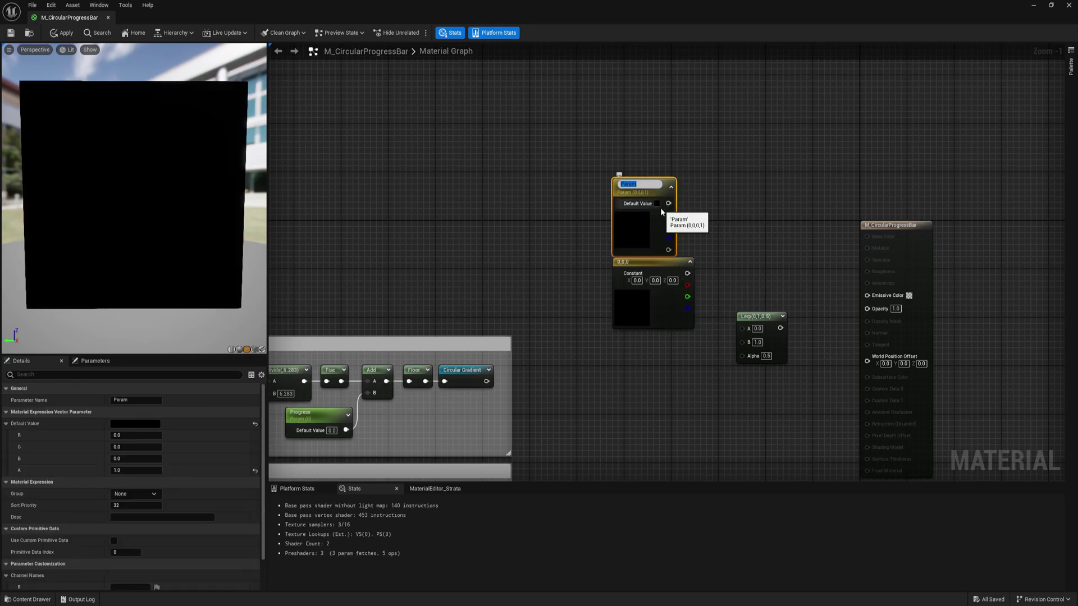
type("Background Color")
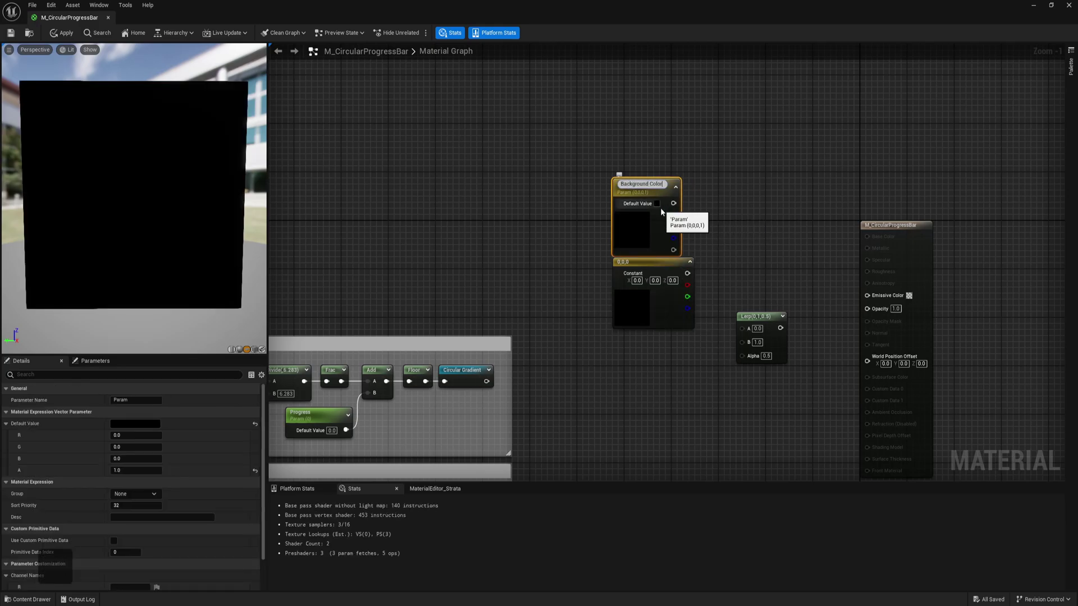
key("Return")
- Set Background Color's default to a dark blue of about RGB 0, 0.019, 0.281 and connect it to the Lerp's A input
left_click(141, 425)
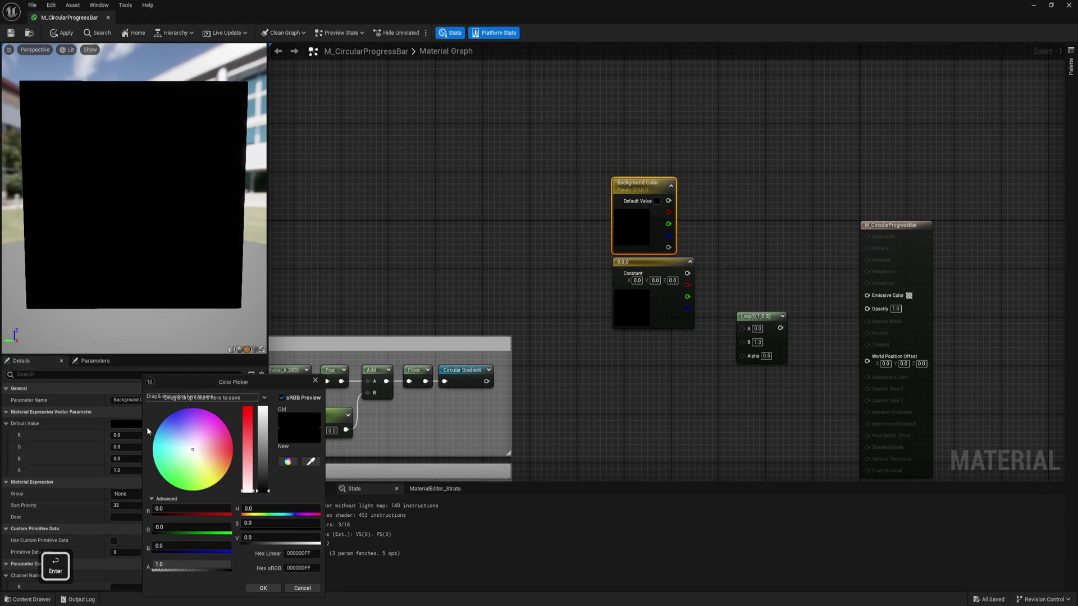
left_click_drag(174, 430, 170, 415)
left_click(247, 468)
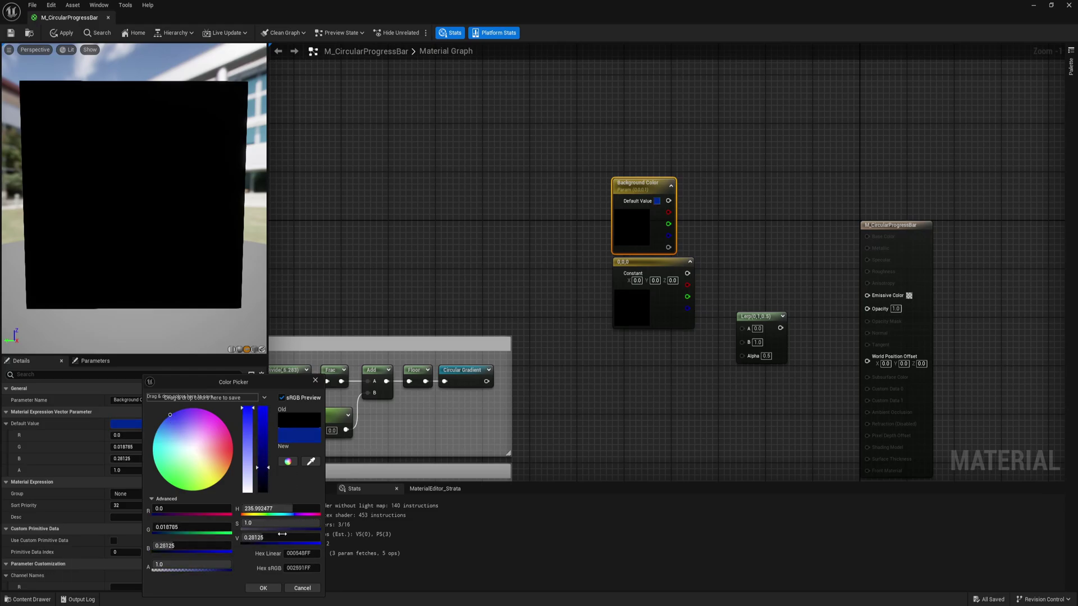
left_click(273, 591)
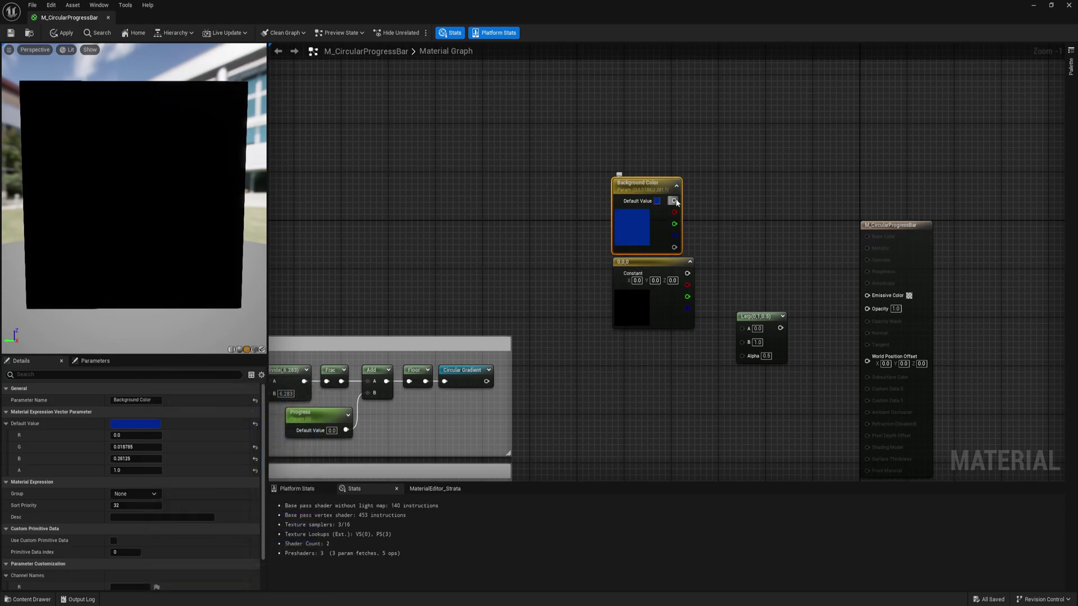
left_click_drag(674, 200, 743, 329)
- Move the remaining Constant3Vector slightly down and convert it to a parameter named "Progress Color"
left_click_drag(678, 266, 678, 277)
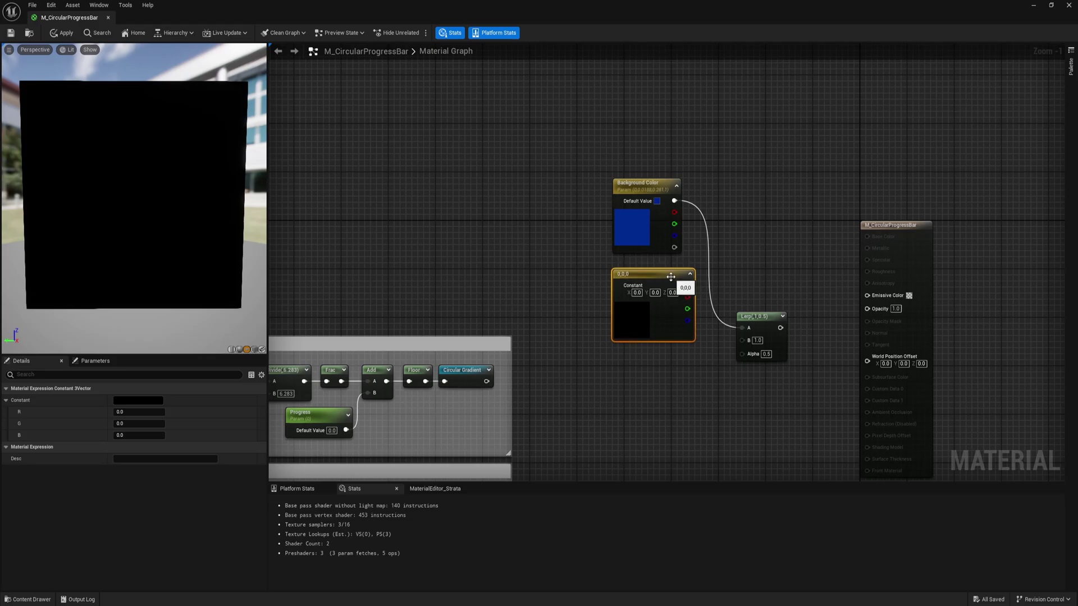
right_click(644, 304)
left_click(679, 307)
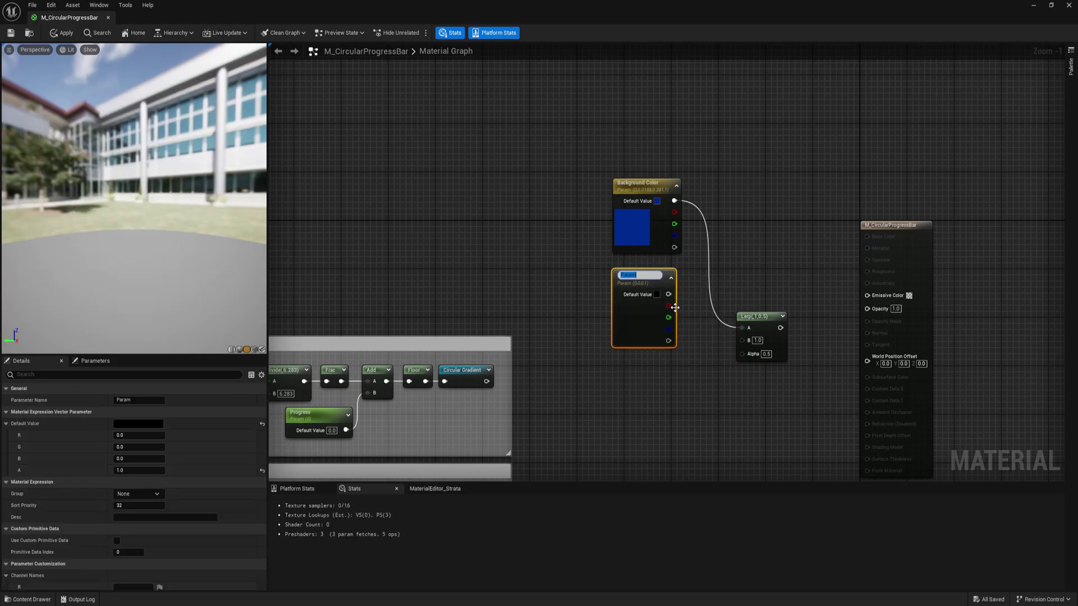
type("Progress Color")
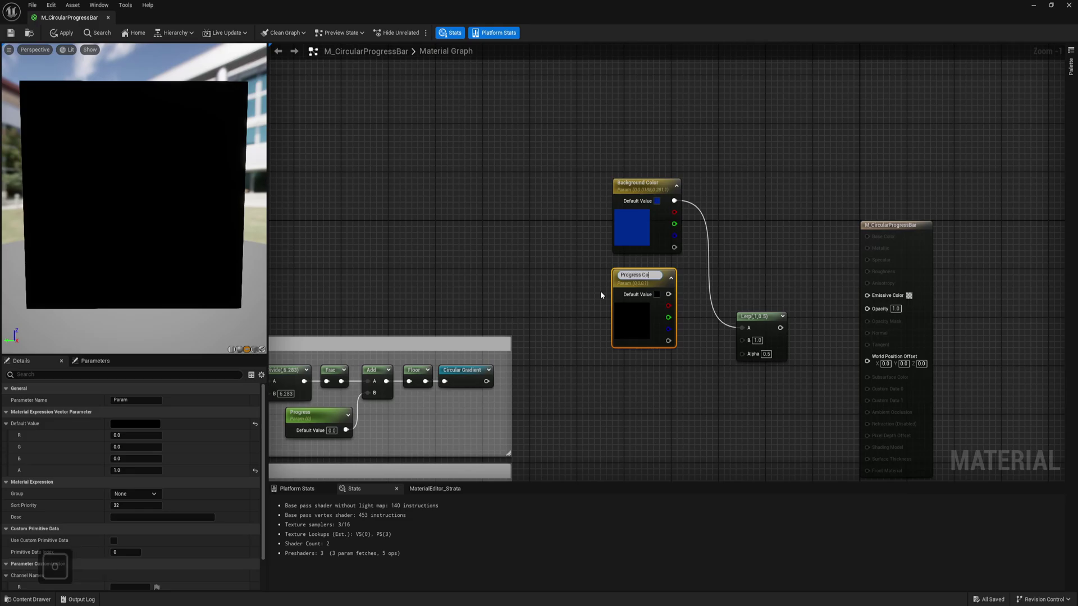
key("Return")
- Set Progress Color's default value to a bright cyan of about RGB 0, 1, 0.985
left_click(135, 424)
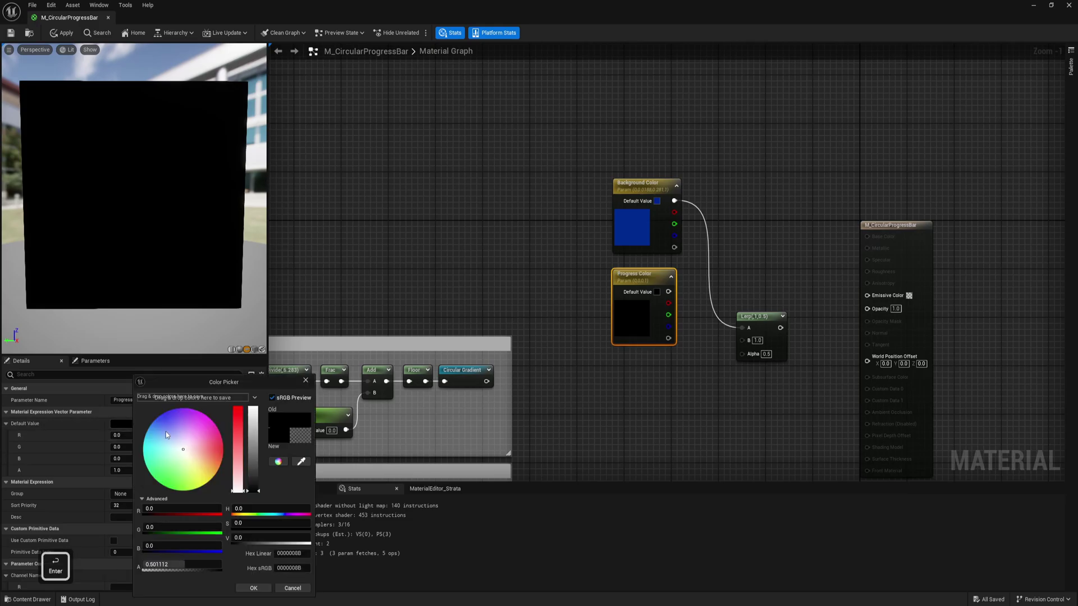
left_click_drag(177, 459, 137, 459)
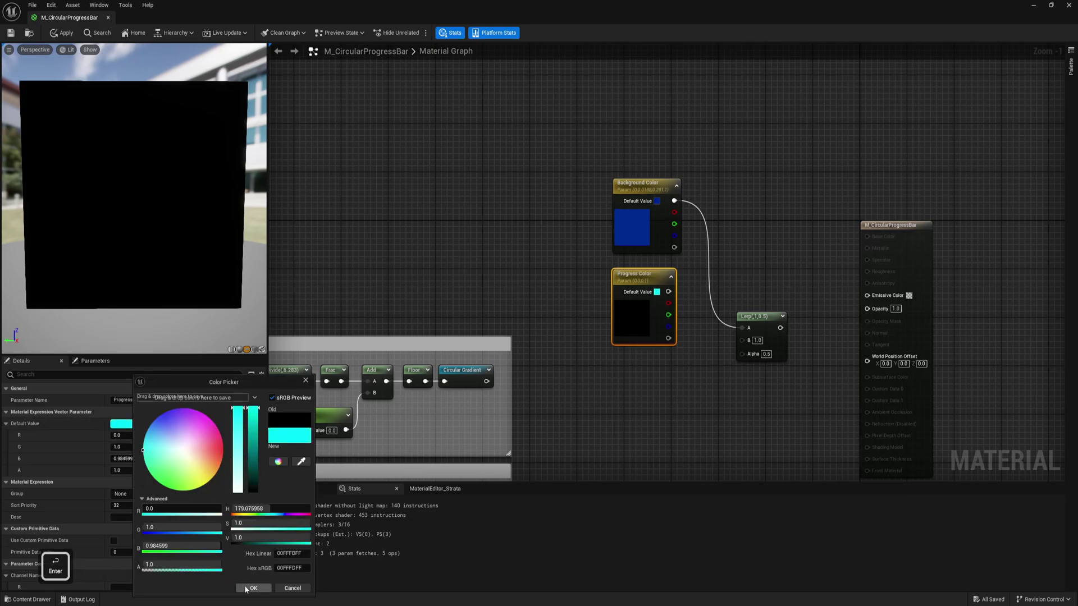
left_click(246, 589)
- Connect Progress Color to the Lerp's B input and the Lerp to Emissive Color, and group both colour parameters closer to the Lerp
left_click_drag(668, 292, 868, 295)
left_click_drag(761, 337, 794, 306)
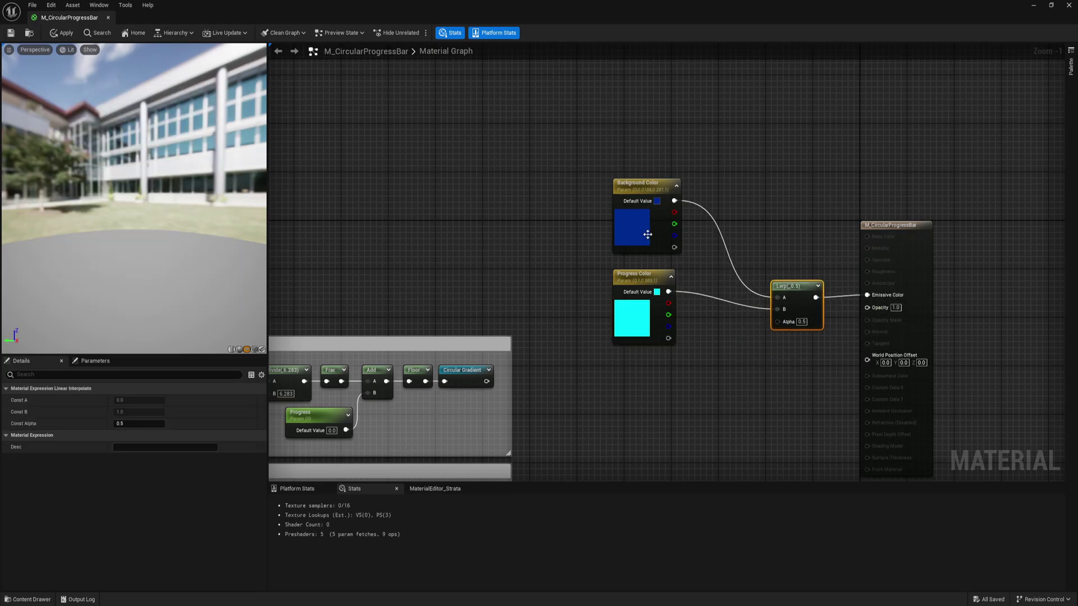
left_click_drag(661, 186, 713, 175)
left_click_drag(659, 284, 712, 278)
left_click_drag(694, 213, 689, 231)
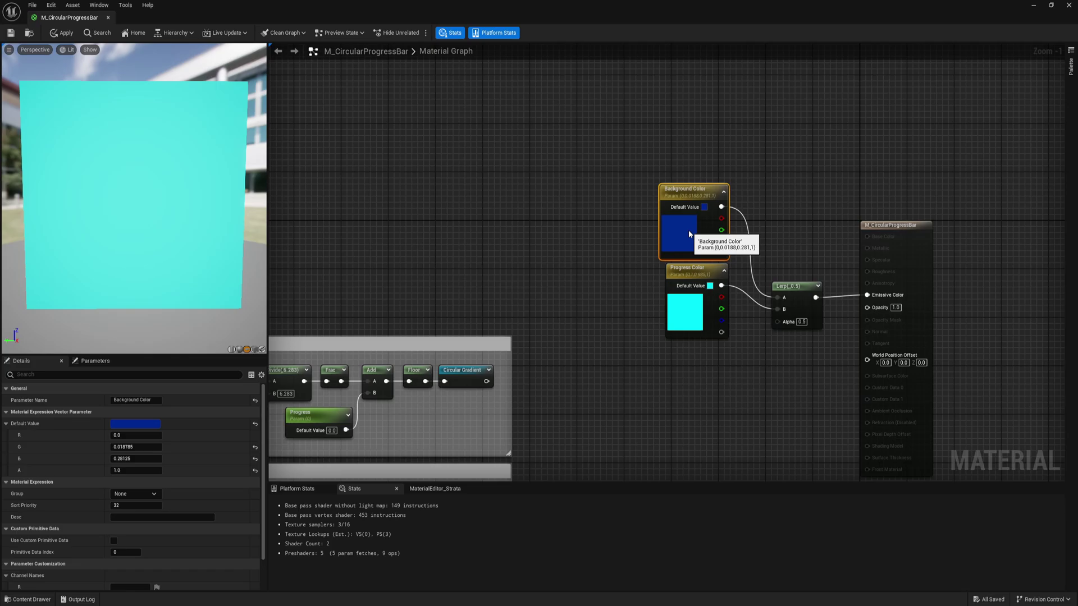
left_click(701, 302)
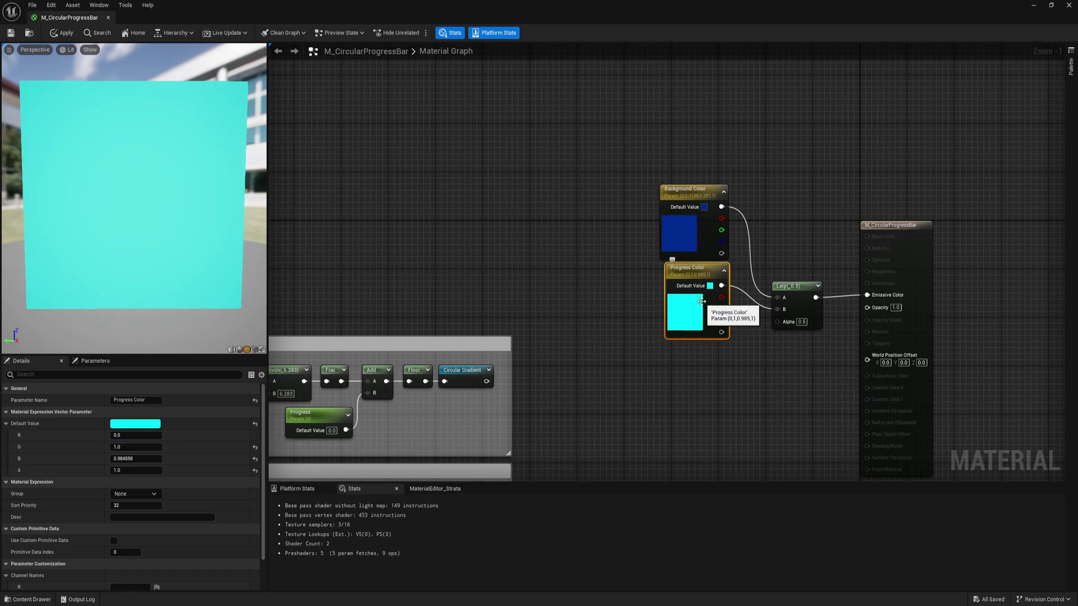
- Shift Progress Color's hue slightly toward blue and raise its brightness value (V) to 50 for a strong glow
right_click_drag(638, 330, 580, 310)
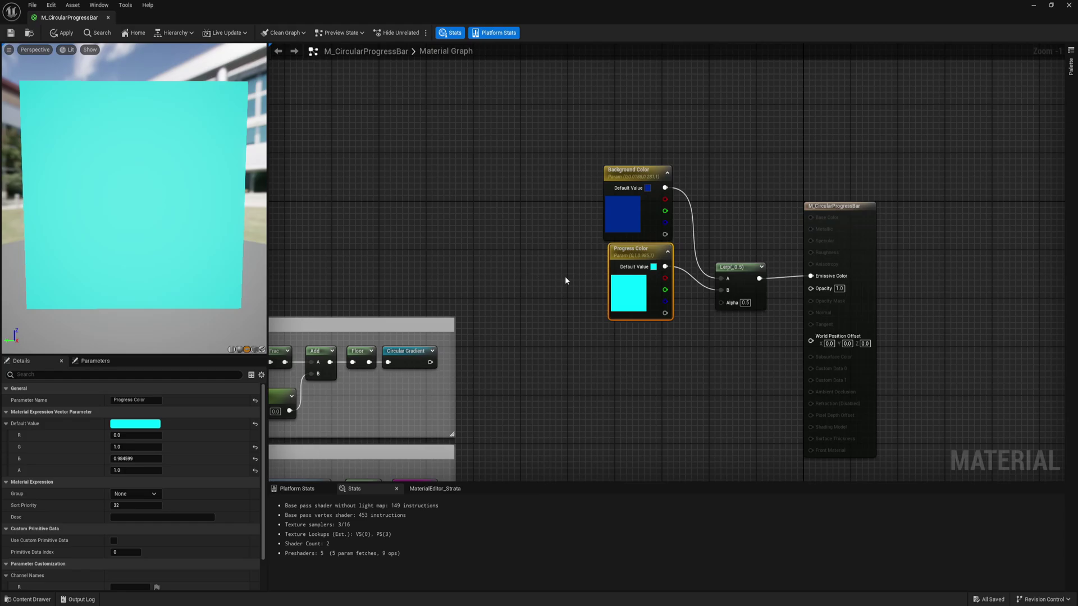
right_click_drag(565, 277, 571, 279)
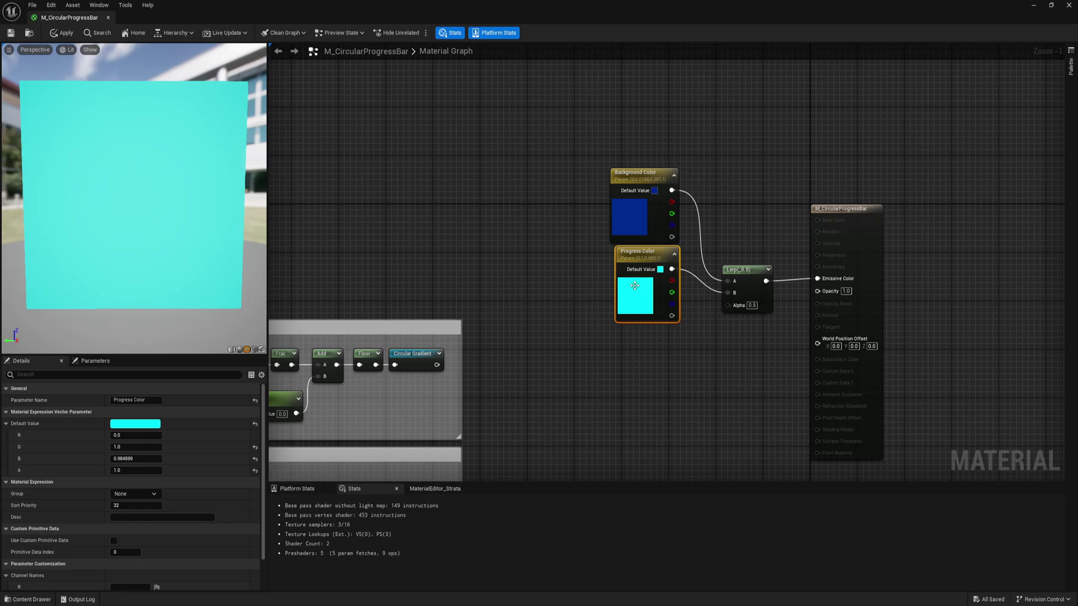
left_click(139, 424)
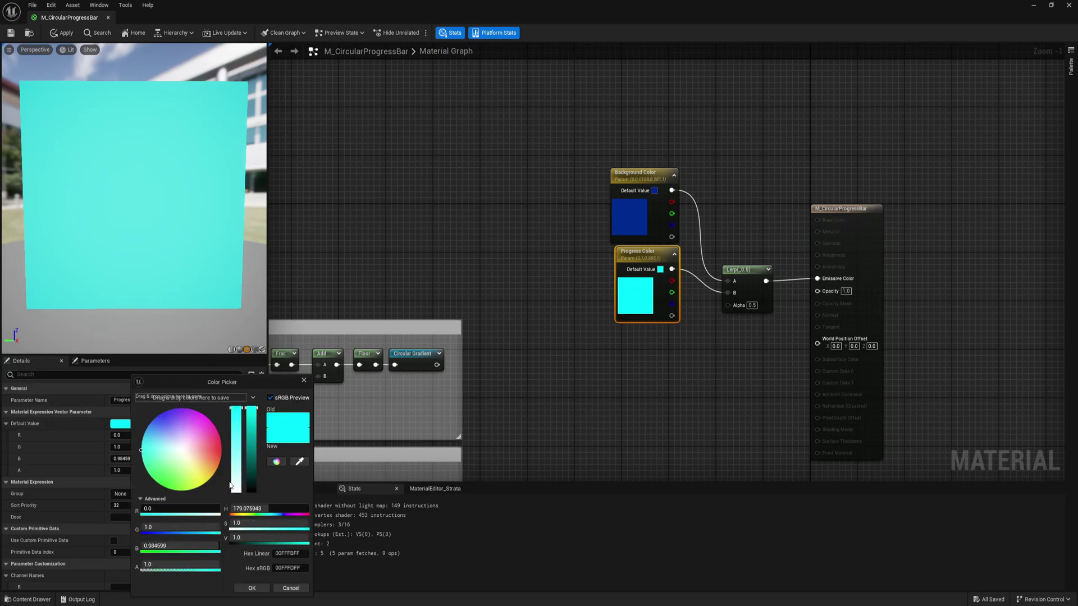
mouse_move(158, 432)
left_mouse_down()
mouse_move(185, 418)
mouse_move(214, 422)
mouse_move(133, 446)
left_mouse_up()
left_click(240, 538)
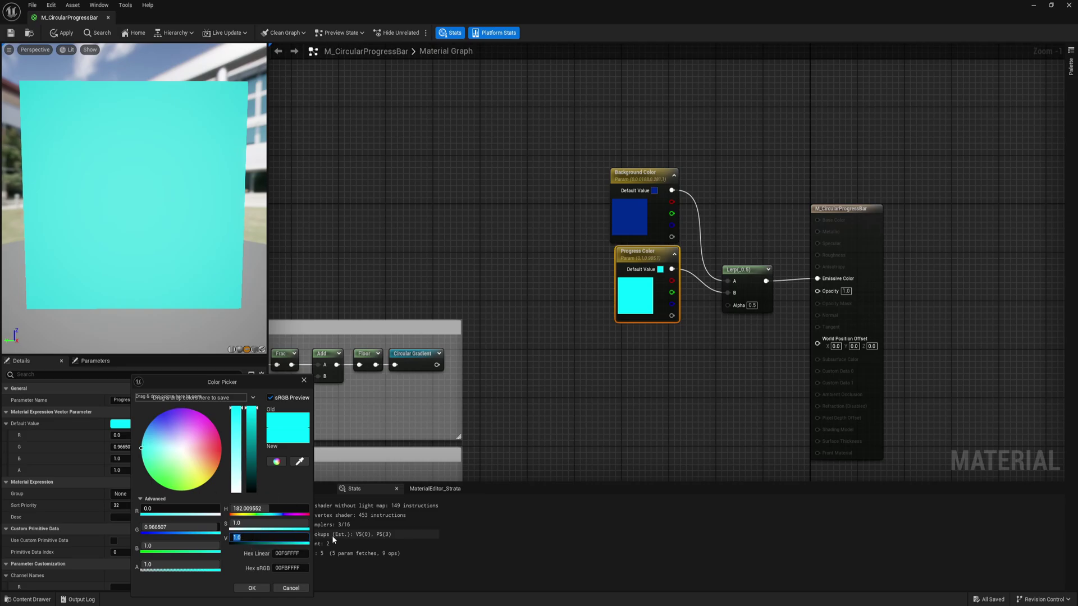
type("50")
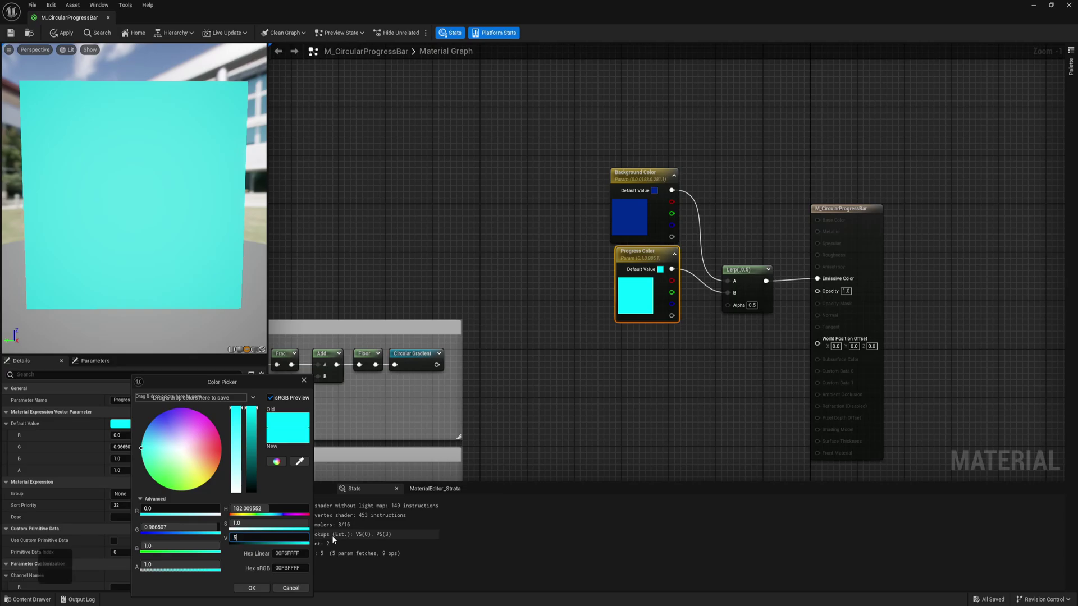
left_click(251, 588)
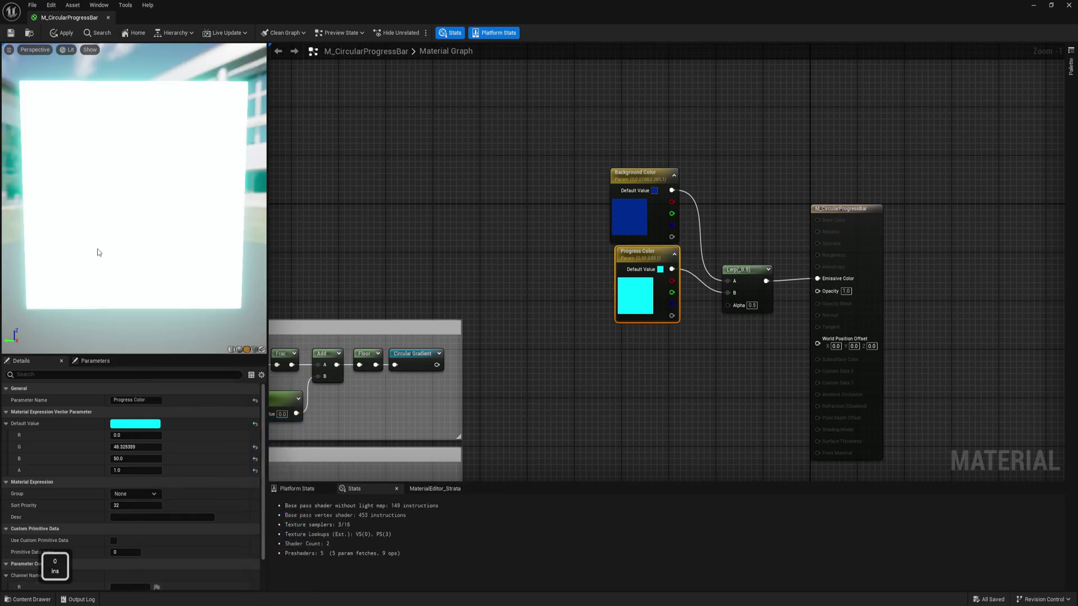
mouse_move(103, 224)
left_mouse_down()
mouse_move(147, 226)
mouse_move(73, 227)
mouse_move(104, 226)
left_mouse_up()
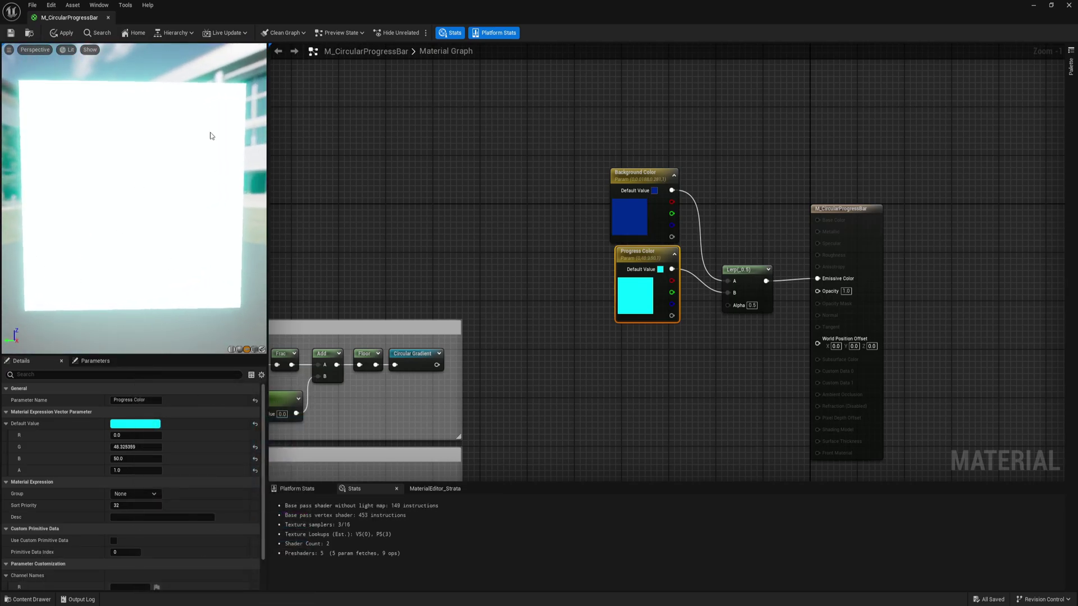
- Add a Multiply node and a Saturate node, chaining Multiply through Saturate into the Lerp's Alpha input
right_click_drag(577, 324, 548, 328)
right_click_drag(610, 361, 654, 306)
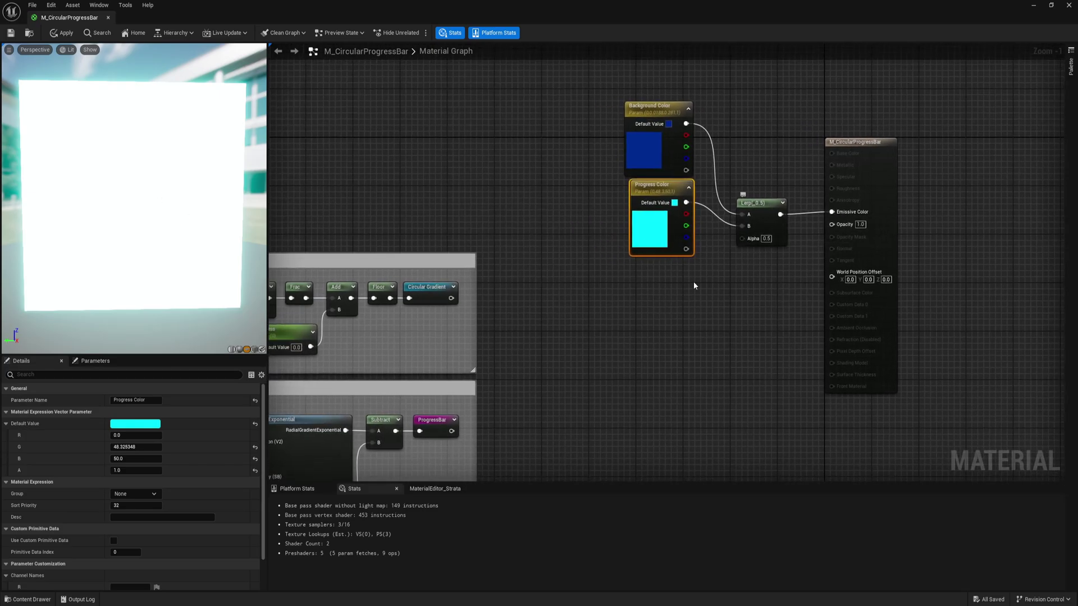
left_click(640, 303)
left_click_drag(648, 302, 746, 241)
type("sa")
left_click(698, 365)
left_click_drag(630, 273, 668, 296)
left_click_drag(668, 294, 679, 283)
left_click(564, 314)
right_click_drag(563, 315, 632, 316)
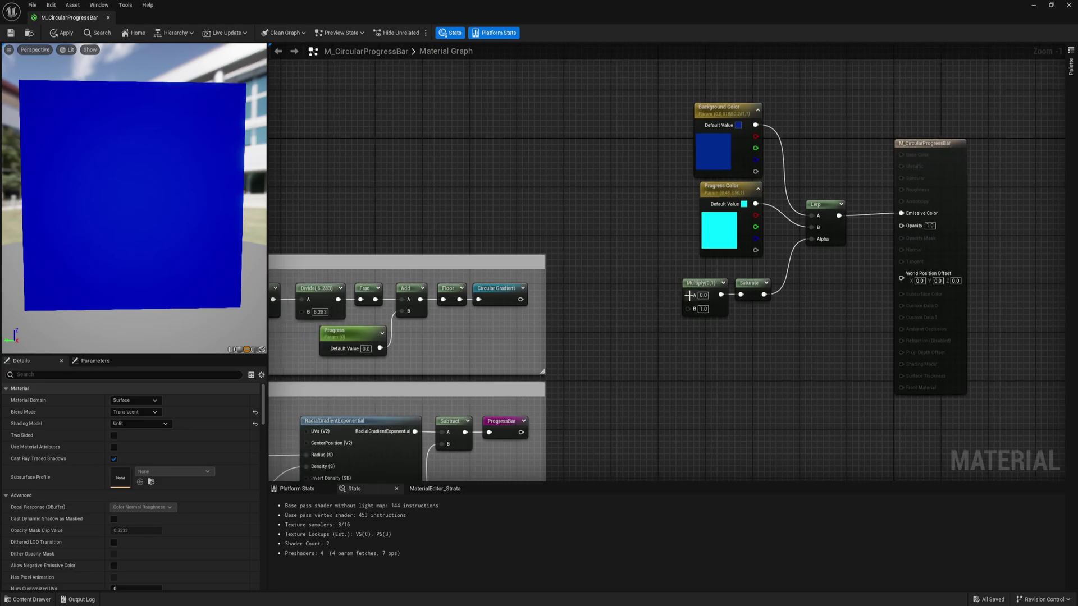
- Feed the Circular Gradient named reroute into Multiply A and the ProgressBar named reroute into Multiply B, and arrange both beside it
right_click(642, 275)
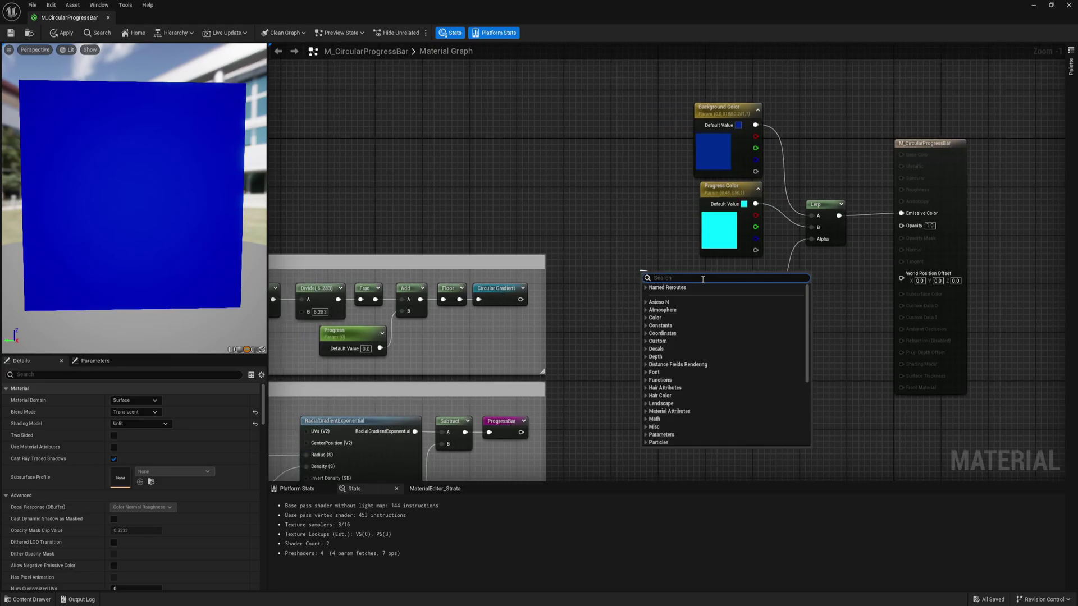
left_click(667, 288)
left_click(661, 295)
left_click_drag(686, 307, 630, 325)
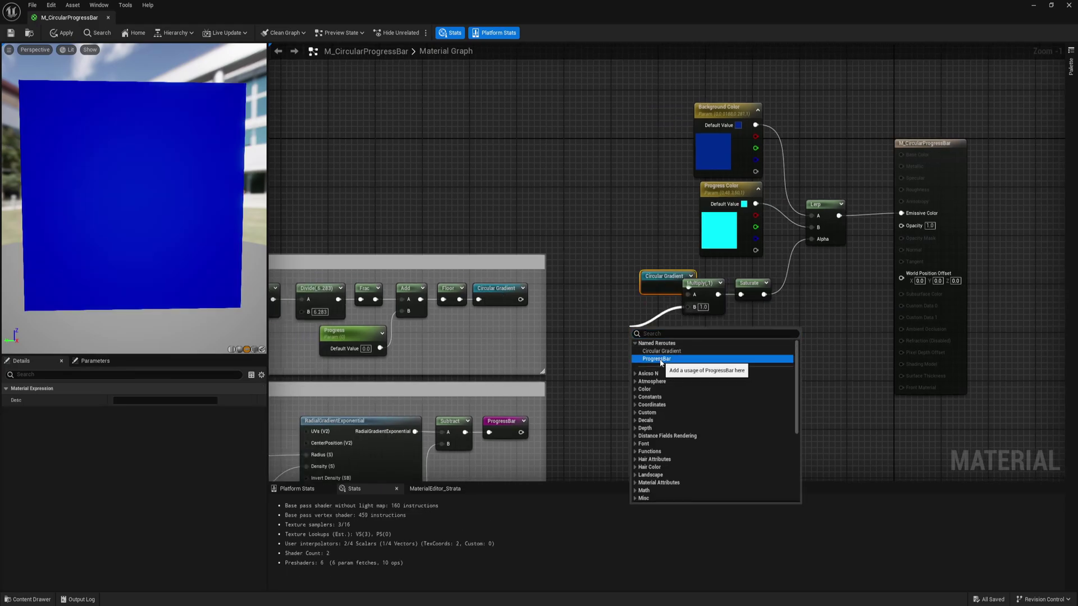
left_click(660, 361)
left_click_drag(664, 286, 634, 286)
left_click_drag(650, 340, 632, 320)
left_click(792, 348)
right_click_drag(792, 349, 759, 365)
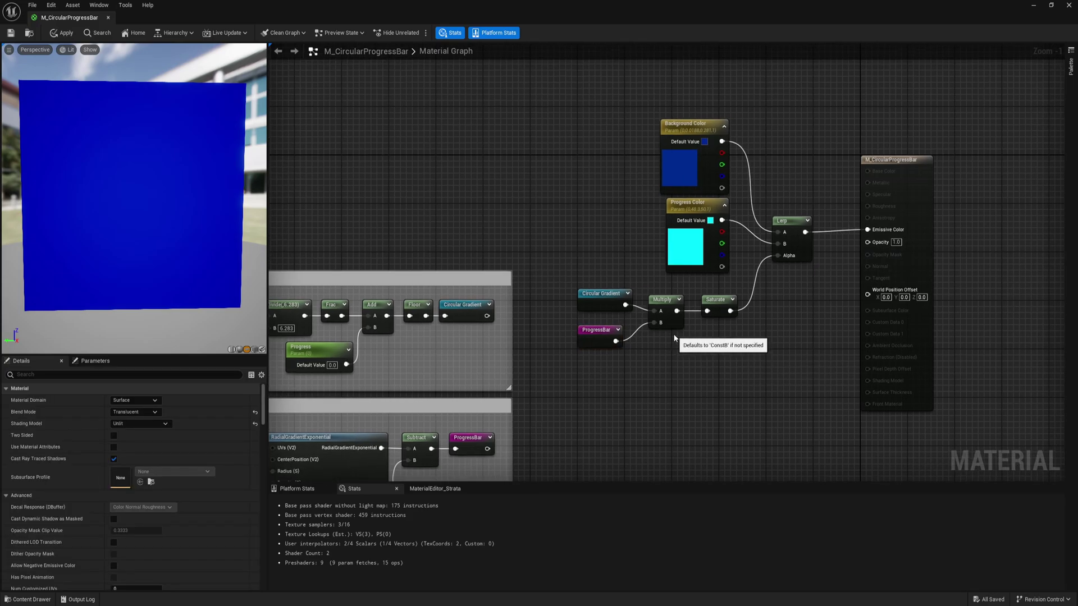
- Test the progress bar with Progress default values 0.1 and 0.5, and set the default to 0.7
right_click_drag(393, 232, 461, 202)
mouse_move(90, 230)
left_mouse_down()
mouse_move(106, 238)
mouse_move(93, 235)
left_mouse_up()
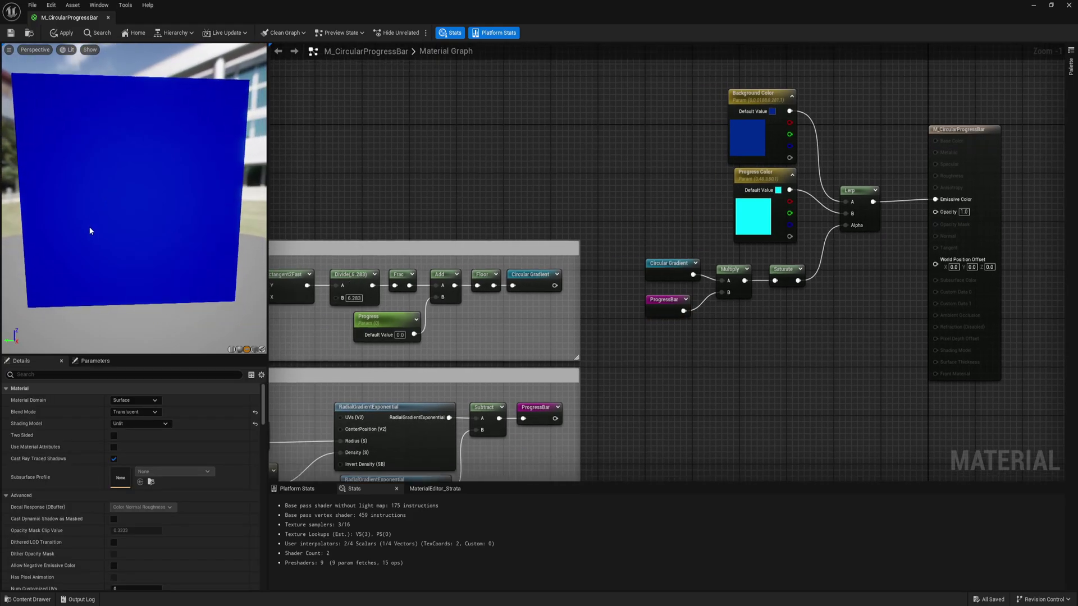
left_click(376, 322)
type("0.1")
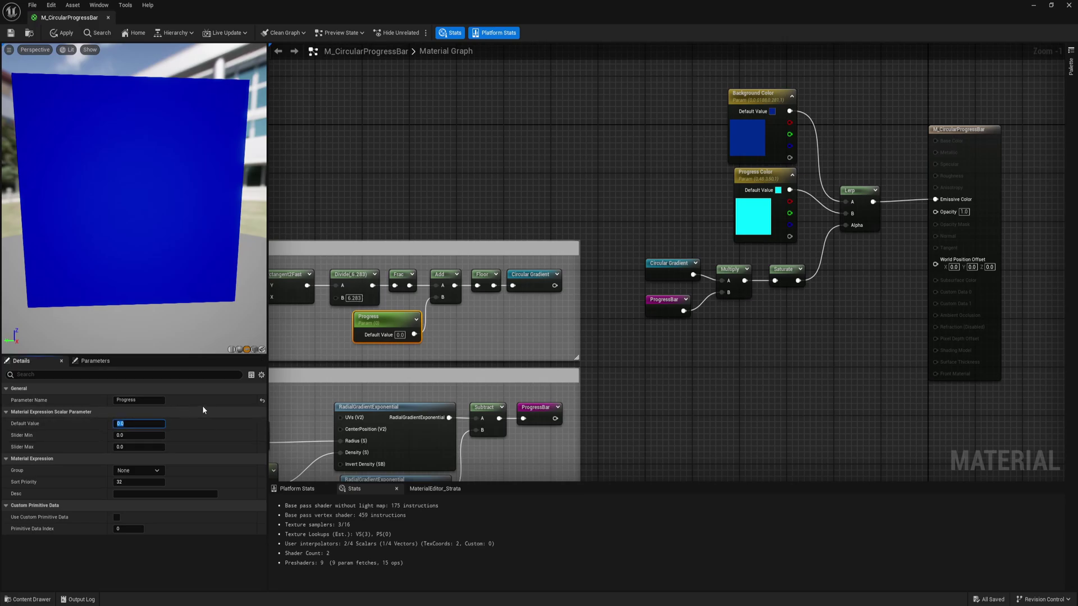
key("Return")
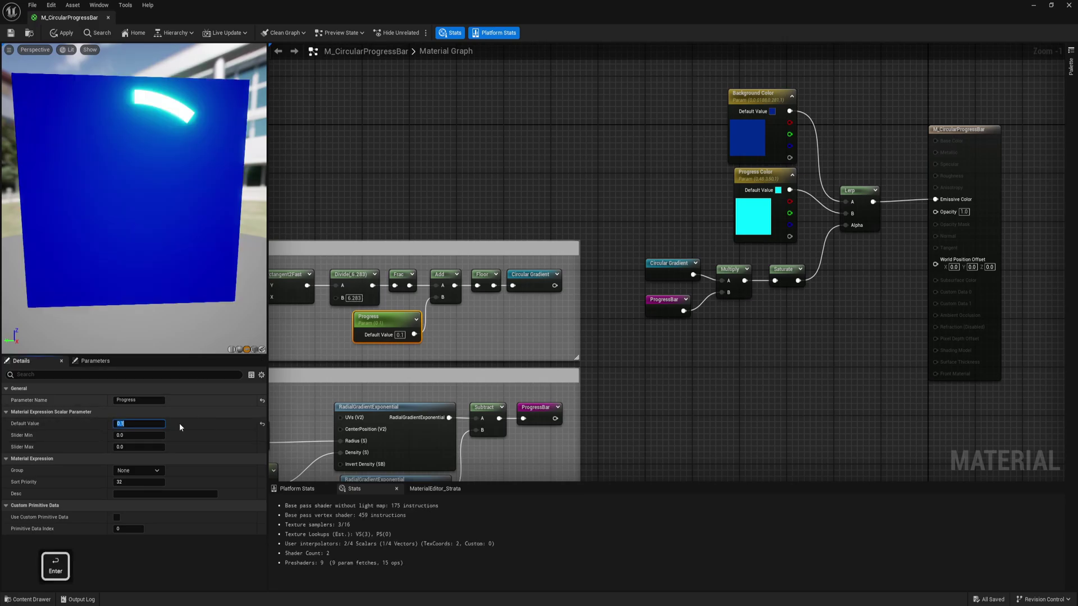
type("0.5")
key("Return")
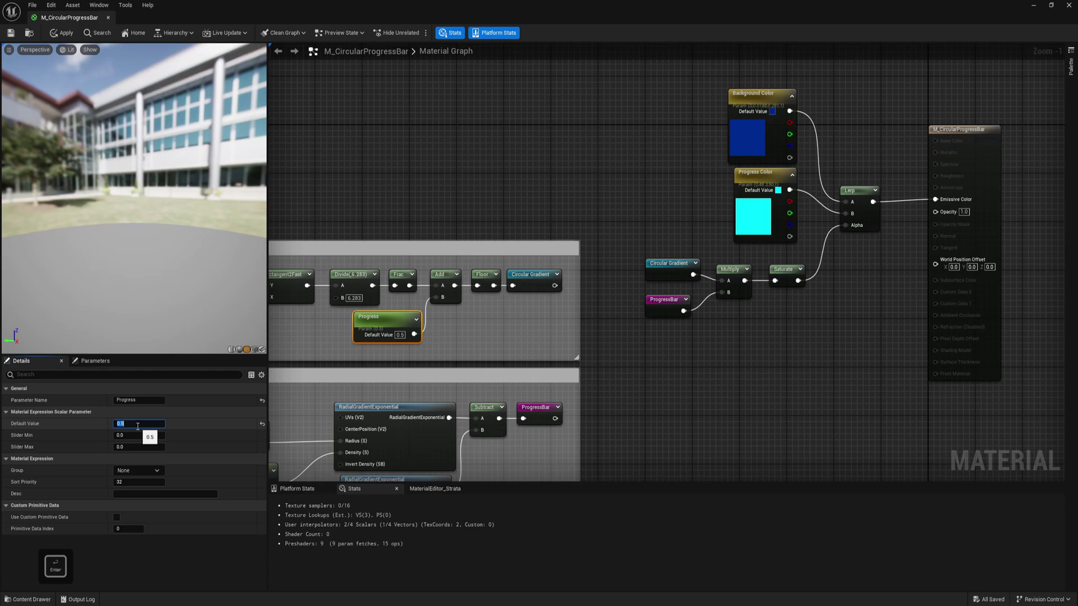
type("0.7")
key("Return")
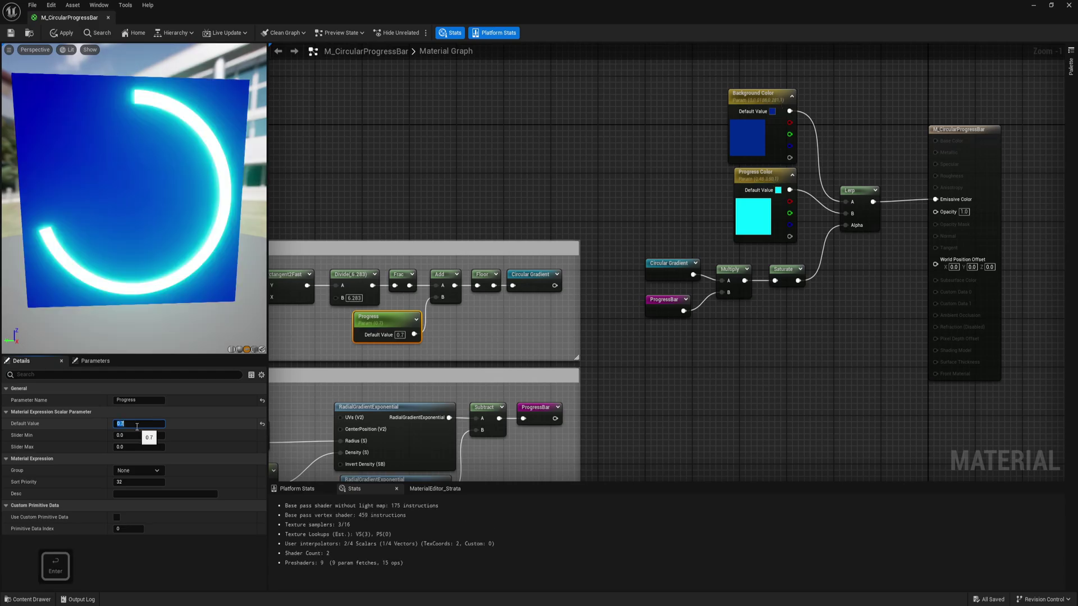
- Set the Progress parameter's default value to 1.0 and save the material
type("1.0")
key("Return")
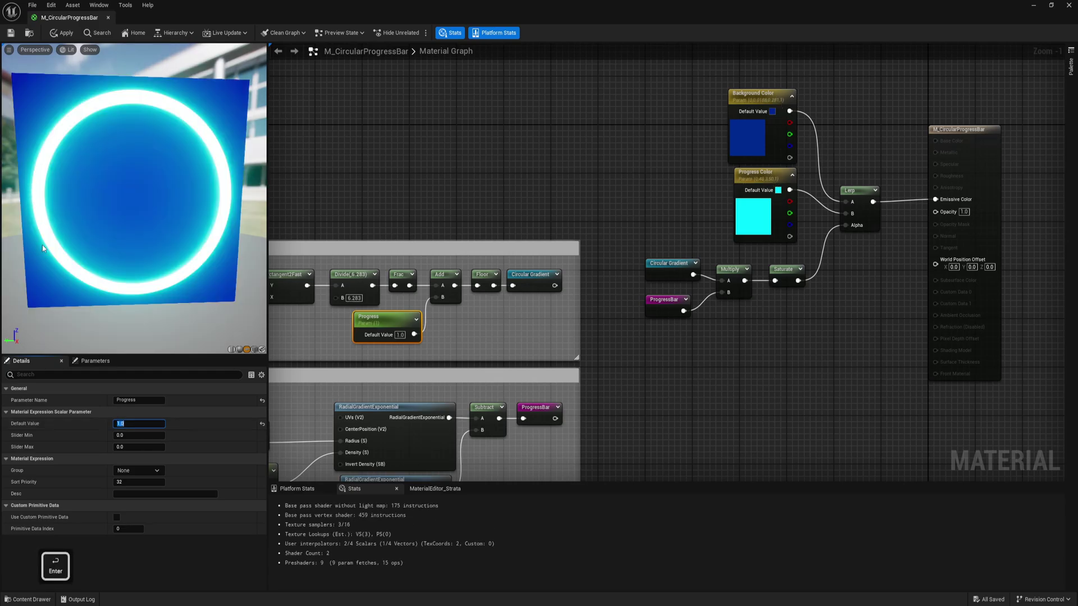
key("ctrl+s")
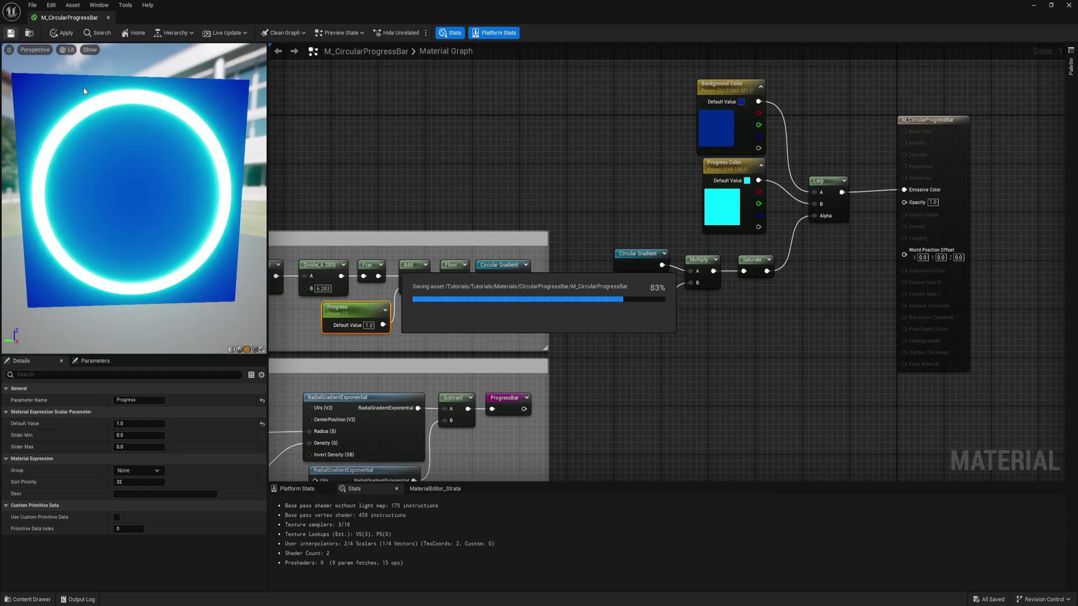
- Shrink the material editor so the level shows beside it, and examine the progress bar plane up close
left_click_drag(240, 11, 732, 198)
key("w")
mouse_move(362, 301)
right_mouse_down()
mouse_move(390, 300)
mouse_move(337, 302)
mouse_move(374, 303)
mouse_move(340, 302)
mouse_move(362, 301)
right_mouse_up()
key("s")
key("w")
key("a")
key("d")
right_click_drag(234, 270, 234, 270)
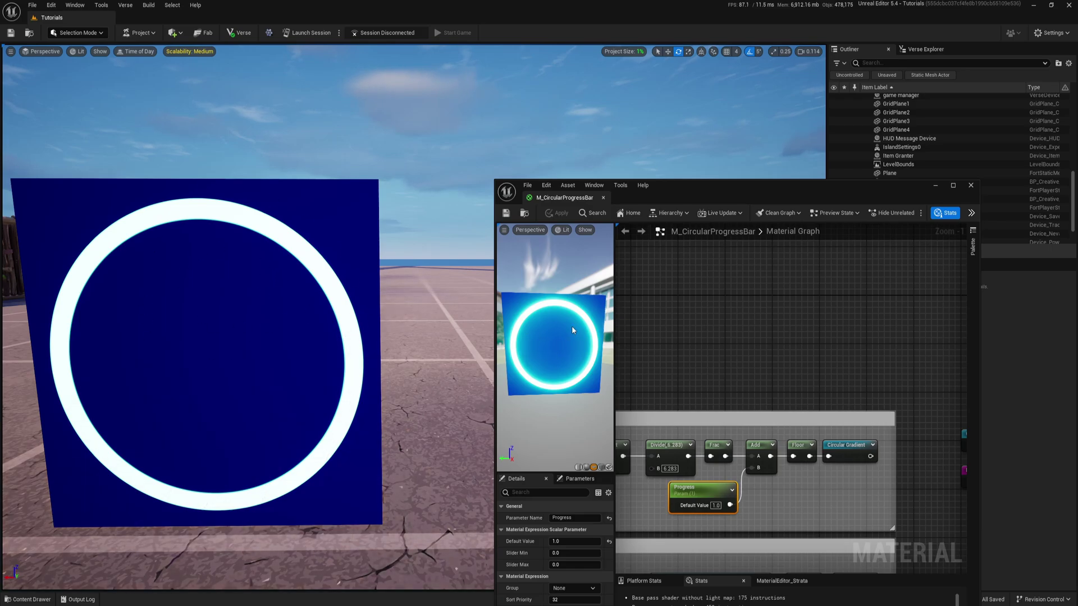
left_click_drag(720, 194, 607, 193)
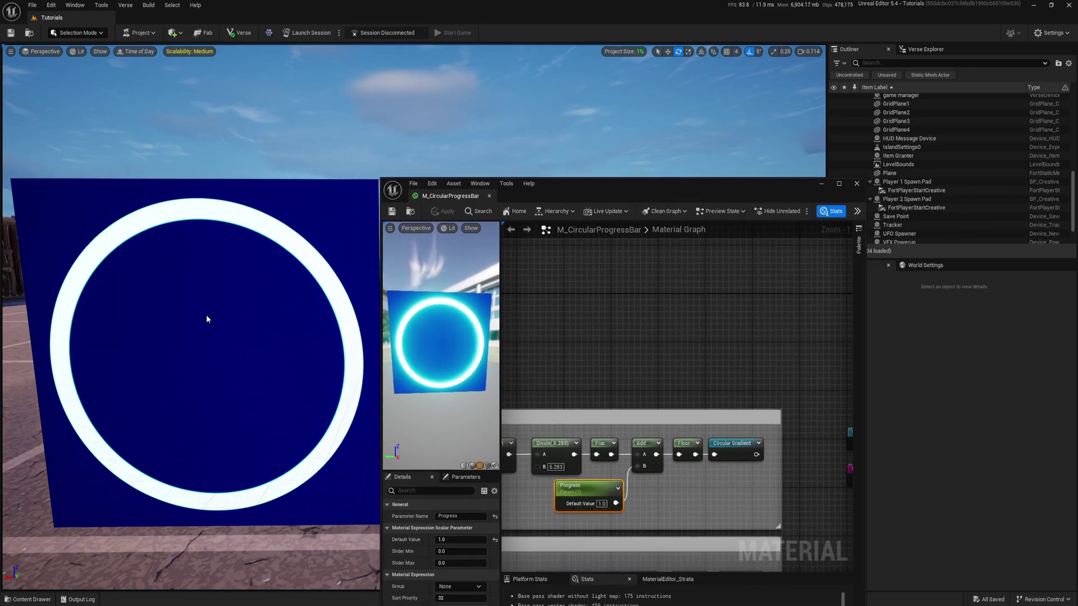
- Select the plane, open its MI_CircularProgressBar instance, and override Progress Color with a brightness value (V) of 500
left_click(207, 320)
double_click(953, 484)
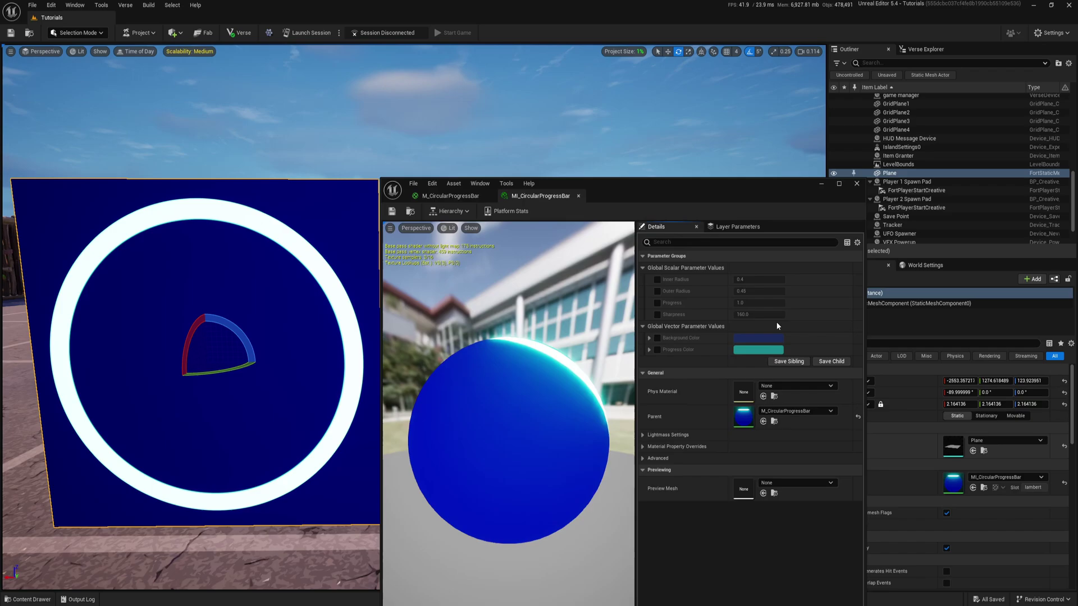
left_click(657, 349)
left_click(757, 349)
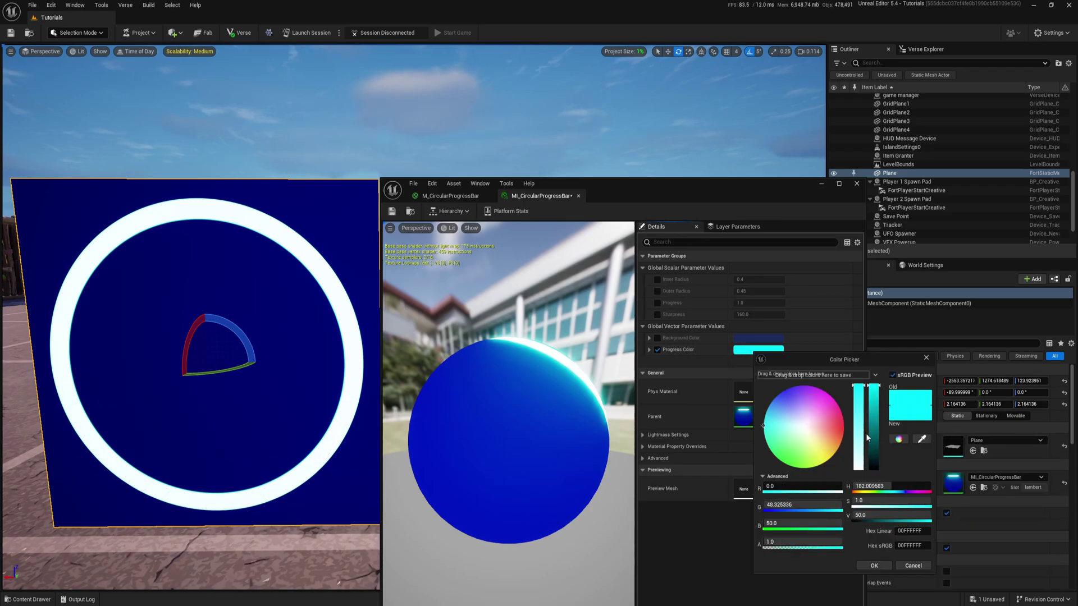
type("500")
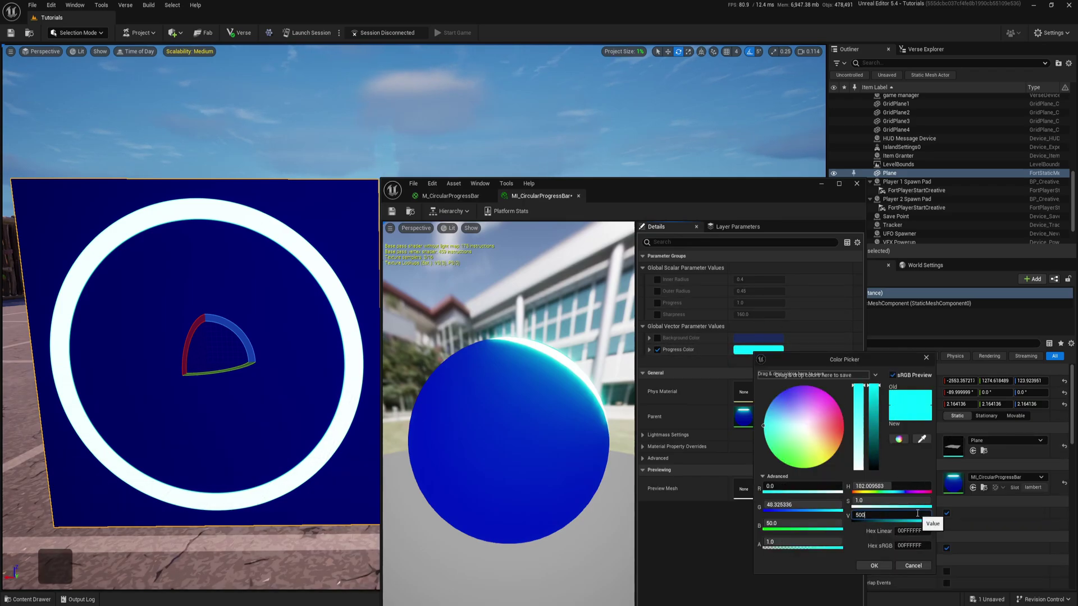
left_click(874, 566)
- Set the instance's Progress Color brightness value (V) to 100
left_click(751, 352)
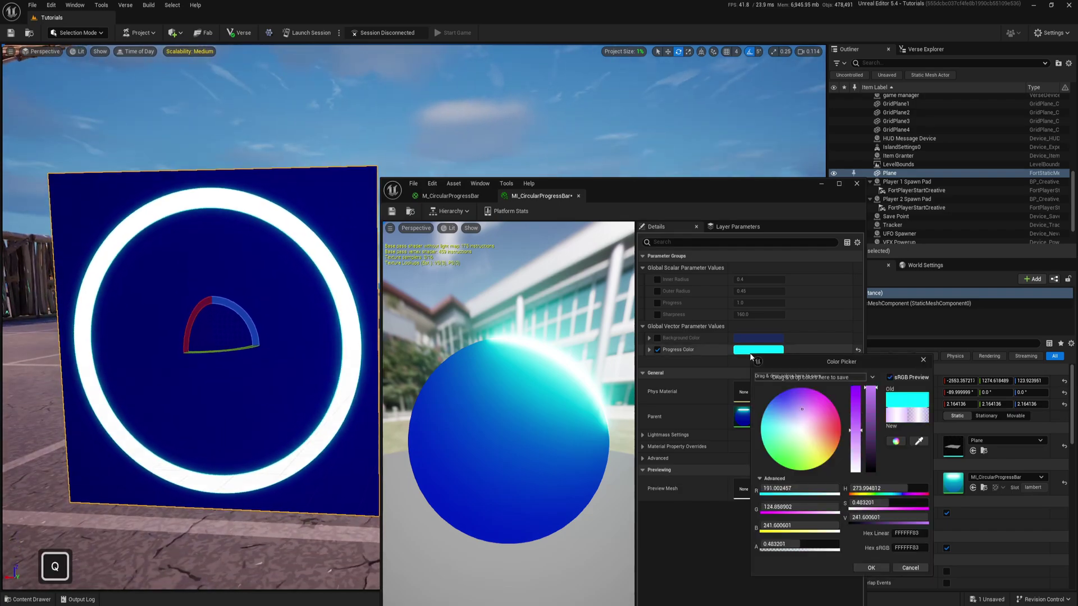
type("100")
key("Return")
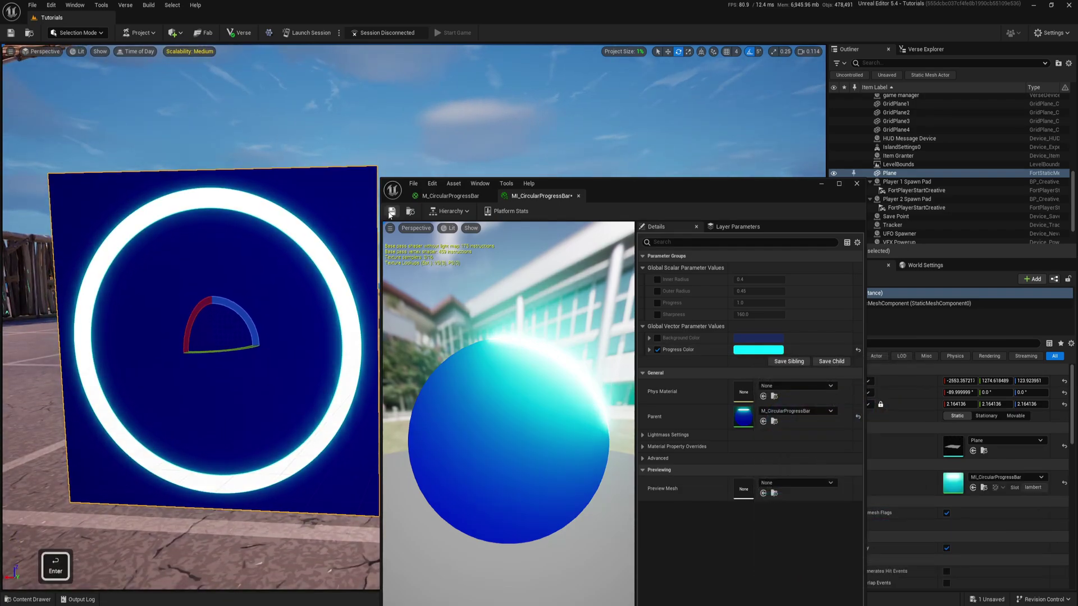
- Enable the instance's Inner Radius, Outer Radius, Progress and Sharpness overrides, and lower Progress to 0.88
key("s")
right_click_drag(224, 336, 152, 331)
key("d")
key("w")
left_click(657, 279)
left_click(657, 292)
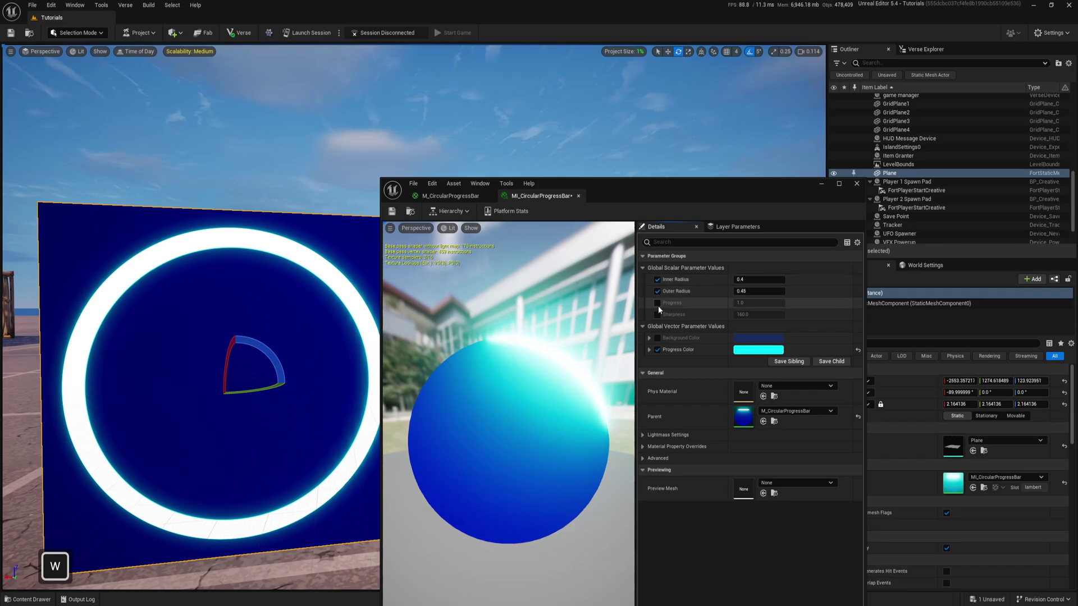
left_click(658, 303)
left_click(658, 315)
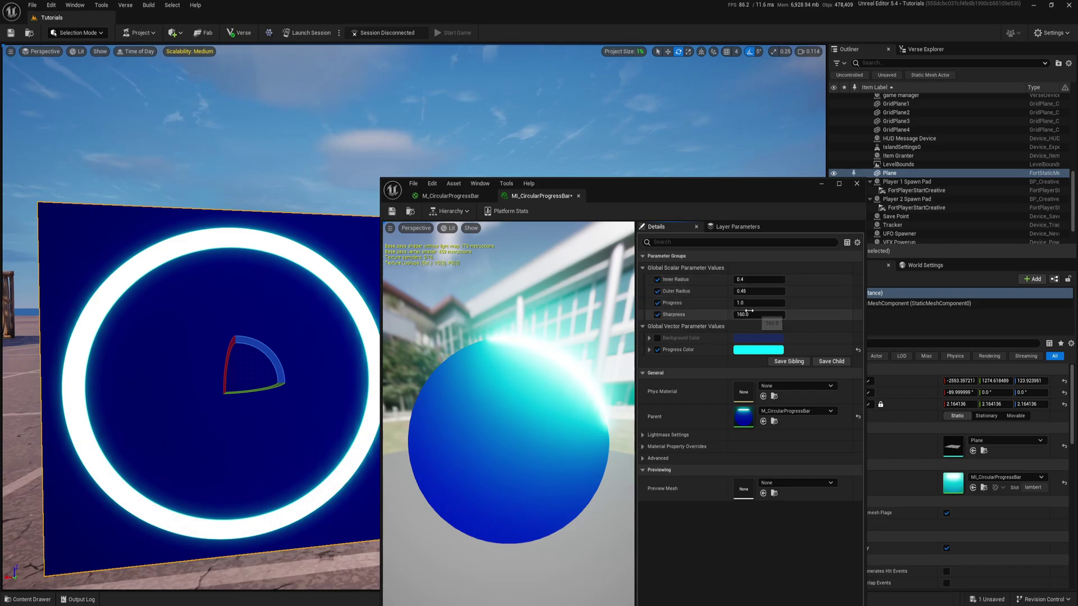
left_click_drag(767, 304, 751, 303)
- Rotate the plane by 180° in the level so the progress ring starts at its upper edge
key("s")
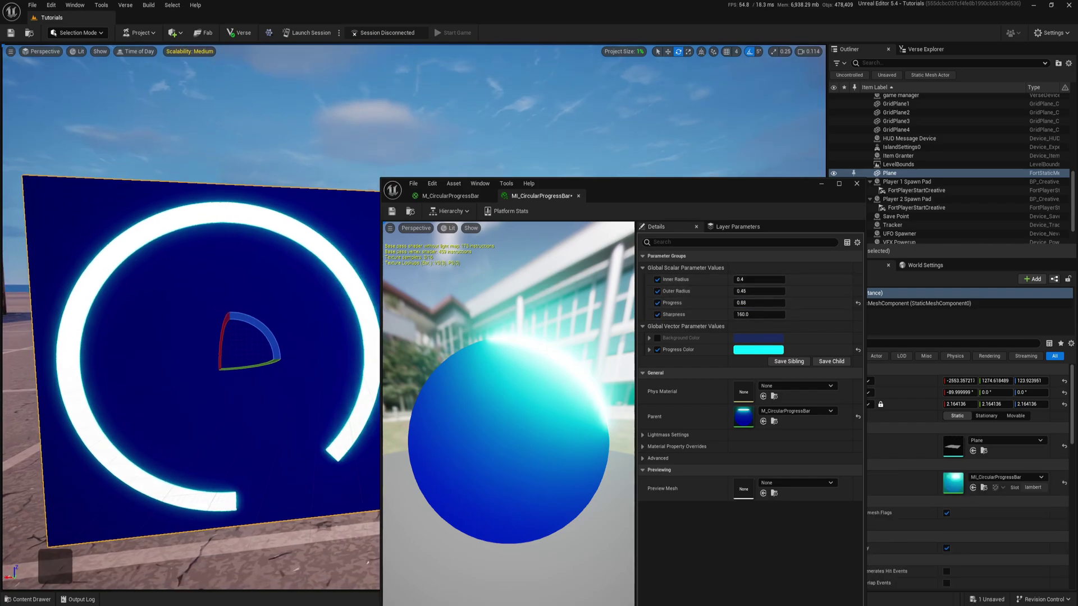
key("a")
left_click_drag(274, 327, 337, 393)
key("w")
- Sweep the instance's Progress value up towards full and set it to 1
left_click_drag(755, 303, 783, 303)
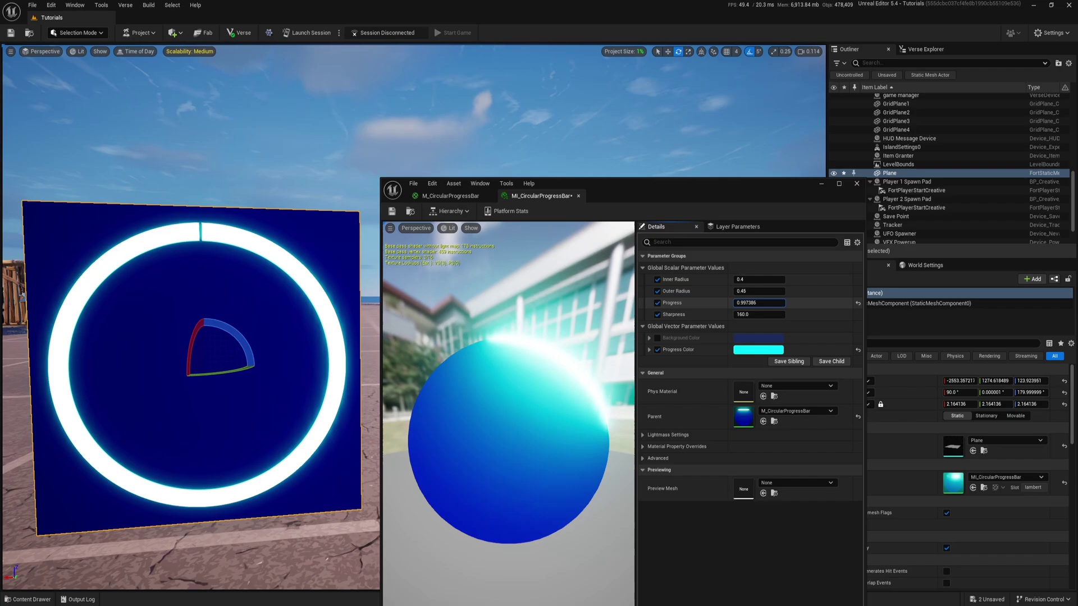
type("1")
key("Return")
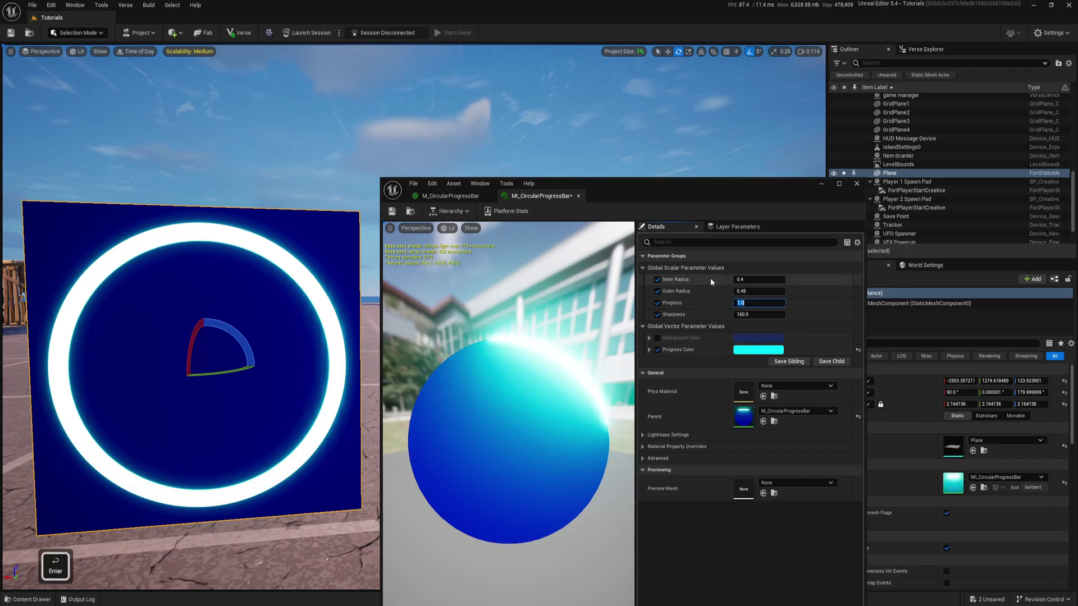
- Test a thicker, softer ring with Inner Radius about 0.29, Outer Radius about 0.49 and Sharpness about 5.4
mouse_move(758, 279)
left_mouse_down()
mouse_move(737, 279)
mouse_move(760, 290)
left_mouse_up()
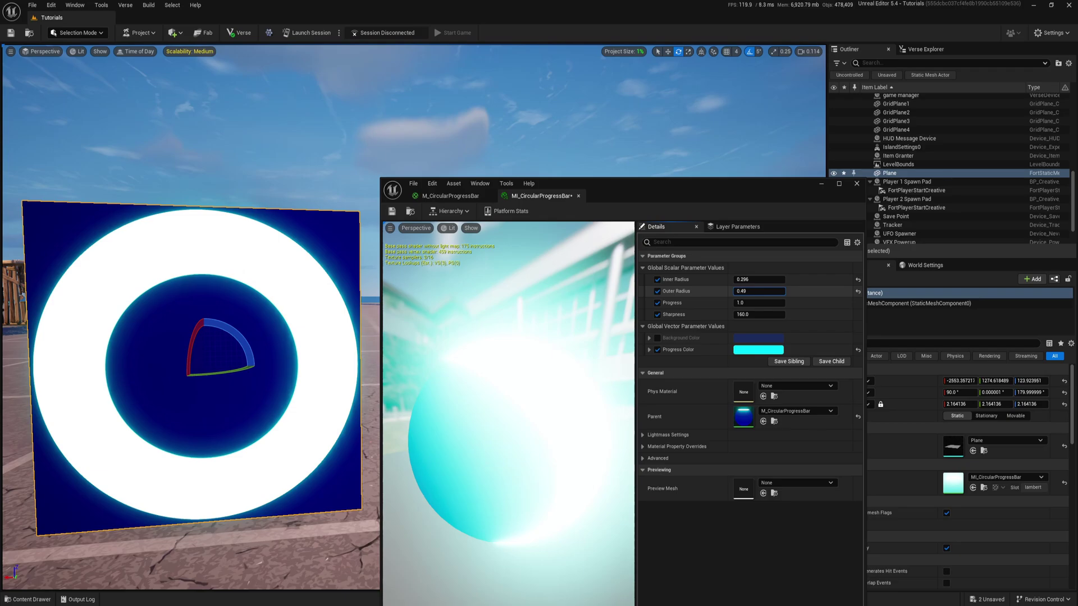
key("w")
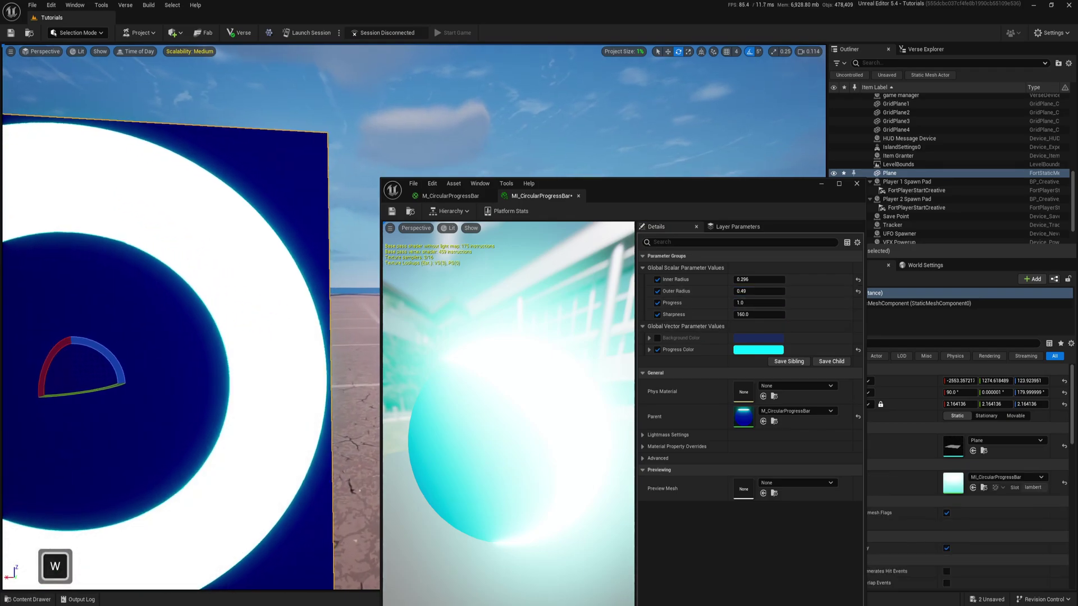
left_click_drag(760, 314, 738, 314)
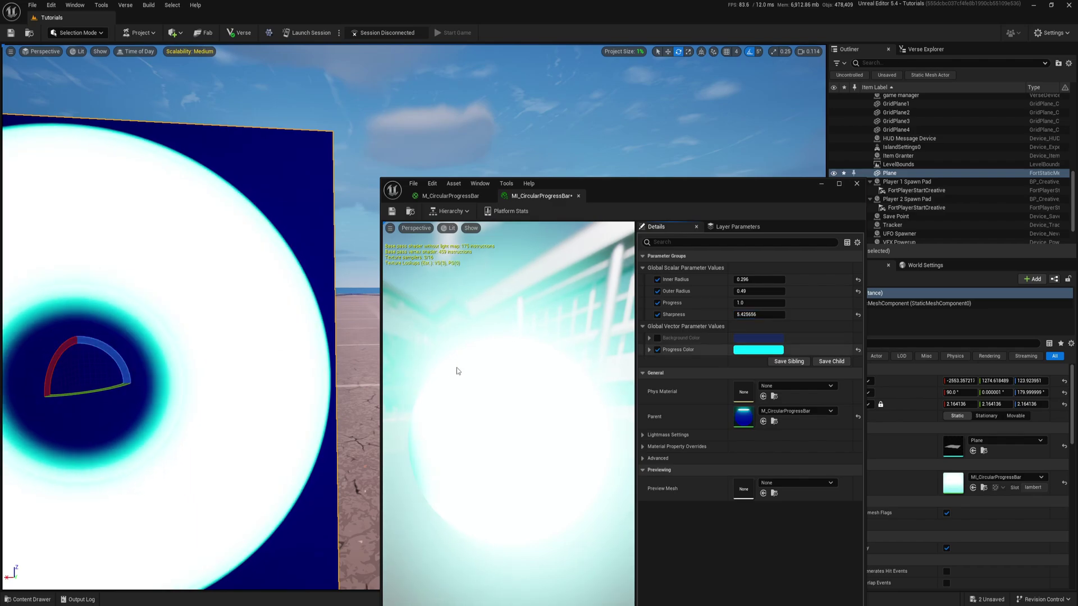
key("s")
key("w")
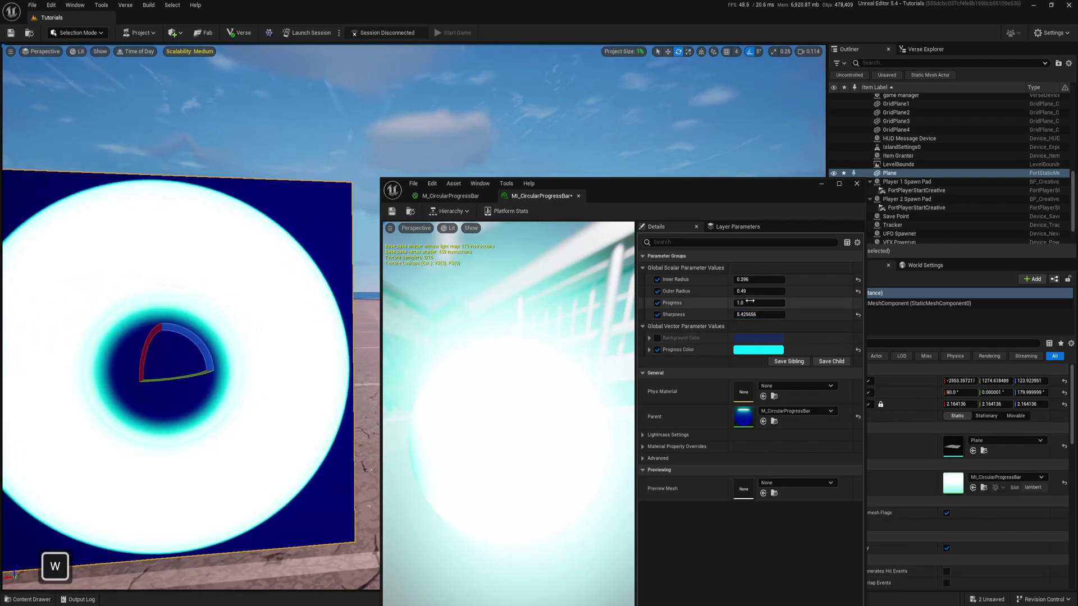
- Reset Inner Radius, Outer Radius and Sharpness to their defaults, and disable all four scalar parameter overrides
left_click(857, 279)
left_click(858, 291)
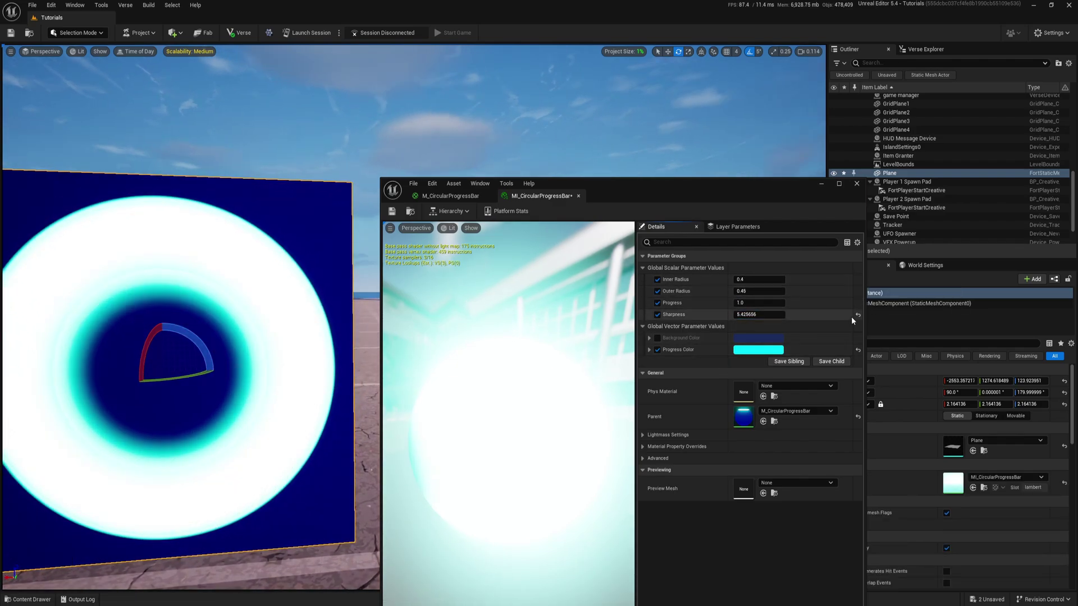
left_click(858, 314)
left_click(657, 314)
left_click(658, 303)
left_click(657, 291)
left_click(657, 279)
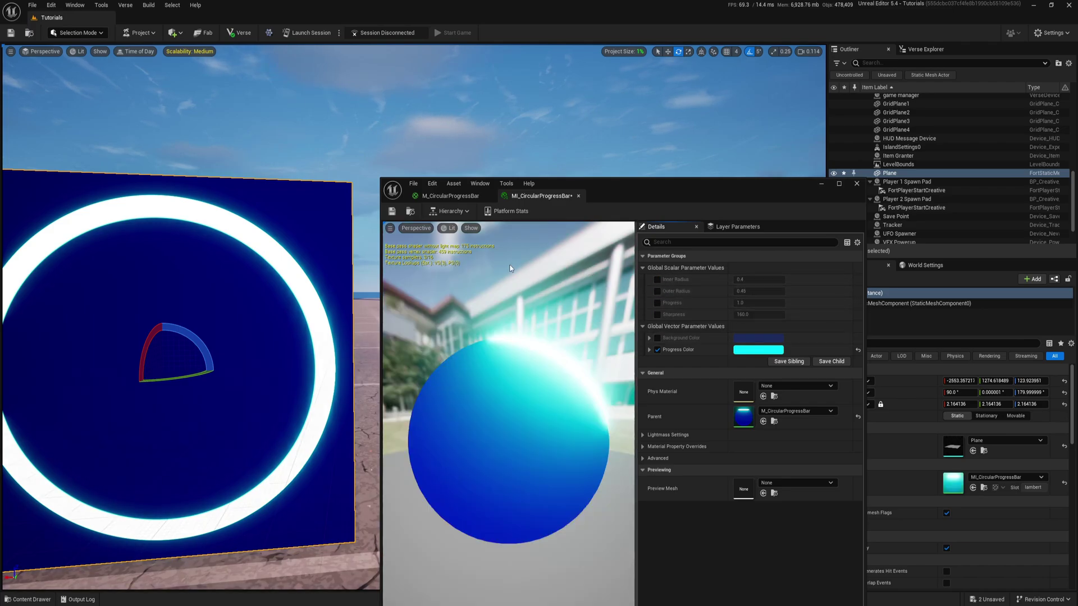
- In the M_CircularProgressBar graph, move the ProgressBar reroute lower and feed it into a new Saturate node
key("s")
right_click_drag(248, 294, 255, 258)
key("w")
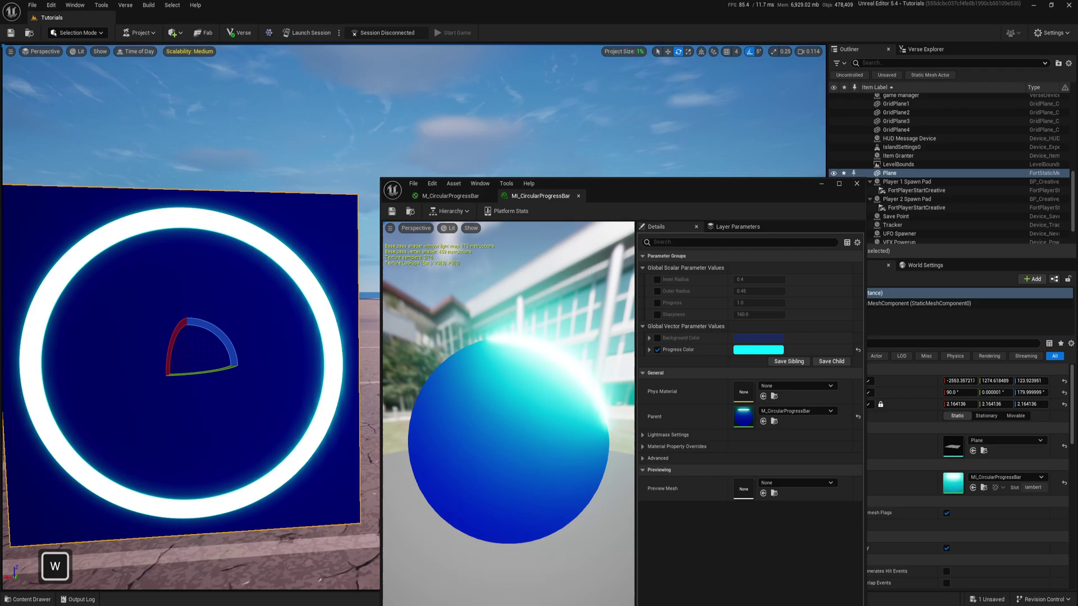
left_click(450, 196)
scroll(666, 448, "up", 3)
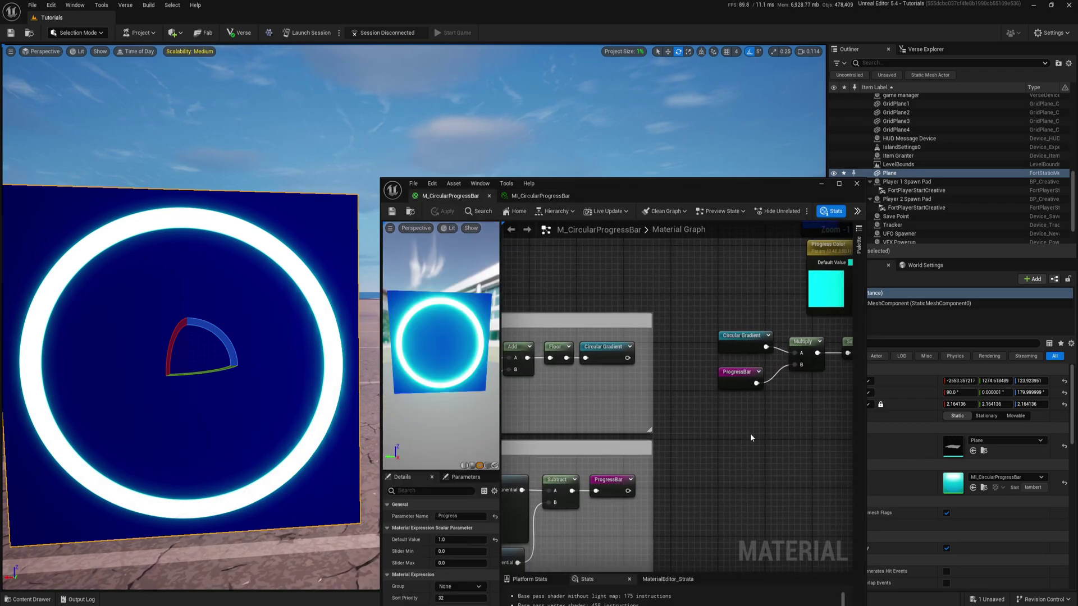
right_click_drag(667, 448, 724, 434)
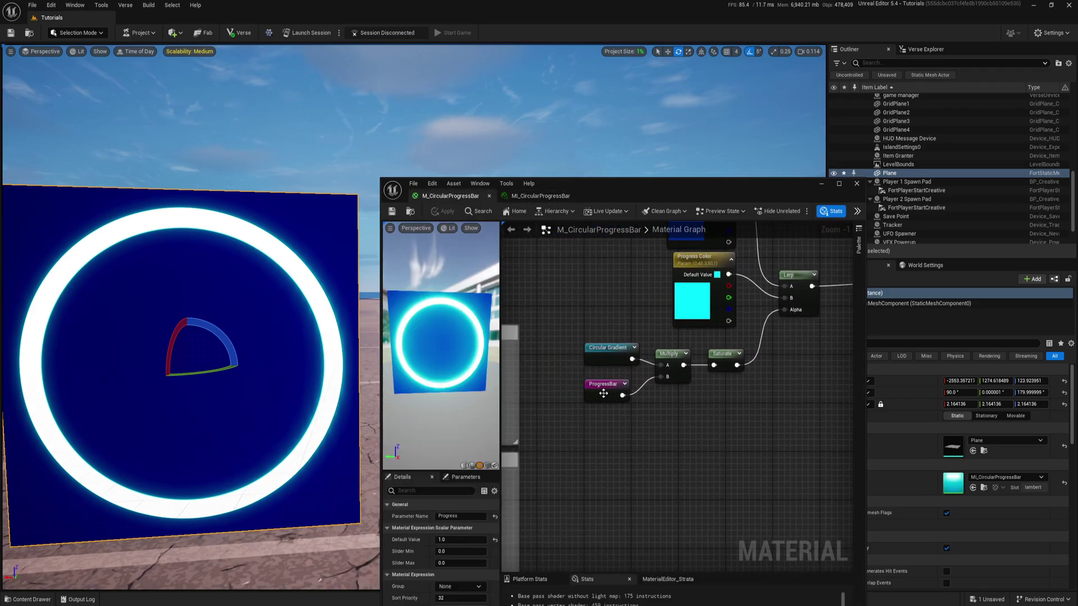
left_click_drag(604, 393, 776, 408)
type("sa")
left_click(738, 461)
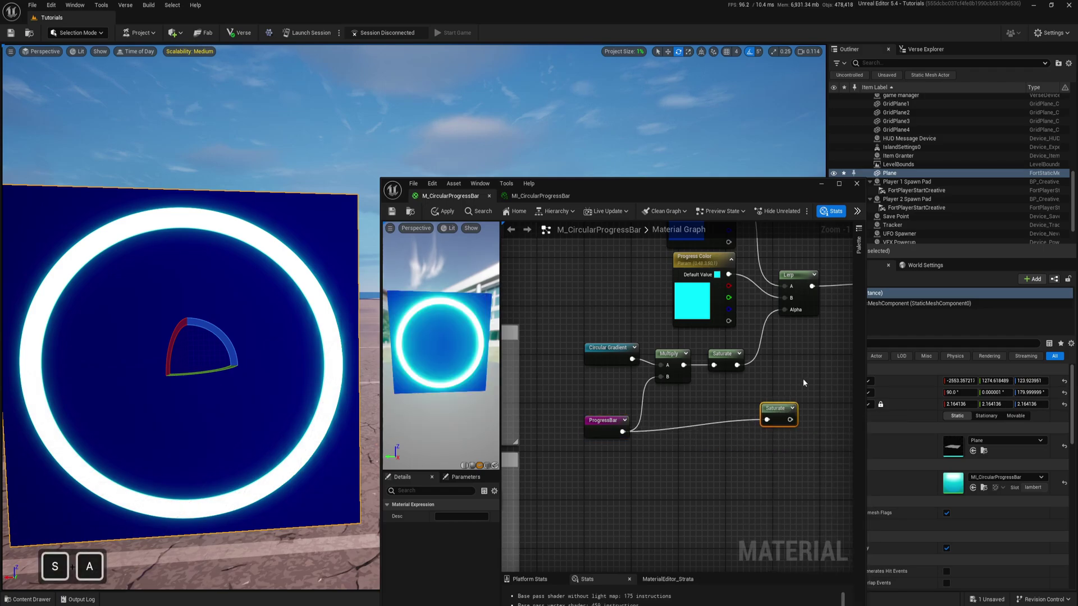
- Connect the new Saturate node to the material's Opacity input, save the material, and deselect the plane in the level
right_click_drag(776, 408, 648, 433)
left_click_drag(661, 443, 746, 320)
left_click(391, 211)
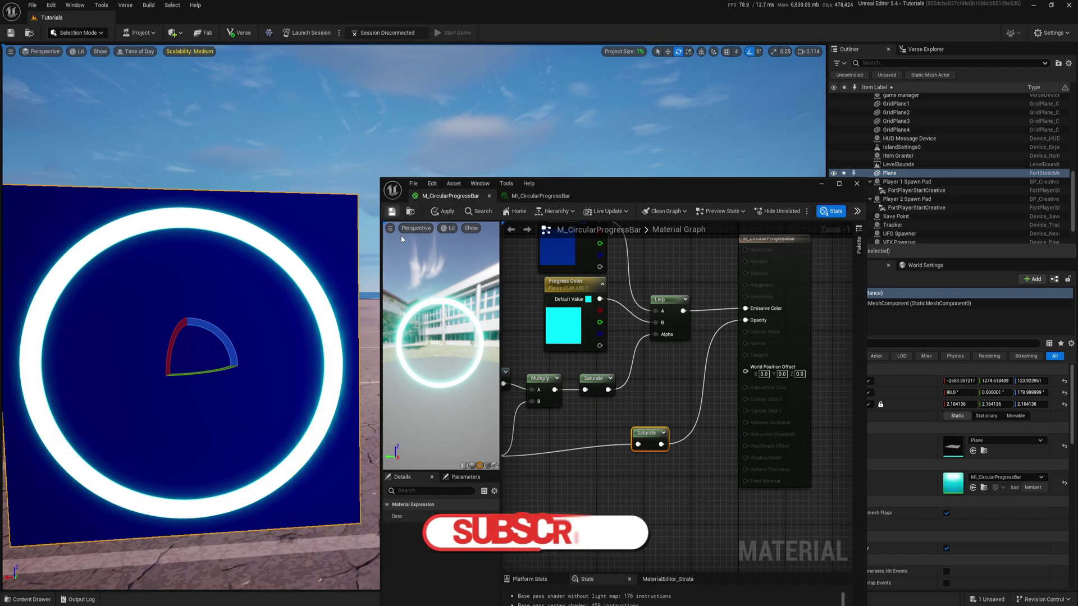
key("w")
key("Escape")
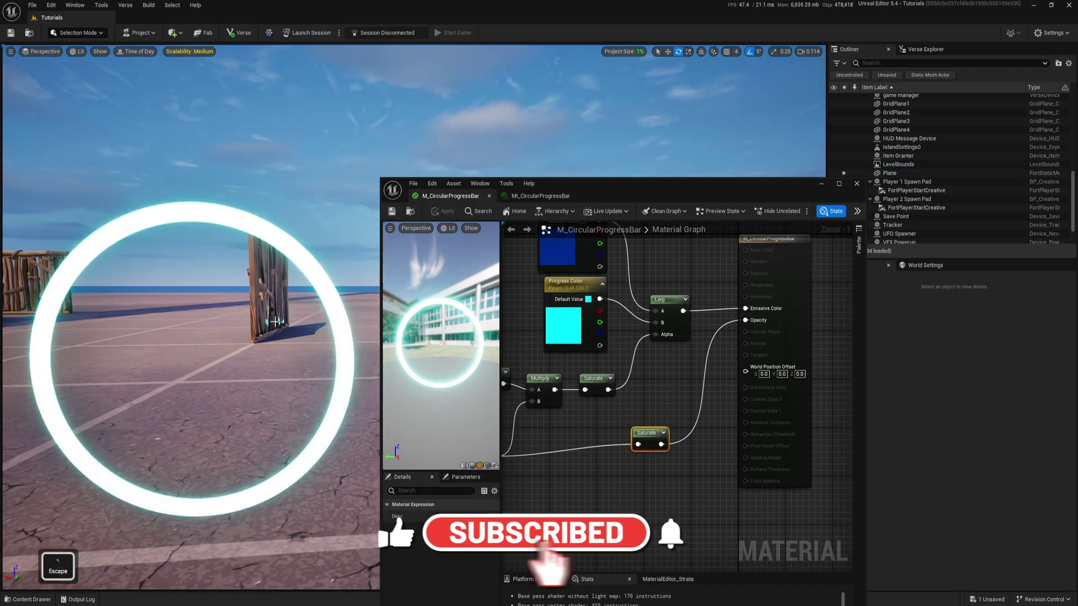
- In MI_CircularProgressBar, override Progress, test it at about 0.53, and reset it to its default
left_click(540, 196)
left_click(657, 303)
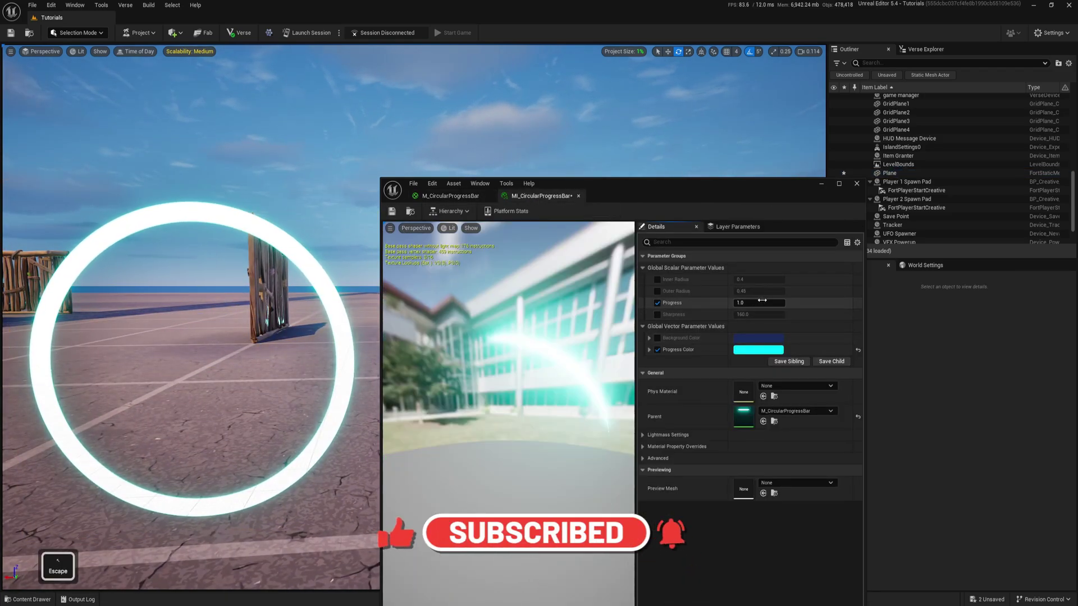
left_click_drag(776, 305, 729, 302)
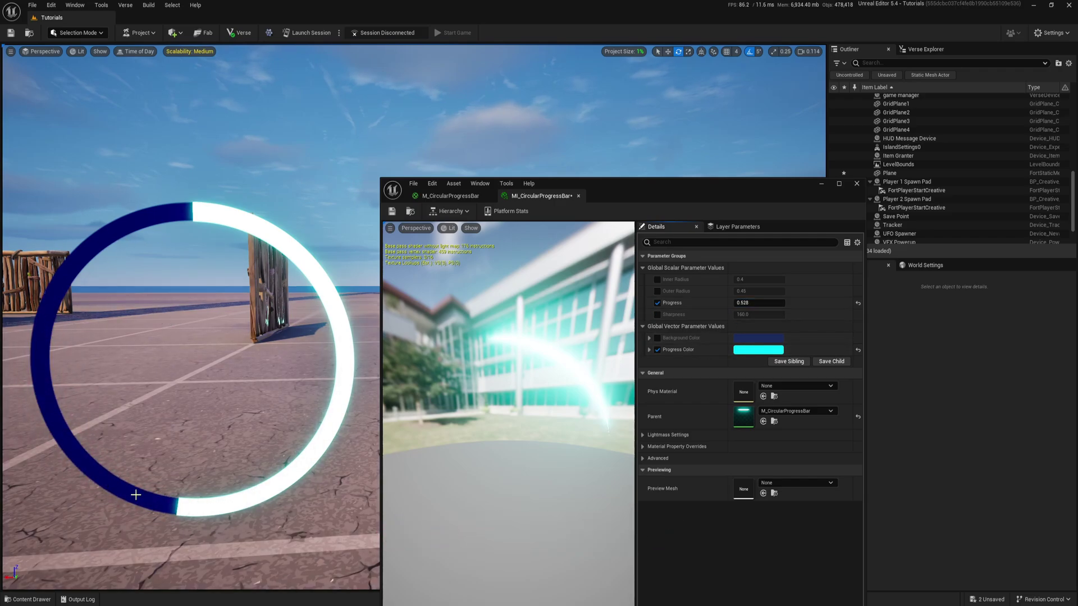
left_click(858, 304)
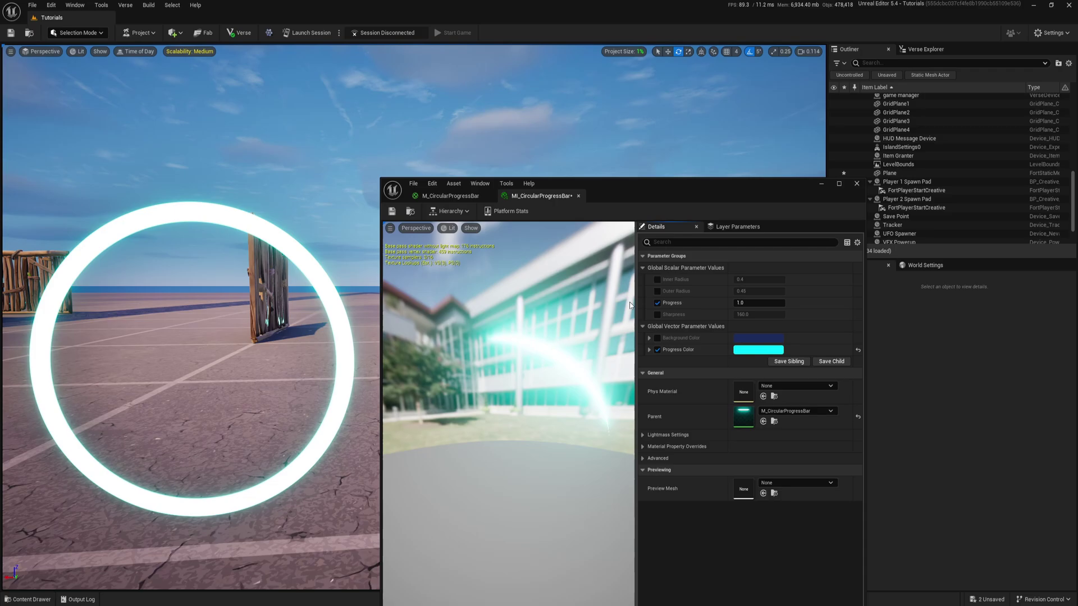
- Set the Progress parameter's default value to 0.5 in the M_CircularProgressBar graph and update the material in the level
left_click(454, 196)
right_click_drag(646, 364, 839, 354)
right_click_drag(567, 393, 725, 366)
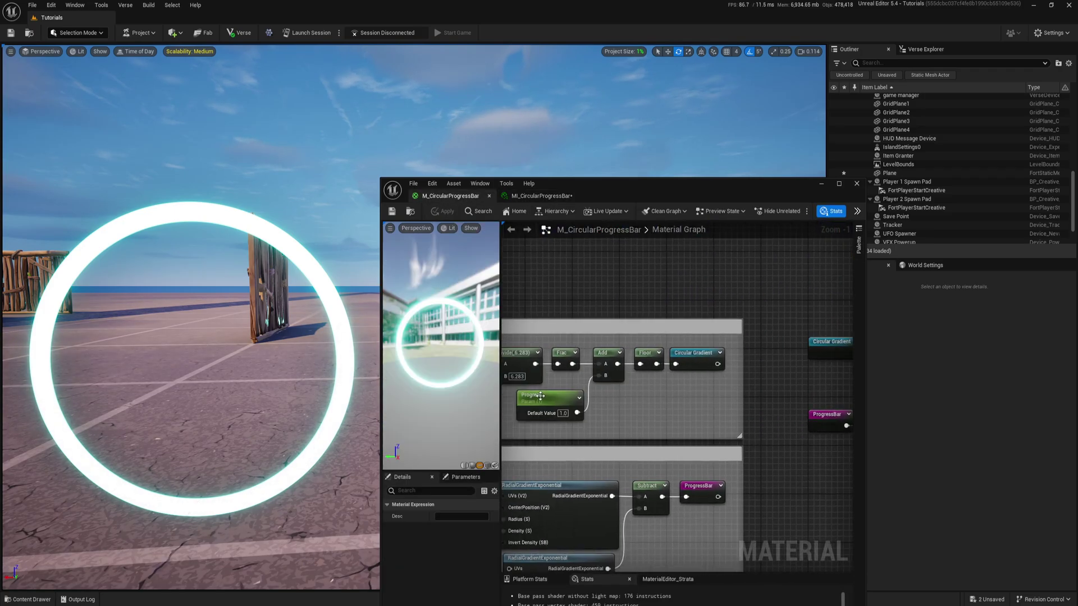
left_click(537, 396)
left_click(465, 541)
type("0.5")
key("Return")
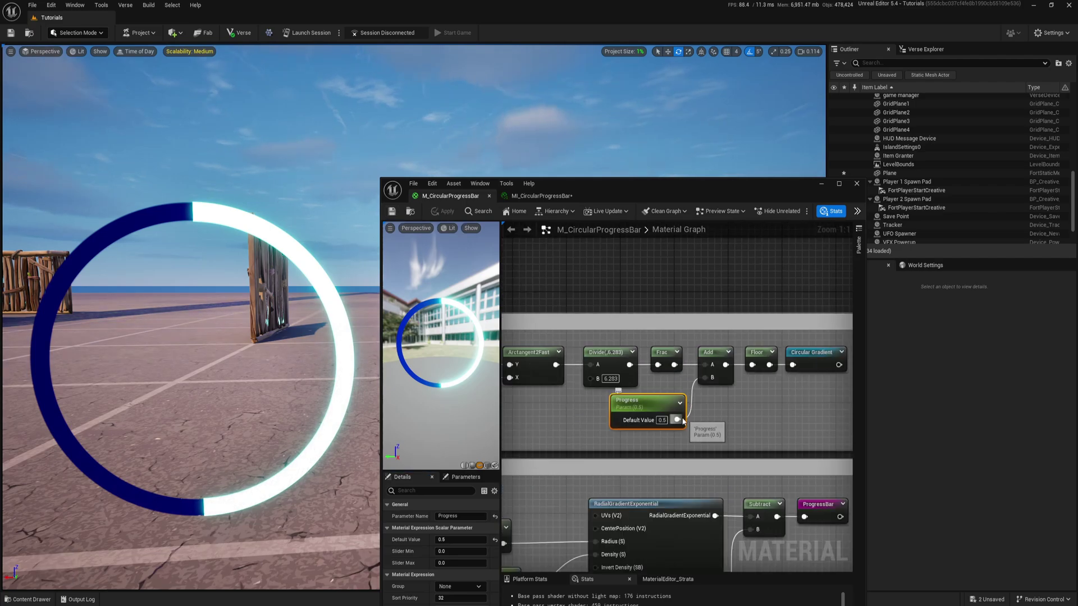
- Delete the Progress parameter node, add an MPC_CircularProgressBar collection parameter to the graph, and place it above the gradient group in the enlarged editor
key("Delete")
key("ctrl+space")
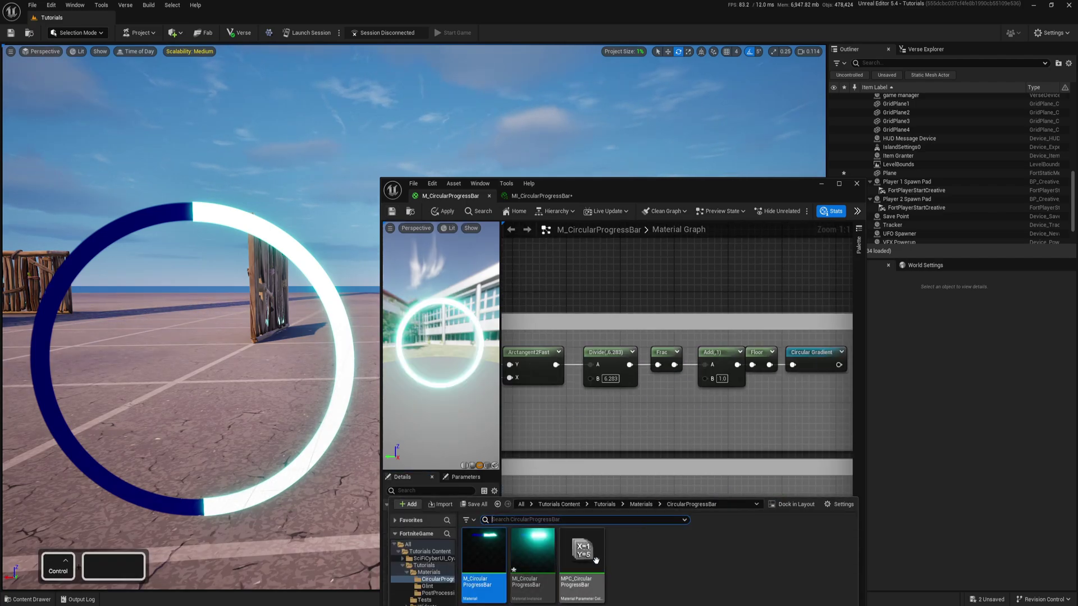
left_click_drag(581, 553, 590, 266)
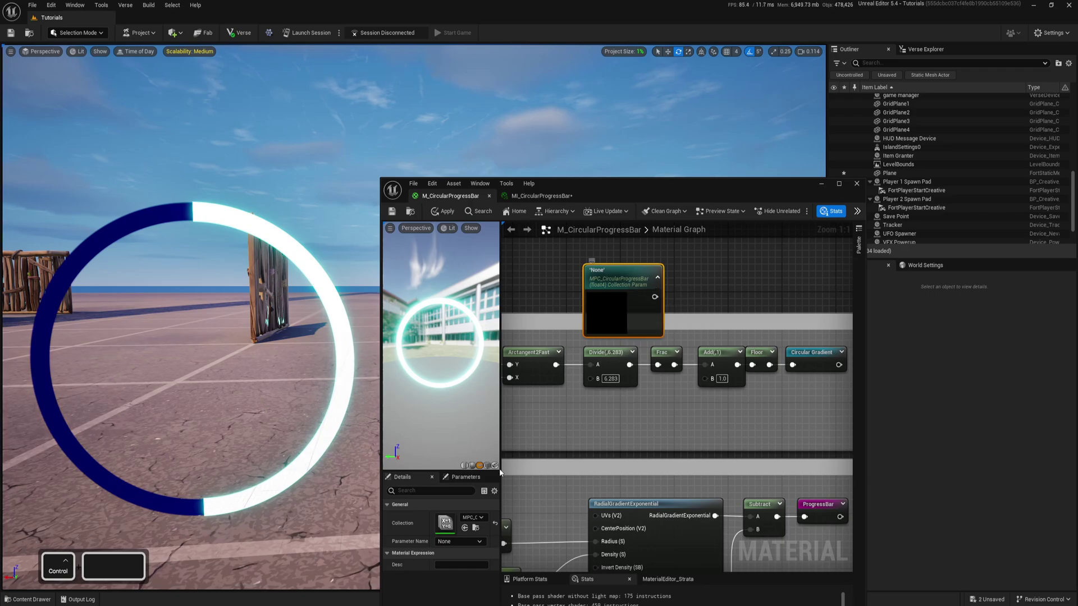
double_click(629, 180)
right_click_drag(481, 100, 597, 118)
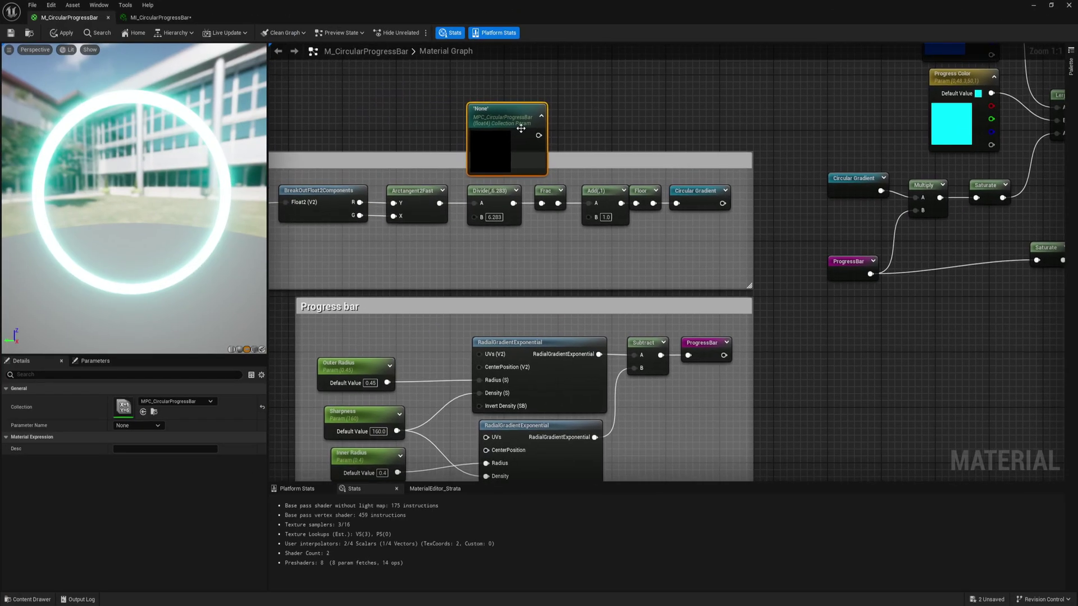
left_click_drag(495, 114, 523, 87)
right_click_drag(614, 95, 642, 141)
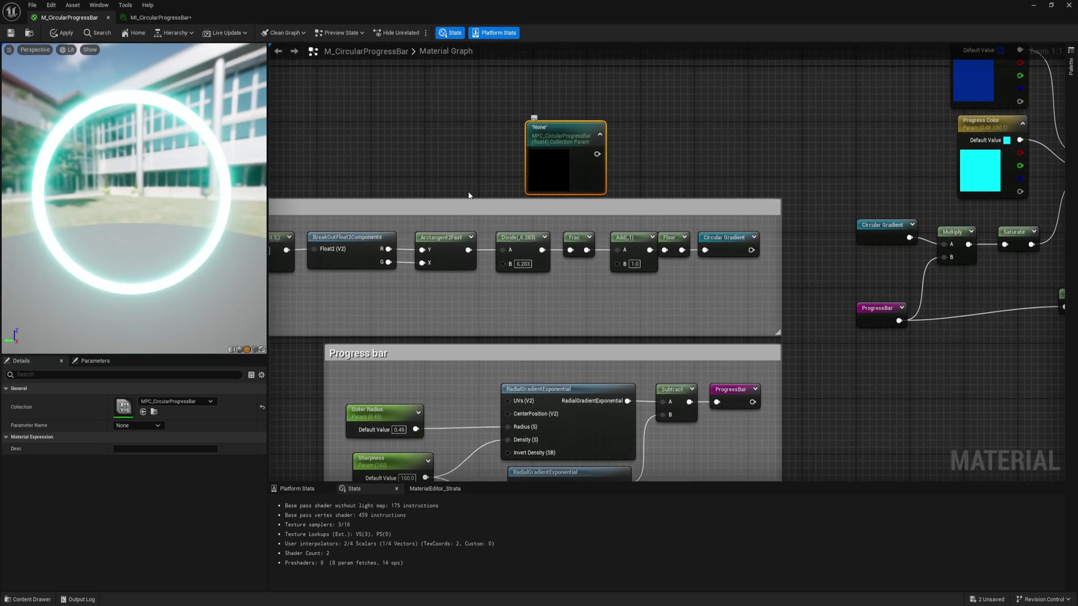
- Set the collection parameter node to Progress and connect it to the Add node's B input
left_click(138, 426)
left_click_drag(572, 144, 618, 263)
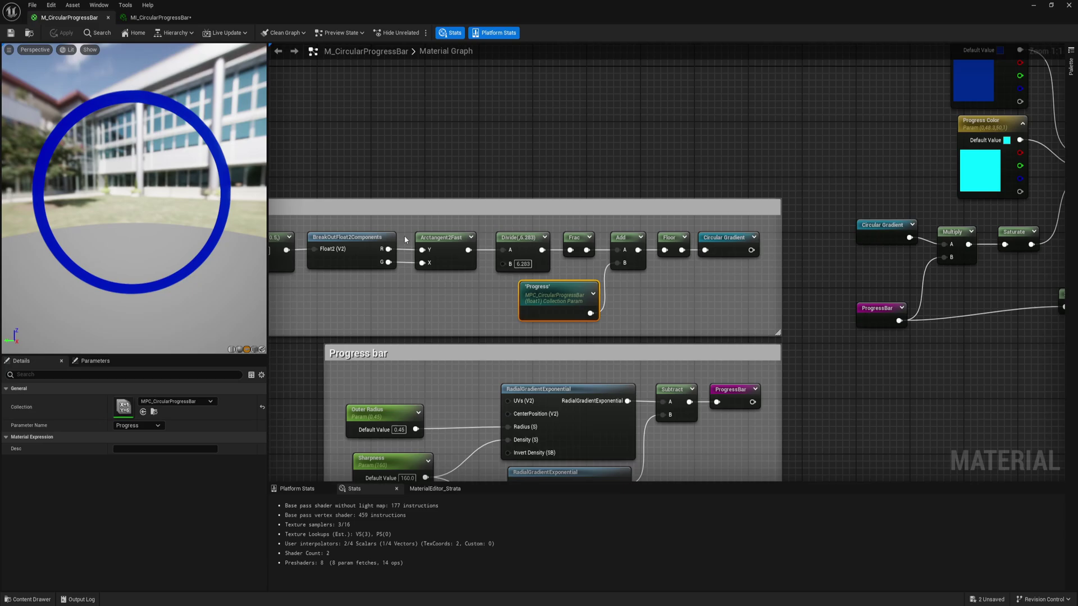
- Open MPC_CircularProgressBar beside the level, try different default values for its Progress parameter, and set it to 0.5
double_click(134, 413)
left_click_drag(426, 39, 726, 84)
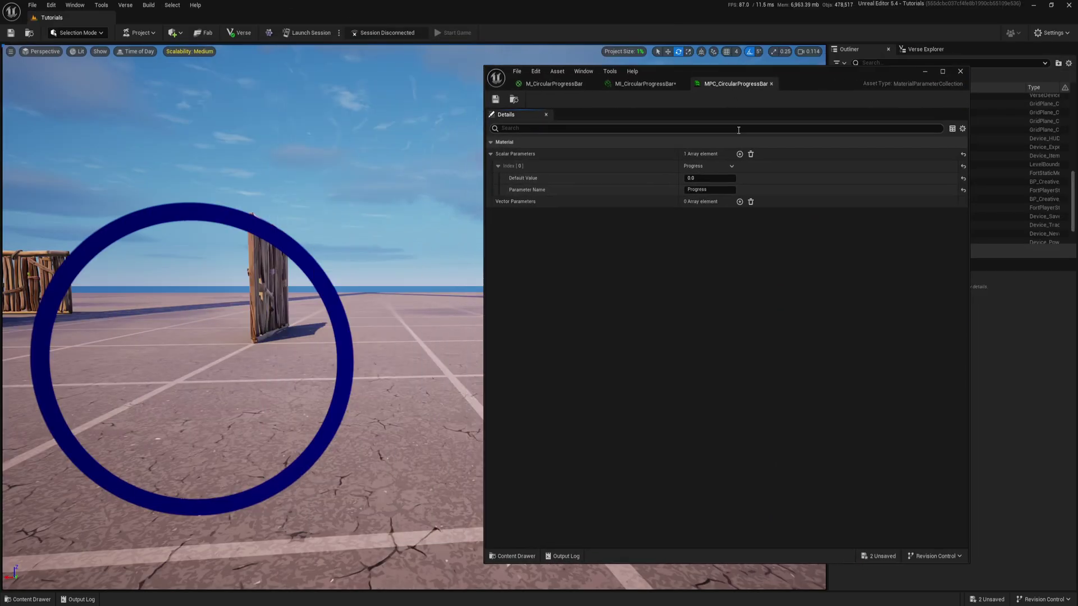
mouse_move(702, 178)
left_mouse_down()
mouse_move(780, 177)
mouse_move(709, 178)
left_mouse_up()
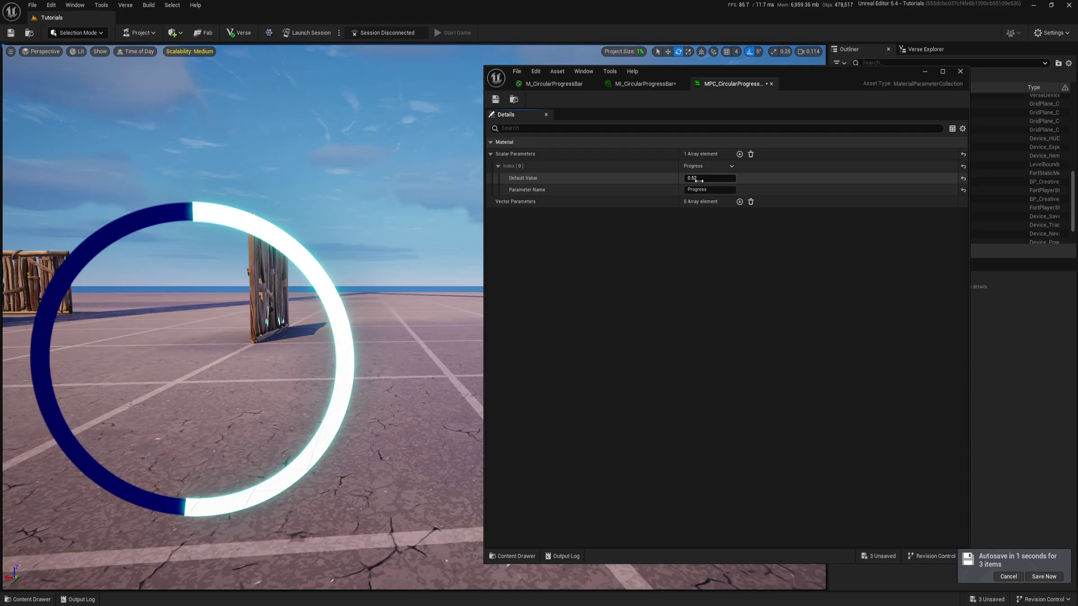
left_click(712, 178)
type("0.5")
key("Return")
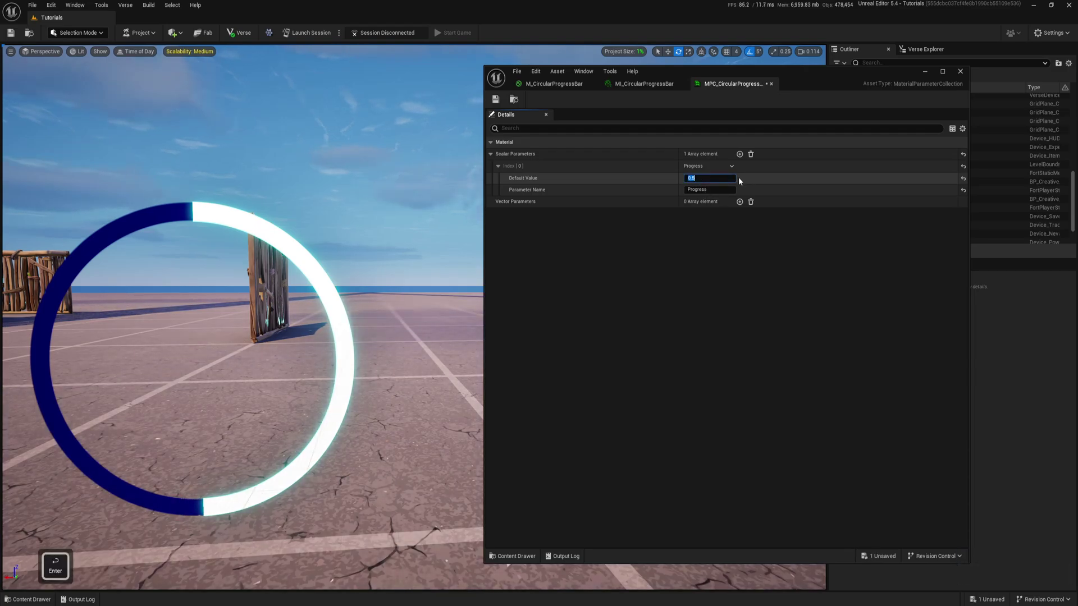
- Return to the M_CircularProgressBar material and set its Material Domain to User Interface
left_click(554, 84)
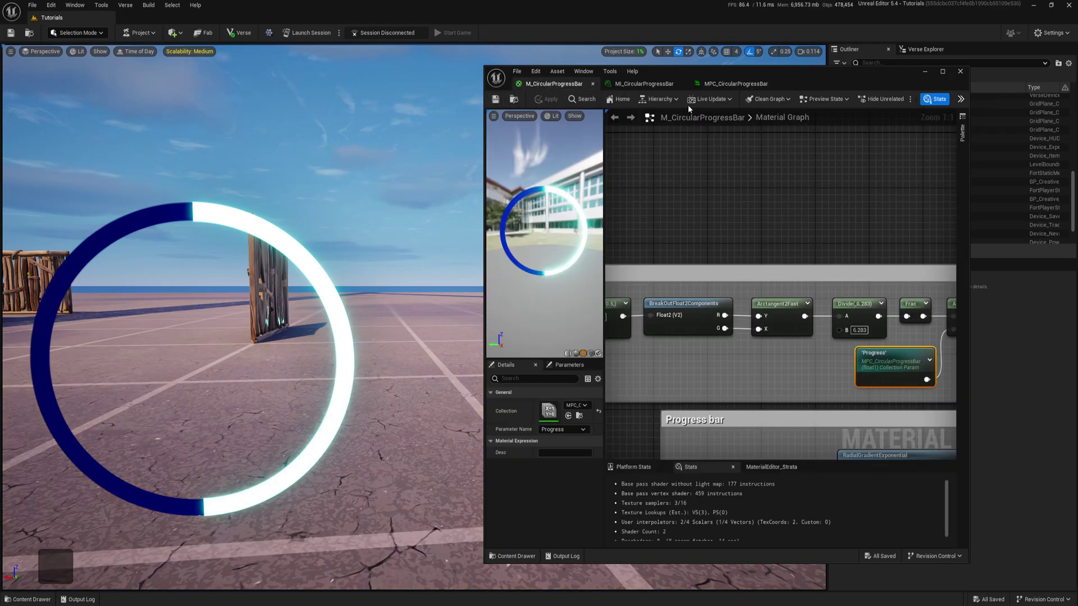
left_click_drag(688, 74, 752, 76)
key("w")
left_click(1007, 73)
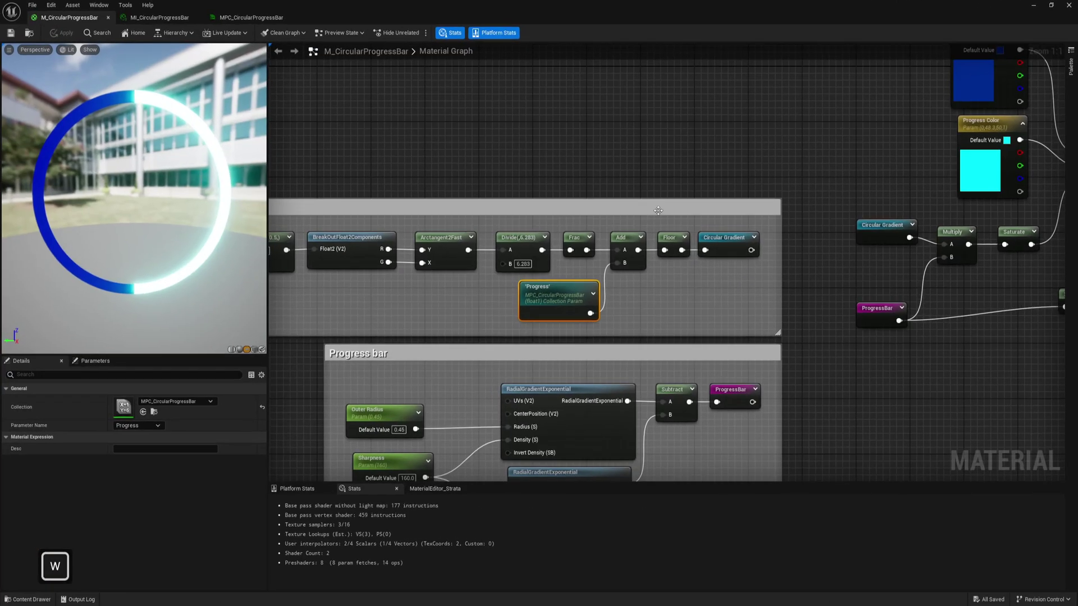
scroll(737, 197, "down", 3)
right_click_drag(746, 165, 605, 141)
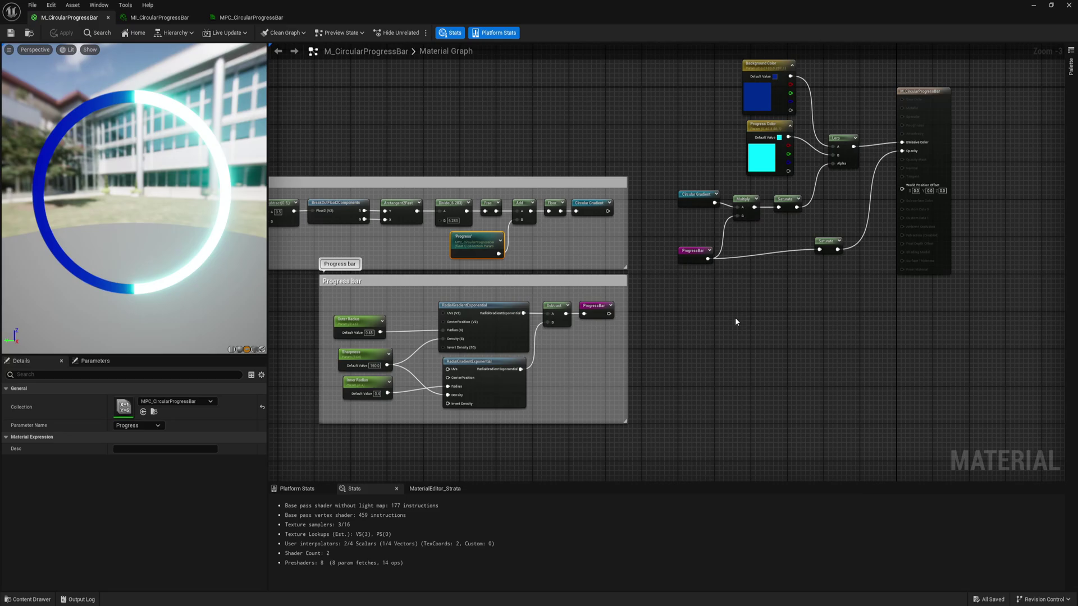
right_click_drag(735, 321, 701, 327)
left_click(406, 161)
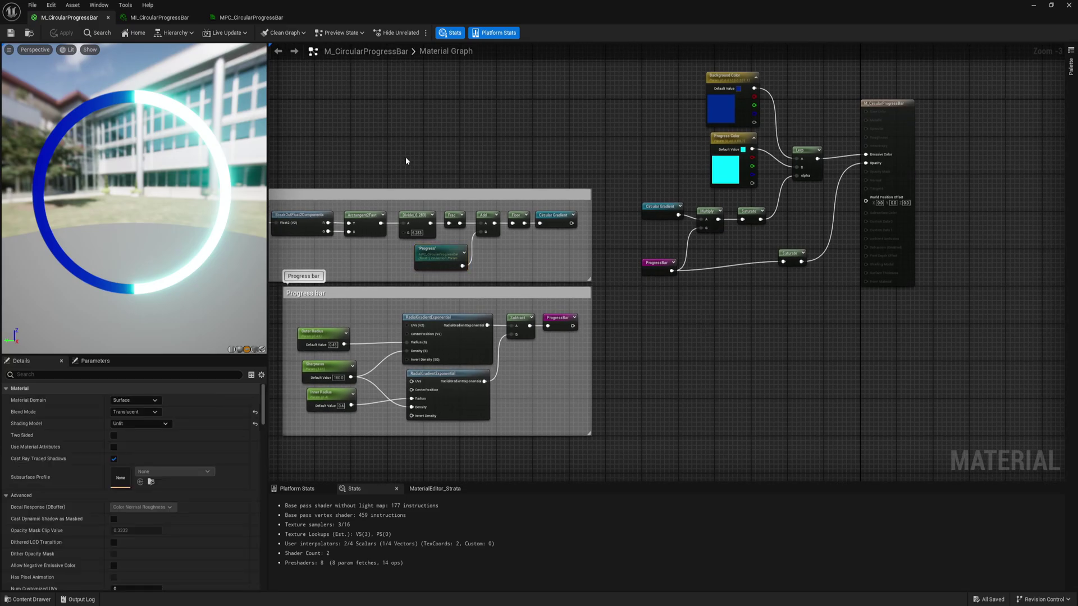
left_click(135, 400)
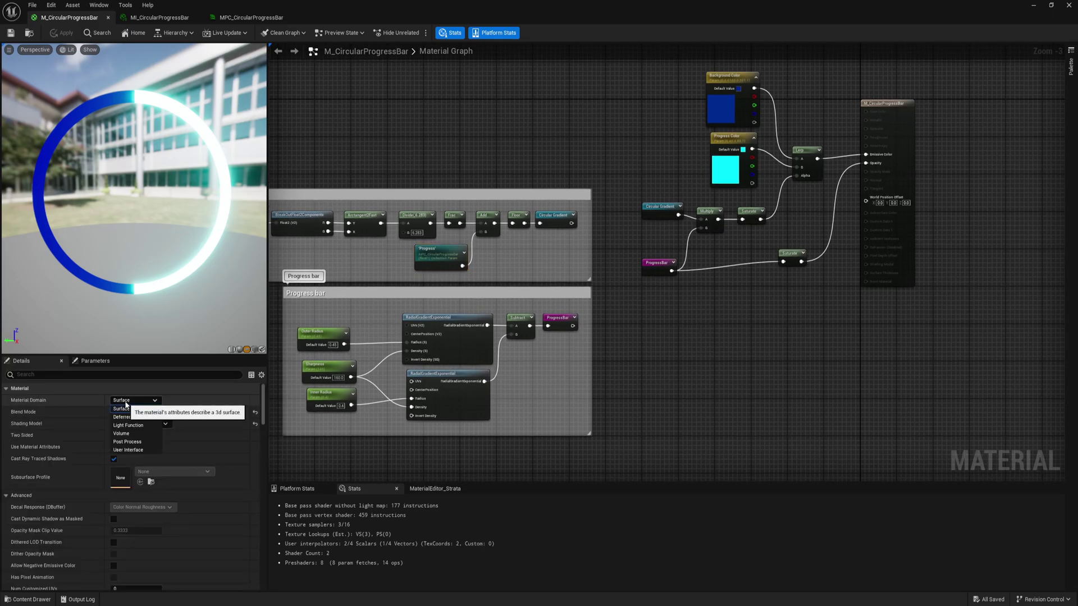
left_click(129, 449)
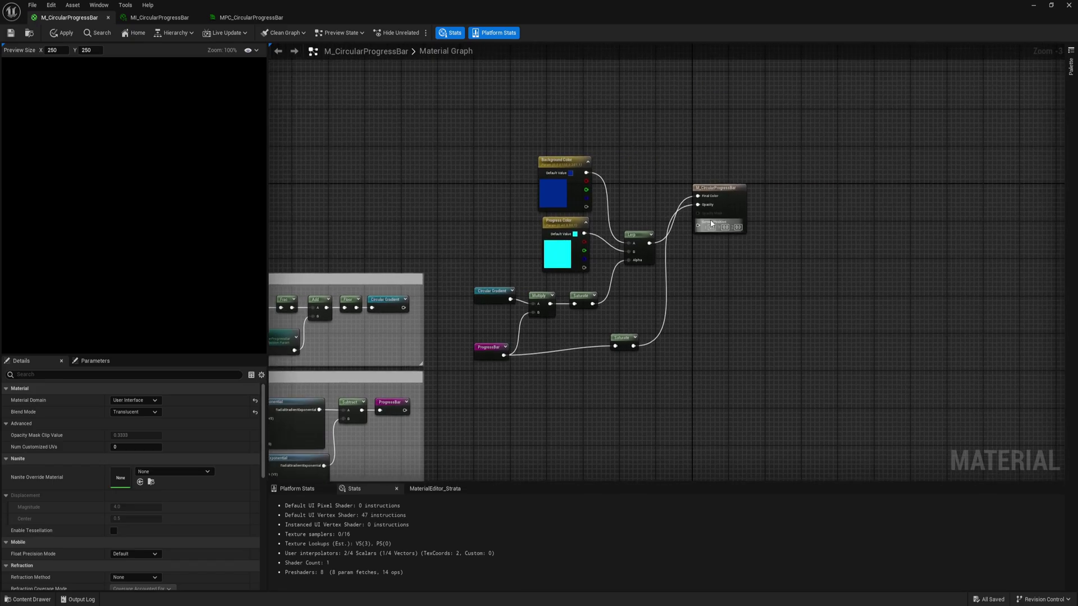
- Move the material's output node lower beside the Lerp node and save the material
scroll(710, 224, "up", 3)
left_click_drag(740, 197, 753, 269)
right_click_drag(677, 203, 714, 191)
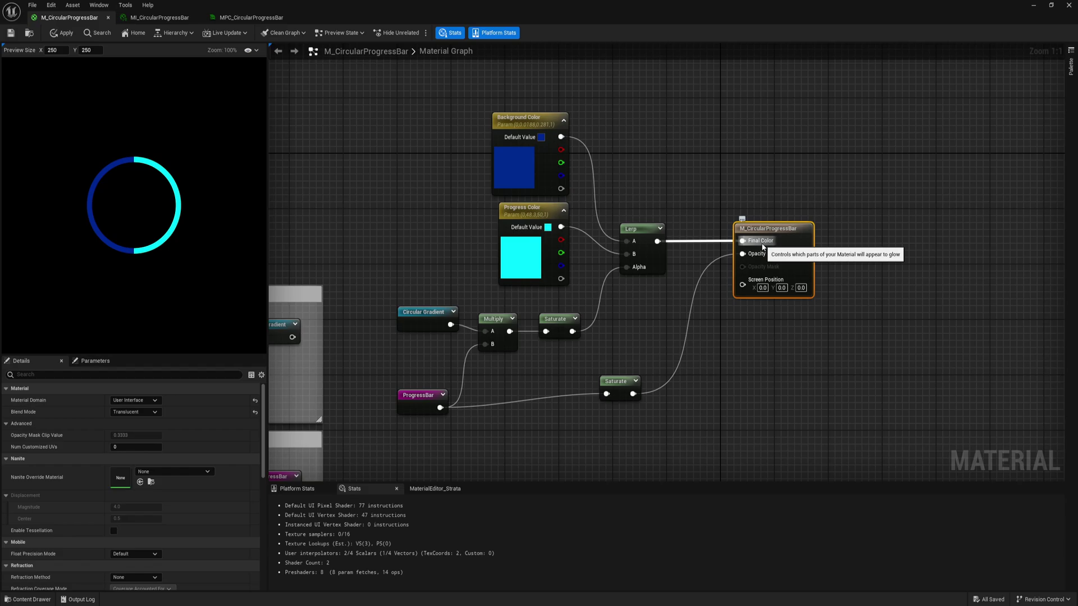
right_click_drag(701, 184, 750, 161)
scroll(686, 310, "down", 2)
right_click_drag(685, 314, 816, 258)
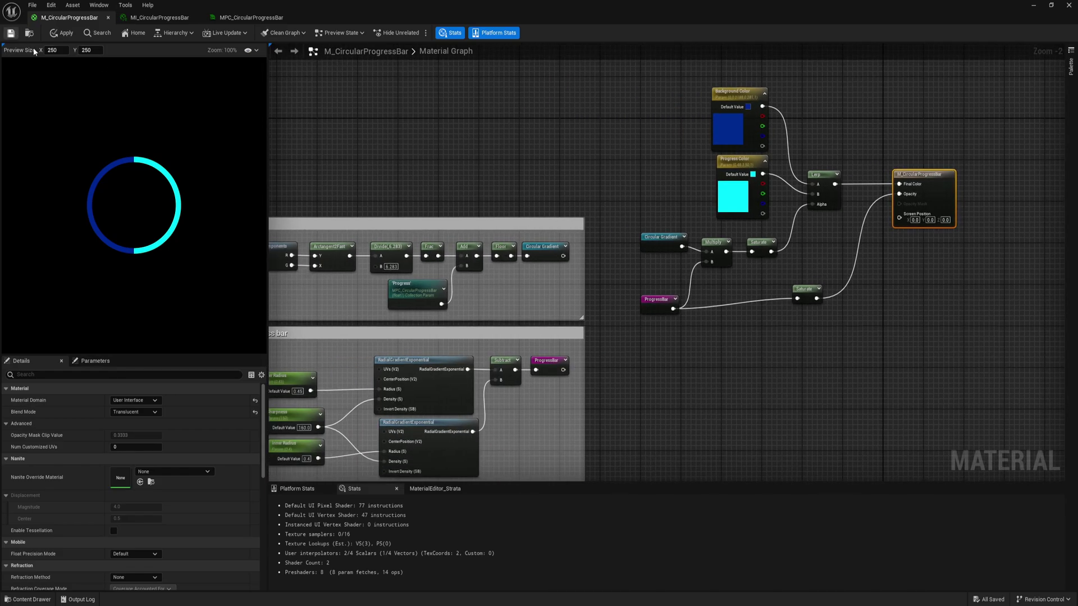
key("ctrl+s")
- Create a Widget Blueprint named WBP_CircularProgressBar in the CircularProgressBar folder and open it
double_click(335, 12)
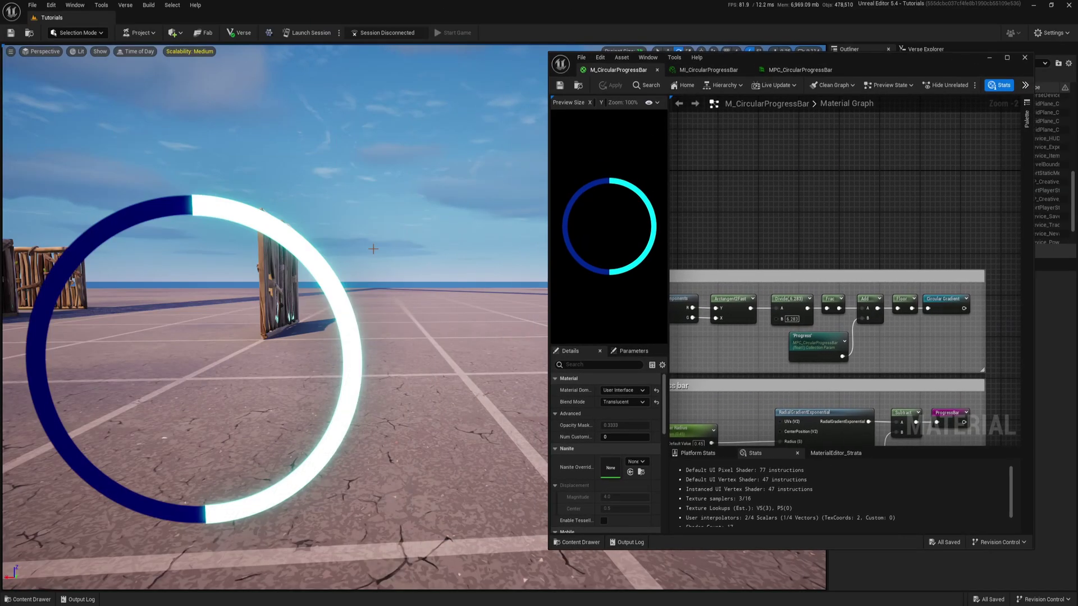
right_click(376, 430)
mouse_move(426, 412)
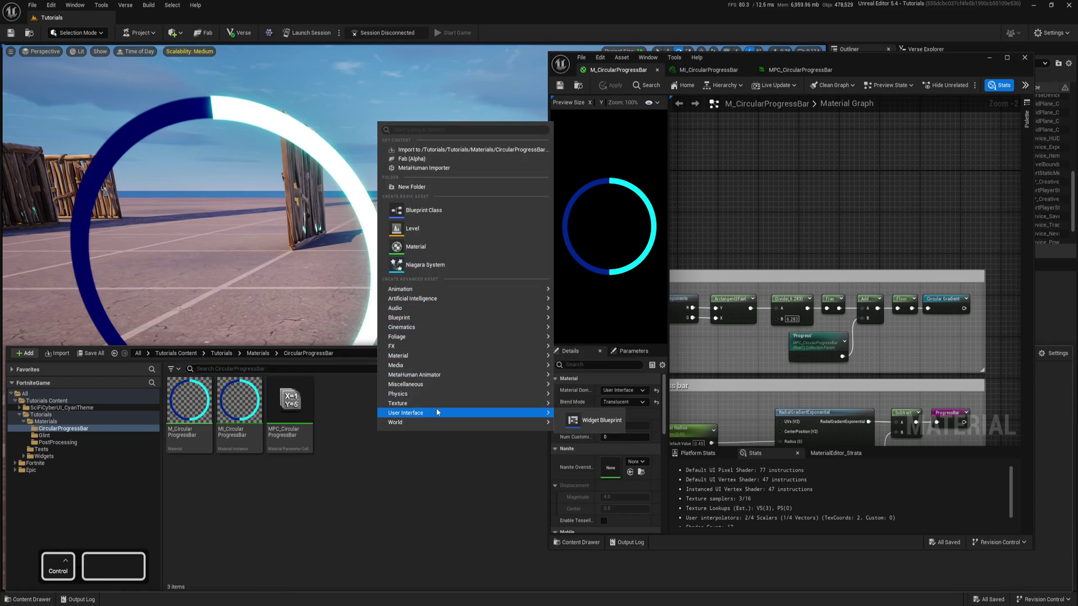
left_click(606, 422)
left_click(440, 251)
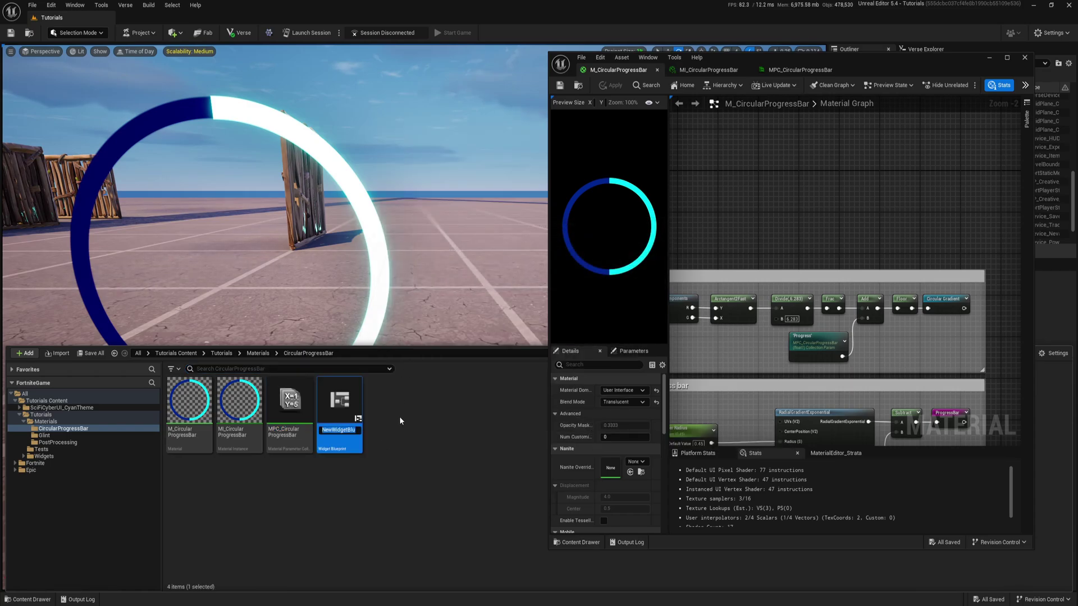
type("WBP_CircularProgress")
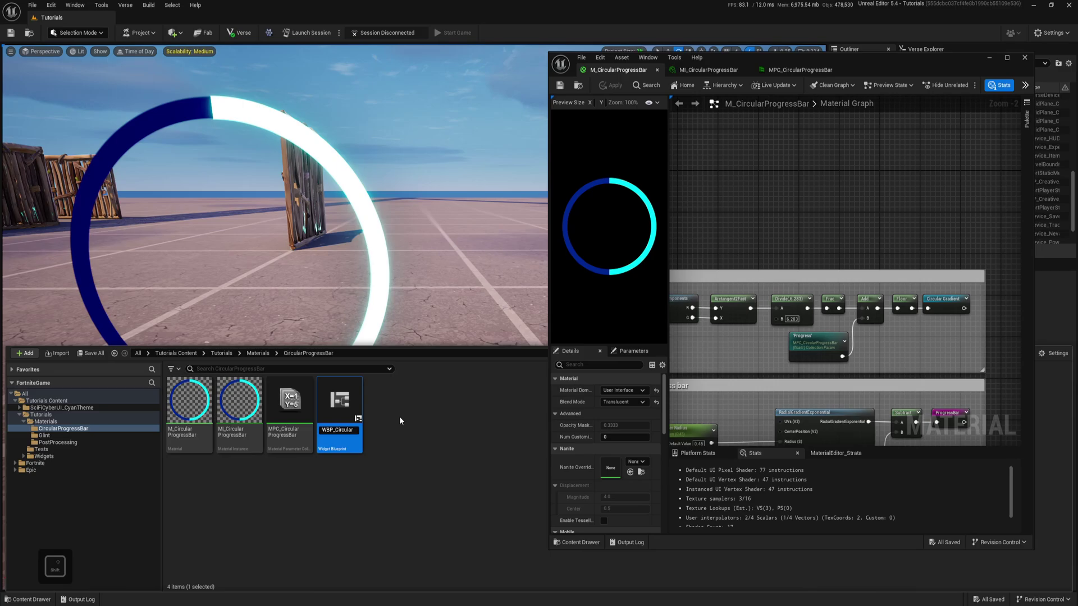
type("Bar")
key("Return")
double_click(335, 412)
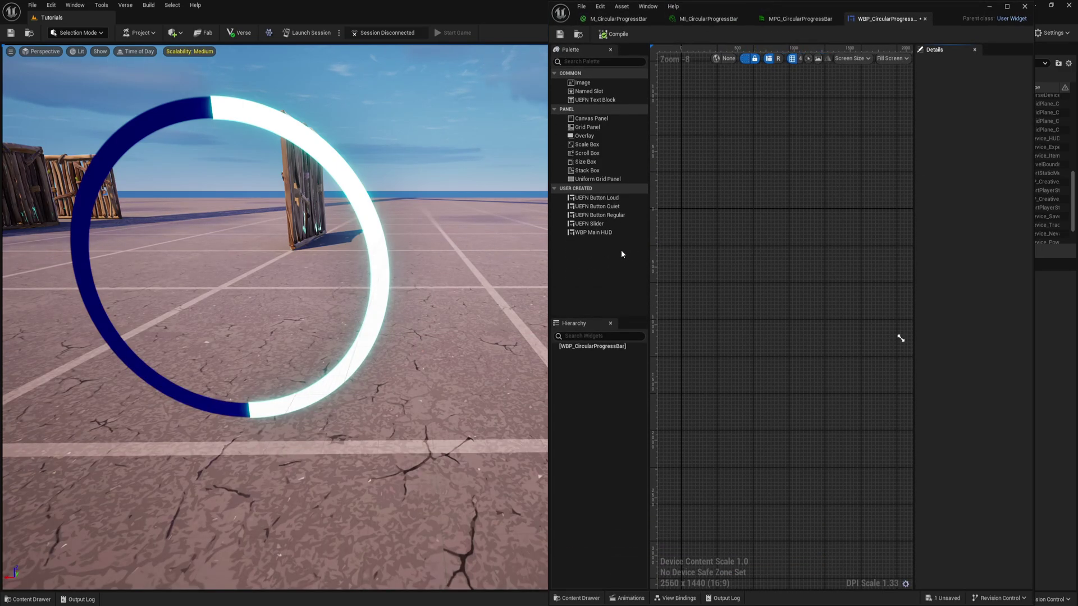
- Add a Canvas Panel to the widget, nest an Image inside it, and select the image
key("Escape")
left_click_drag(534, 118, 519, 350)
left_click_drag(511, 83, 516, 353)
left_click(511, 360)
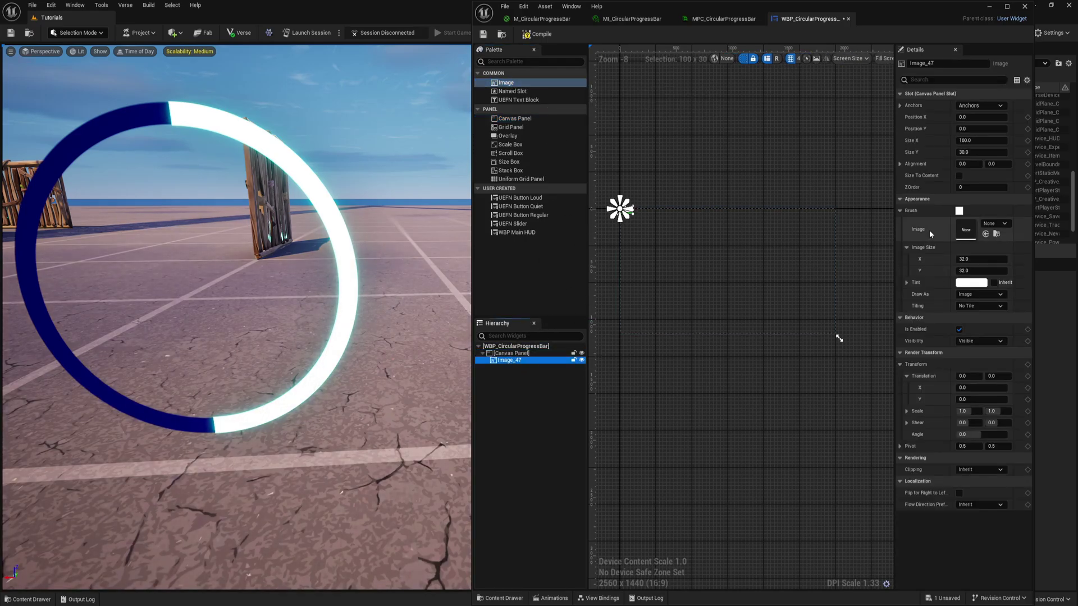
- Anchor the image to the centre of the canvas and set its Position X and Y to 0
left_click(977, 106)
left_click(1000, 157)
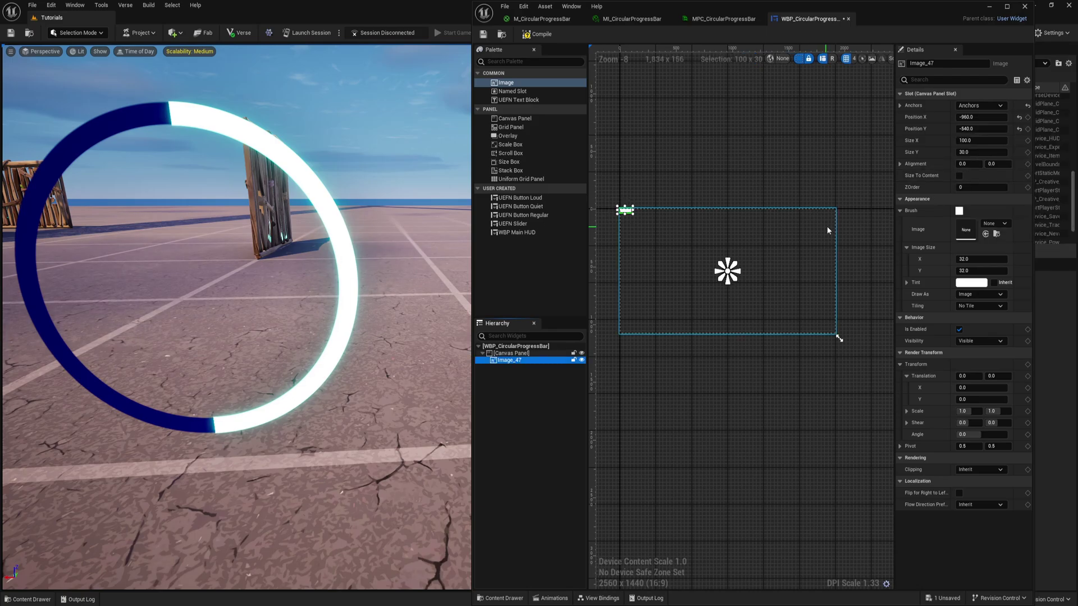
scroll(754, 265, "up", 1)
left_click_drag(473, 204, 396, 204)
right_click_drag(749, 220, 772, 228)
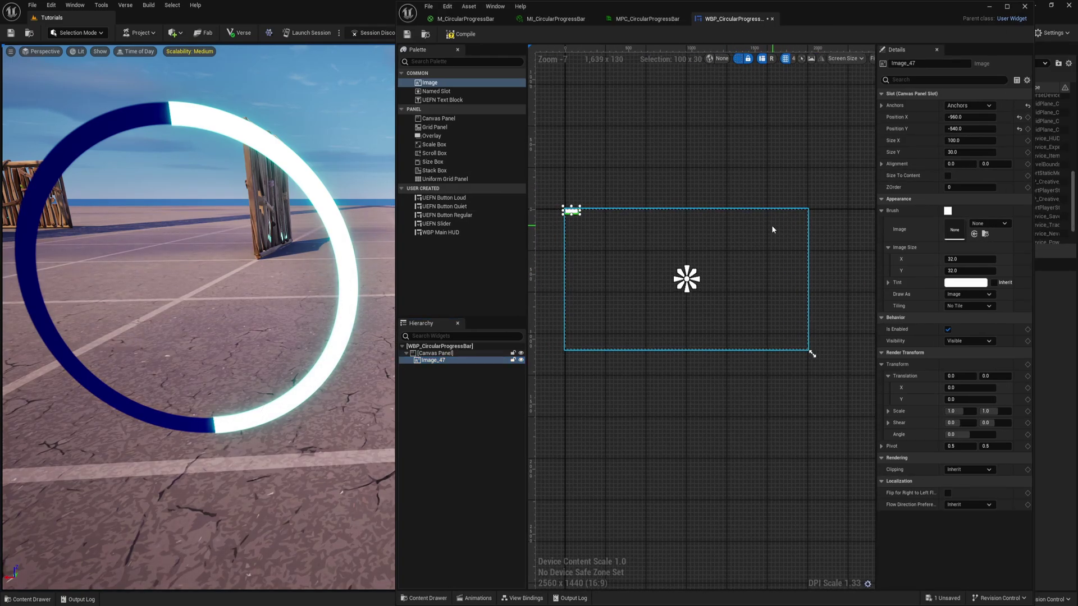
left_click(966, 118)
type("0")
key("Return")
left_click(962, 129)
type("0")
key("Return")
- Set the image's alignment to 0.5 on both axes
left_click(959, 163)
type("0.5")
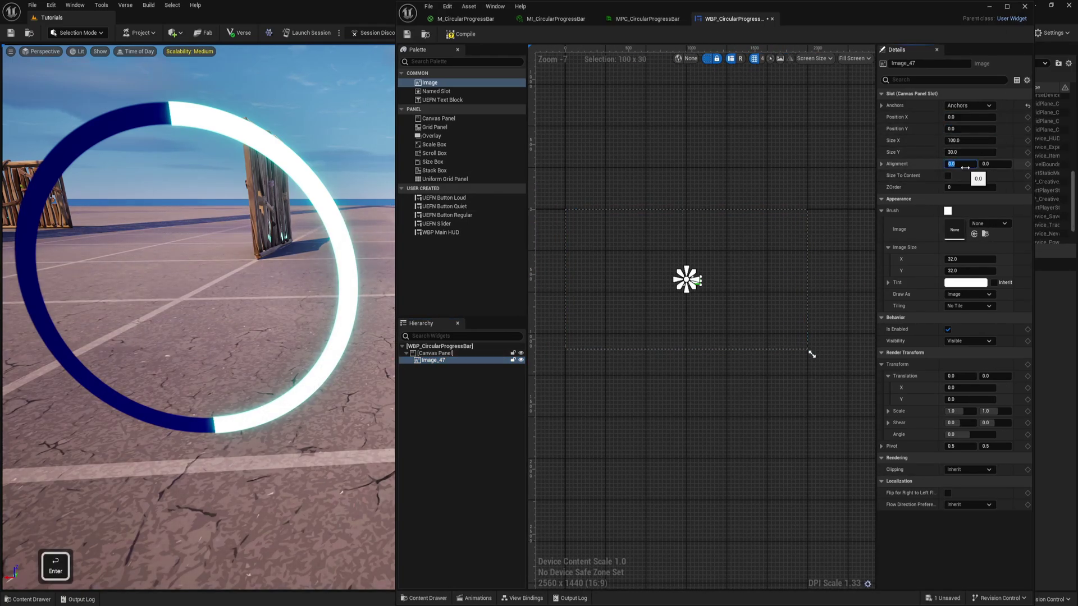
key("Tab")
type("0.5")
key("Return")
scroll(675, 242, "up", 8)
scroll(679, 242, "down", 3)
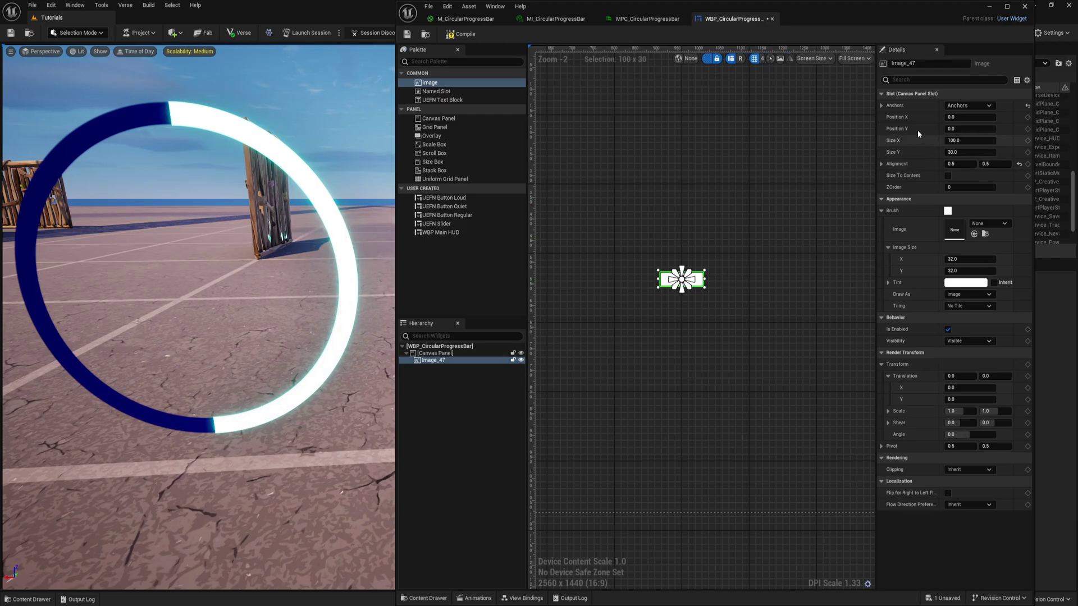
- Set the image's Size X and Size Y to 400
left_click(970, 140)
type("400")
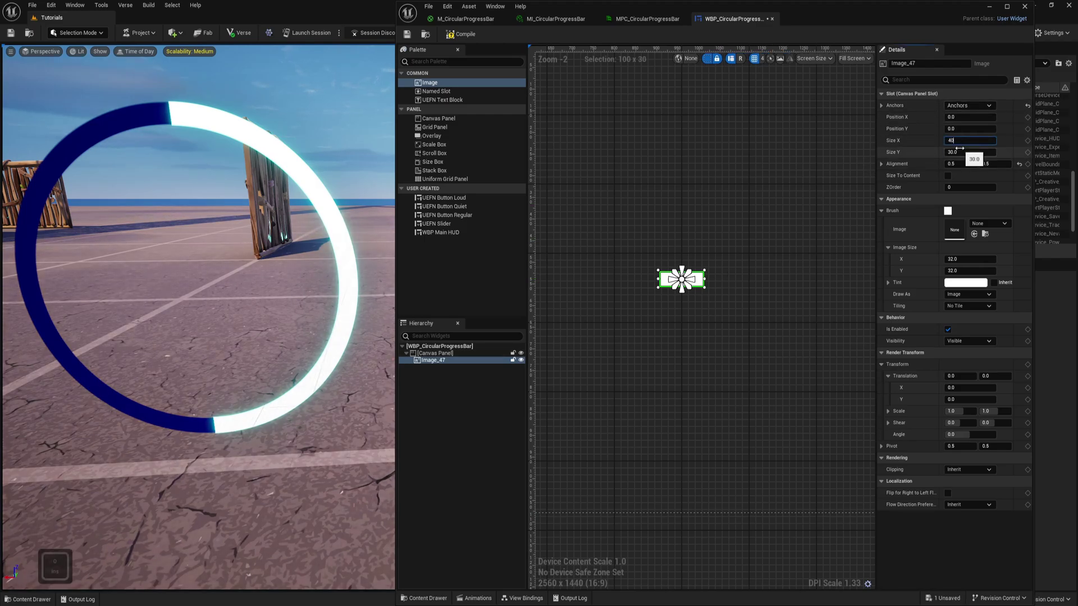
left_click(966, 152)
type("400")
key("Return")
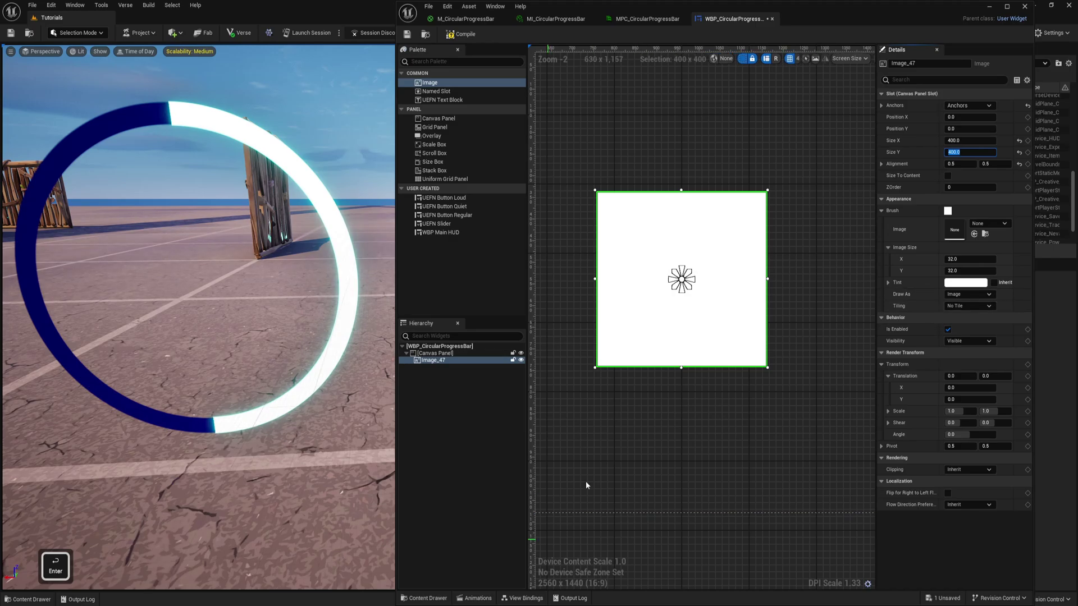
- Assign MI_CircularProgressBar as the image's brush and compile the widget
key("ctrl+space")
mouse_move(575, 447)
left_mouse_down()
mouse_move(842, 289)
mouse_move(958, 234)
left_mouse_up()
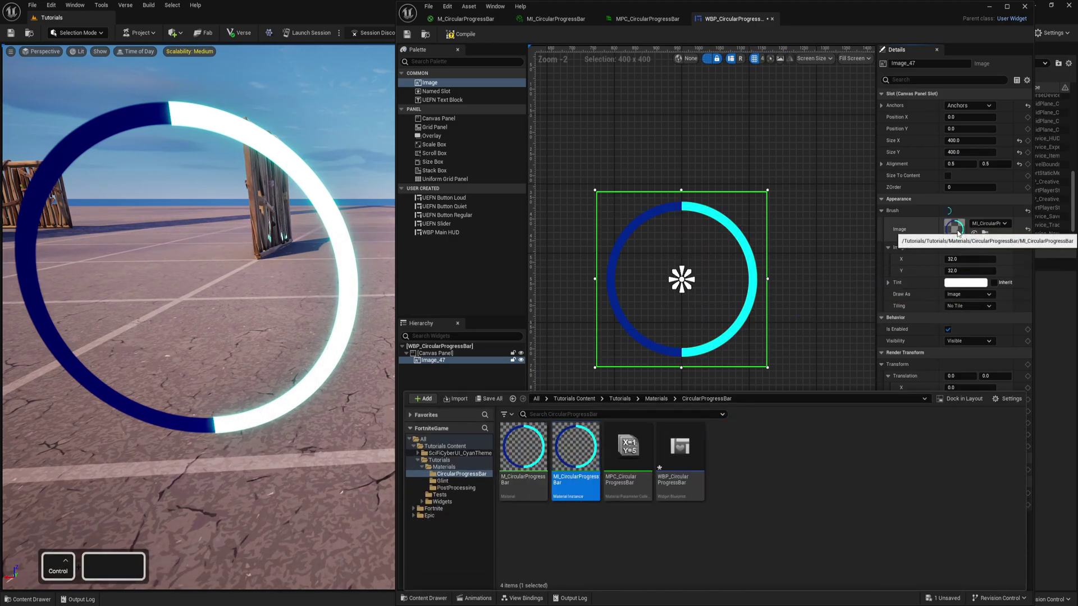
left_click(459, 34)
- Test Progress at about 0.84 in MPC_CircularProgressBar next to the widget, set it back to 0.5, save, and redock the collection
left_click_drag(648, 20, 205, 111)
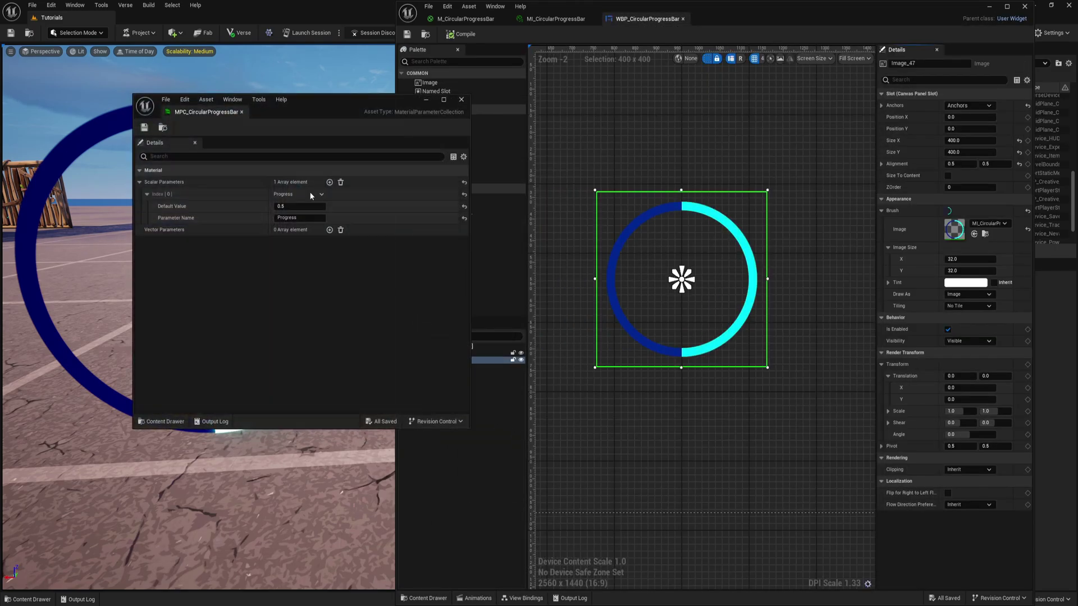
left_click_drag(292, 207, 322, 206)
left_click(302, 206)
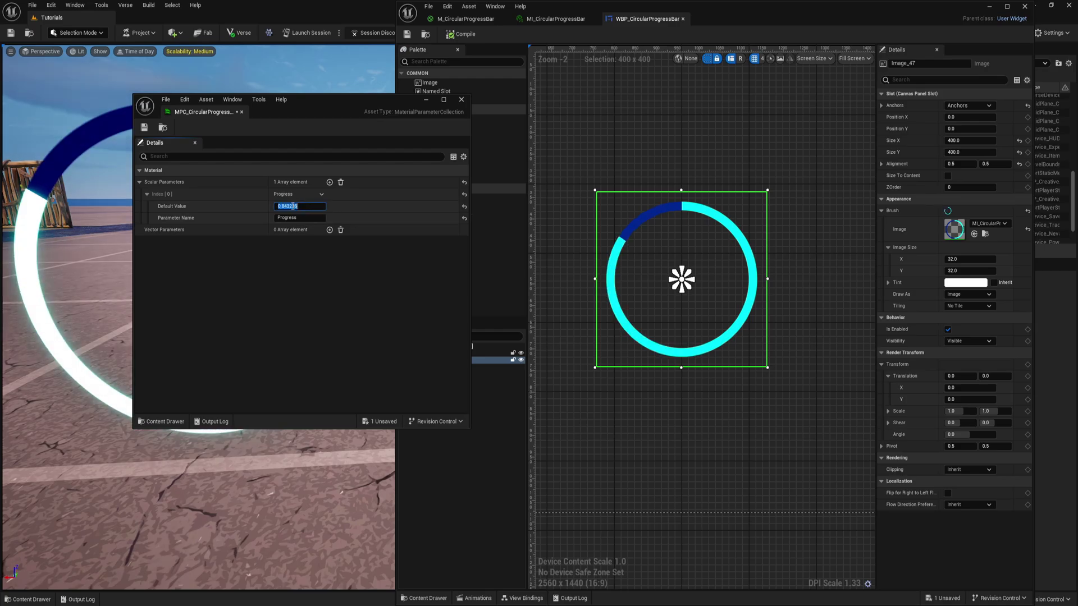
type("0.5")
key("Return")
left_click(144, 127)
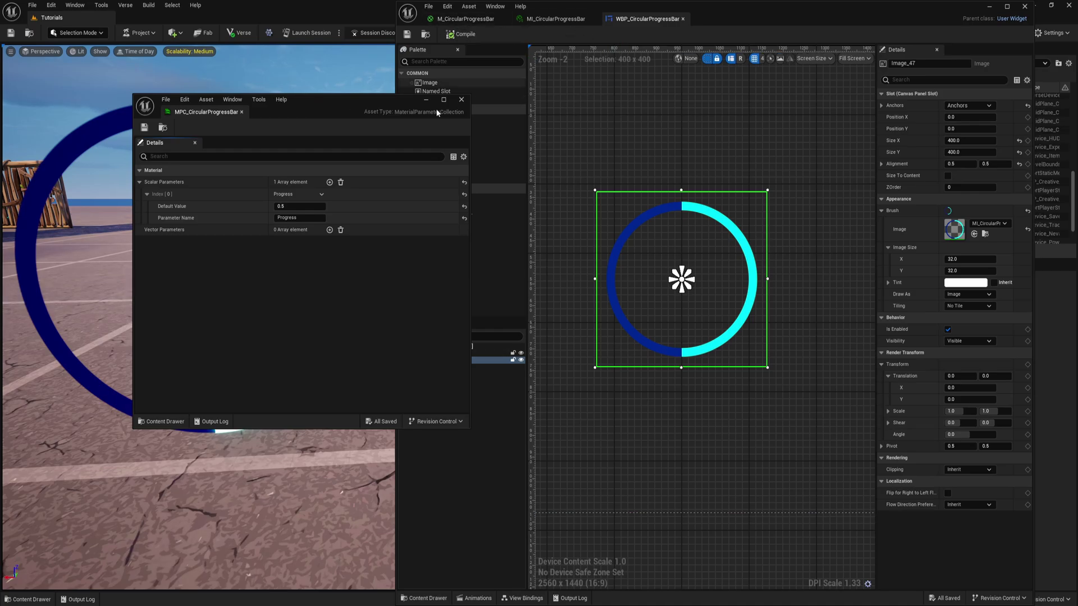
left_click_drag(338, 109, 736, 19)
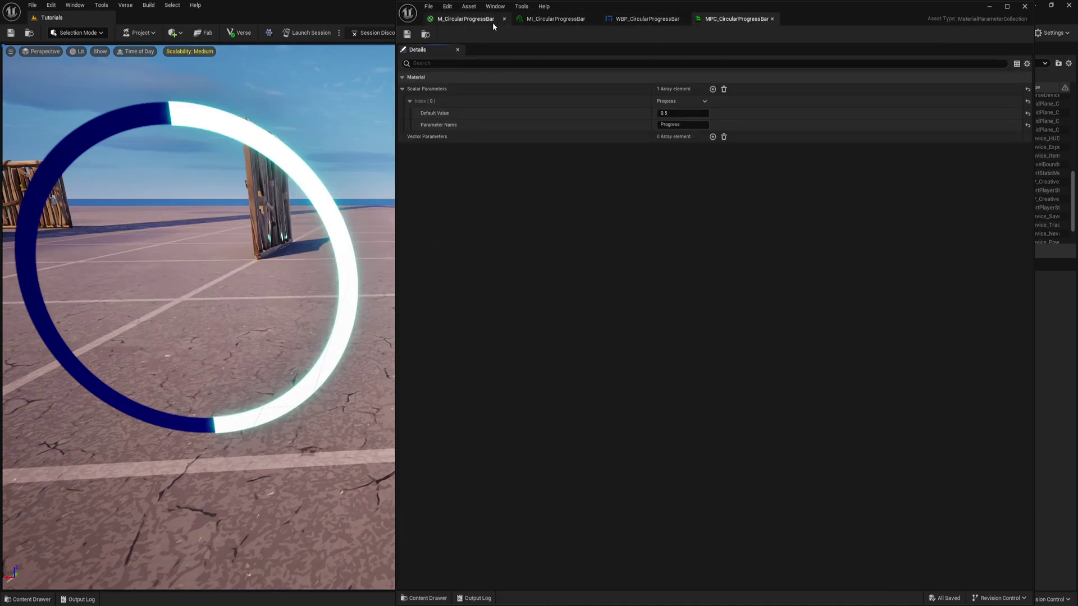
- Set the Material Domain of M_CircularProgressBar back to Surface
left_click(465, 20)
left_click(479, 399)
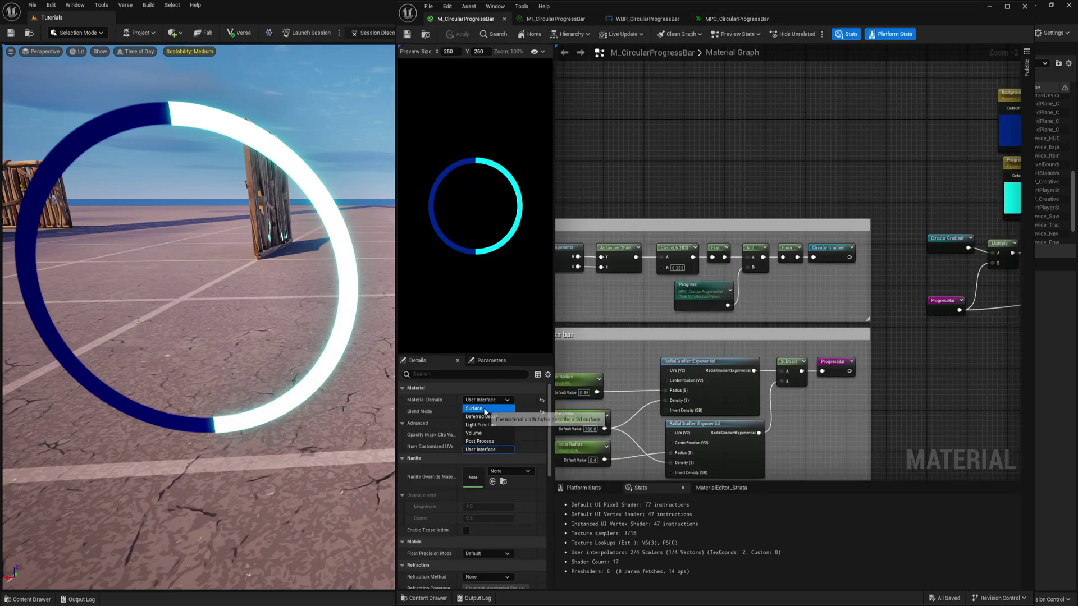
left_click(479, 406)
- Detach the Add, Floor and Progress nodes from the circular mask chain, move them above the group, and connect Frac directly to Circular Gradient
left_click(1006, 7)
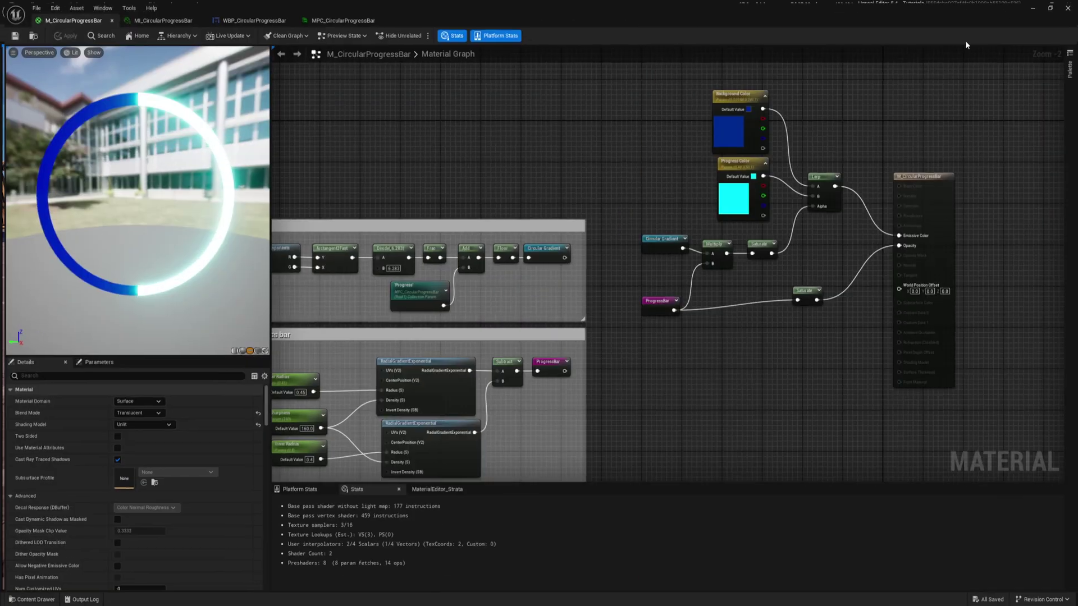
right_click_drag(522, 157, 700, 195)
scroll(668, 295, "up", 2)
right_click_drag(667, 295, 616, 294)
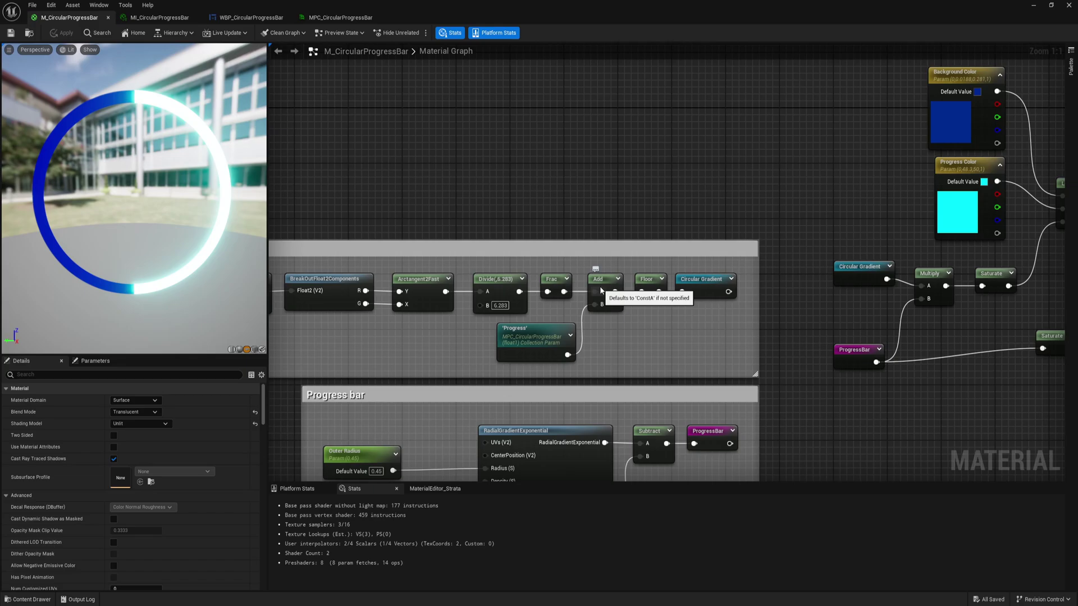
left_click(597, 296, "alt")
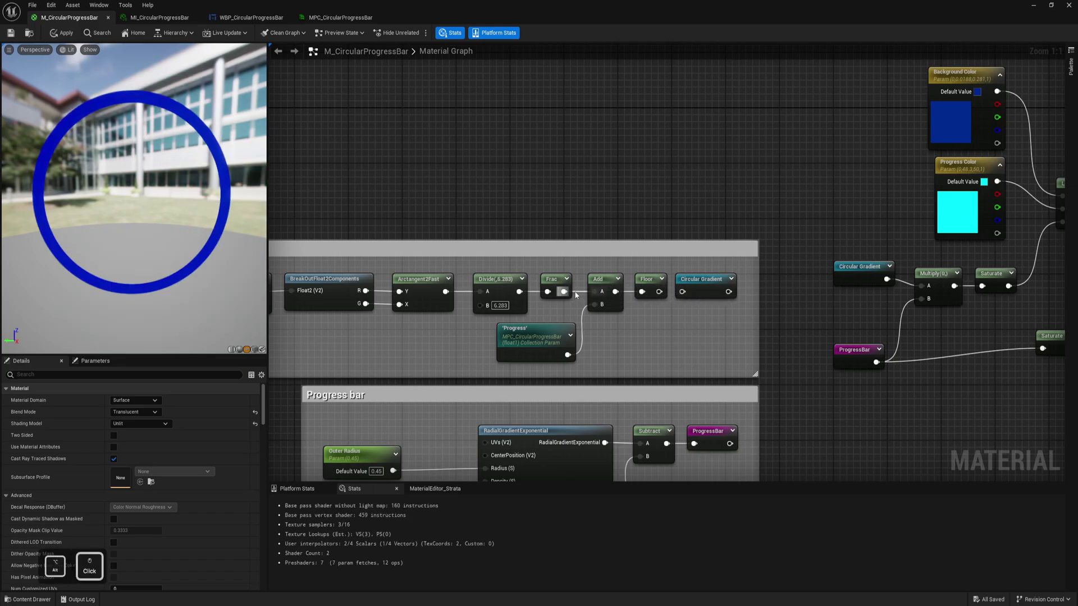
left_click(607, 280)
left_click(648, 279, "shift")
left_click_drag(557, 340, 442, 152, "shift")
left_click_drag(564, 291, 684, 291)
- Move the circular mask nodes closer to the Circular Gradient node and narrow the Circular mask comment box around them
right_click_drag(299, 335, 493, 324)
left_click_drag(377, 318, 774, 280)
left_click_drag(755, 275, 840, 276)
left_click(784, 169)
right_click_drag(784, 168, 767, 205)
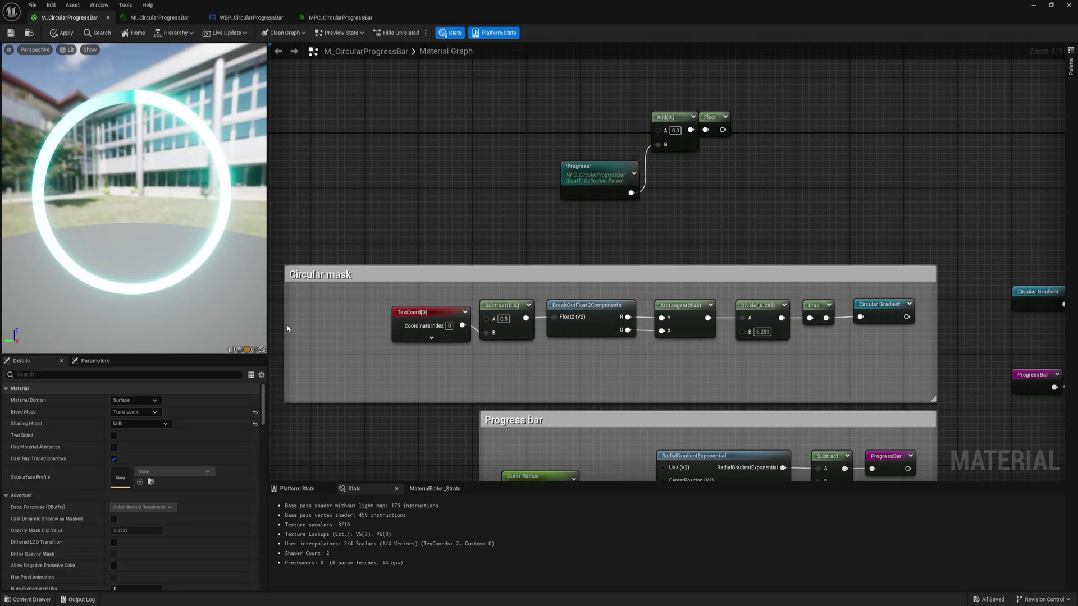
left_click_drag(285, 329, 360, 324)
- Add a Multiply node beside the detached Progress chain and connect a Circular Gradient reroute to its A input
right_click_drag(563, 109, 537, 228)
left_click_drag(682, 239, 699, 240)
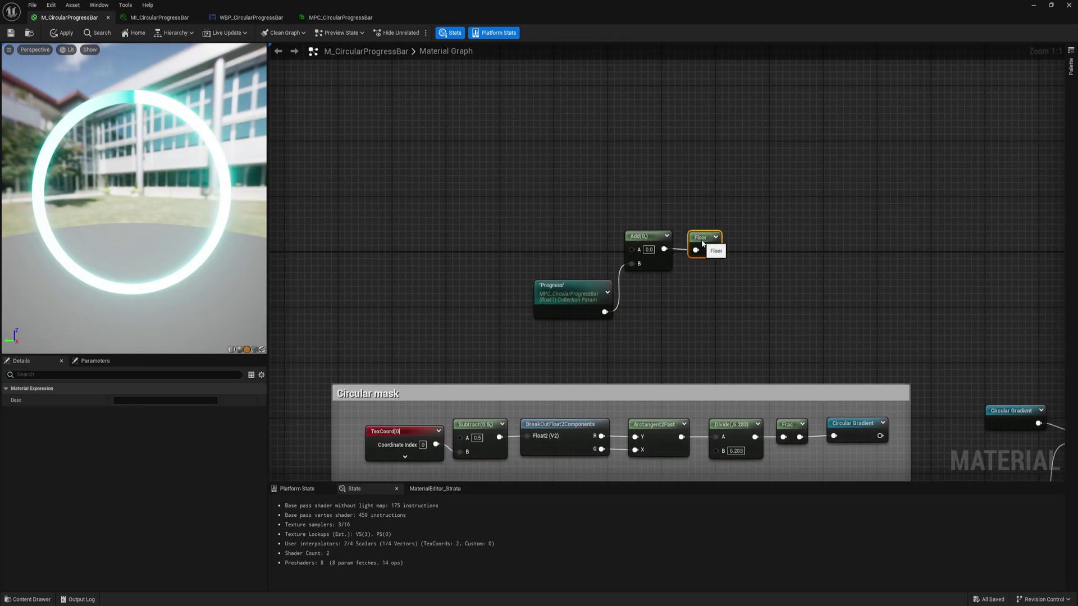
left_click(501, 152)
right_click_drag(499, 151, 661, 183)
key("m")
left_click(523, 134)
right_click_drag(547, 148, 608, 164)
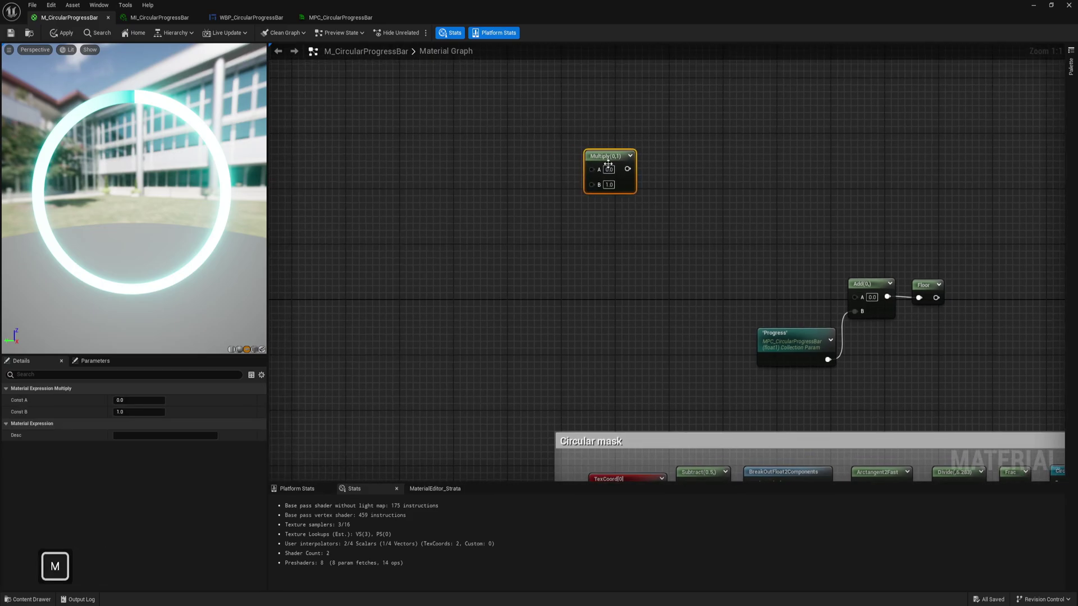
right_click_drag(734, 247, 606, 200)
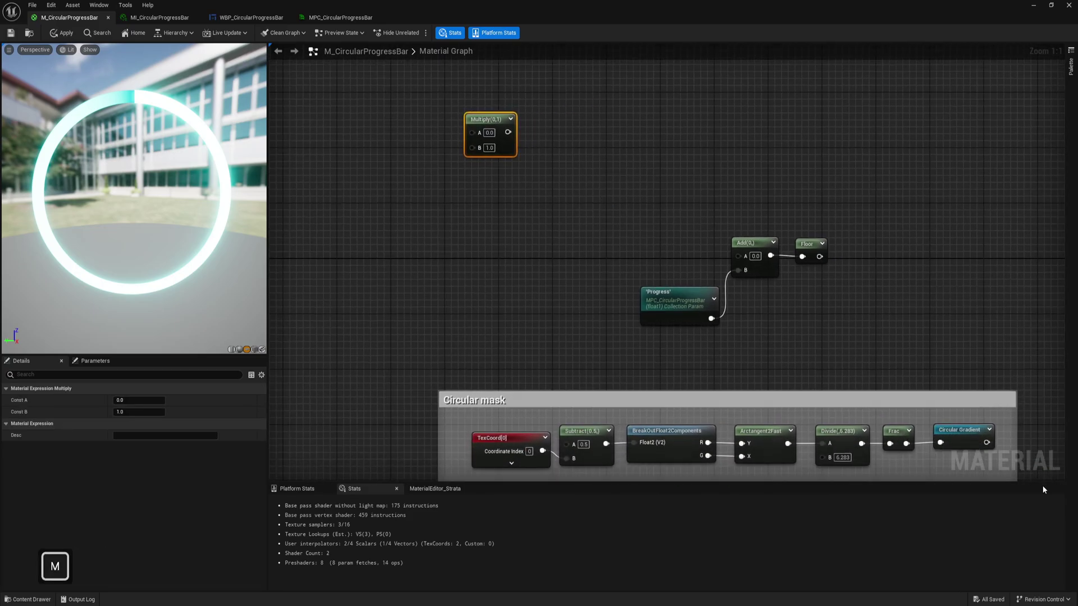
right_click_drag(517, 210, 590, 249)
right_click(462, 145)
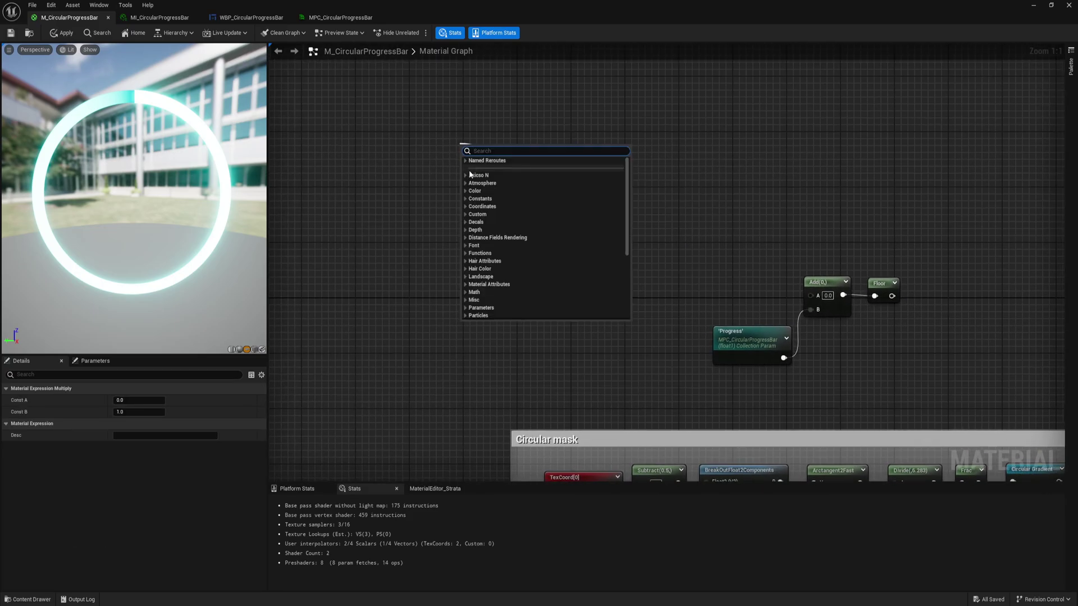
left_click(489, 168)
- Add a scalar parameter named Segments with a default value of 12 and connect it to Multiply's B input
left_click(487, 203)
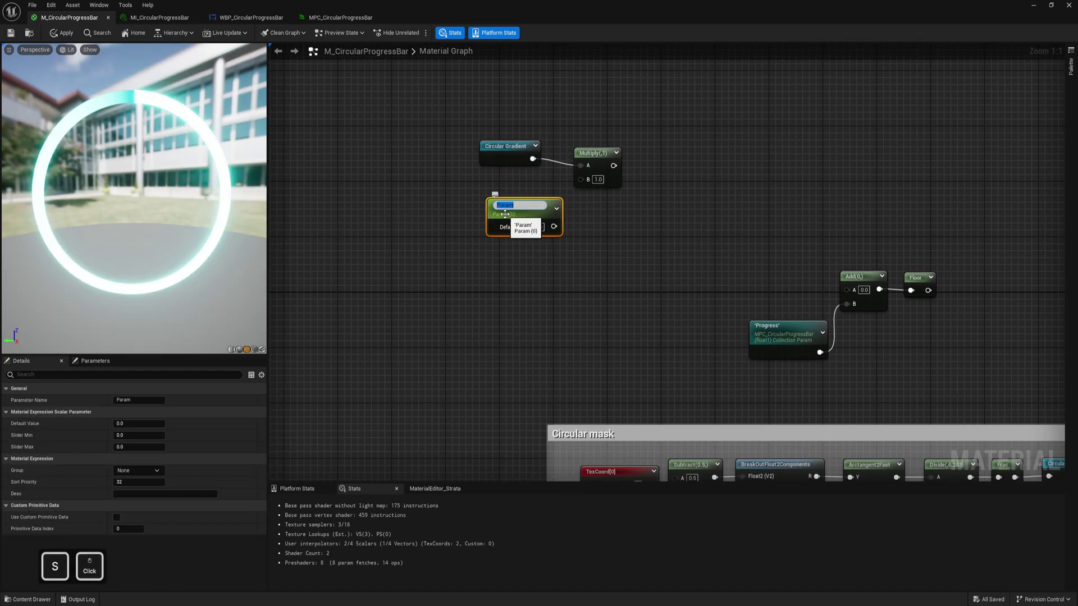
type("Se")
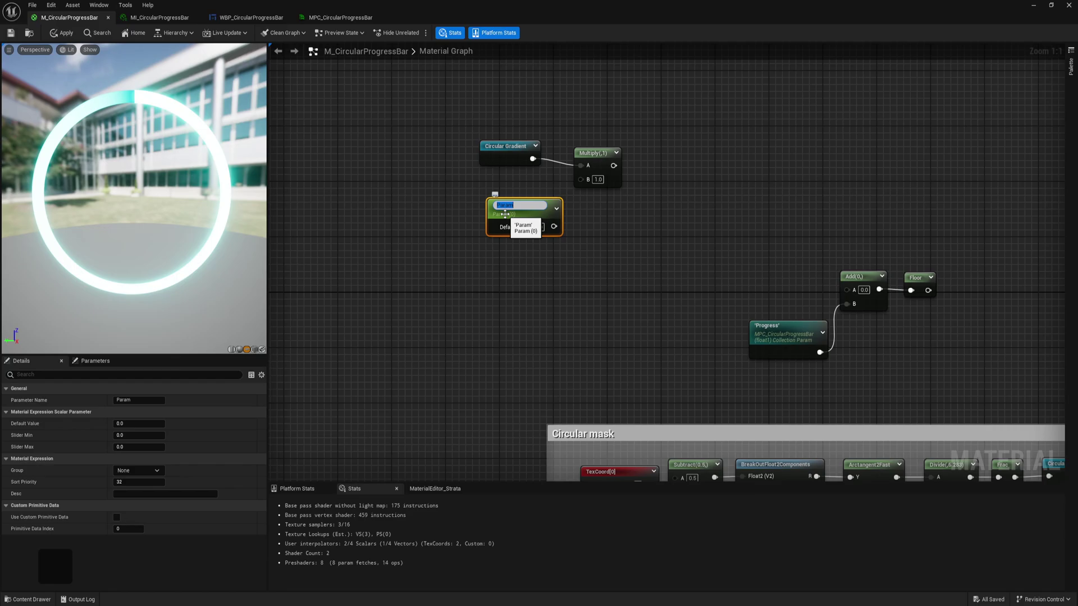
type("gments")
key("Return")
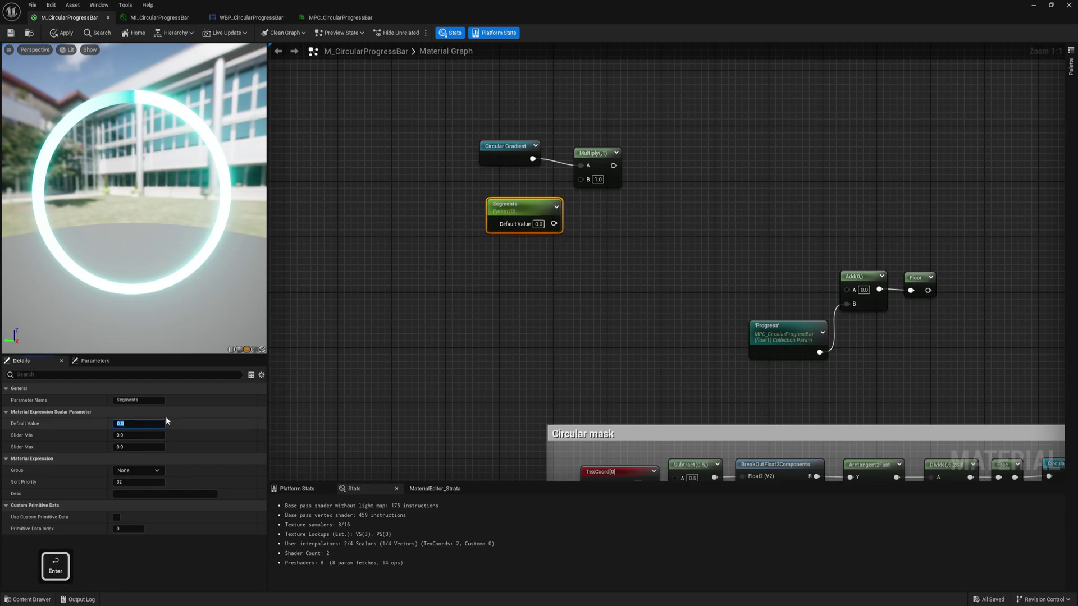
type("12")
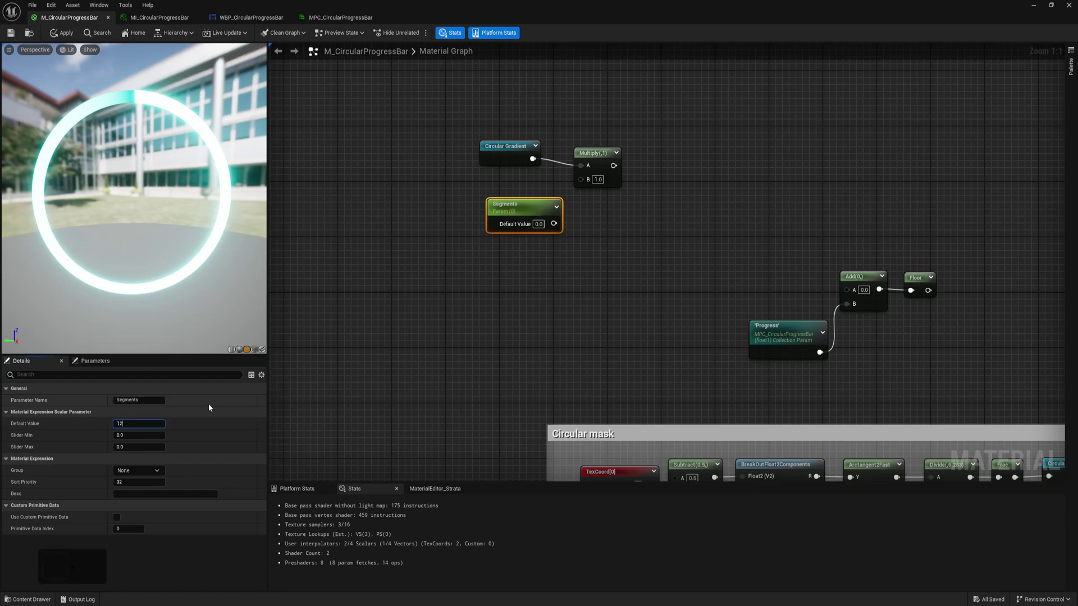
key("Return")
mouse_move(508, 206)
left_mouse_down()
mouse_move(487, 196)
mouse_move(582, 181)
mouse_move(587, 147)
mouse_move(513, 191)
left_mouse_up()
- Add a Floor node after Multiply, connect Multiply's output to it, and place it close by
right_click_drag(662, 172, 539, 206)
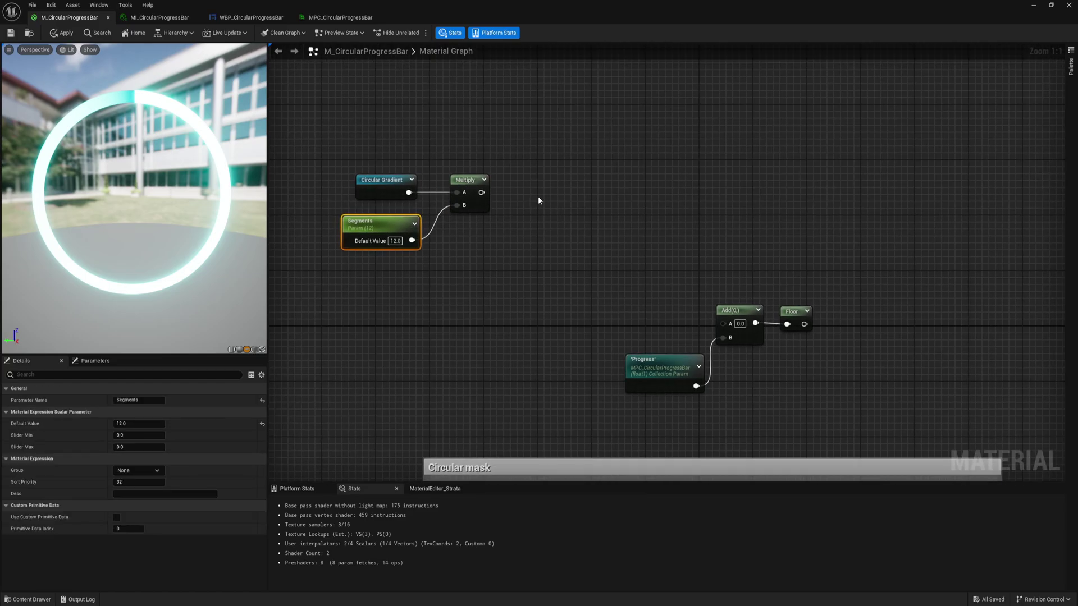
right_click(537, 196)
type("flo")
left_click(556, 219)
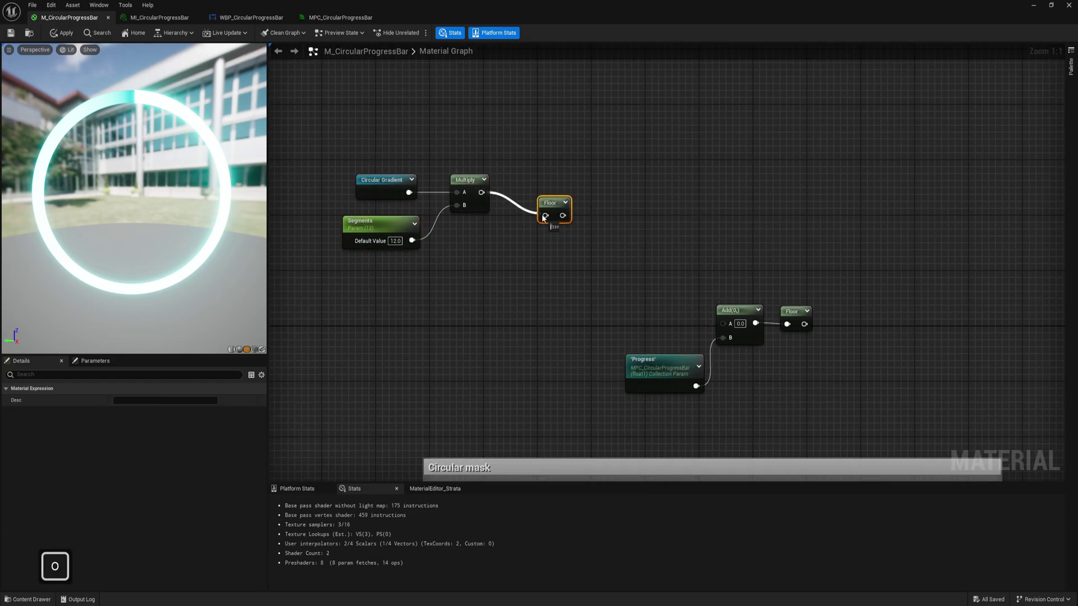
left_click_drag(543, 215, 544, 215)
left_click_drag(550, 201, 523, 199)
- Add a Divide node with the new Floor as A and Segments as B, and place it next to Floor
right_click_drag(583, 229, 580, 204)
key("d")
left_click(581, 210)
left_click_drag(531, 188, 533, 189)
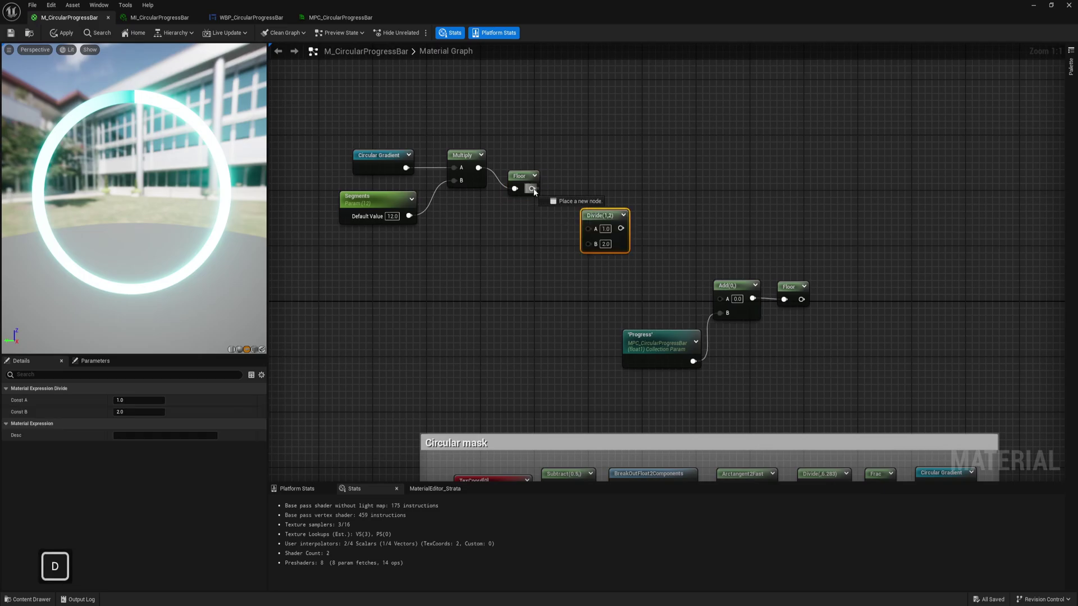
left_click_drag(564, 228, 409, 216)
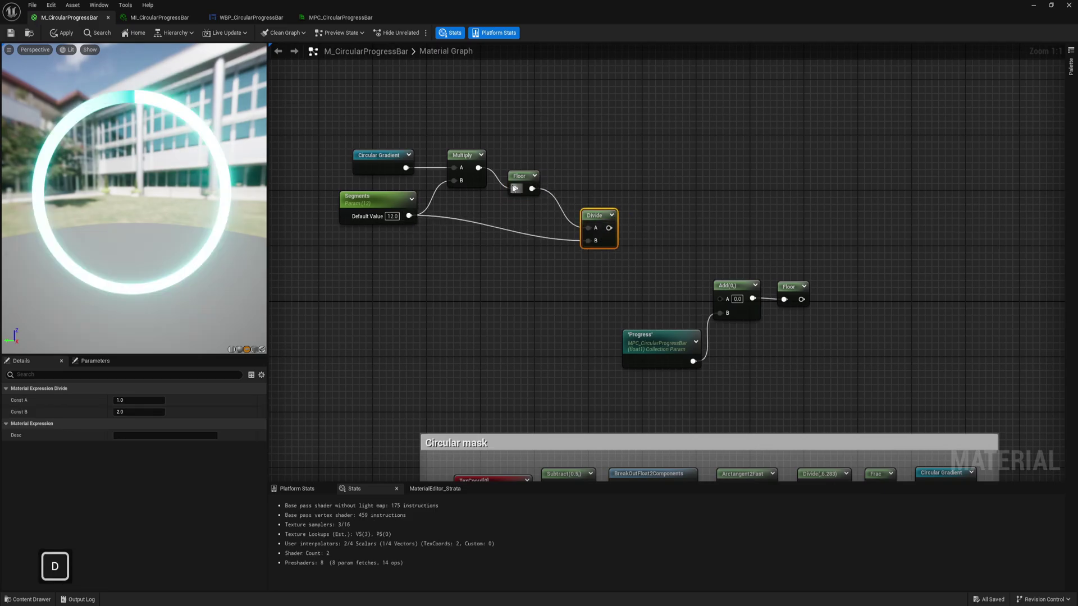
left_click_drag(519, 179, 505, 180)
left_click_drag(599, 216, 558, 191)
- Preview the Divide node's output, test Segments with a default value of 5, and stop the preview
right_click(557, 191)
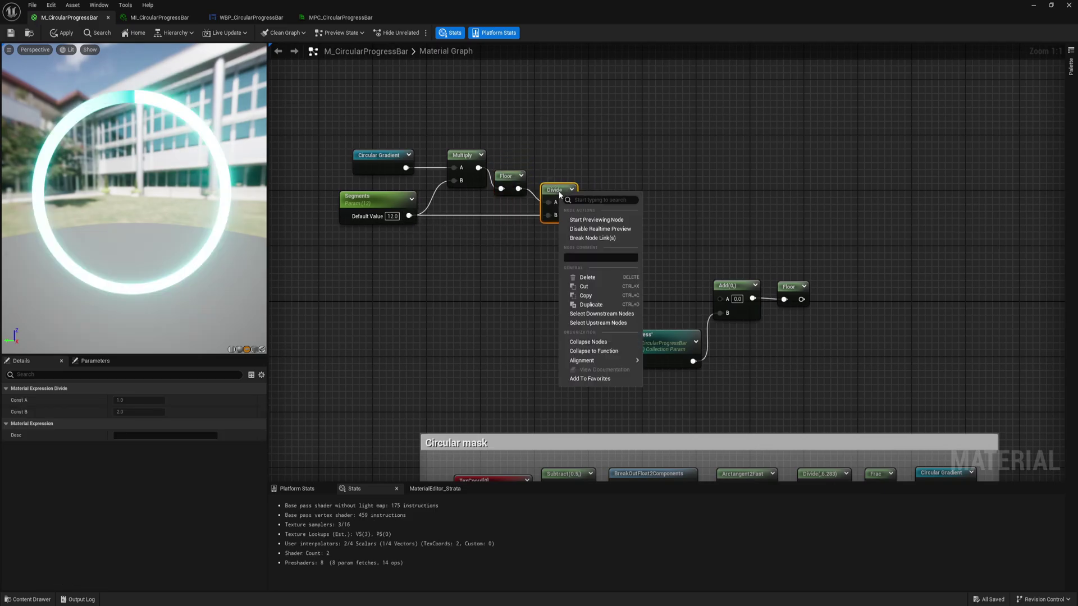
left_click(590, 221)
mouse_move(135, 183)
left_mouse_down()
mouse_move(121, 186)
mouse_move(131, 187)
left_mouse_up()
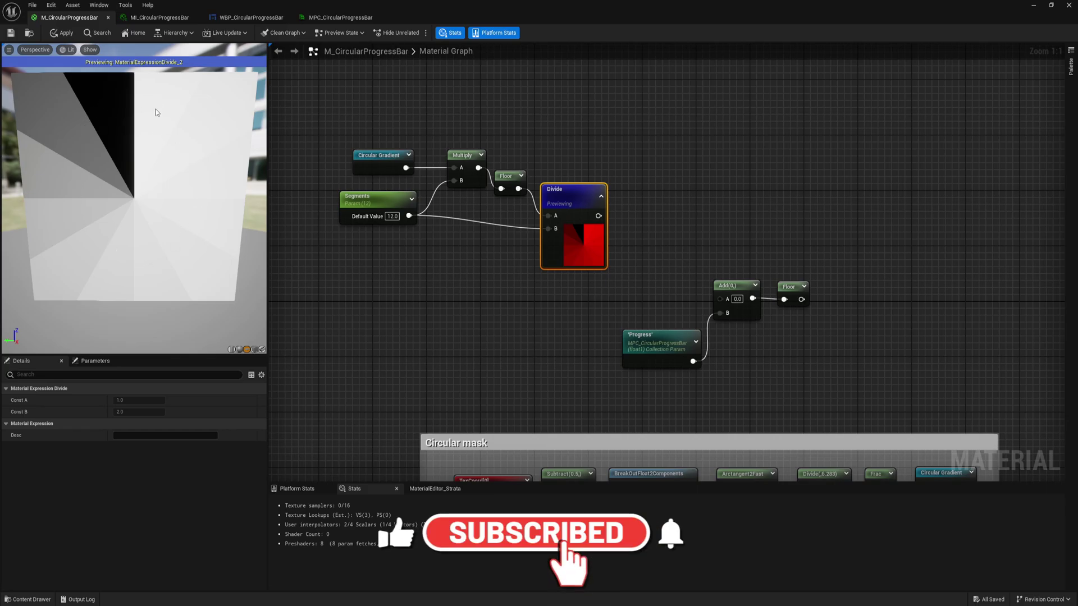
left_click(387, 203)
left_click(147, 425)
type("5")
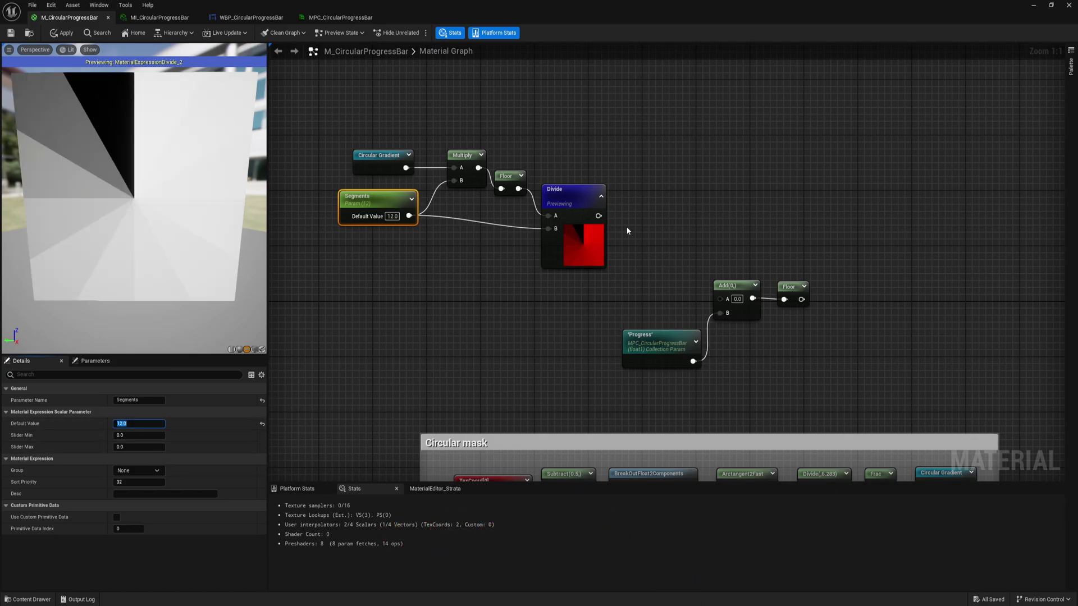
right_click(559, 189)
left_click(601, 209)
left_click(651, 179)
- Connect Divide to Add's A input and move the Add, Floor and Progress nodes up beside Divide
right_click_drag(653, 182, 613, 186)
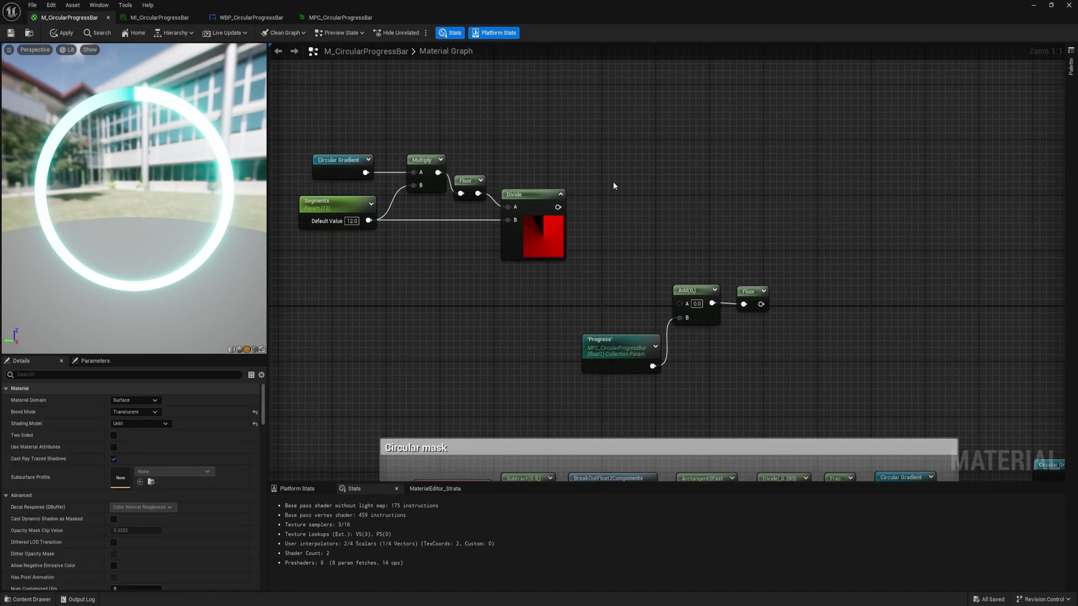
left_click_drag(692, 294, 627, 206)
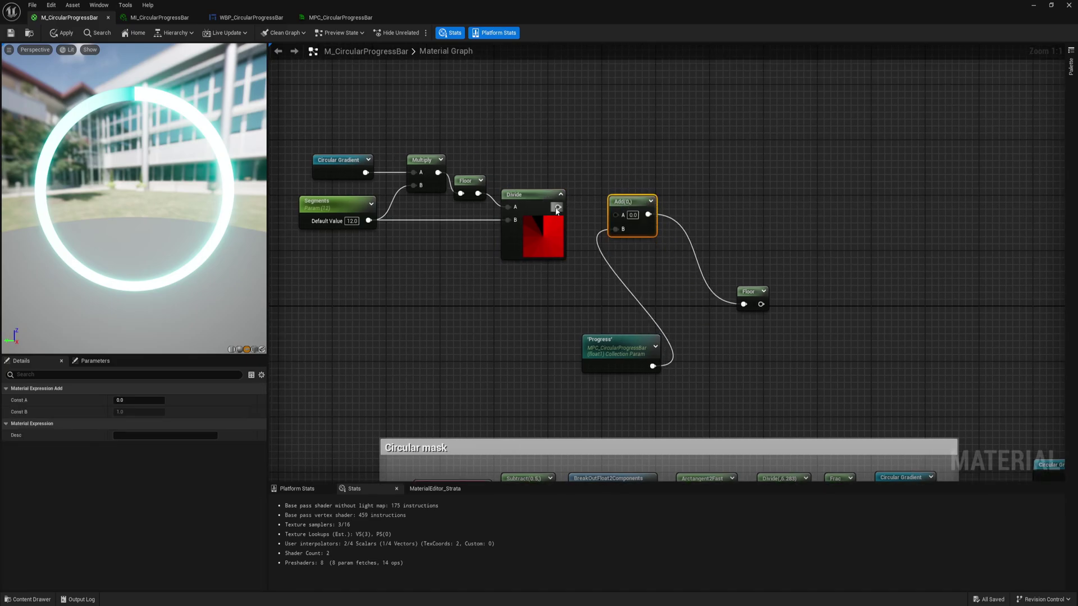
left_click_drag(557, 208, 633, 194)
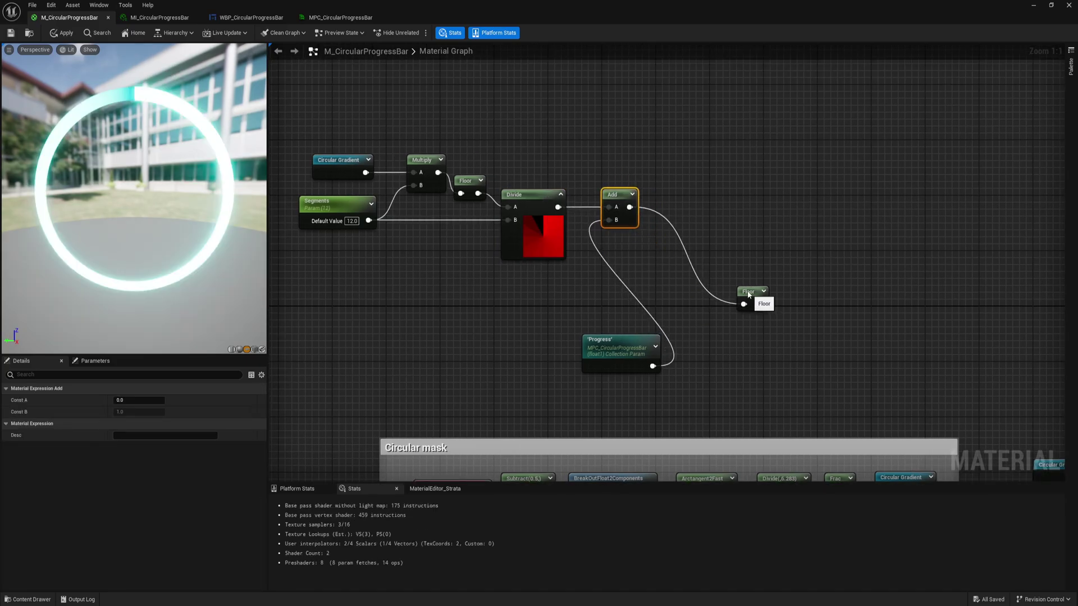
left_click_drag(748, 293, 660, 195)
left_click_drag(618, 344, 521, 275)
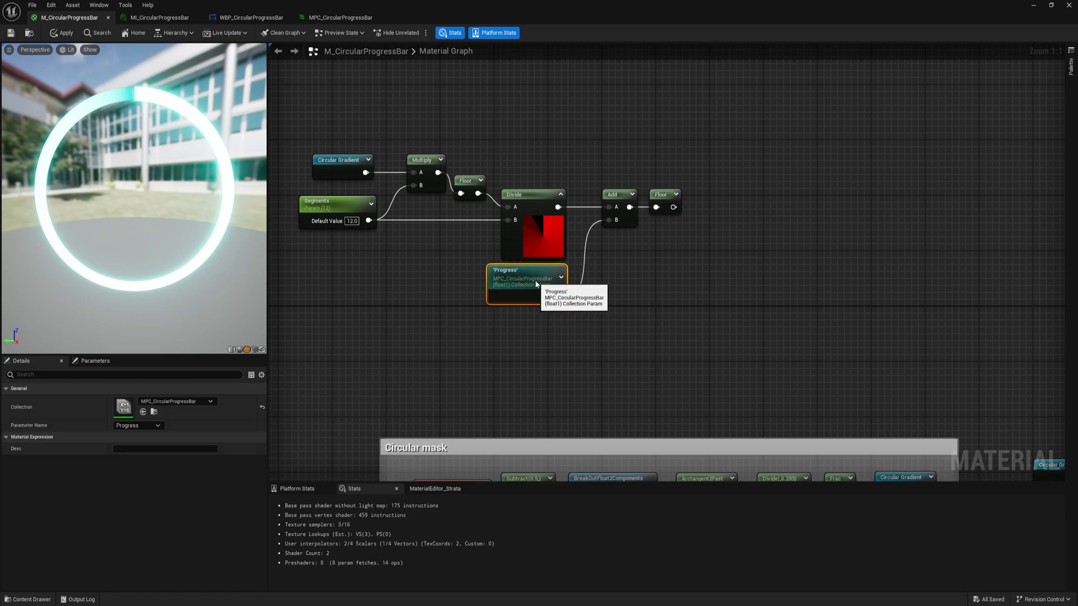
left_click(648, 292)
right_click_drag(564, 255, 579, 272)
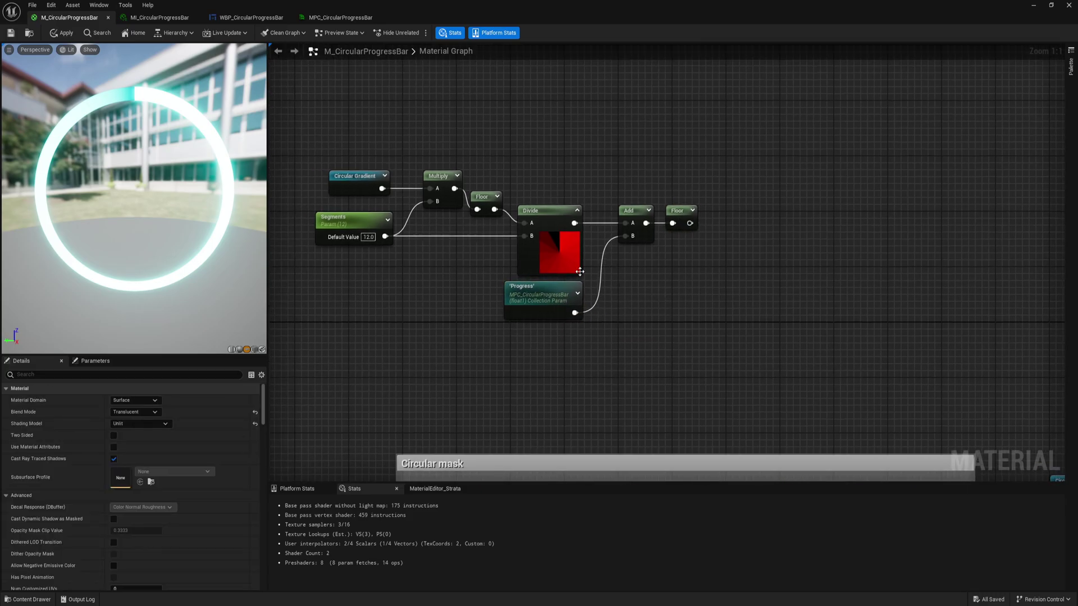
- Collapse the Divide node's thumbnail and move Add, Progress and the last Floor closer to it
left_click(580, 210)
left_click_drag(625, 213, 584, 214)
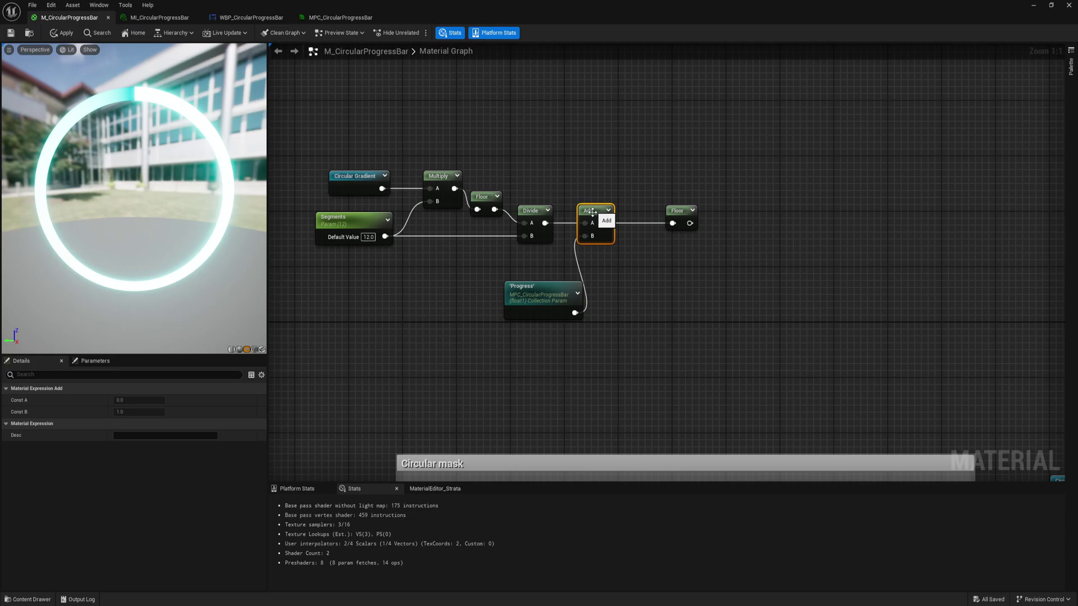
left_click_drag(555, 296, 519, 268)
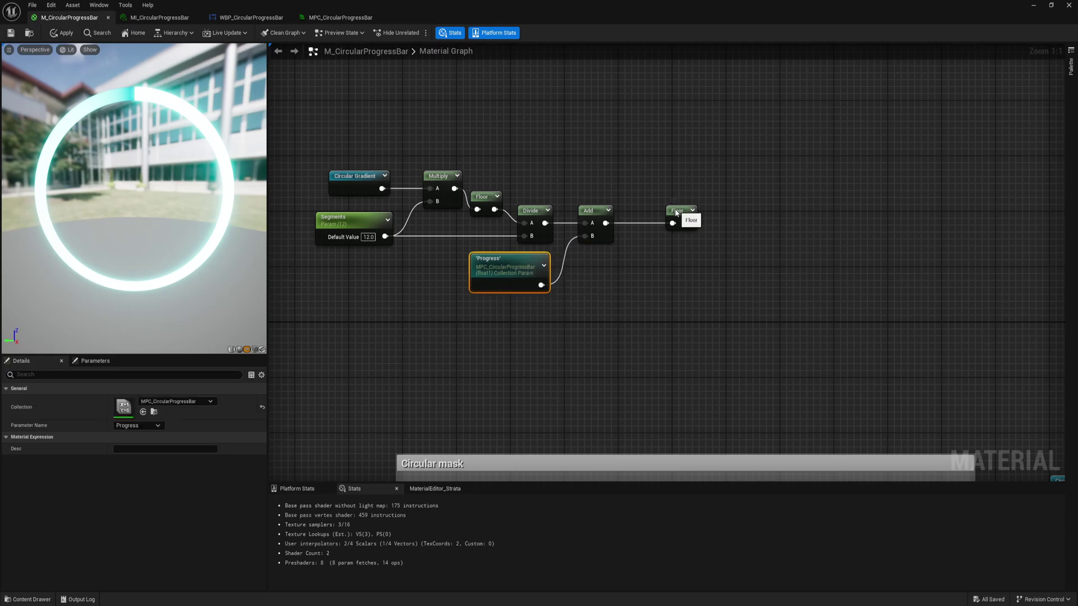
left_click_drag(676, 212, 636, 211)
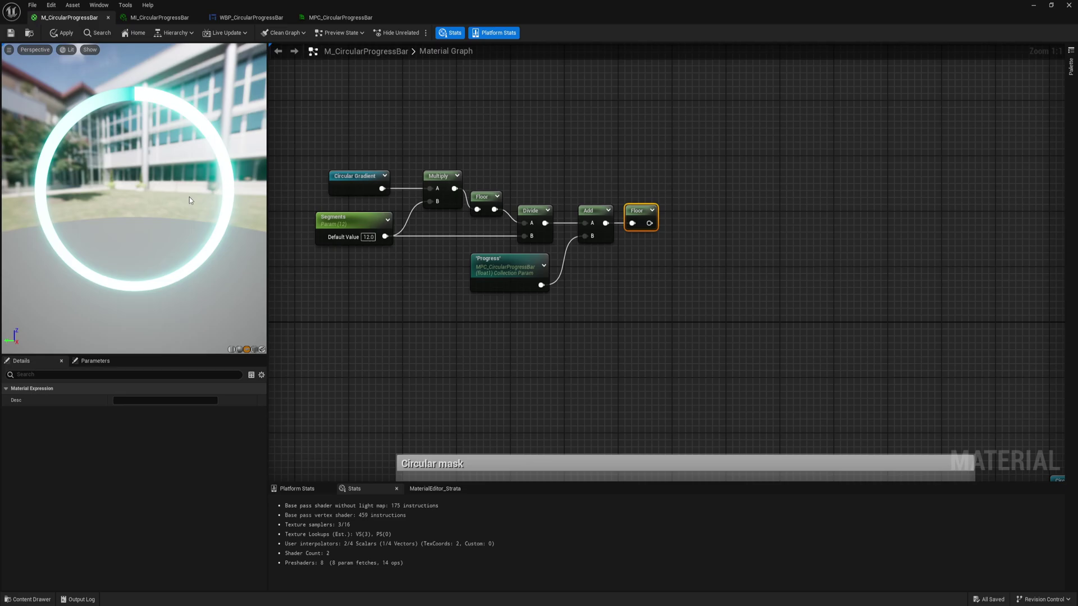
- Preview the last Floor node of the segment chain and select the Progress collection parameter node
right_click_drag(654, 300, 580, 294)
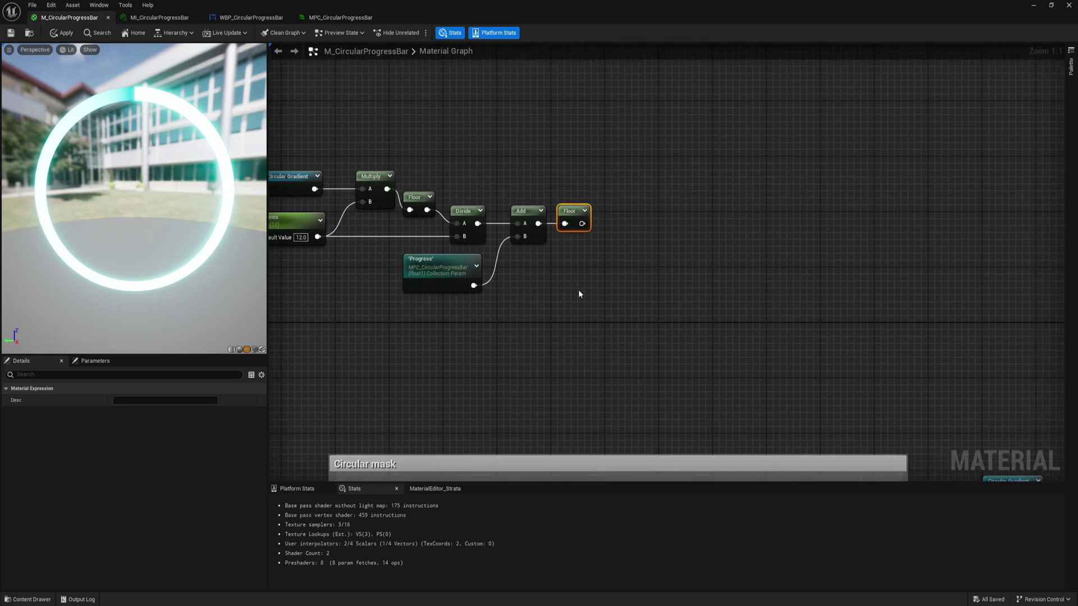
left_click(579, 294)
left_click(569, 211)
right_click(568, 211)
left_click(606, 240)
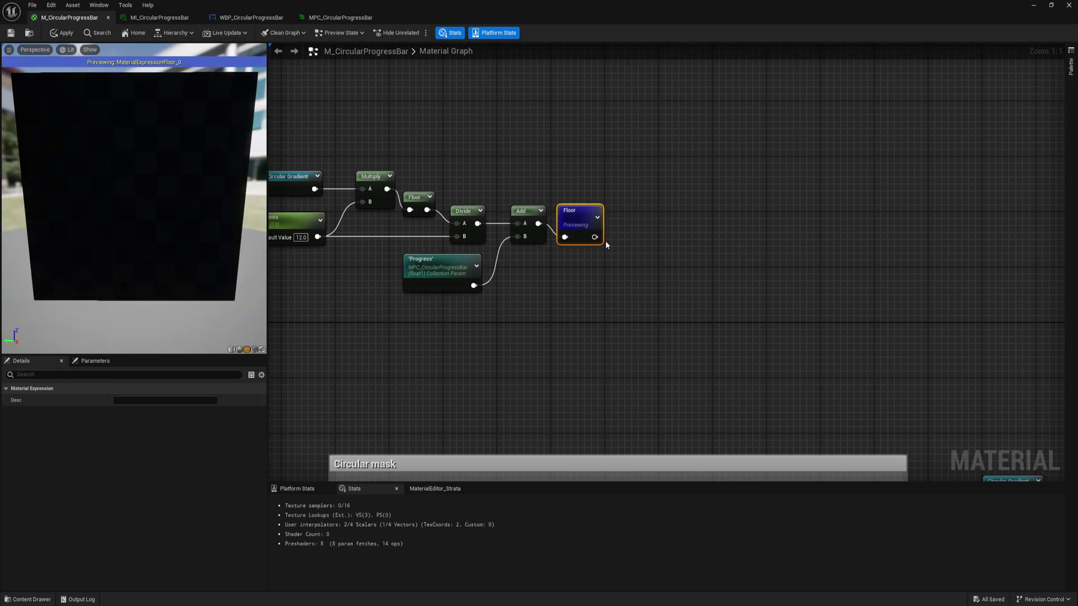
left_click(452, 263)
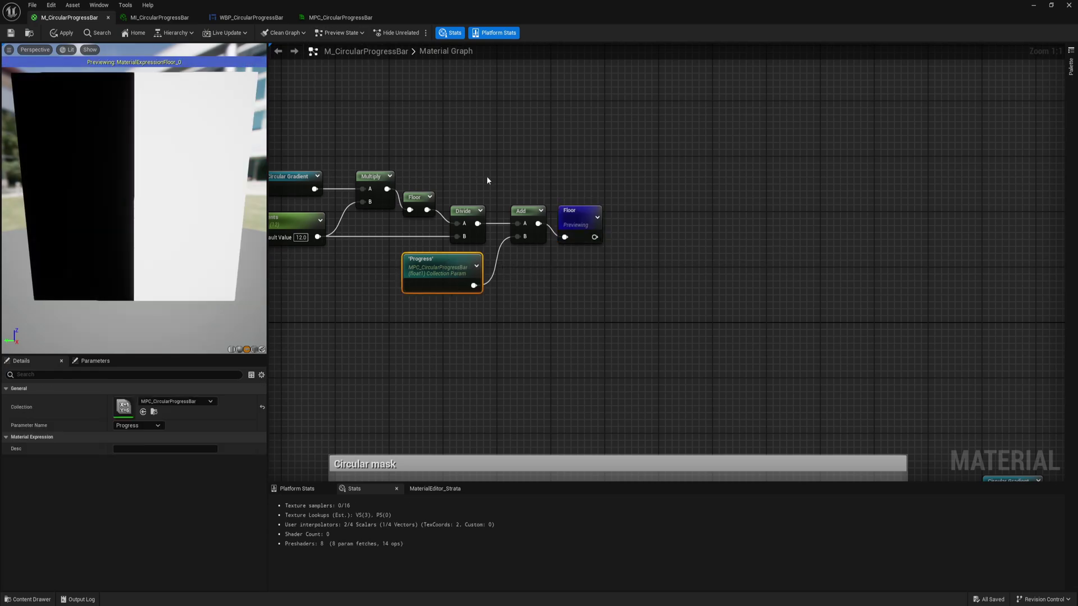
- Undock MPC_CircularProgressBar over the material graph, vary Progress's default value through about 0.62, and stop previewing Floor
left_click_drag(335, 19, 721, 201)
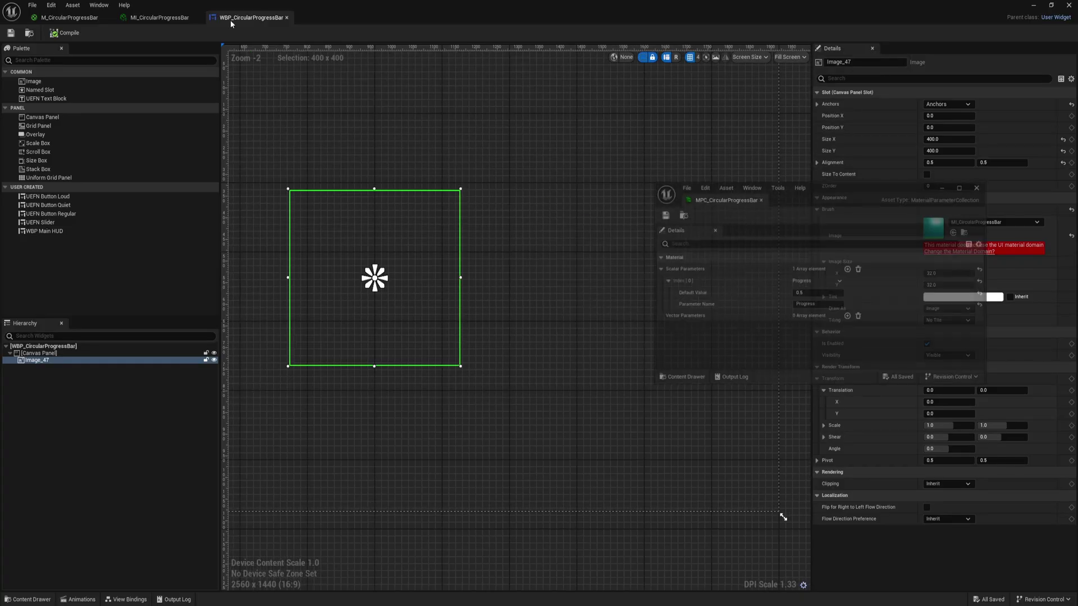
left_click(76, 18)
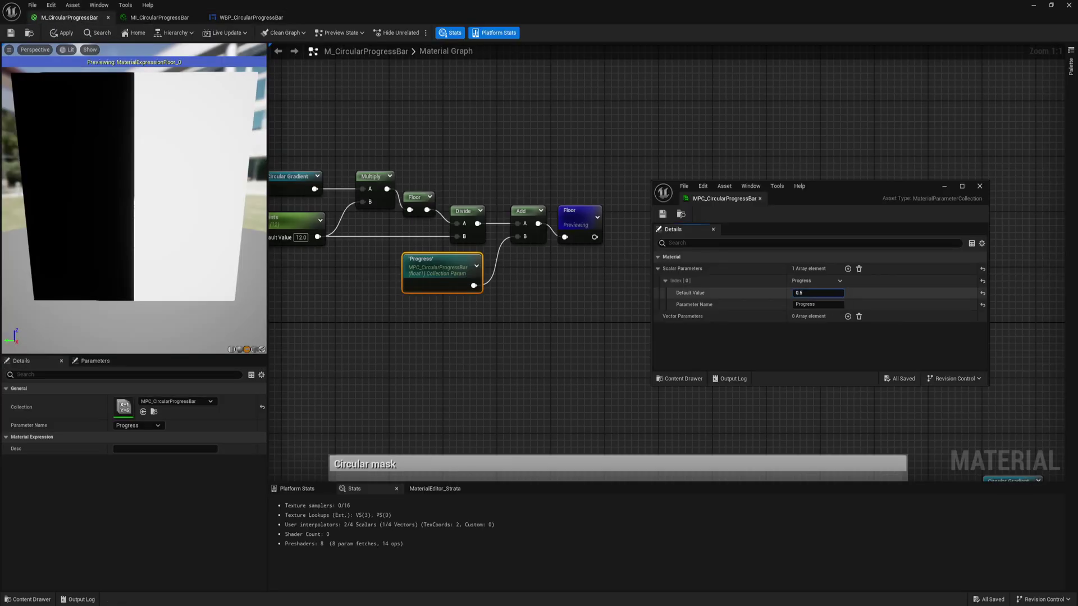
mouse_move(817, 292)
left_mouse_down()
mouse_move(783, 292)
mouse_move(850, 292)
mouse_move(777, 292)
mouse_move(820, 292)
left_mouse_up()
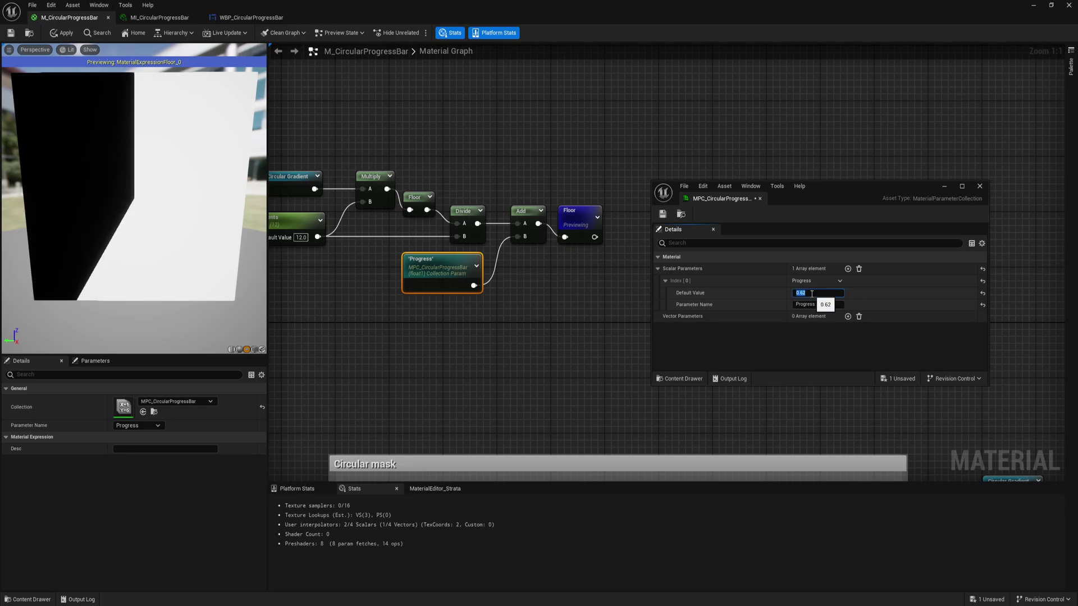
key("Return")
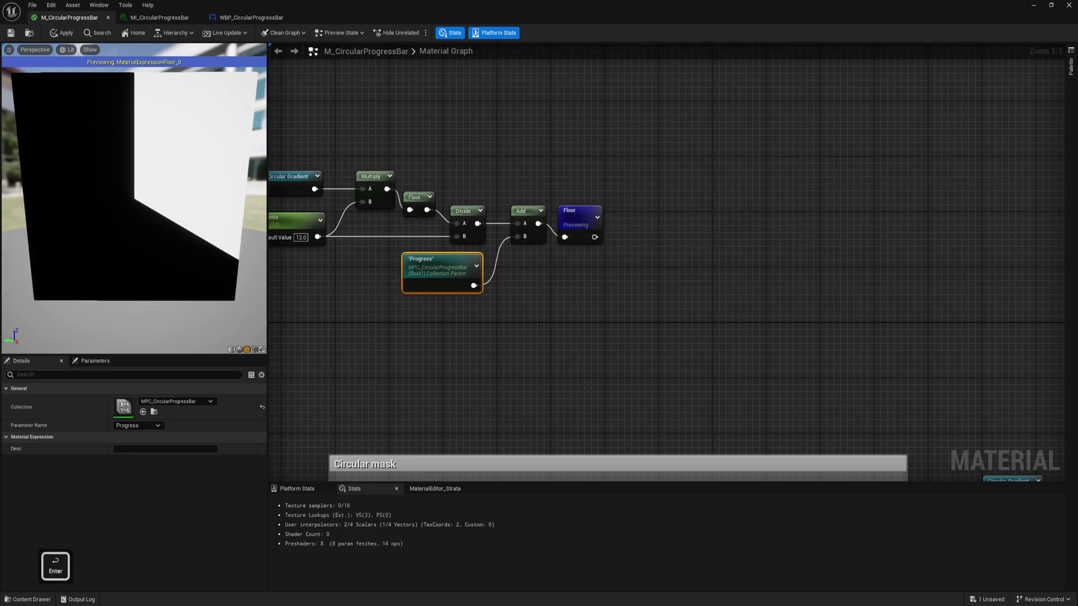
left_click(634, 267)
right_click_drag(634, 268, 650, 277)
right_click(593, 223)
left_click(614, 245)
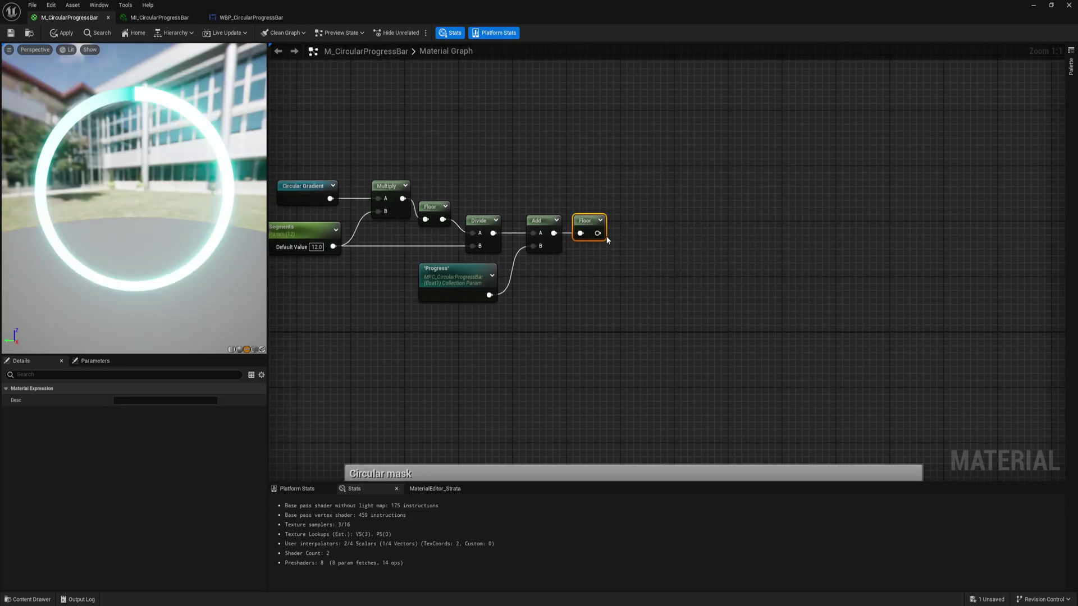
- Create a named reroute called Progress Mask from the last Floor's output and place it beside that node
left_click_drag(598, 233, 629, 236)
left_click(672, 294)
type("Progre")
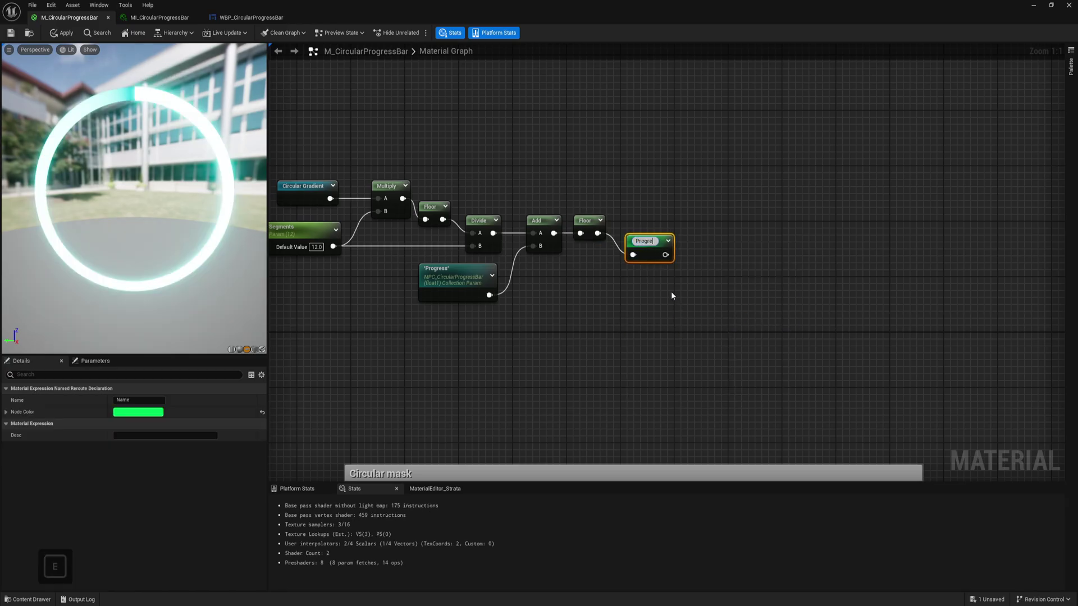
type("ss Mask")
key("Return")
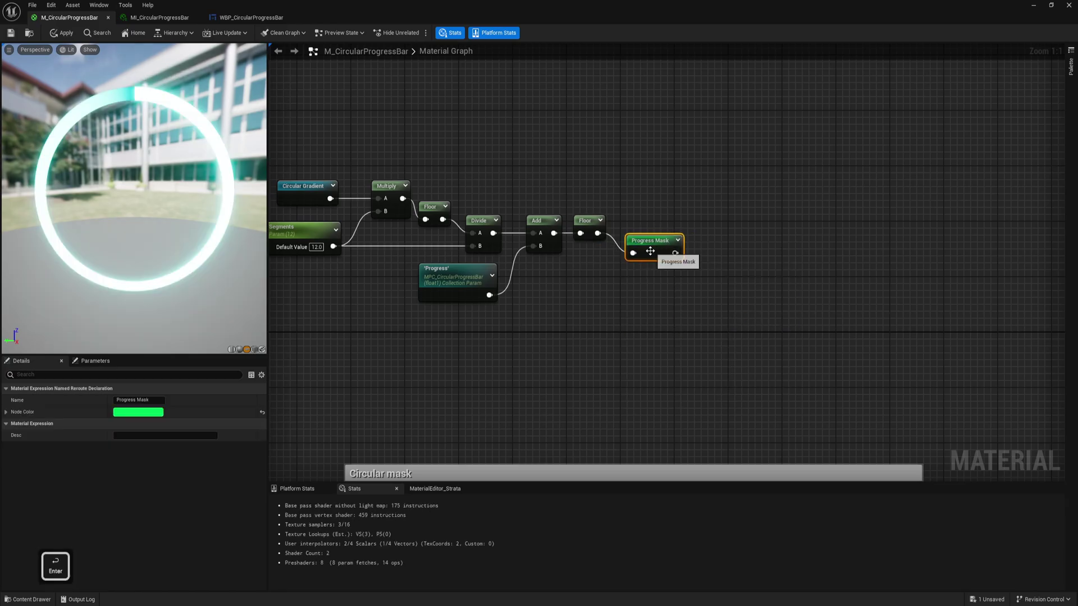
left_click_drag(650, 251, 638, 232)
- Wrap the whole segment chain, from Circular Gradient to Progress Mask, in a comment titled "Sections mask and progress"
right_click_drag(564, 291, 683, 288)
left_click_drag(803, 131, 328, 359)
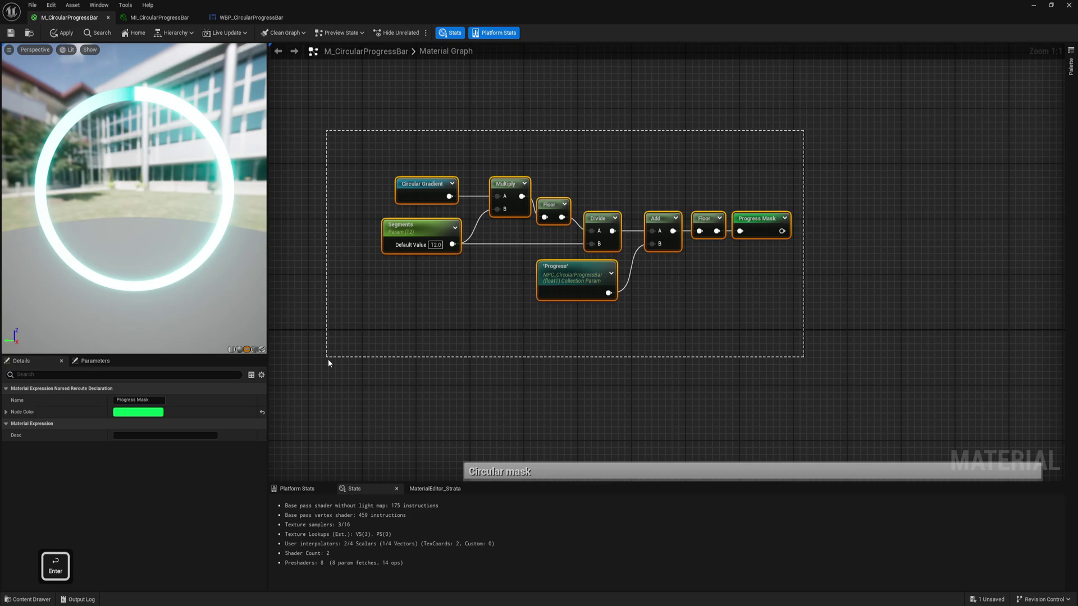
type("cSections mask and progre")
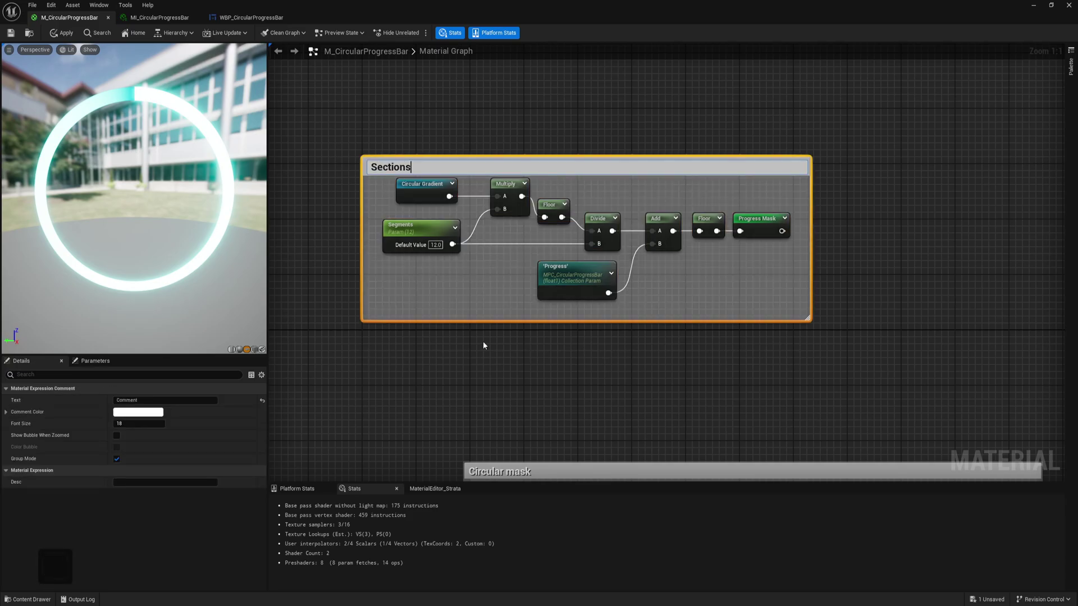
type("ss")
key("Return")
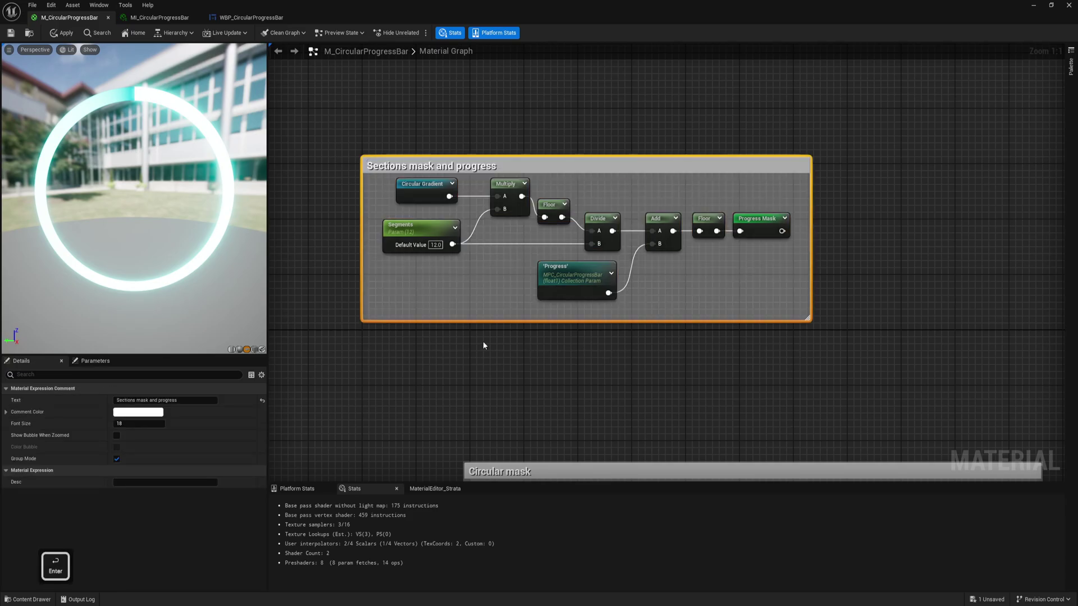
- Turn on Show Bubble When Zoomed for the comment and extend its upper edge slightly above the nodes
left_click(116, 435)
left_click_drag(505, 159, 506, 152)
left_click(611, 116)
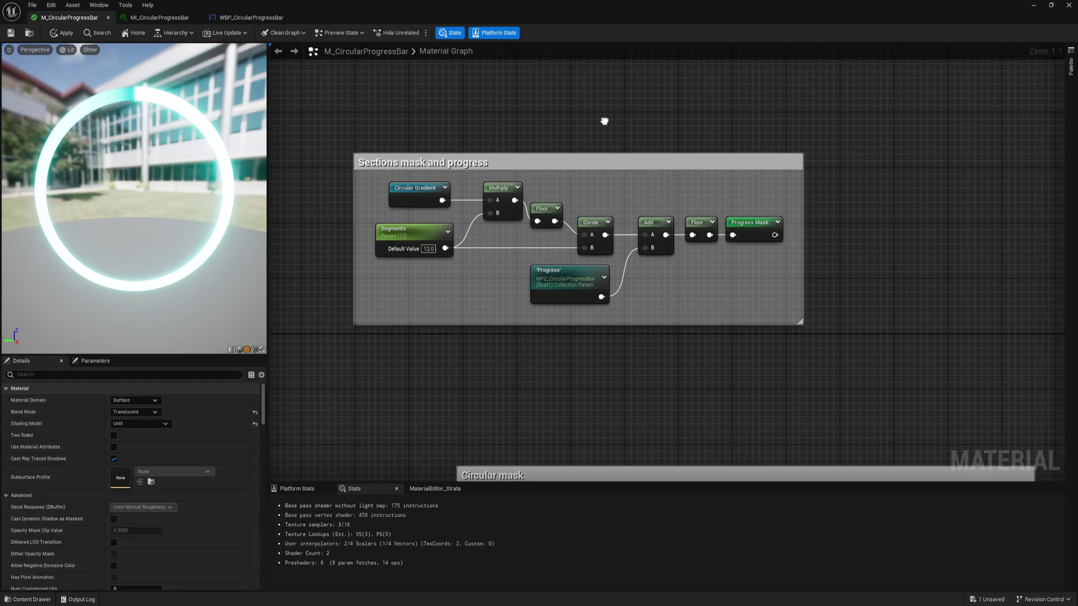
right_click_drag(603, 120, 588, 153)
left_click(551, 197)
left_click_drag(619, 186, 563, 192)
left_click(645, 130)
right_click_drag(645, 130, 605, 147)
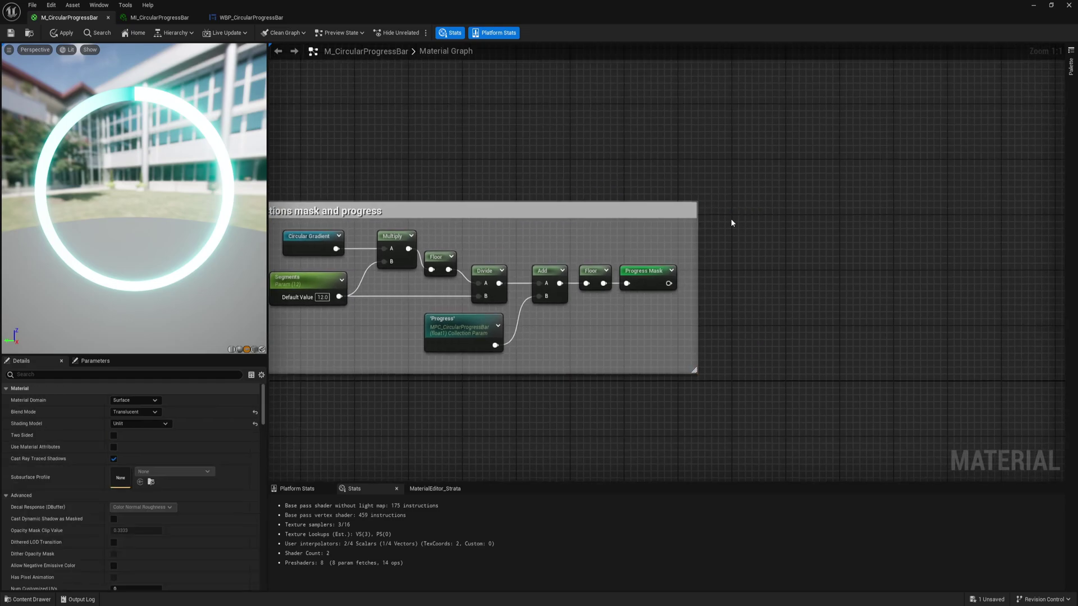
- Add a Subtract node beside the comment, feeding Multiply's output into A and the first Floor's output into B
right_click(762, 242)
type("sub")
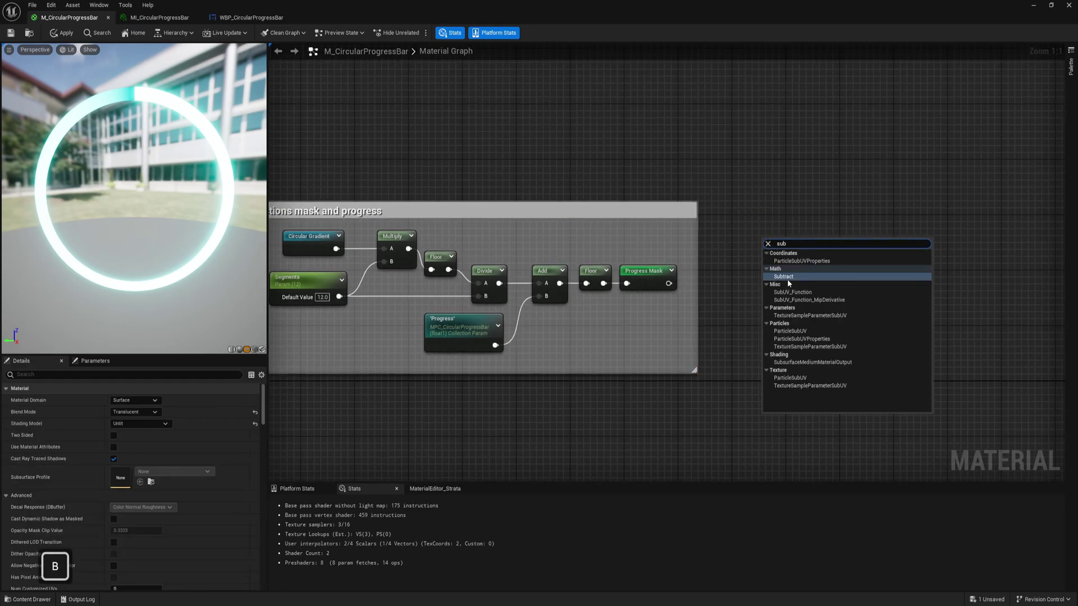
left_click(786, 275)
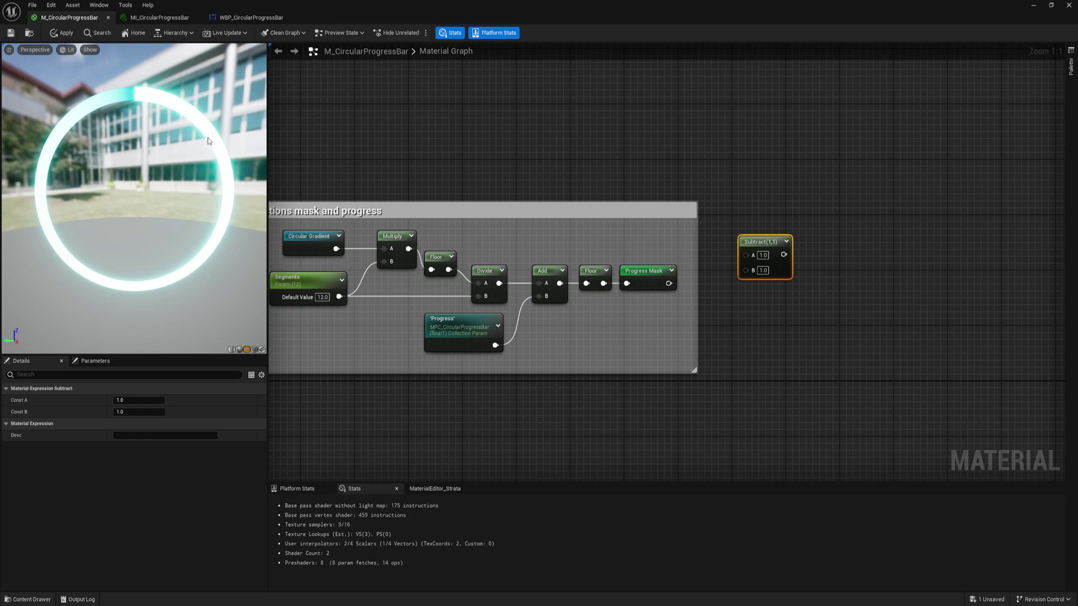
right_click_drag(530, 187, 527, 188)
left_click_drag(430, 245, 769, 250)
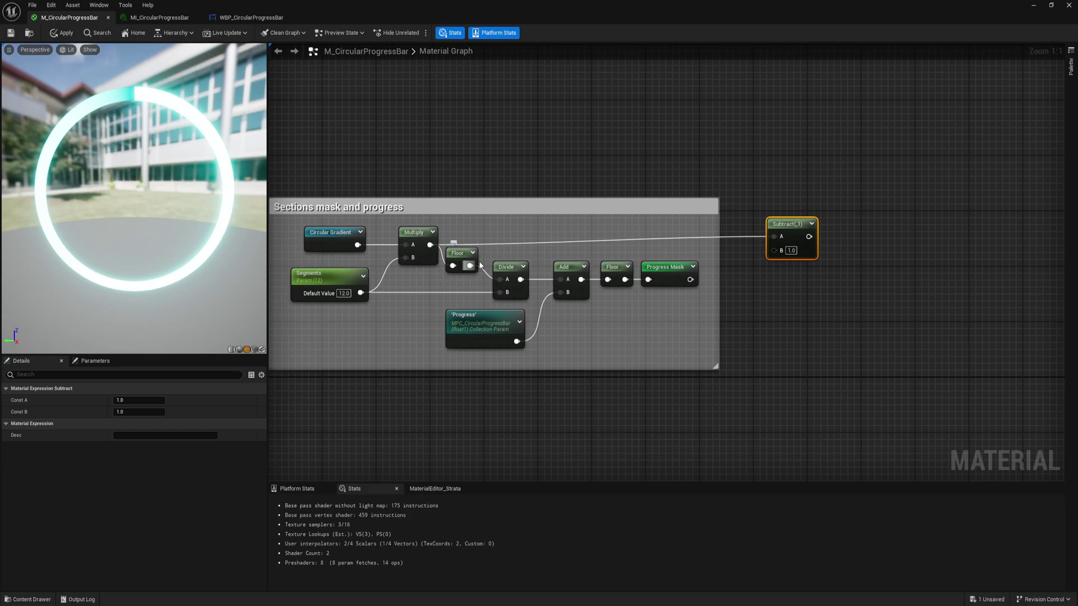
left_click_drag(470, 265, 780, 251)
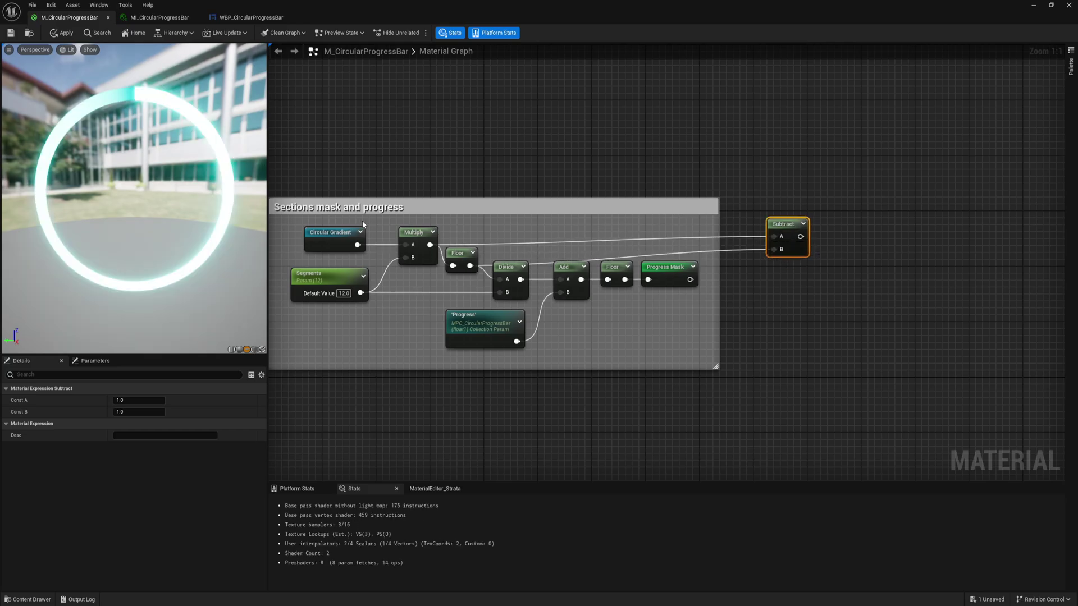
- Move Circular Gradient, Multiply and the first Floor up slightly and align Subtract with their wires
left_click_drag(363, 224, 462, 248)
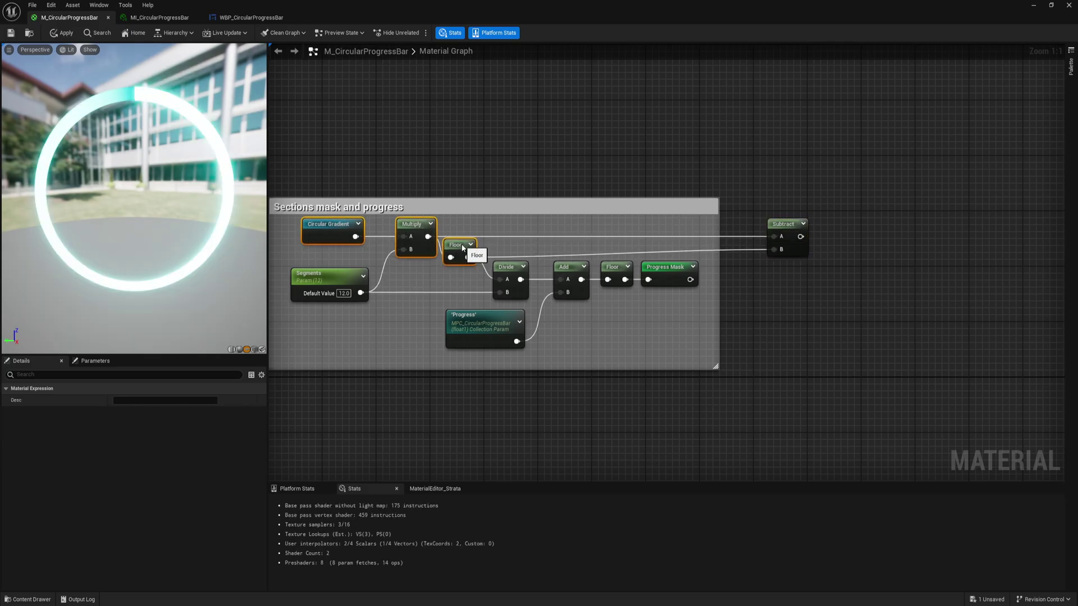
left_click(513, 153)
left_click_drag(796, 226, 809, 226)
left_click(757, 190)
right_click_drag(787, 174, 695, 173)
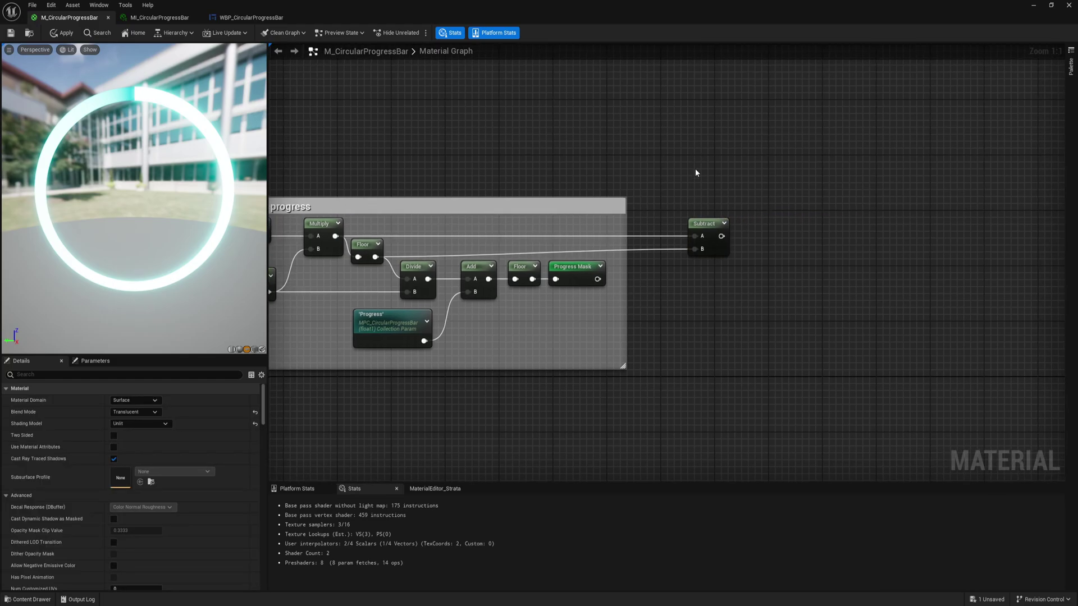
- Preview the Subtract node and rotate the preview mesh to examine the gradient within each segment
right_click(712, 241)
left_click(747, 265)
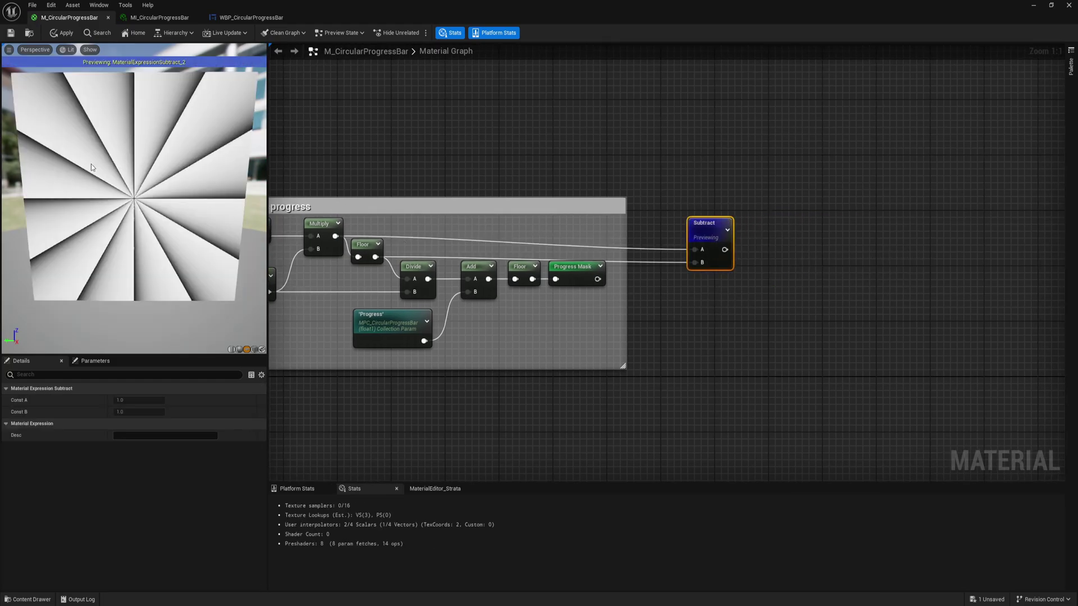
left_click_drag(91, 167, 133, 170)
right_click_drag(445, 146, 382, 138)
left_click(564, 147)
right_click_drag(564, 147, 486, 147)
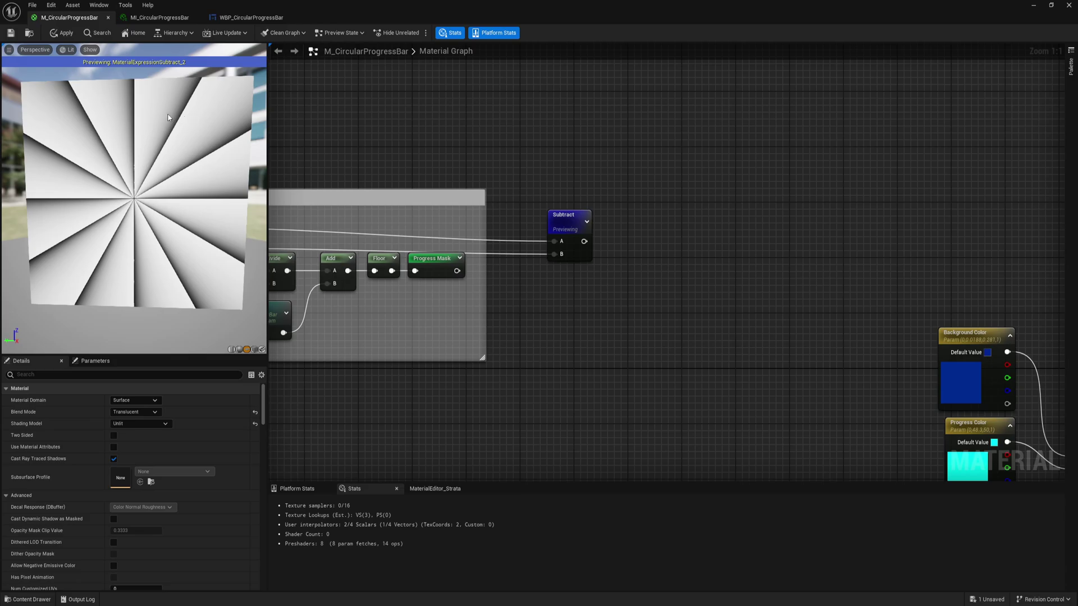
- Add a OneMinus (1-x) node beside Subtract and connect Subtract's output to it
right_click_drag(628, 243, 586, 237)
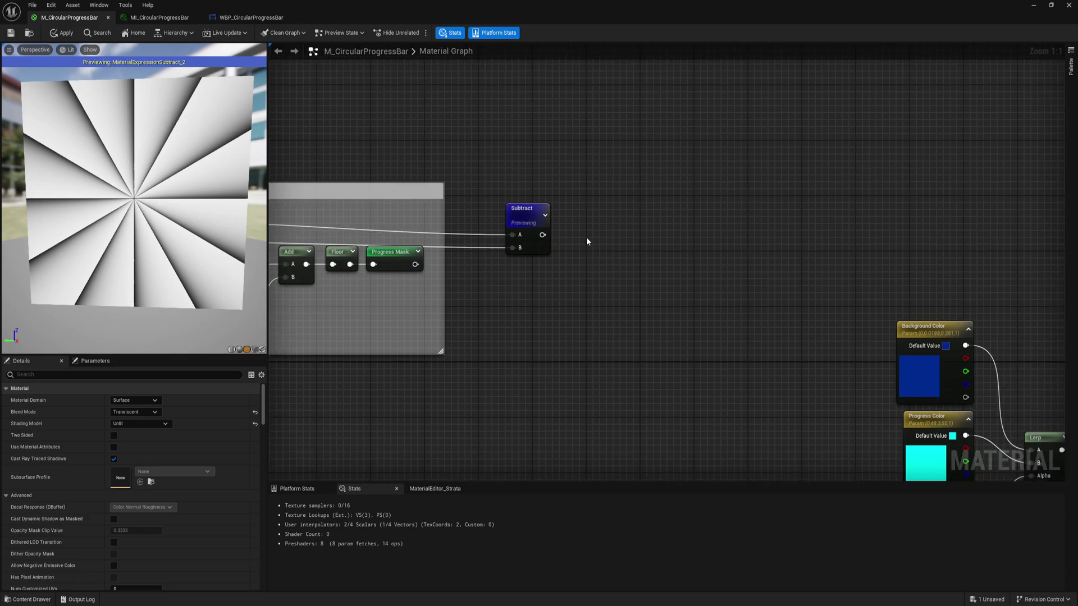
right_click(575, 234)
type("on")
left_click(614, 337)
left_click_drag(542, 234, 592, 250)
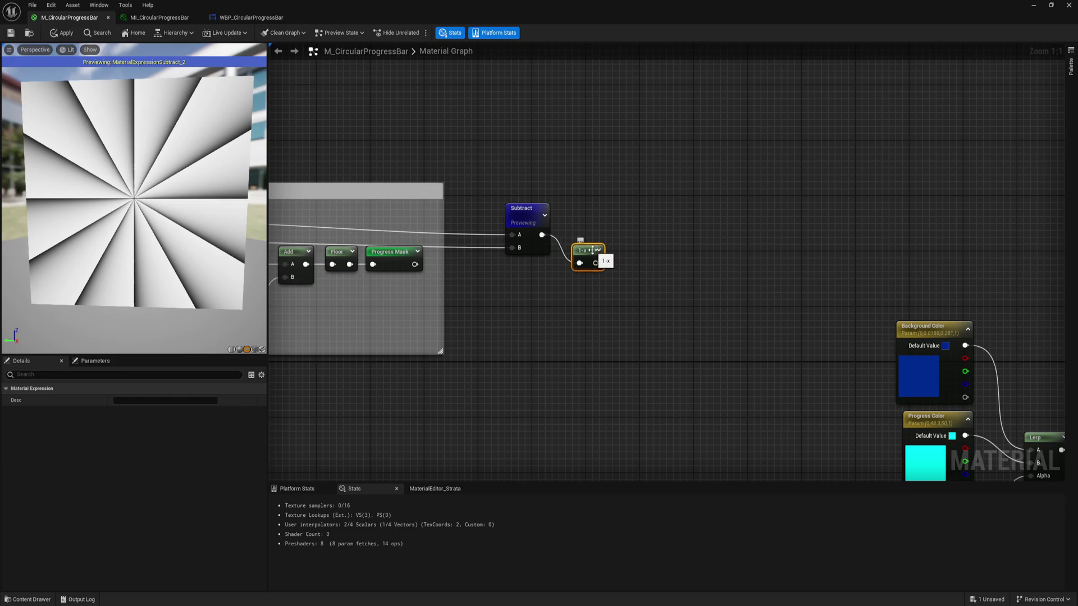
- Add a Min node with Subtract's output in A and the 1-x output in B, and preview it
right_click(637, 231)
type("min")
left_click(671, 247)
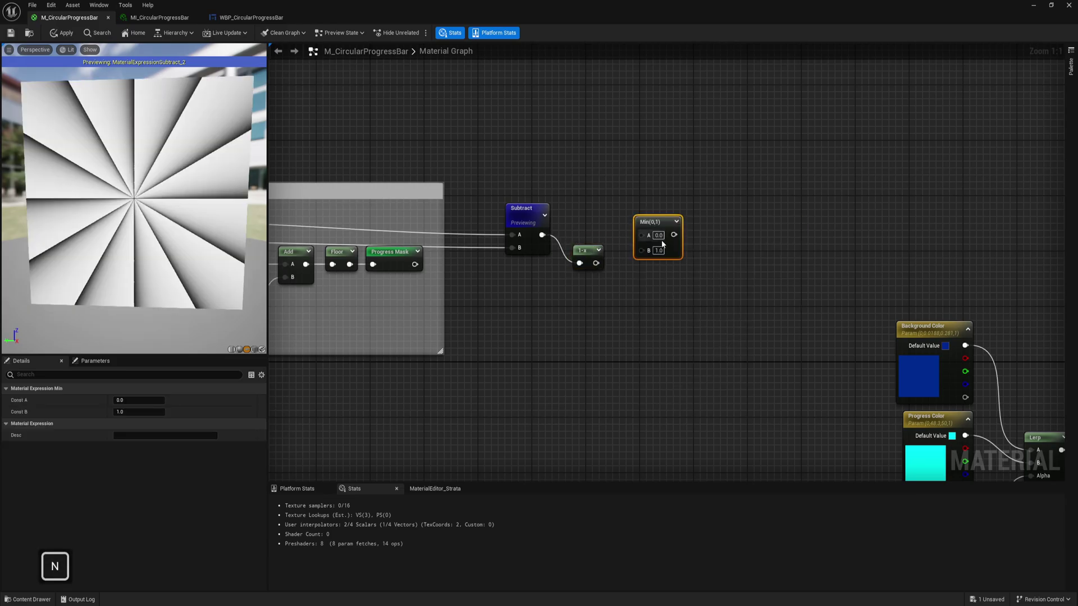
left_click_drag(596, 263, 641, 236)
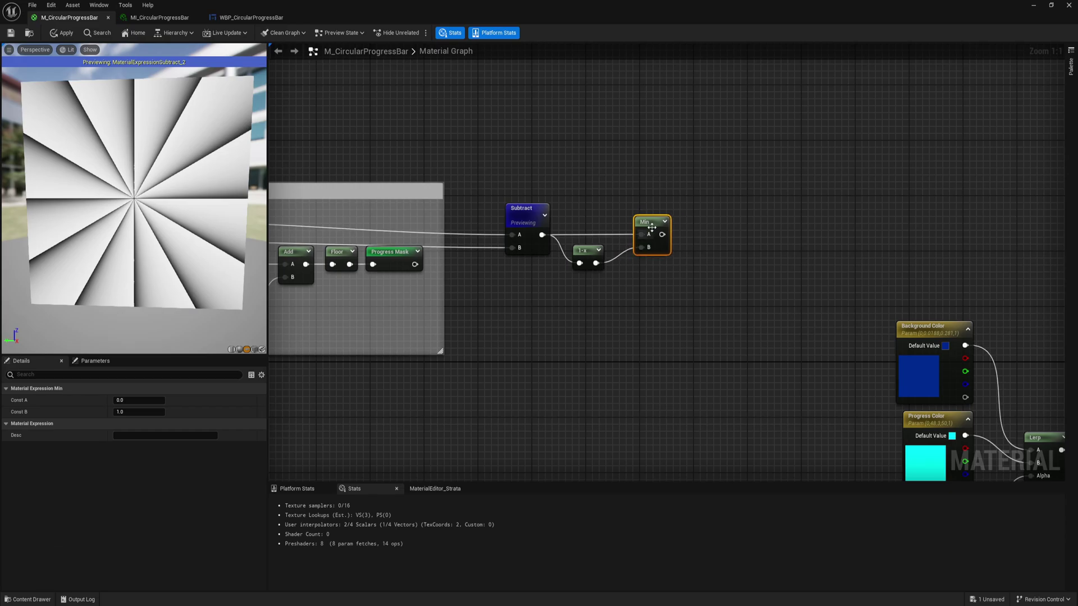
right_click(649, 225)
left_click(675, 251)
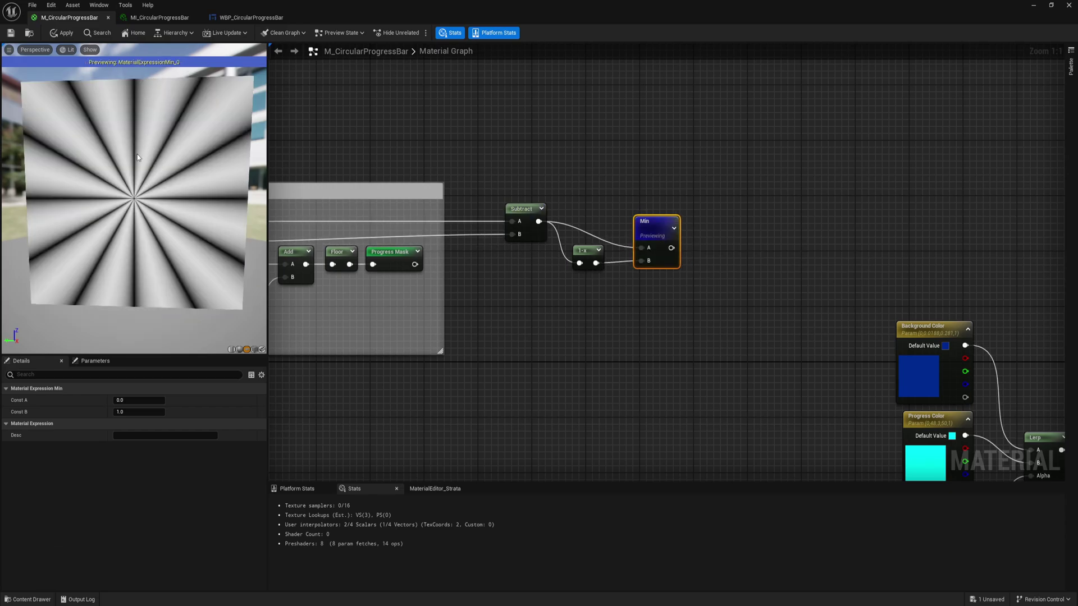
- Move the 1-x and Min nodes closer to Subtract and stop previewing Min
left_click_drag(579, 249, 565, 229)
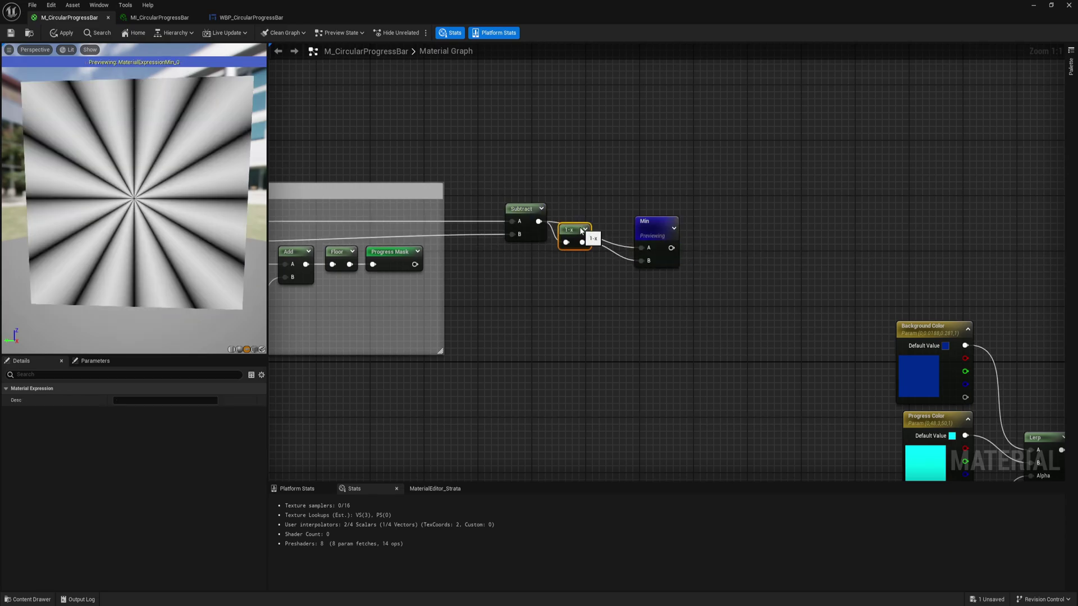
left_click_drag(644, 224, 616, 210)
right_click(615, 200)
left_click(644, 231)
left_click(696, 201)
- Add a Step node beside Min and connect Min's output to its X input
right_click_drag(698, 203, 616, 198)
right_click(588, 213)
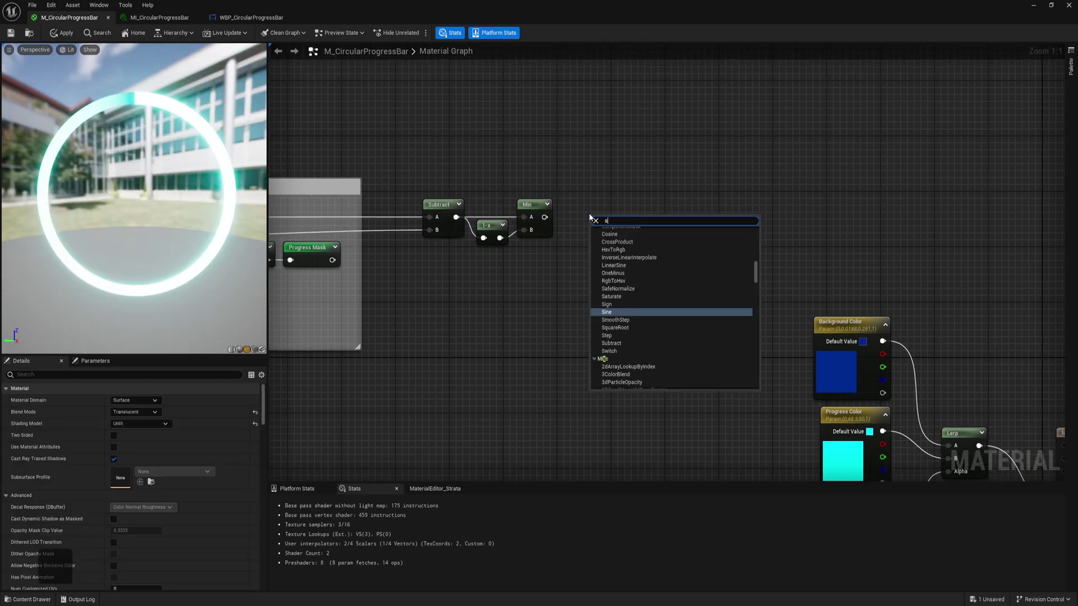
type("step")
key("Return")
left_click_drag(608, 219, 590, 190)
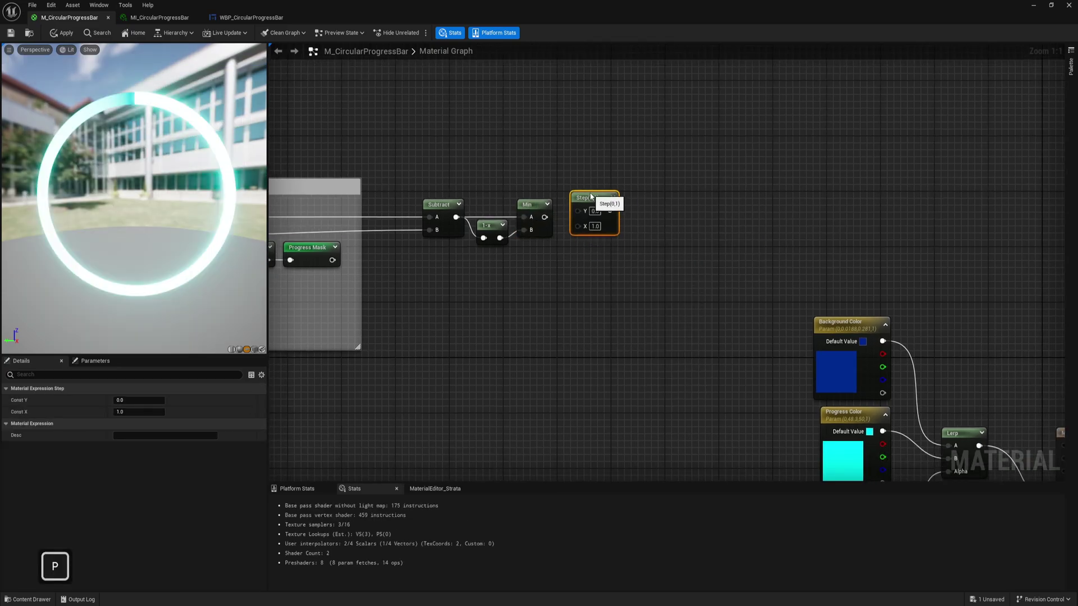
left_click_drag(544, 217, 578, 218)
right_click_drag(506, 161, 553, 170)
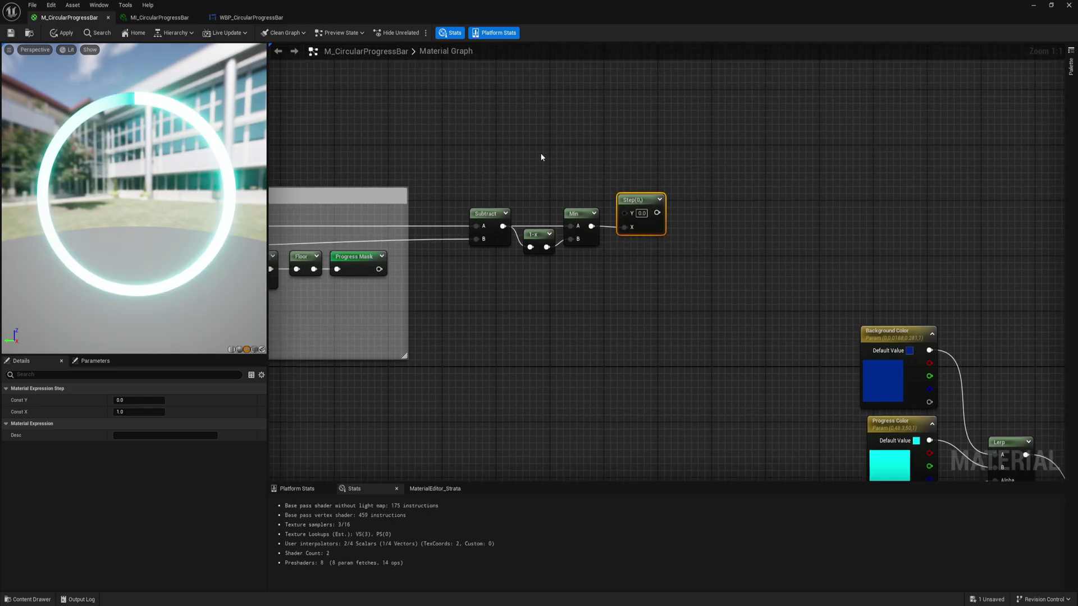
- Create a scalar parameter named Segments Width, place it above Min and connect it to Step's Y input
key("s")
left_click(542, 157)
type("Segments")
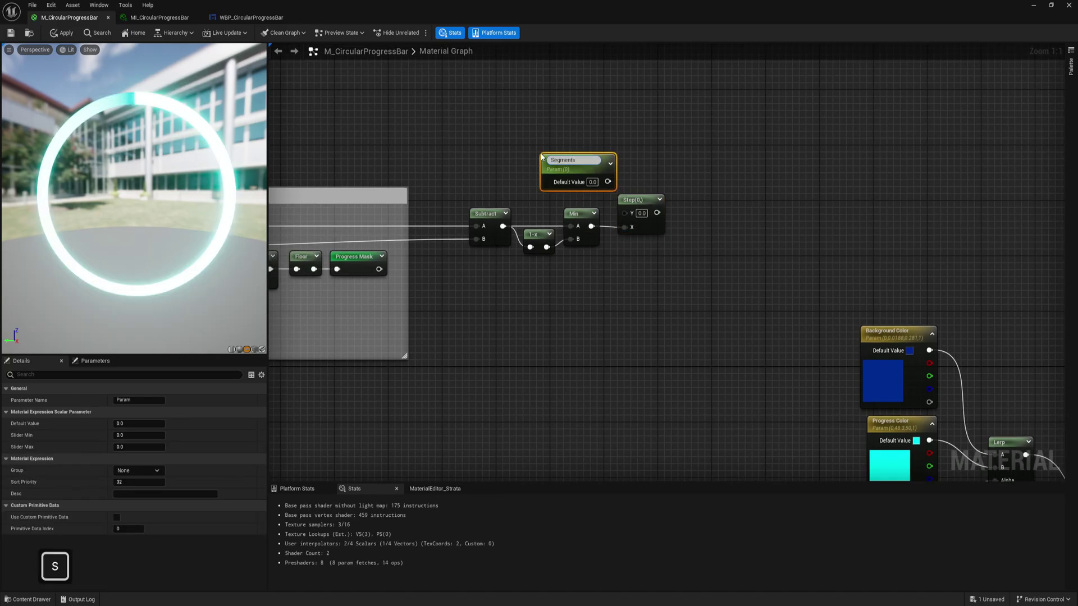
type(" Width")
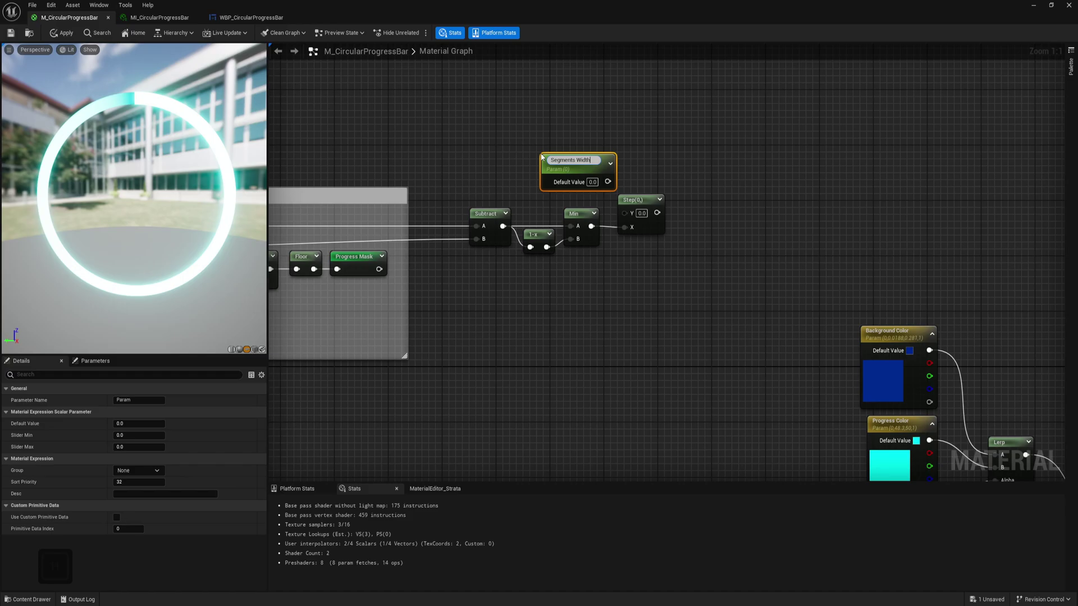
key("Return")
left_click_drag(603, 166, 624, 212)
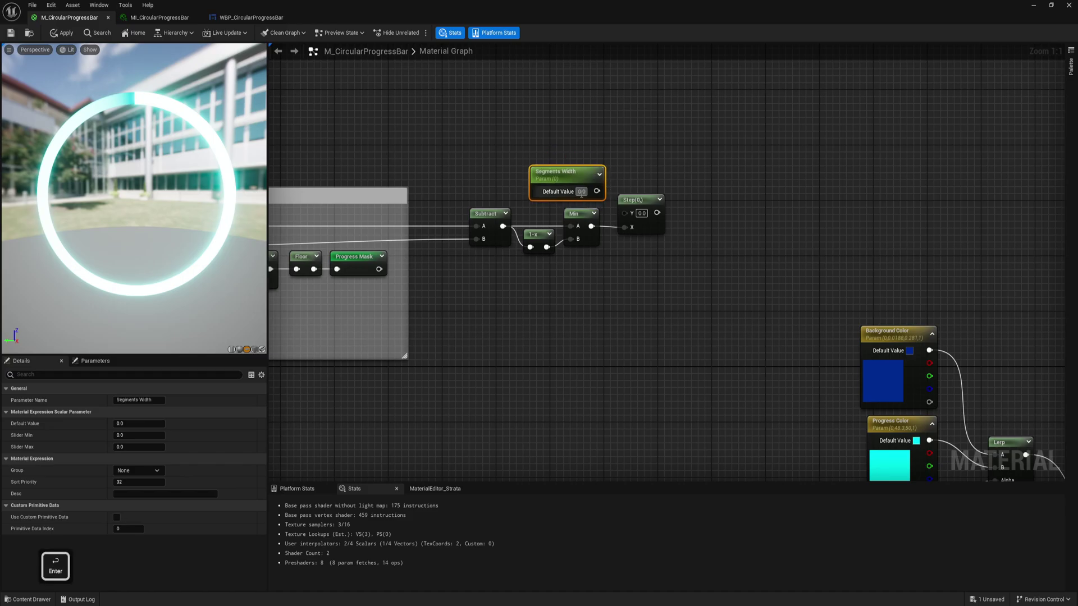
- Preview the Step node and set Segments Width's default value to 0.16
right_click(639, 205)
left_click(664, 230)
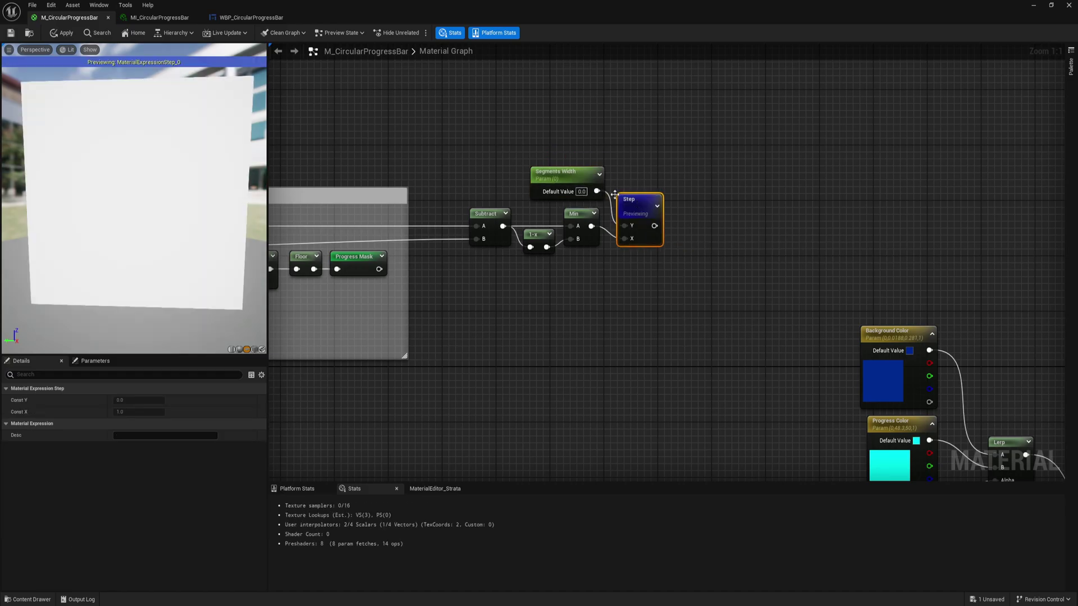
left_click(571, 181)
left_click_drag(130, 424, 135, 423)
key("Return")
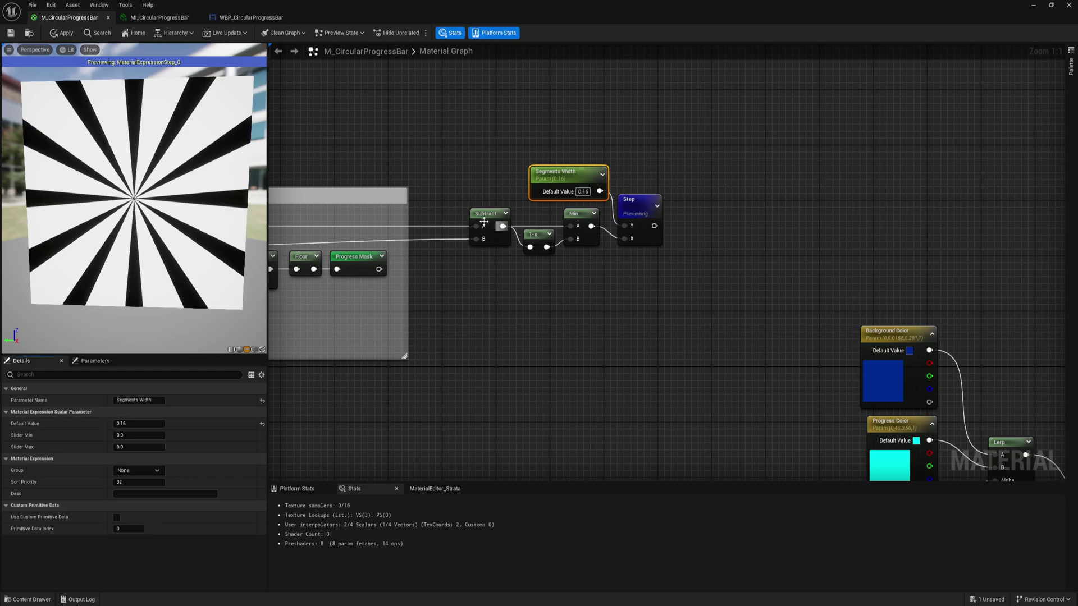
right_click_drag(393, 174, 428, 164)
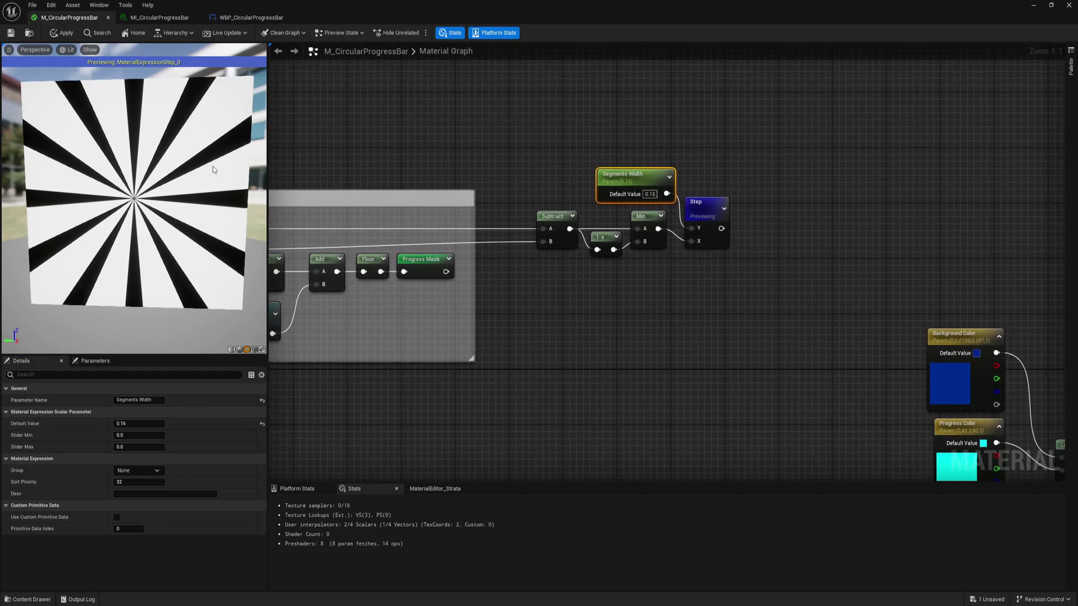
left_click_drag(125, 424, 135, 424)
right_click_drag(594, 193, 523, 202)
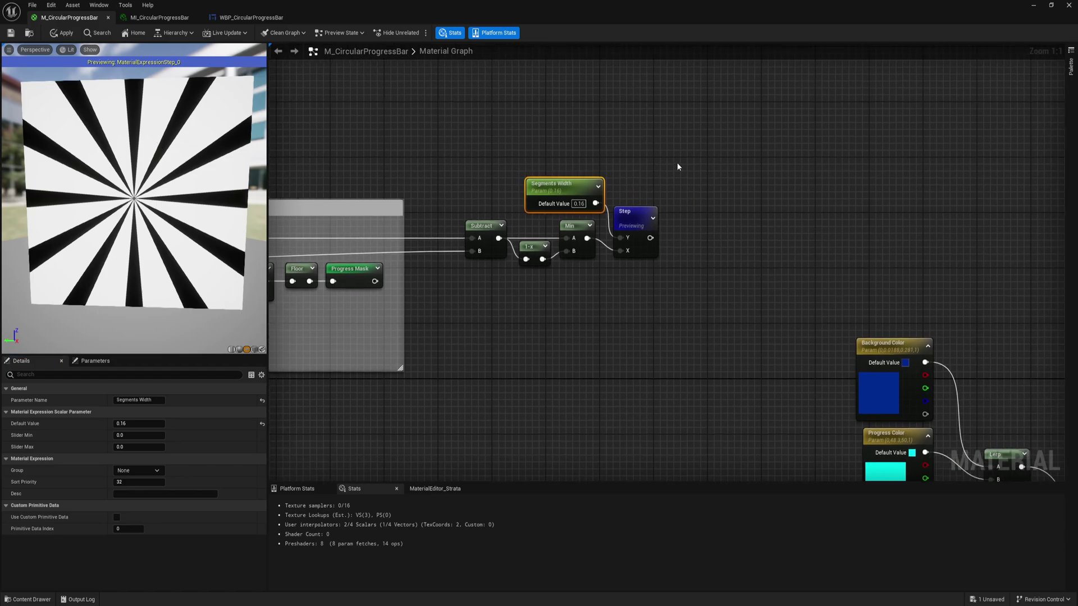
- Add a SmoothStep node above the Step node and connect Min's output to its Value input
right_click(679, 166)
type("smoo")
left_click(701, 187)
left_click_drag(701, 168, 711, 138)
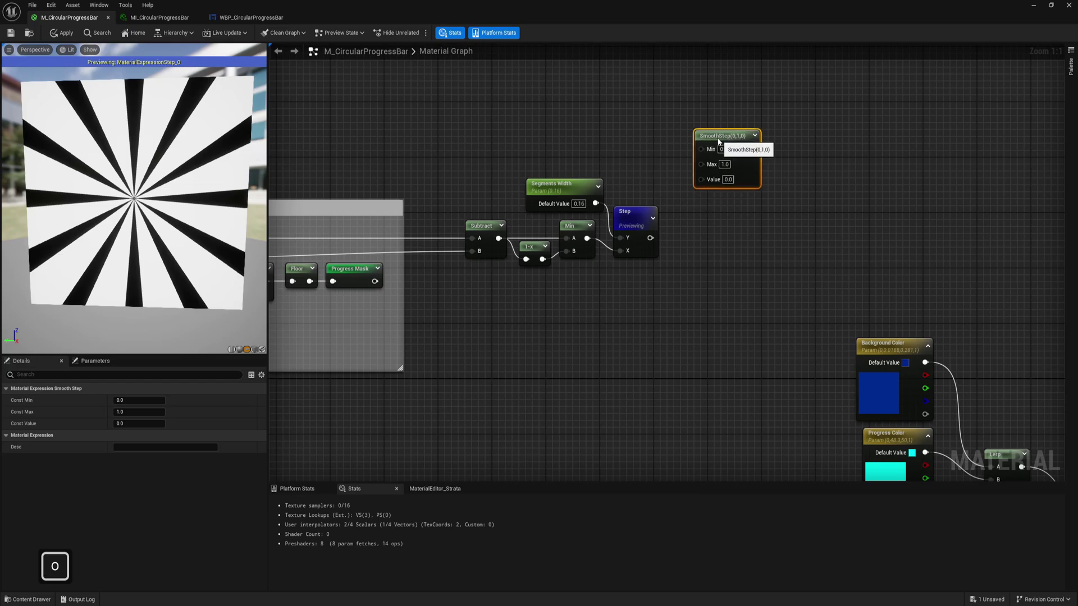
left_click(634, 221)
right_click_drag(634, 221, 610, 255)
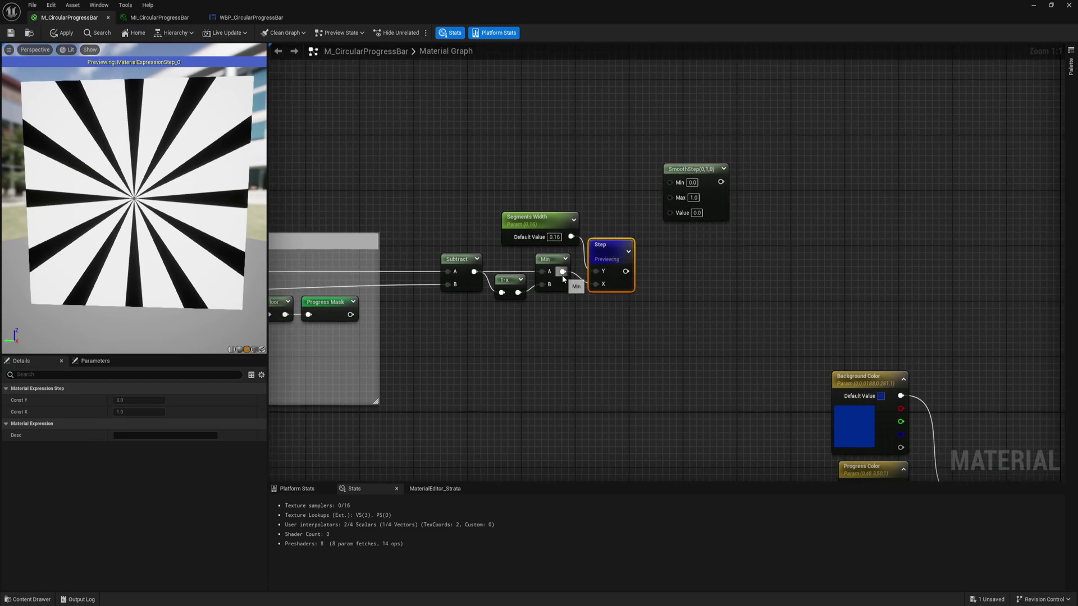
left_click_drag(562, 272, 678, 212)
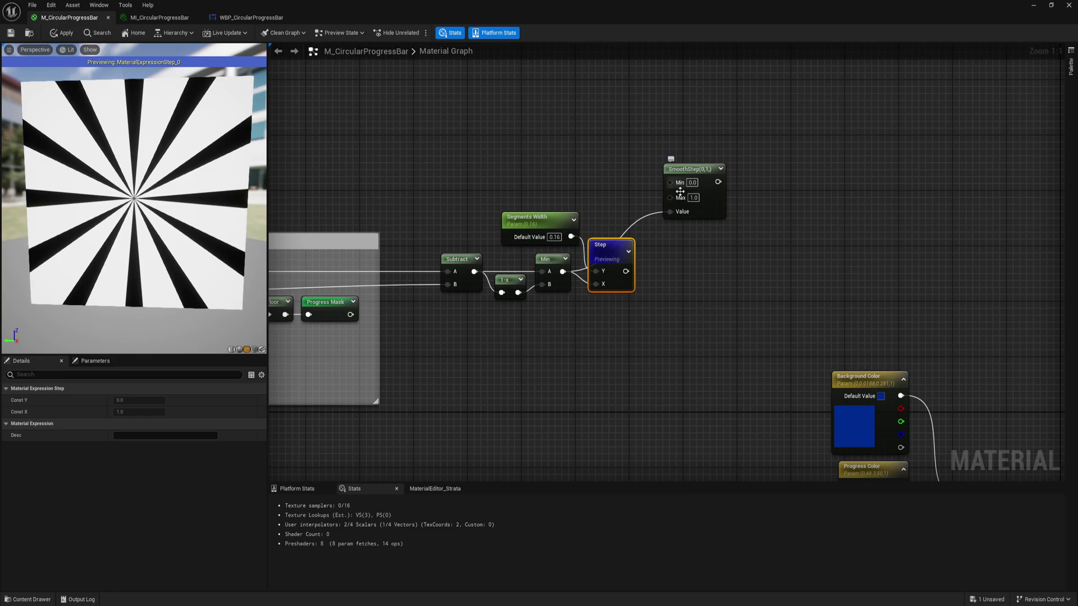
- Preview the SmoothStep node, move it slightly and set its Max to 0.2 and then 0.4
right_click(692, 168)
left_click(710, 196)
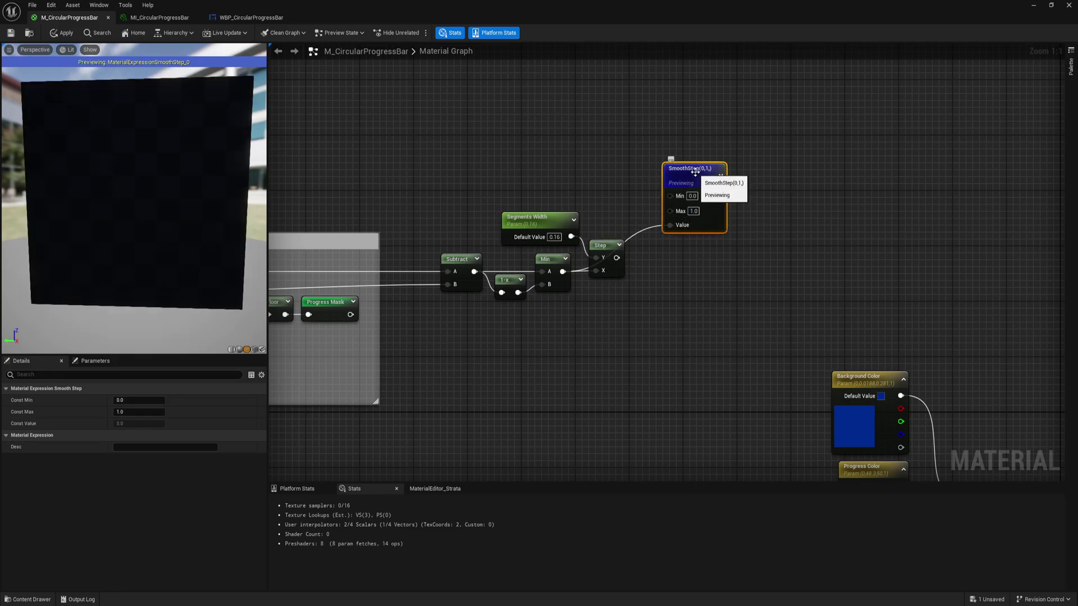
left_click_drag(696, 172, 668, 157)
left_click(666, 196)
type("0.2")
key("Return")
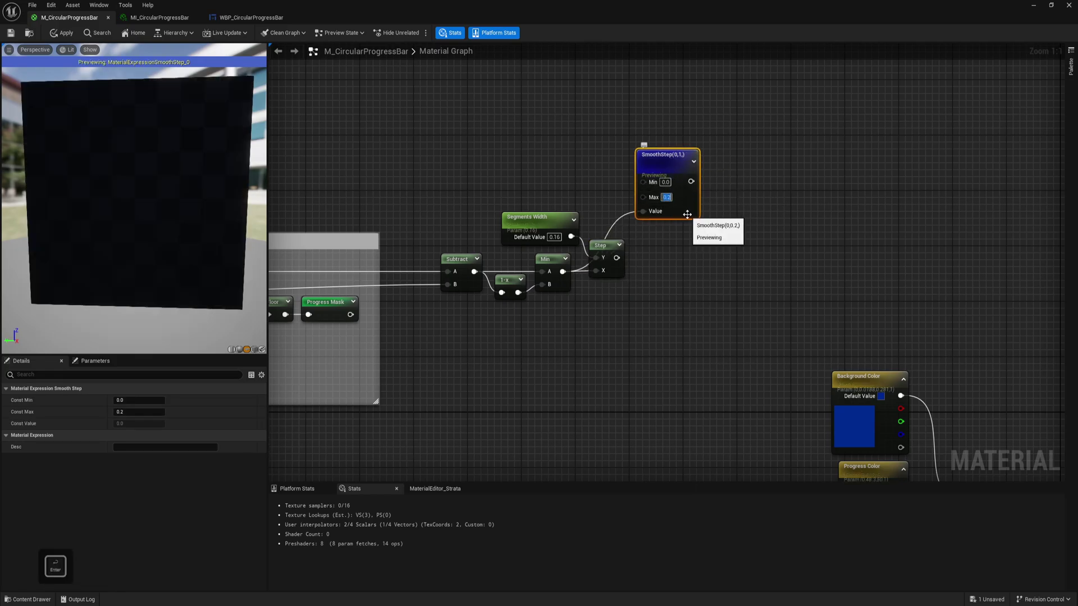
type("0.4")
key("Return")
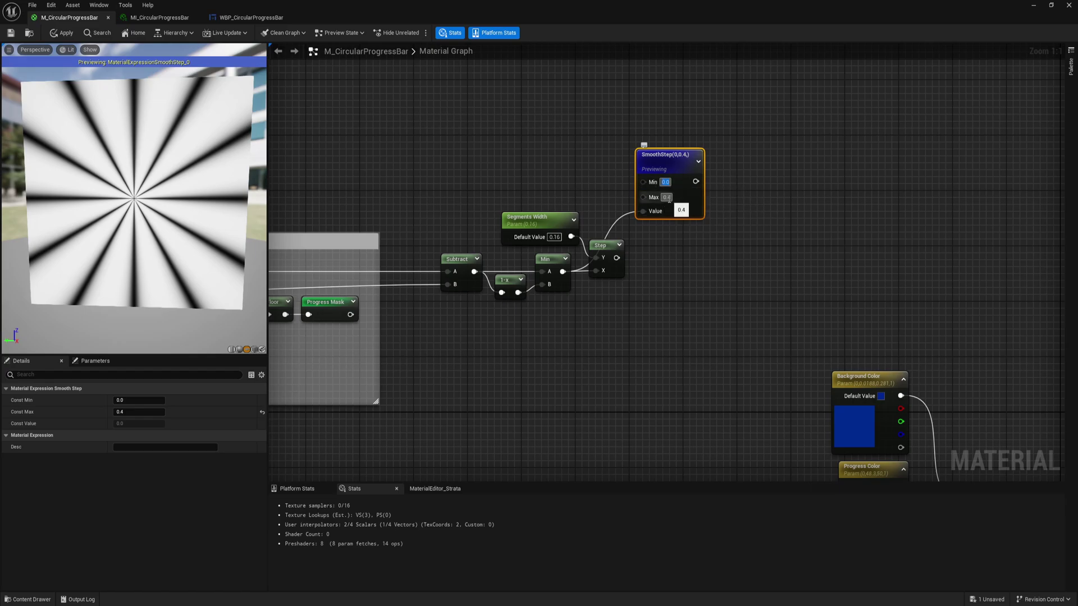
- Try values of 0.39, 0.2 and 0.1 for the SmoothStep node's Min
key("Delete")
type("0.39")
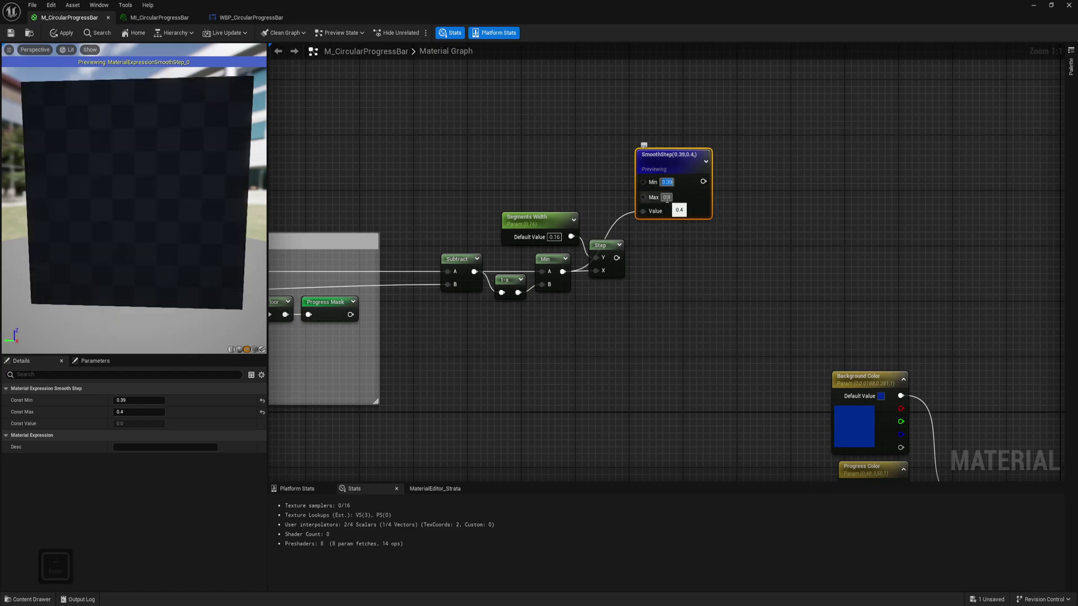
key("Return")
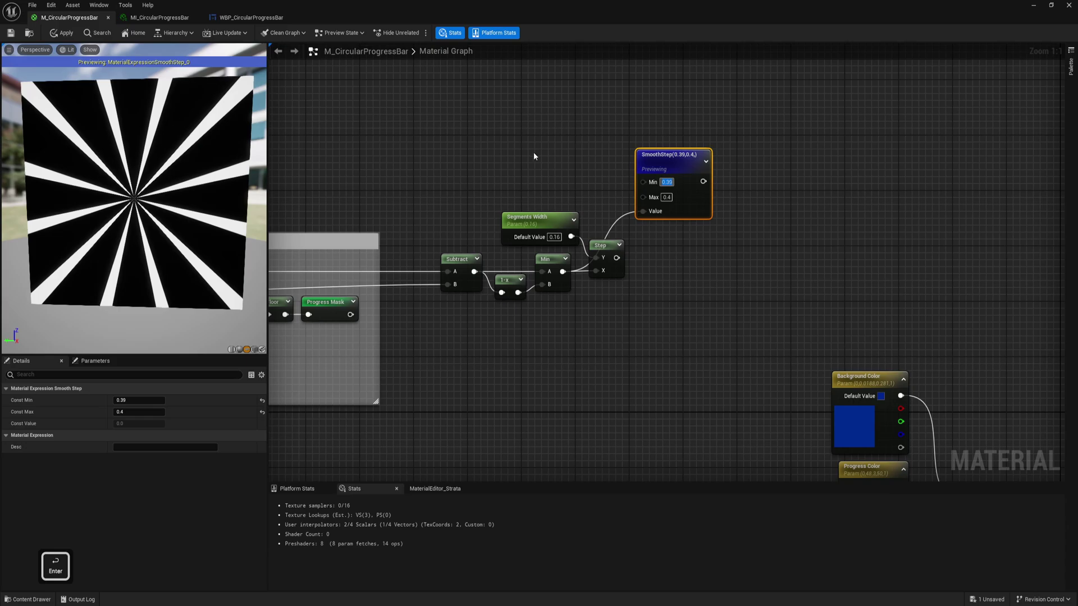
type("0.2")
key("Return")
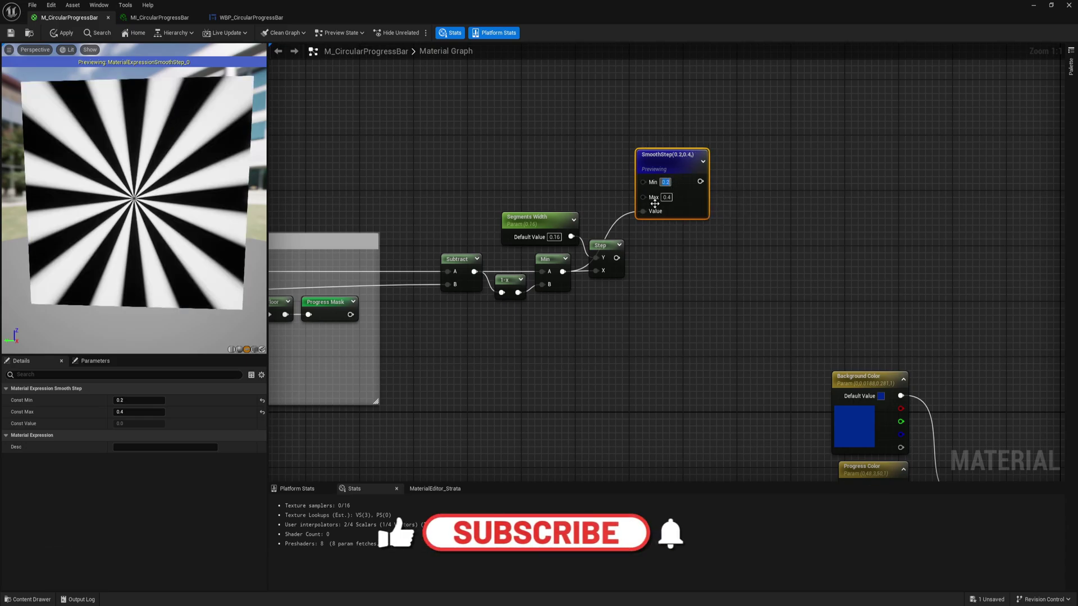
type("0.1")
key("Return")
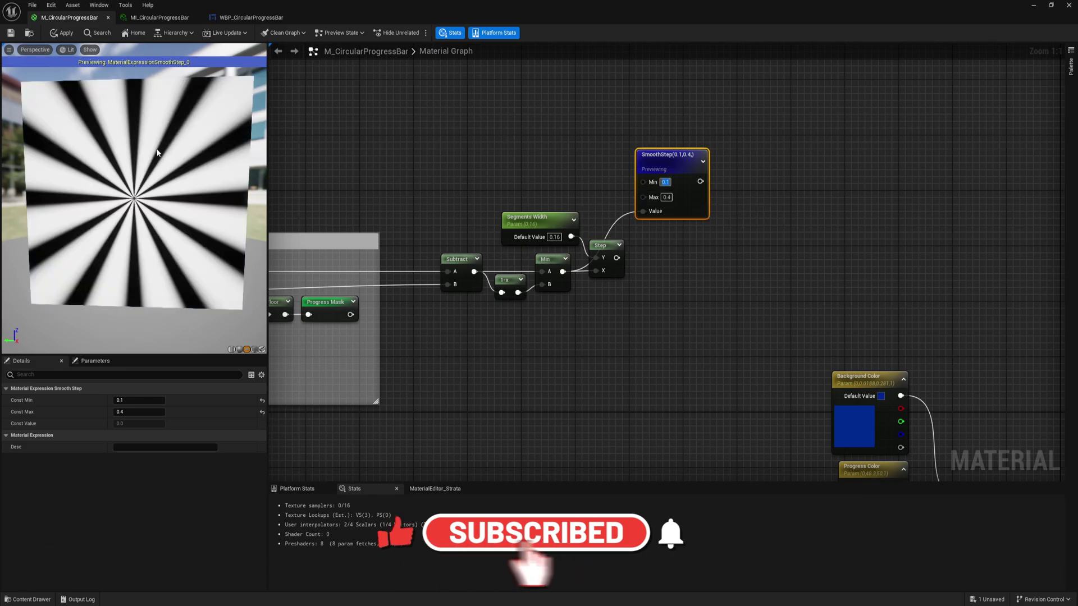
- Delete the SmoothStep node and select the Step node
key("Delete")
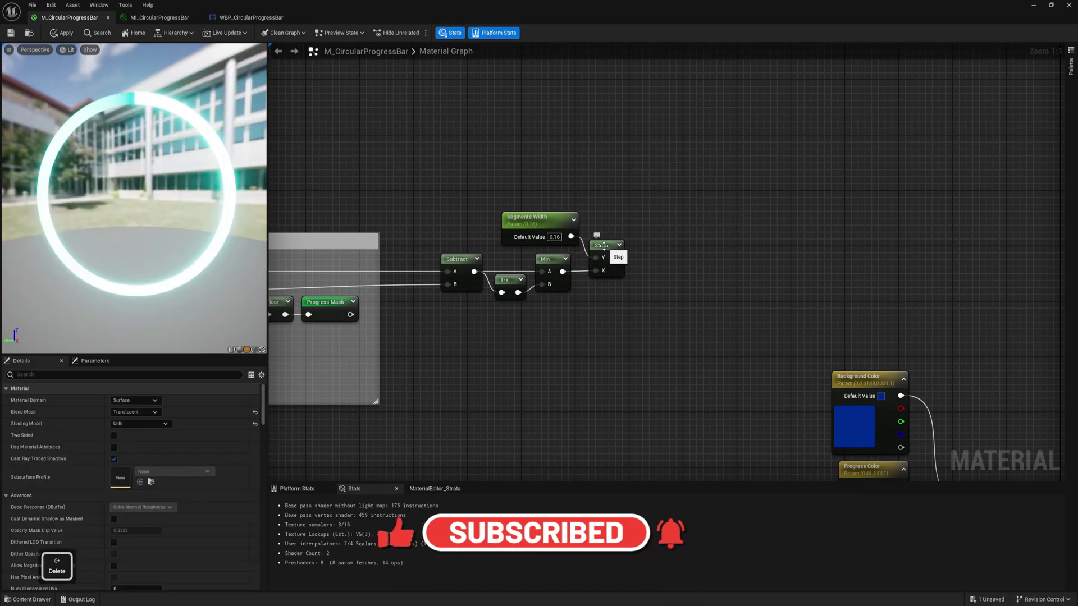
left_click(604, 245)
right_click_drag(637, 265, 636, 203)
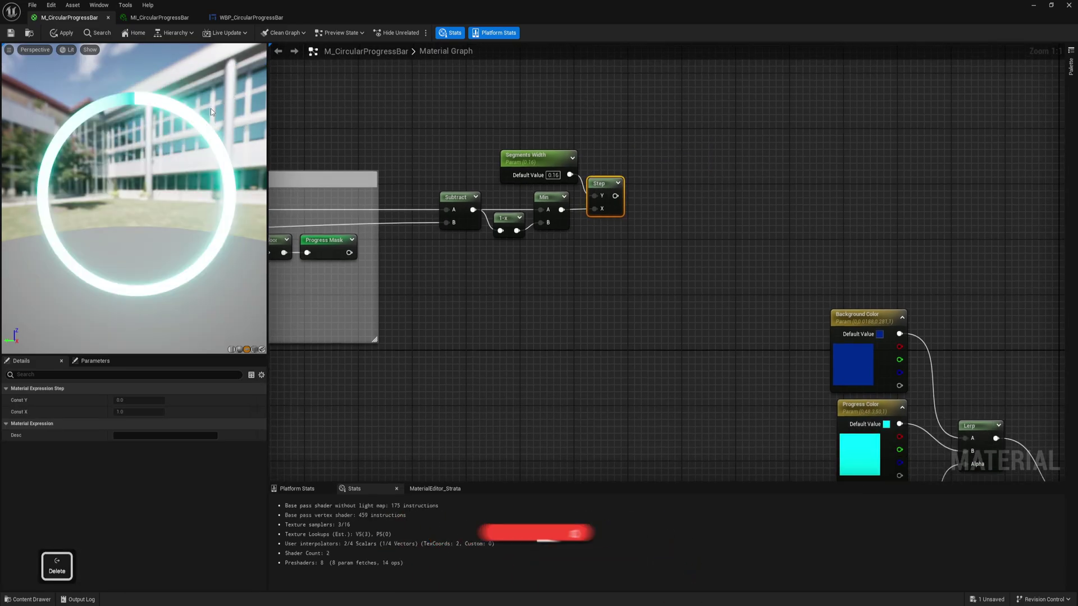
- Add a named reroute declaration called Segmentations from the Step node's output
right_click_drag(659, 268, 526, 251)
left_click_drag(517, 201, 550, 200)
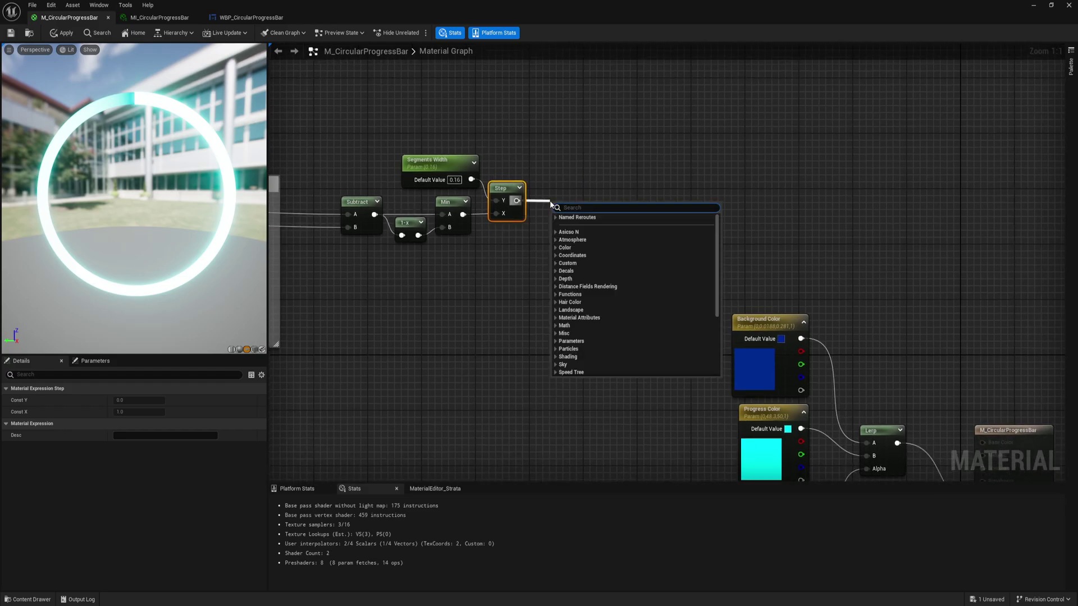
type("rer")
left_click(608, 277)
type("Segmentations")
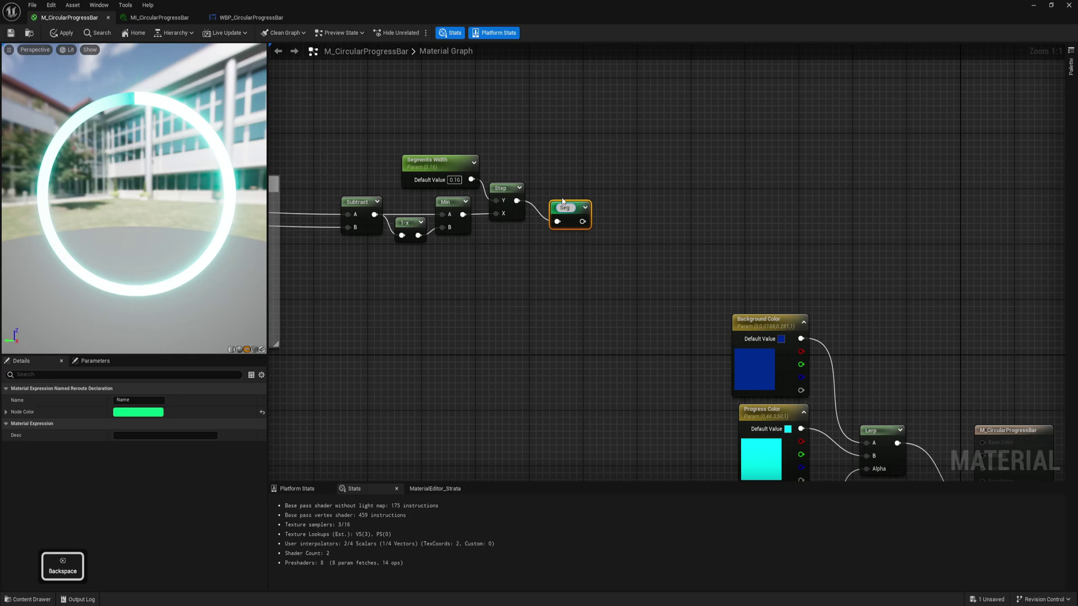
key("Return")
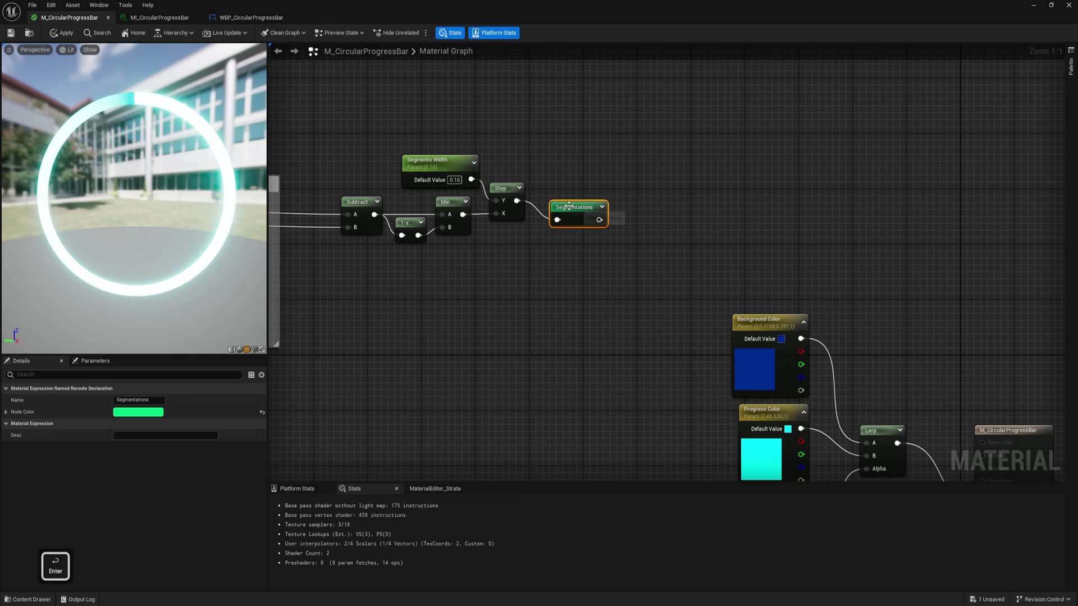
- Align the Segmentations reroute and enclose the nodes from Subtract to Segmentations in a comment titled "Segmentations mask"
right_click_drag(563, 202, 654, 200)
left_click_drag(682, 111, 426, 279)
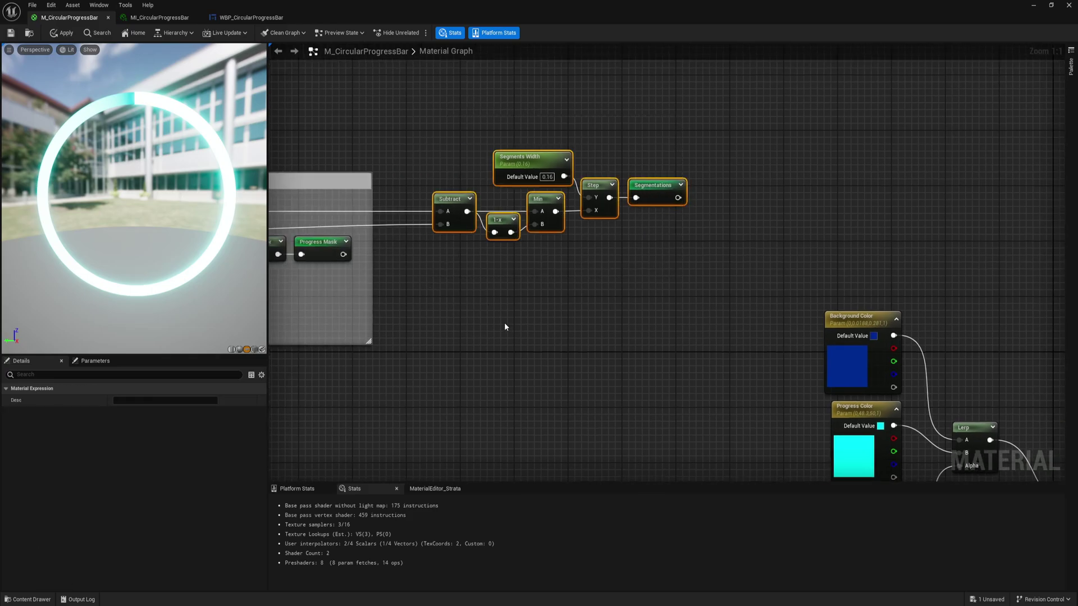
type("c")
type("Segmentation")
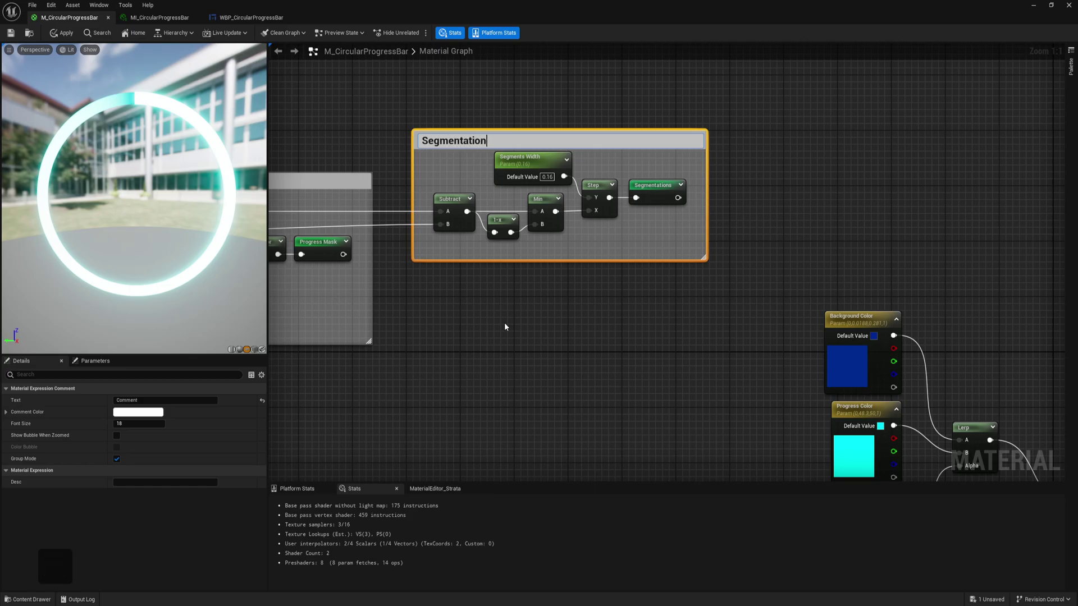
type("s mask")
key("Return")
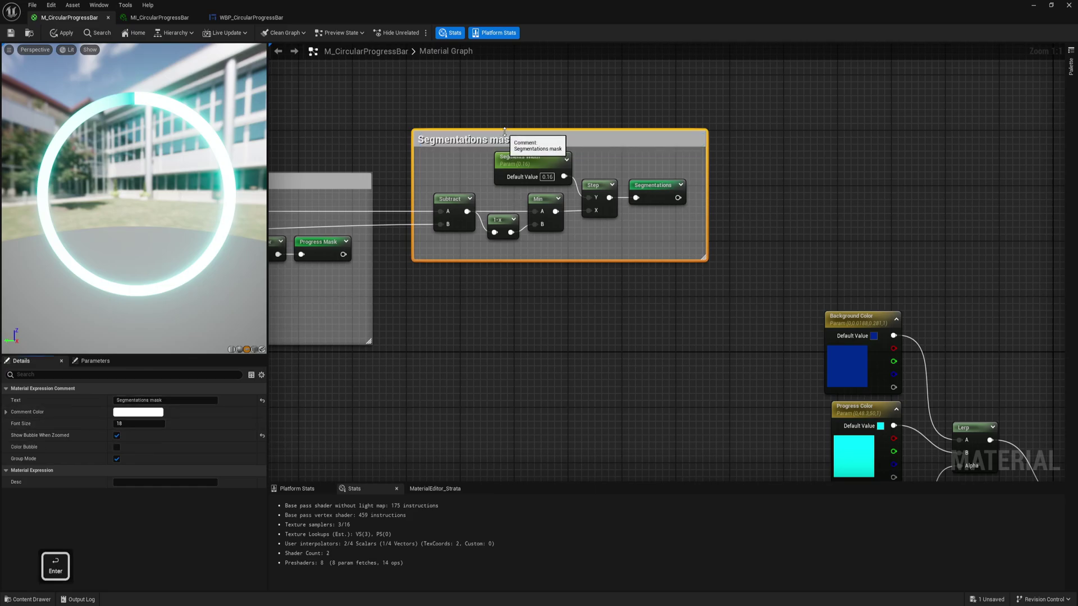
- Move the Segmentations mask comment box slightly up and closer to the Sections mask and progress comment
left_click_drag(505, 134, 505, 126)
right_click_drag(456, 105, 584, 99)
left_click_drag(673, 124, 649, 125)
left_click(507, 108)
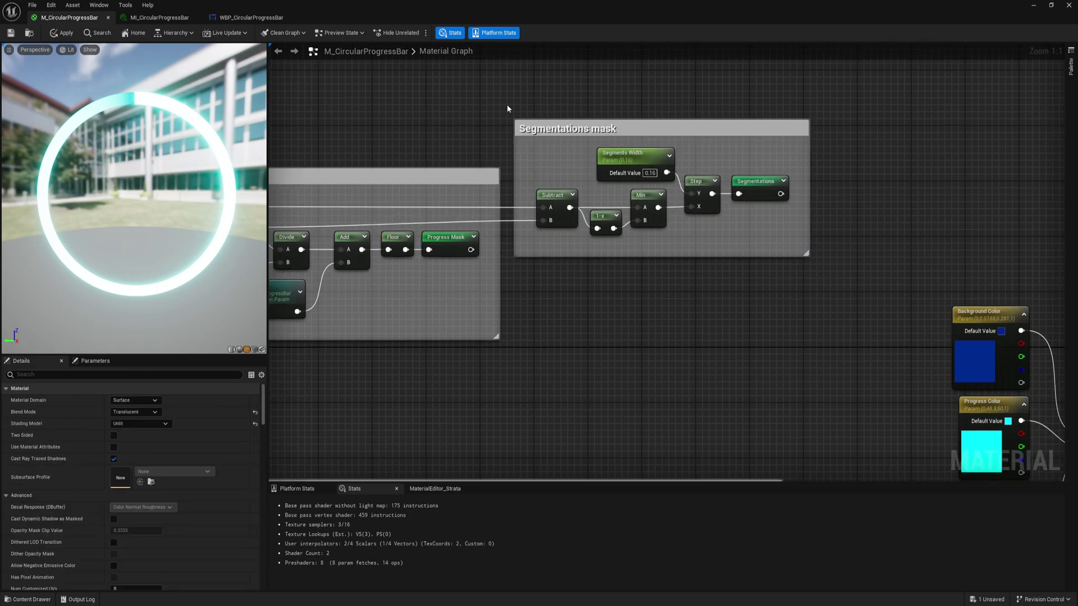
right_click_drag(507, 108, 593, 108)
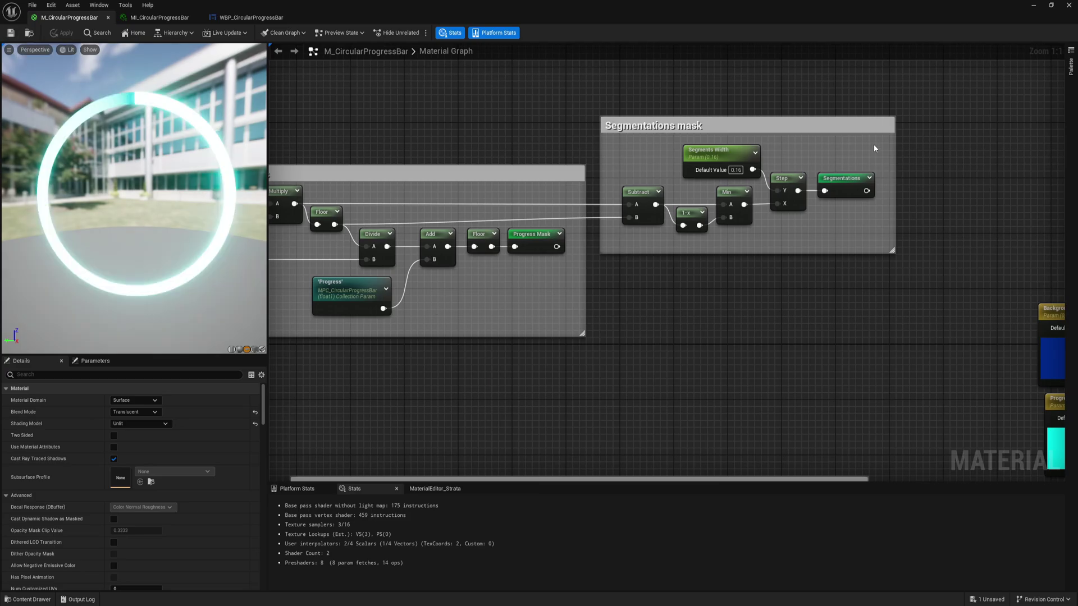
- Delete the node feeding the A input of the Multiply that drives the Lerp's Alpha
right_click_drag(757, 353, 508, 266)
right_click_drag(697, 334, 608, 218)
scroll(608, 219, "down", 1)
right_click_drag(621, 326, 606, 241)
left_click(609, 230)
key("Delete")
- Add the Progress Mask named reroute, connect it to Multiply's A input, and align it with the ProgressBar node
right_click_drag(575, 182, 853, 404)
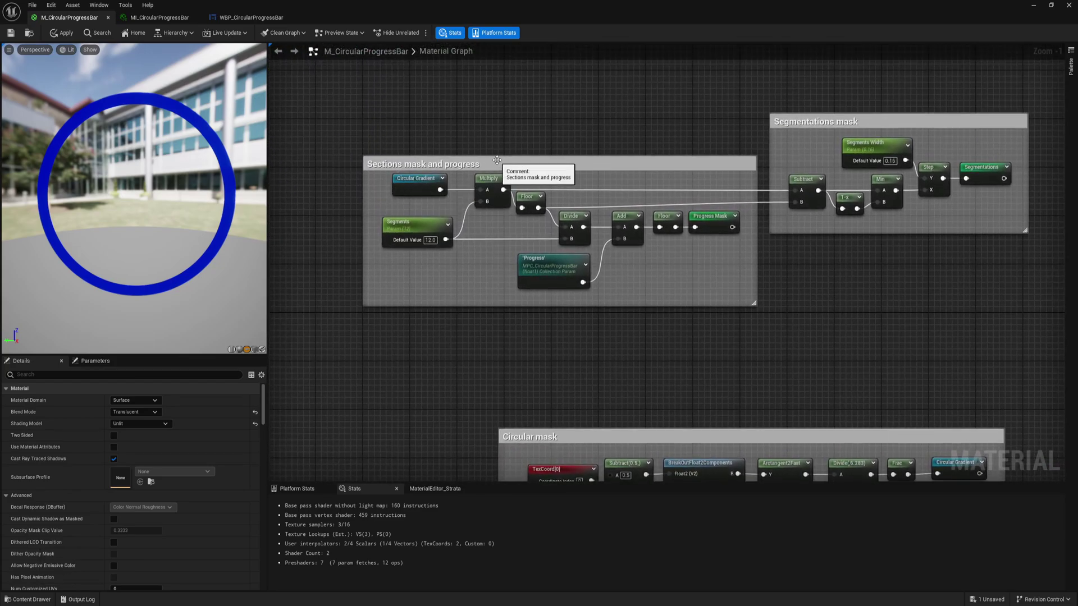
right_click_drag(449, 182, 616, 273)
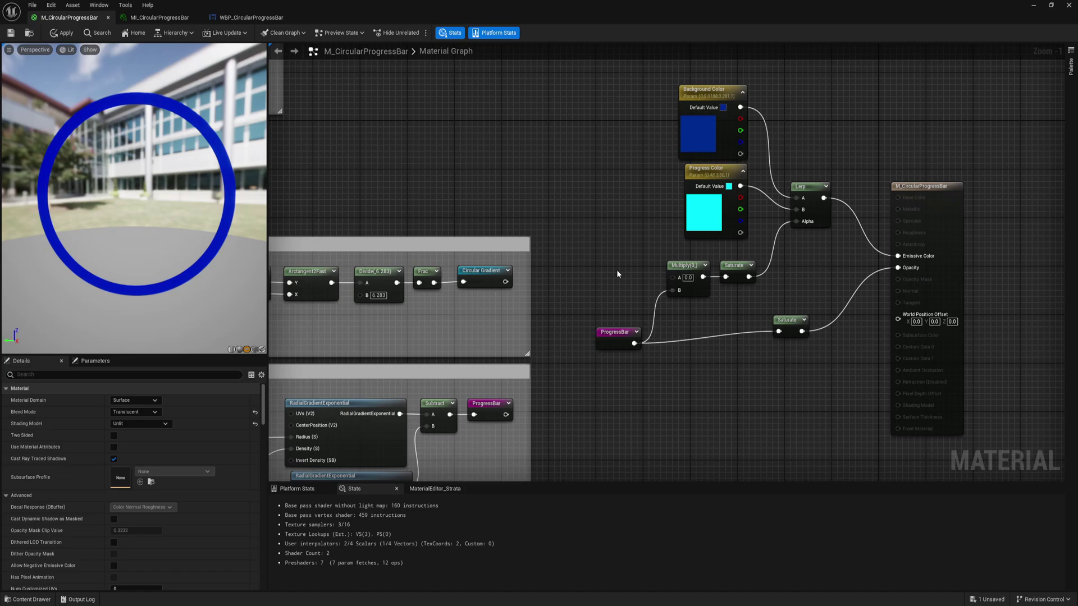
right_click_drag(388, 185, 525, 254)
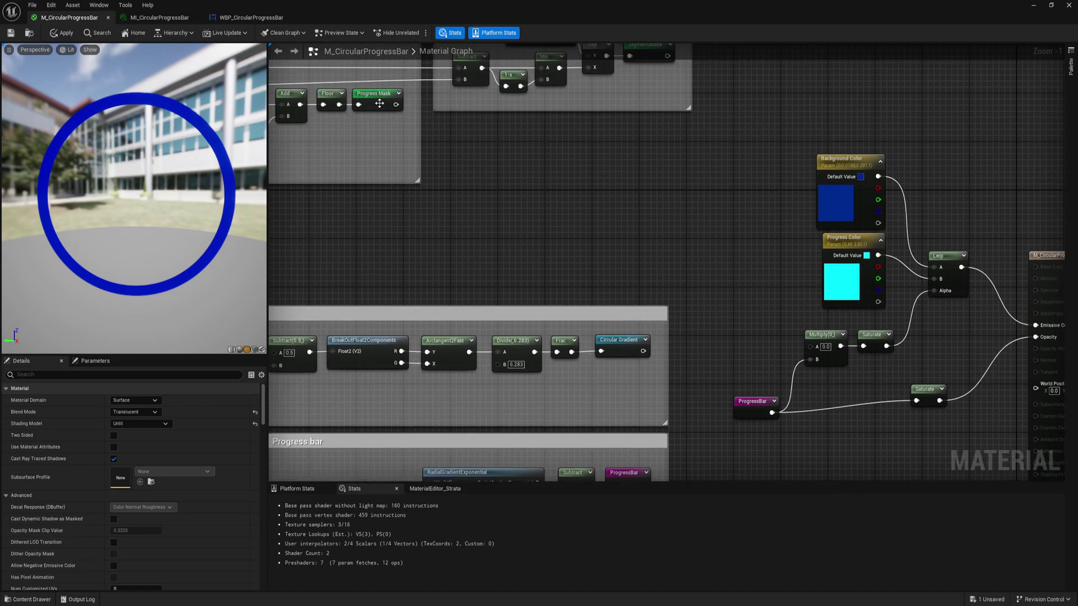
right_click(710, 306)
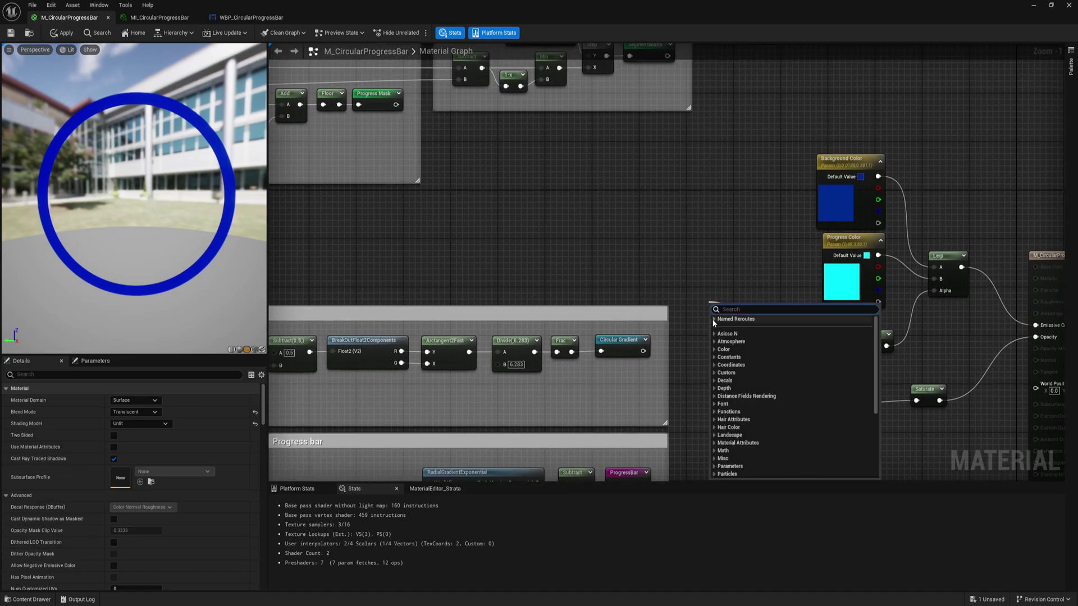
left_click(742, 335)
right_click_drag(756, 342, 696, 297)
left_click_drag(674, 273, 698, 295)
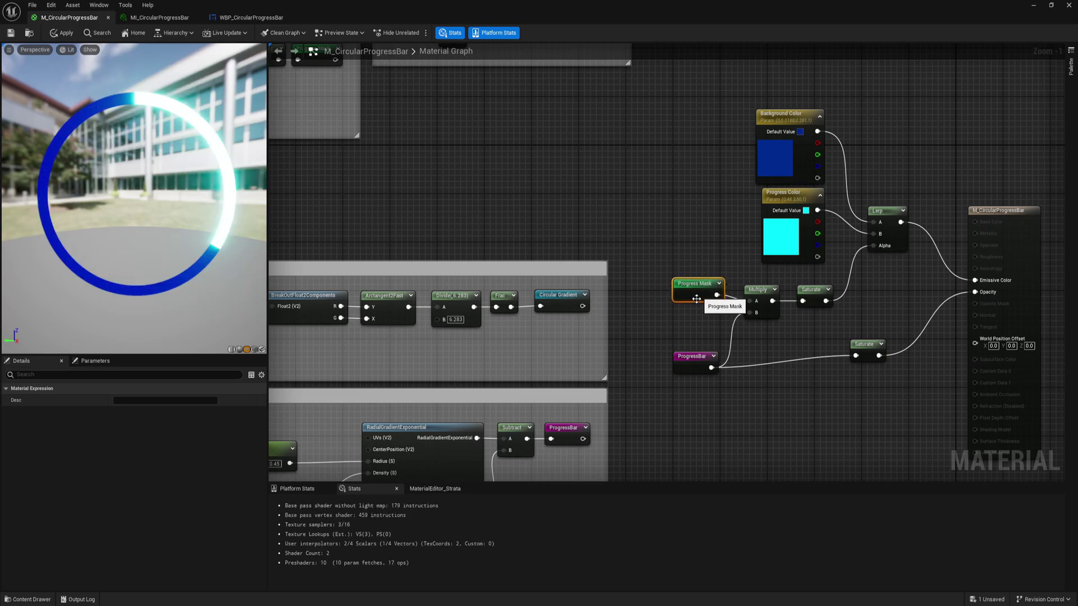
left_click_drag(698, 361, 700, 349)
- Add a Multiply node with ProgressBar on its A input and the Segmentations named reroute on its B input
right_click_drag(789, 384, 629, 346)
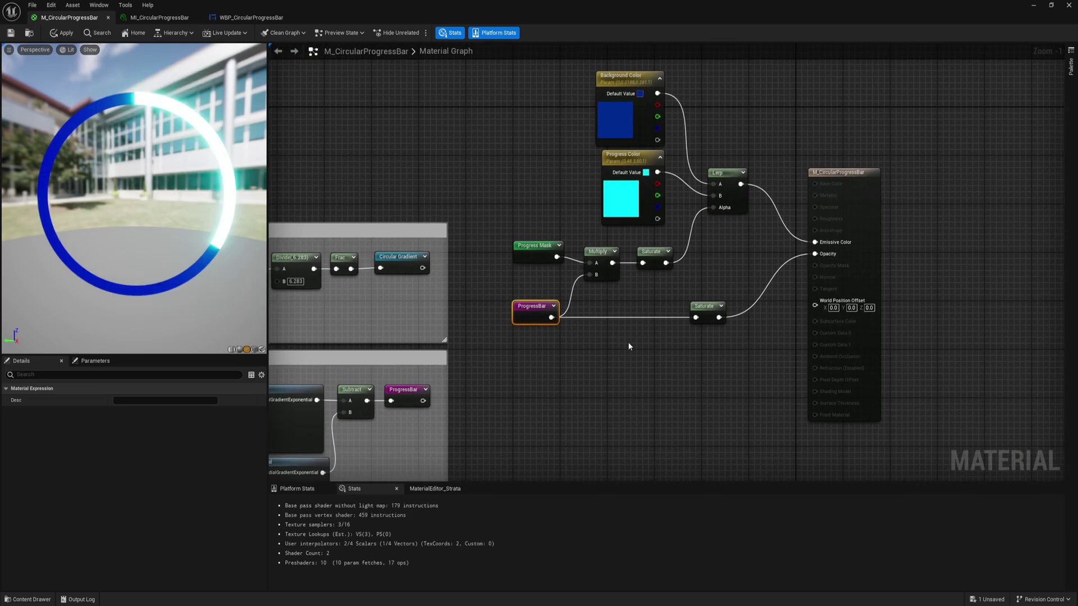
left_click(634, 330)
left_click_drag(551, 317, 573, 378)
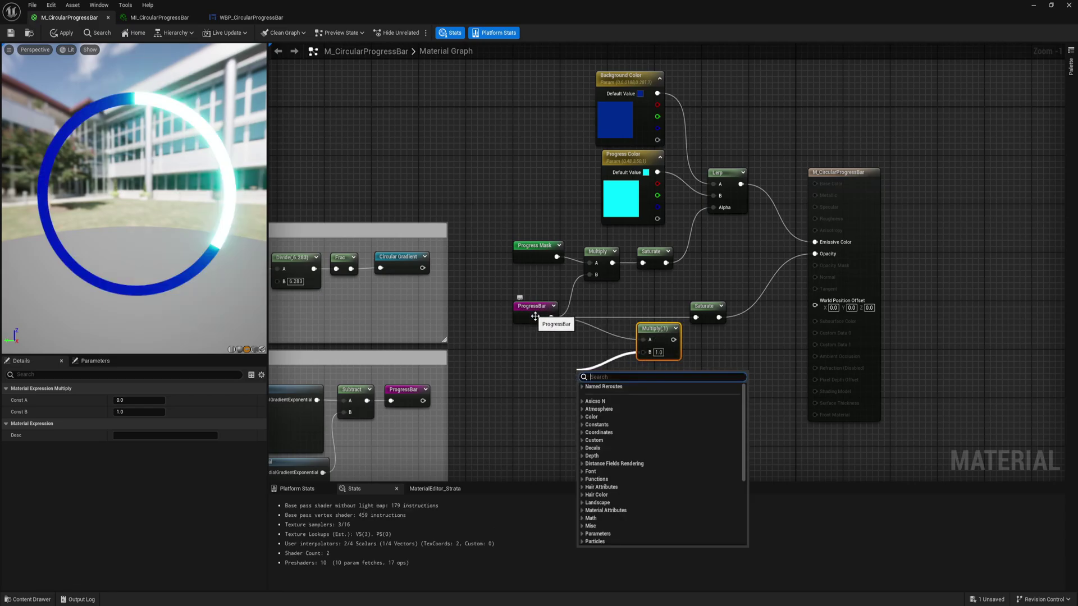
left_click(582, 387)
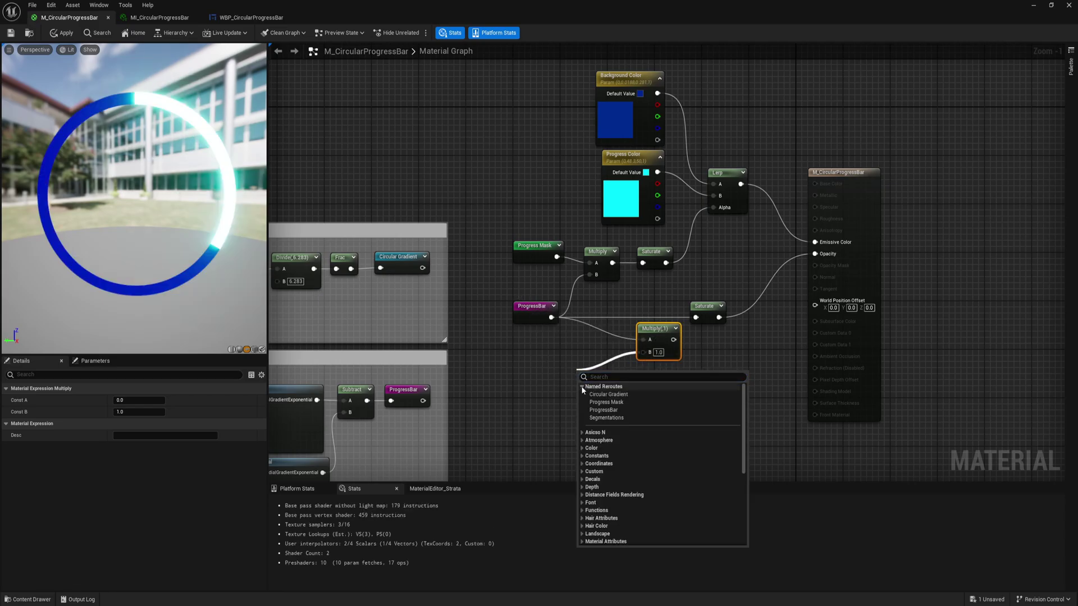
left_click(606, 417)
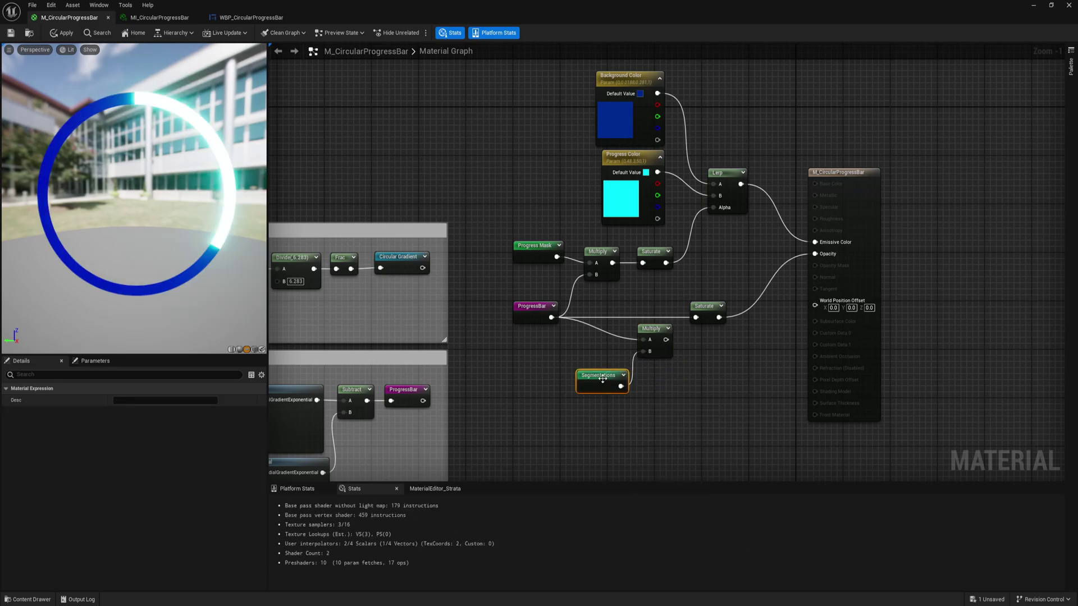
- Connect the new Multiply to the Saturate feeding Opacity, tidy the Multiply and Segmentations nodes, and save the material
left_click_drag(665, 338, 670, 316)
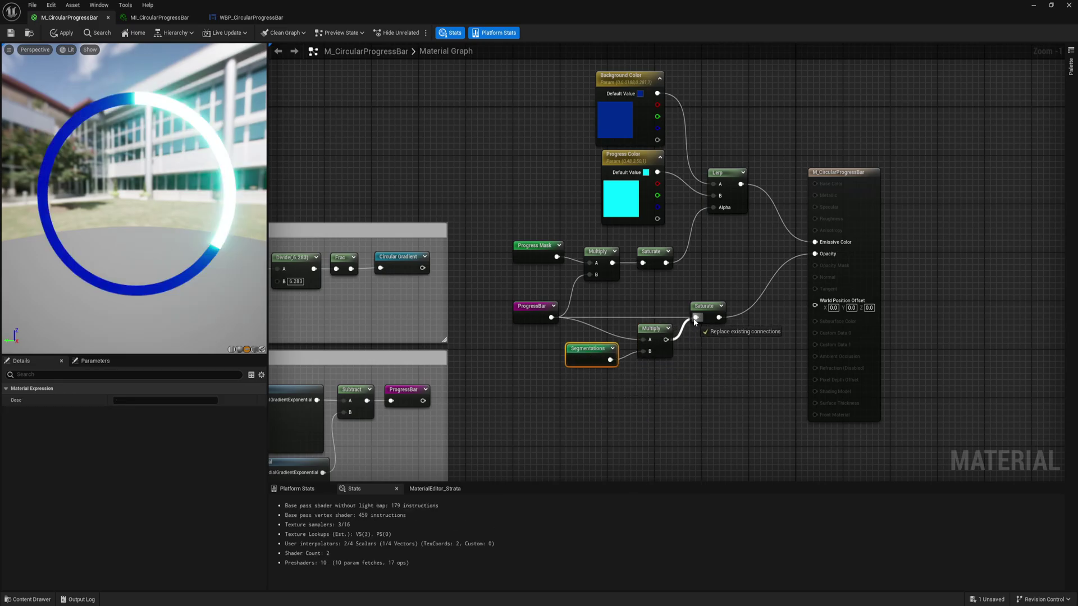
left_click_drag(597, 353, 602, 336)
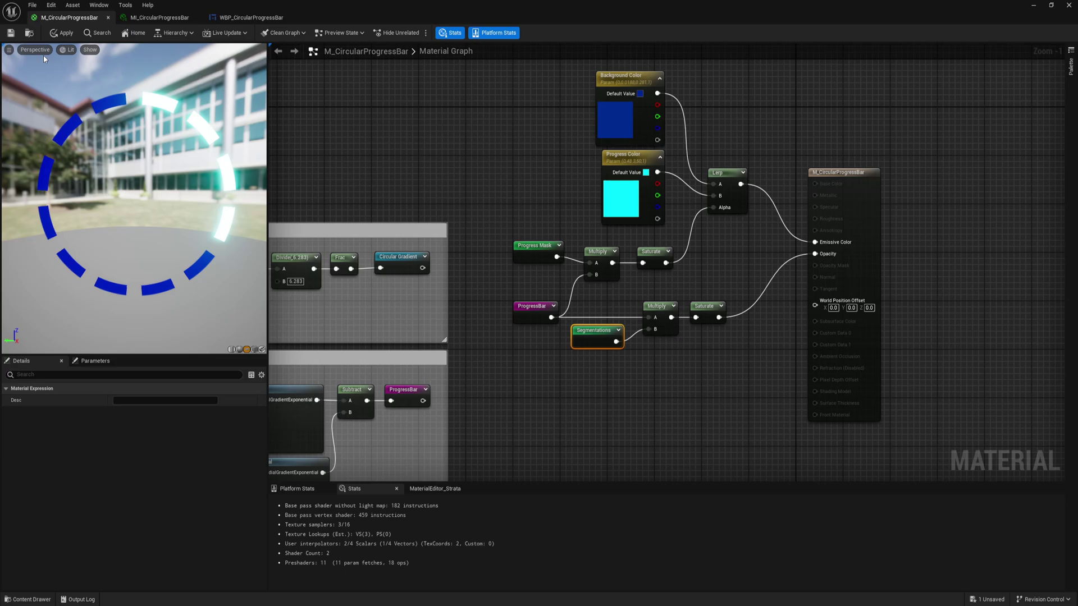
key("ctrl+s")
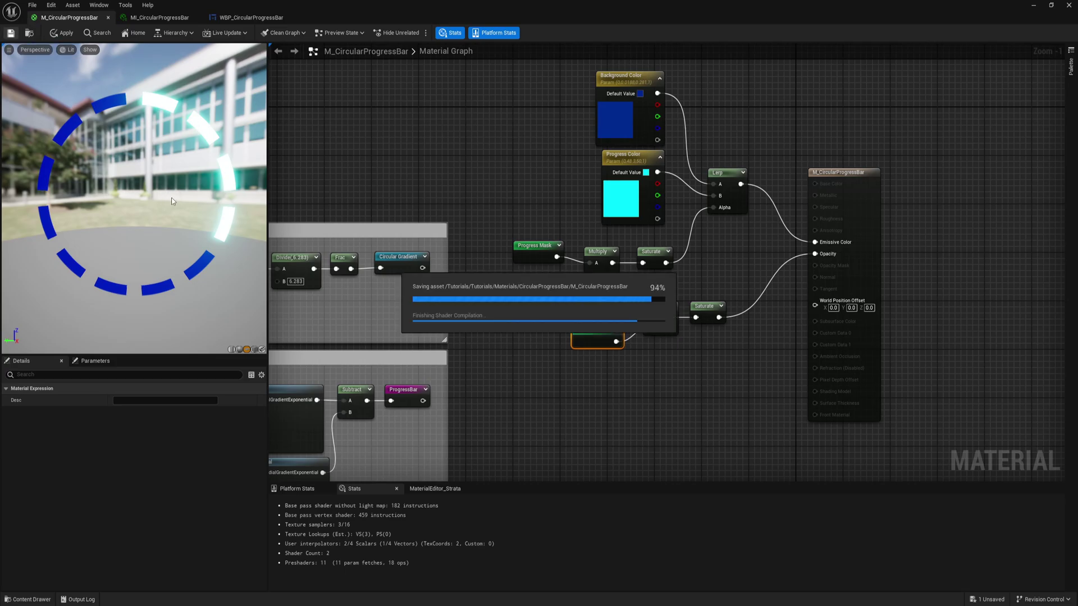
right_click_drag(477, 282, 583, 324)
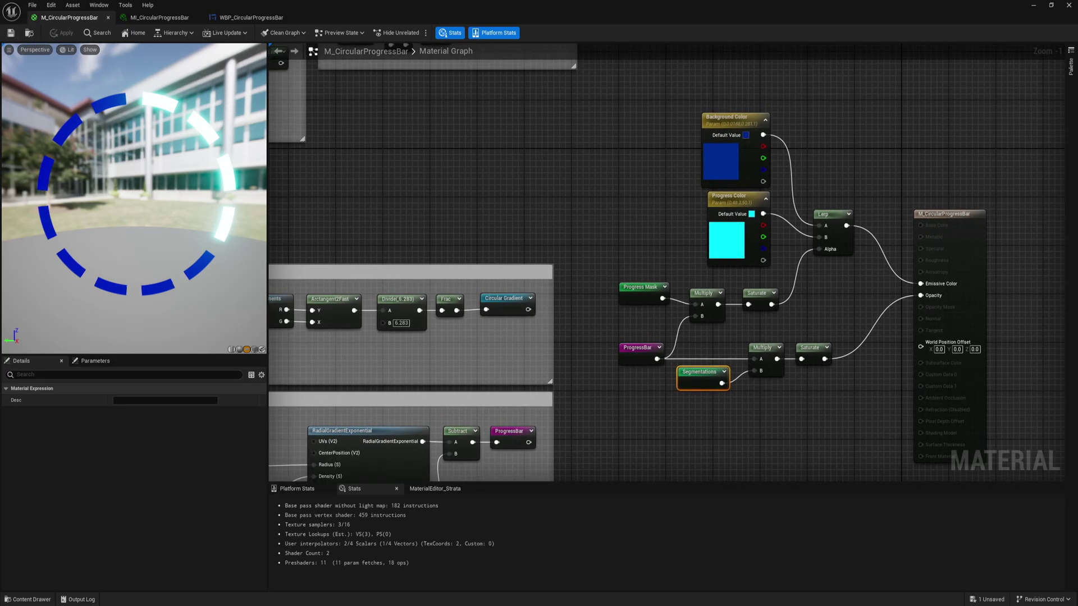
- Test the Progress default value in MPC_CircularProgressBar at about 0.544, reset it to 0, and raise it again
left_click_drag(1, 140, 709, 178)
left_click_drag(701, 272, 727, 272)
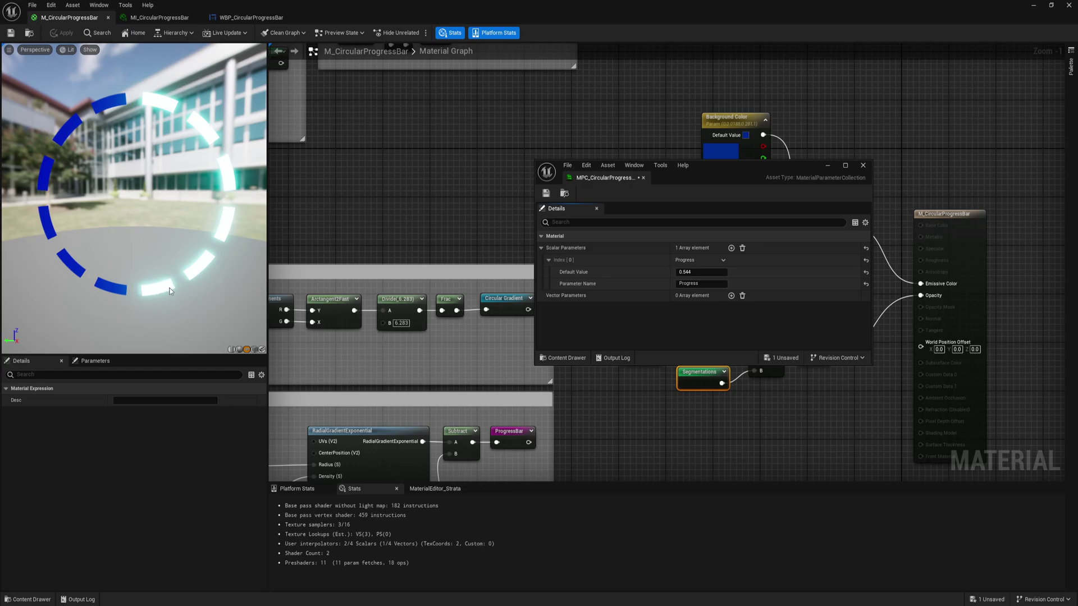
key("Return")
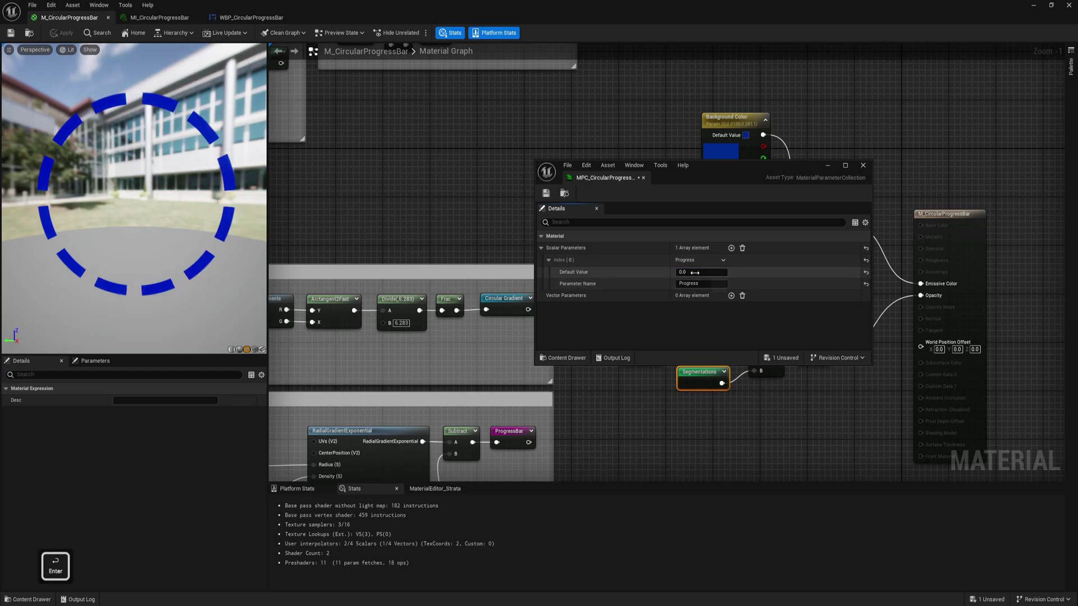
left_click_drag(684, 272, 769, 272)
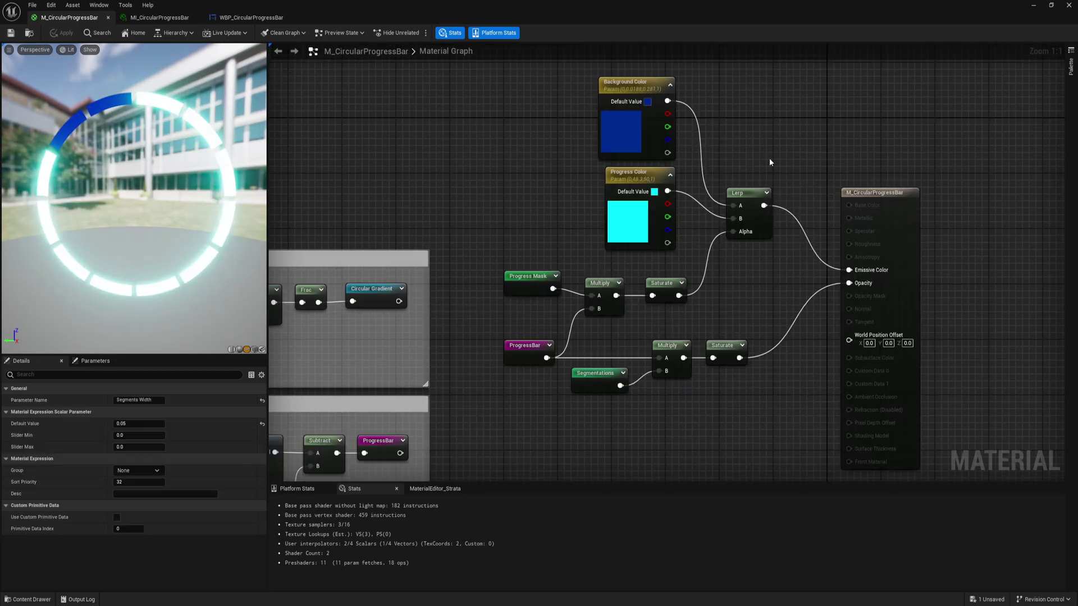
- Review the material graph's Circular mask, Progress bar, Sections mask and progress, and Segmentations mask groups
scroll(645, 166, "down", 4)
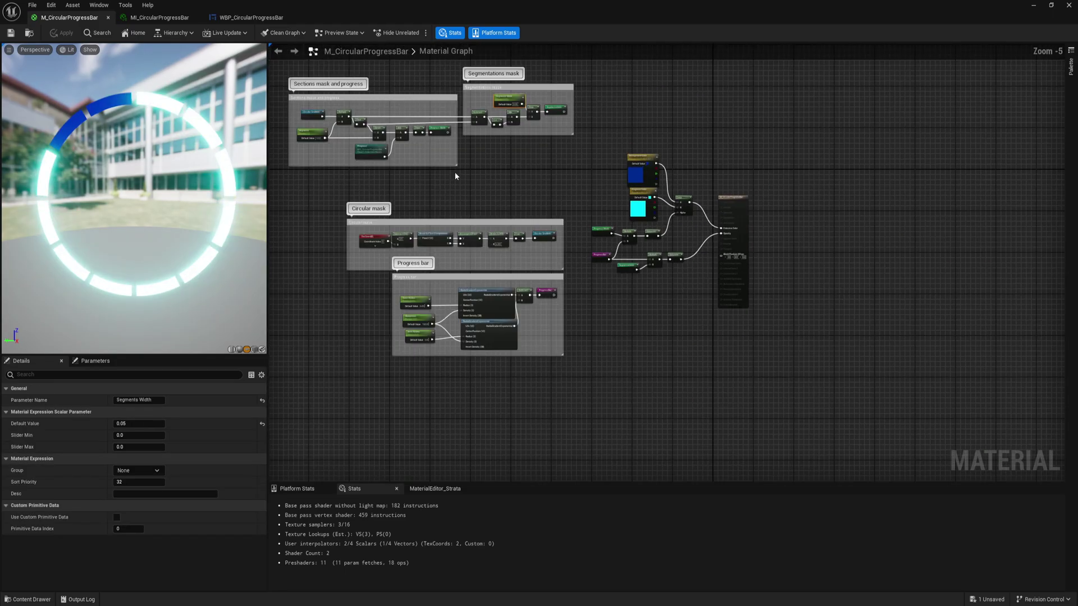
scroll(432, 285, "up", 5)
right_click_drag(543, 269, 526, 214)
right_click_drag(880, 240, 944, 242)
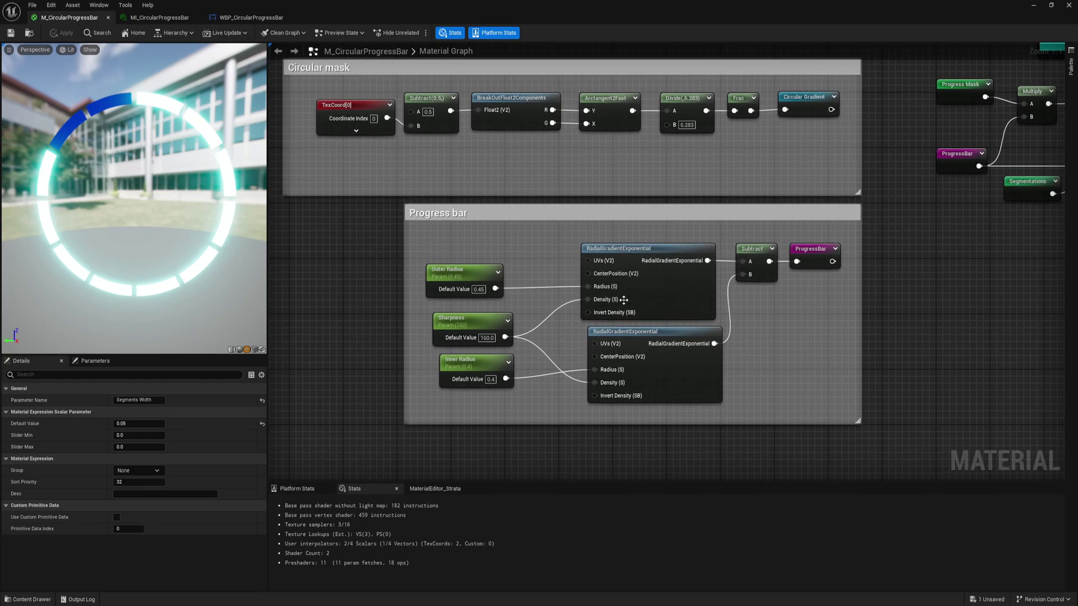
right_click_drag(608, 226, 613, 385)
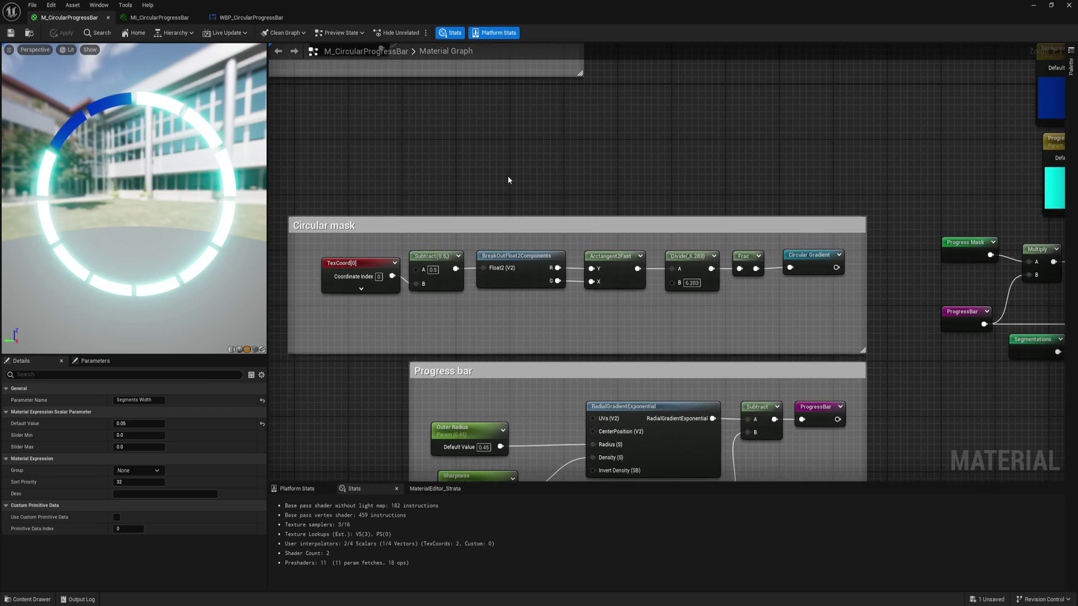
right_click_drag(508, 180, 629, 429)
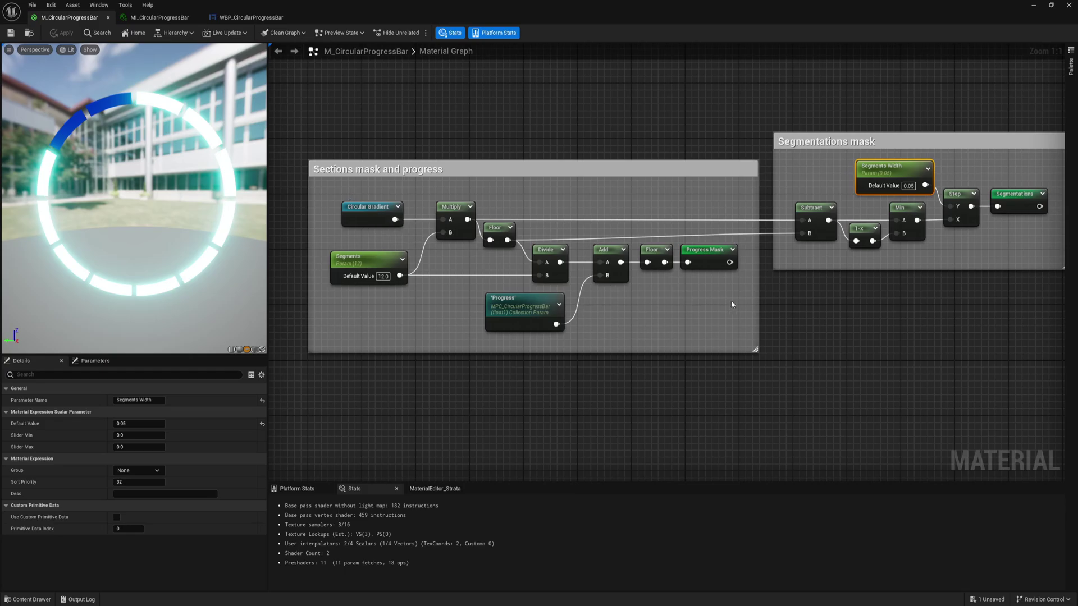
right_click_drag(730, 304, 498, 318)
right_click_drag(695, 315, 580, 316)
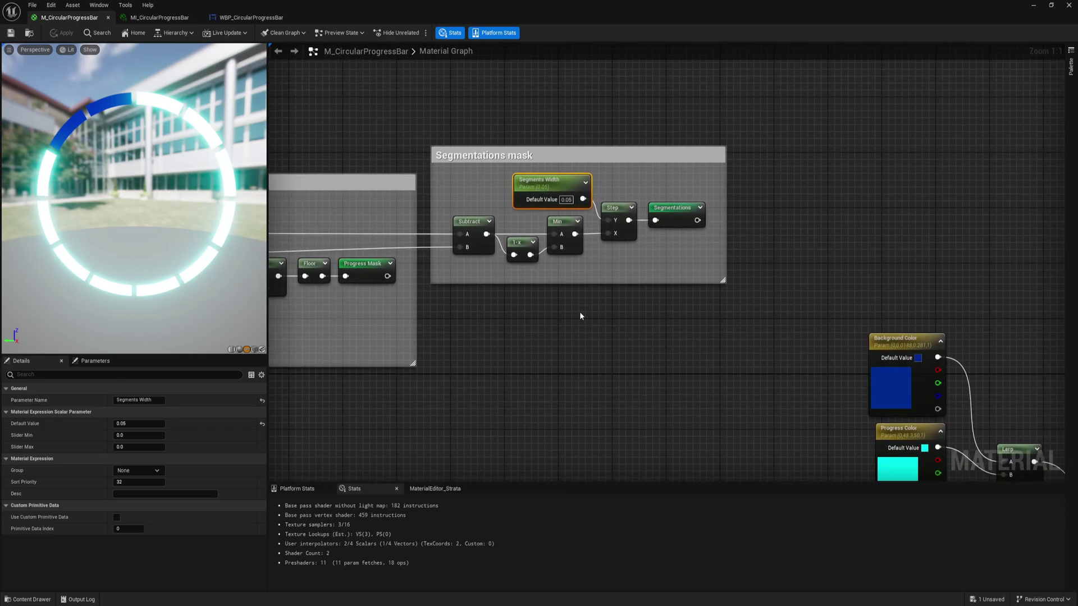
- Face the progress ring in the level and enable the Segments and Segments Width overrides in MI_CircularProgressBar
right_click_drag(683, 363, 536, 269)
right_click_drag(888, 286, 649, 181)
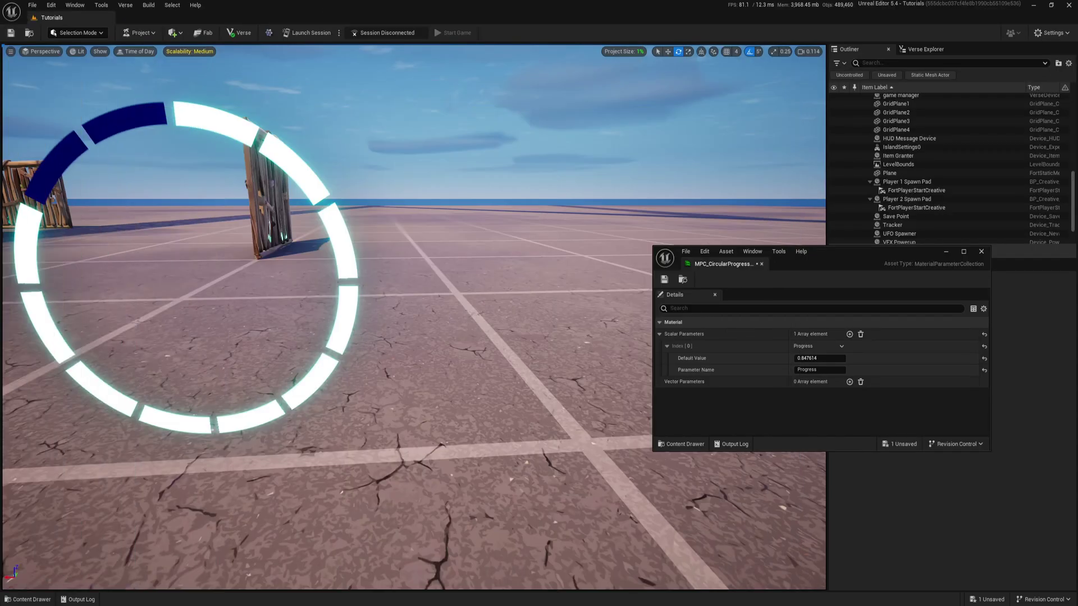
key("a")
key("a")
key("w")
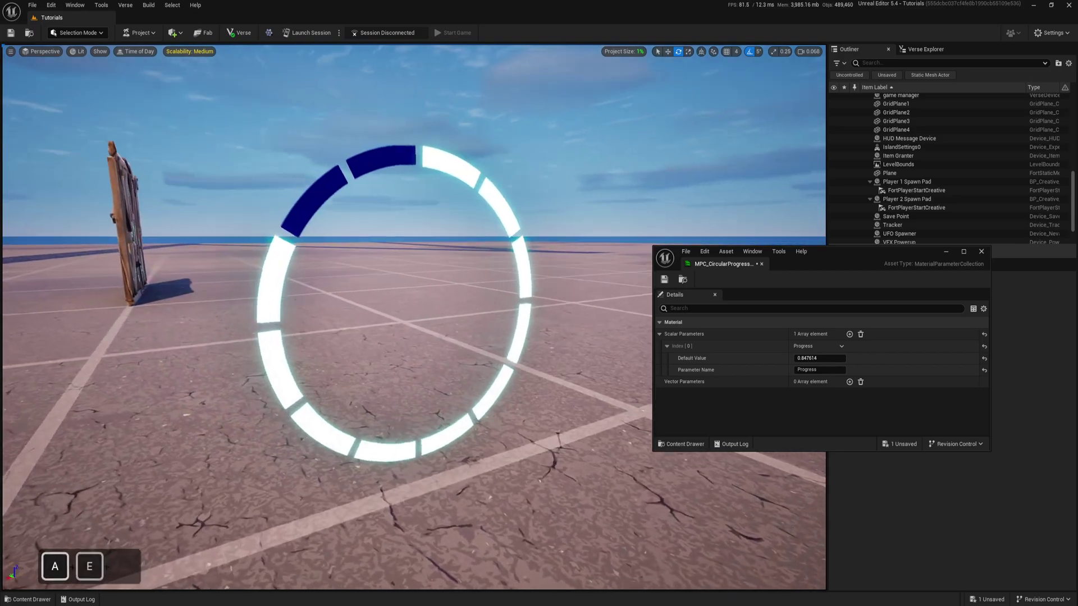
key("d")
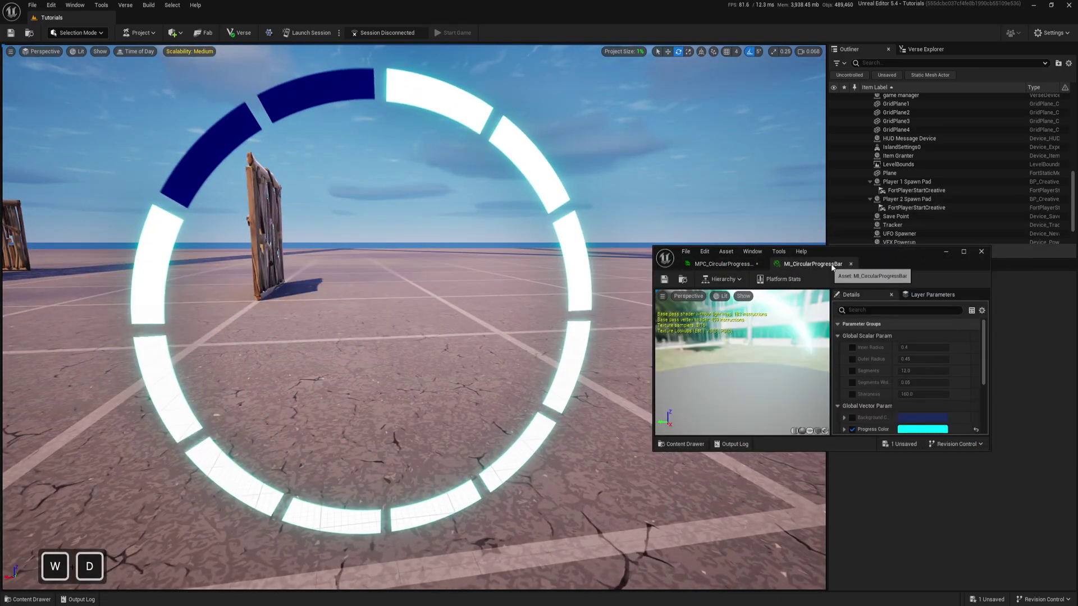
left_click(852, 371)
left_click(852, 382)
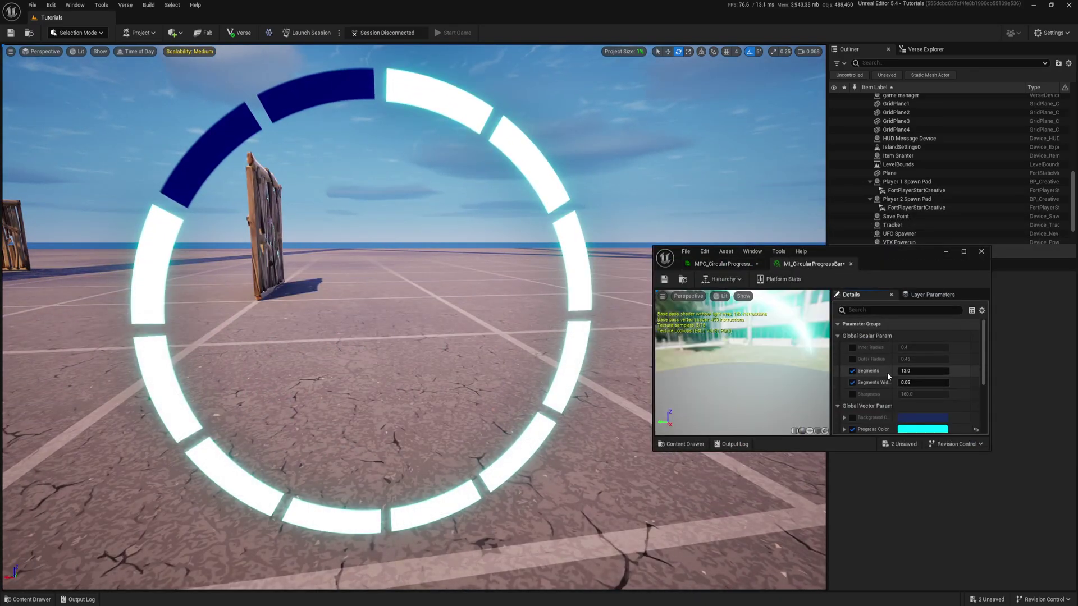
left_click_drag(854, 247, 853, 188)
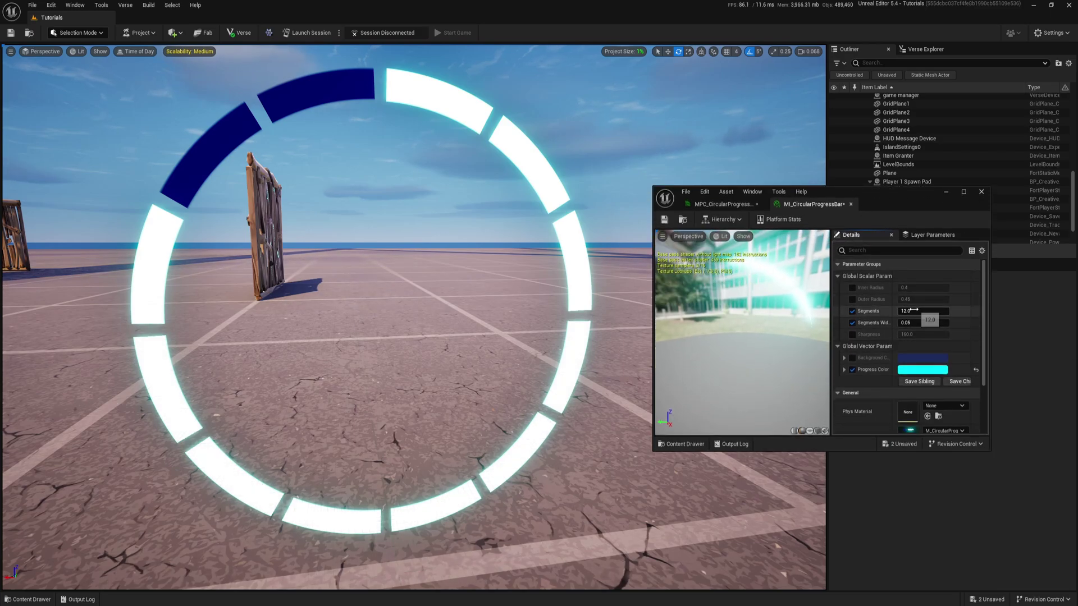
- Try lower Segments values in the material instance, including 10 and 11, and return Segments to 12
mouse_move(913, 310)
left_mouse_down()
mouse_move(904, 310)
mouse_move(935, 310)
mouse_move(895, 310)
mouse_move(910, 312)
left_mouse_up()
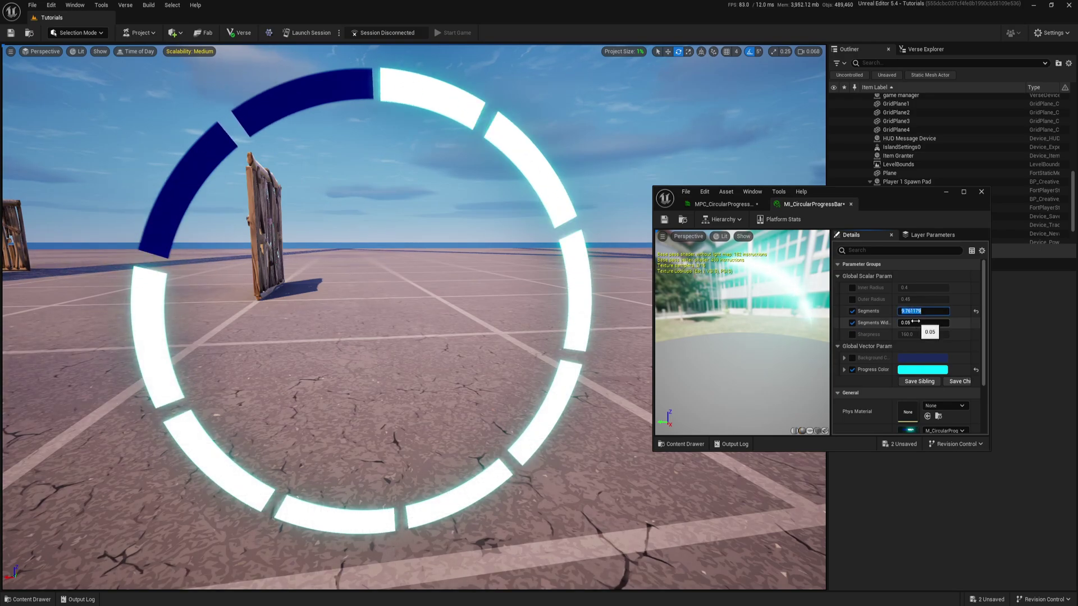
type("10")
key("Return")
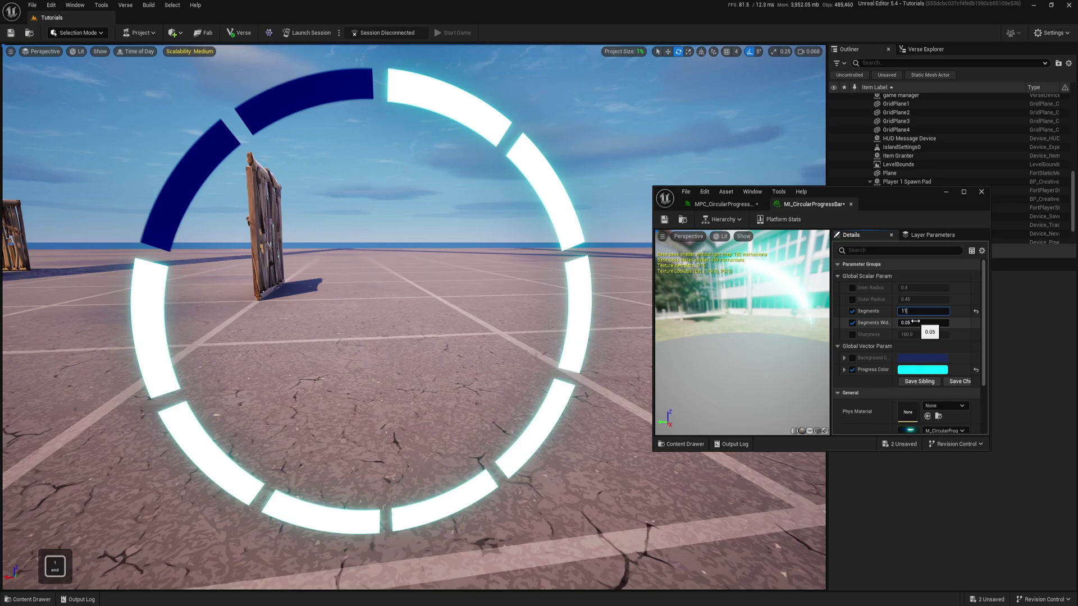
key("Return")
type("12")
key("Return")
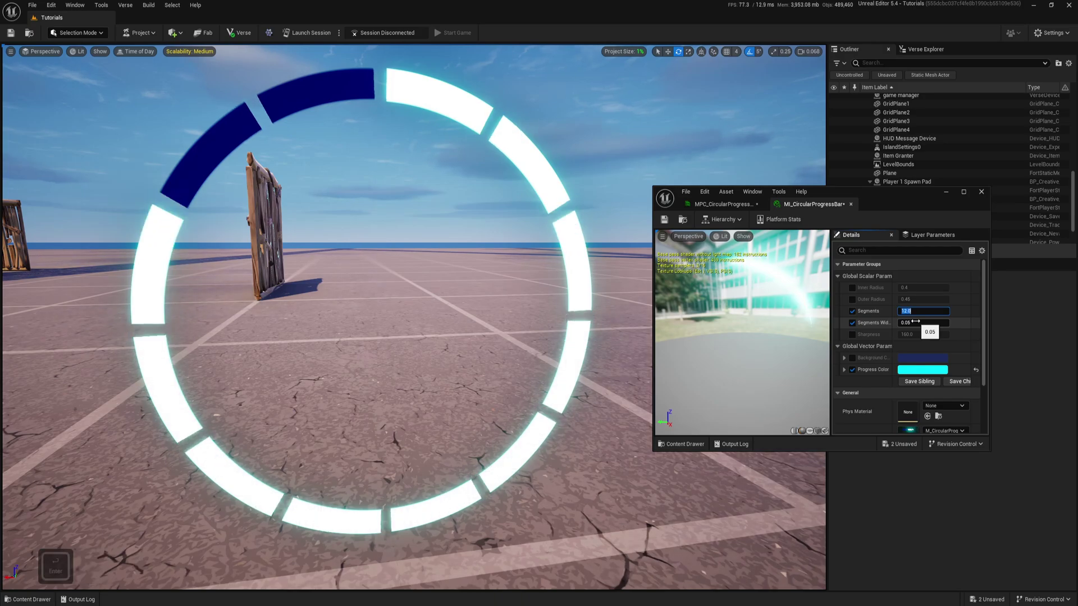
- Test the ring with Segments values of 10.5, 3, 4 and 100
type("10.5")
key("Return")
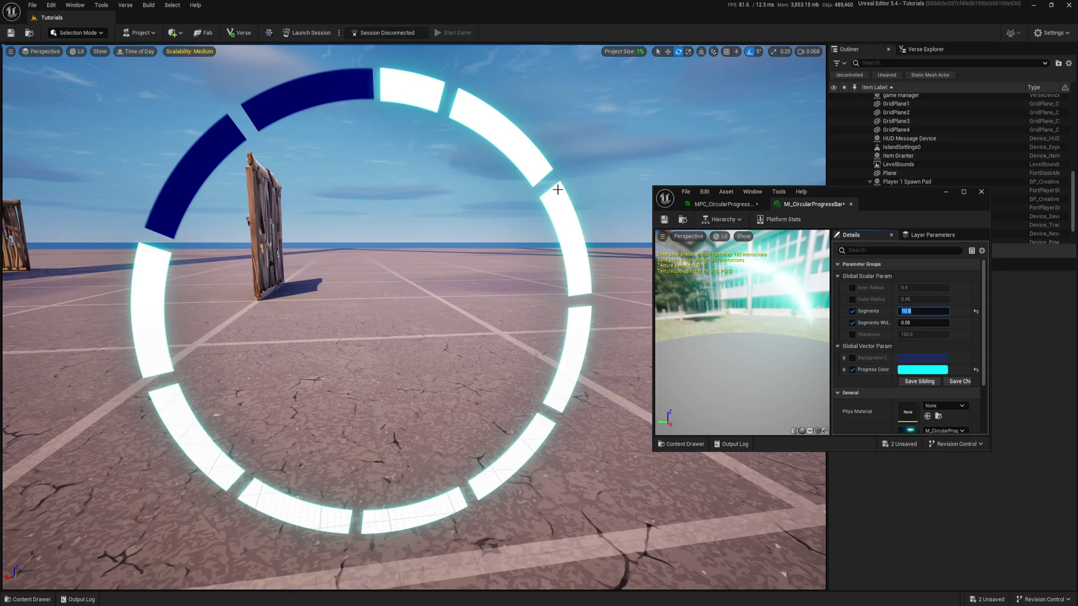
type("3")
key("Return")
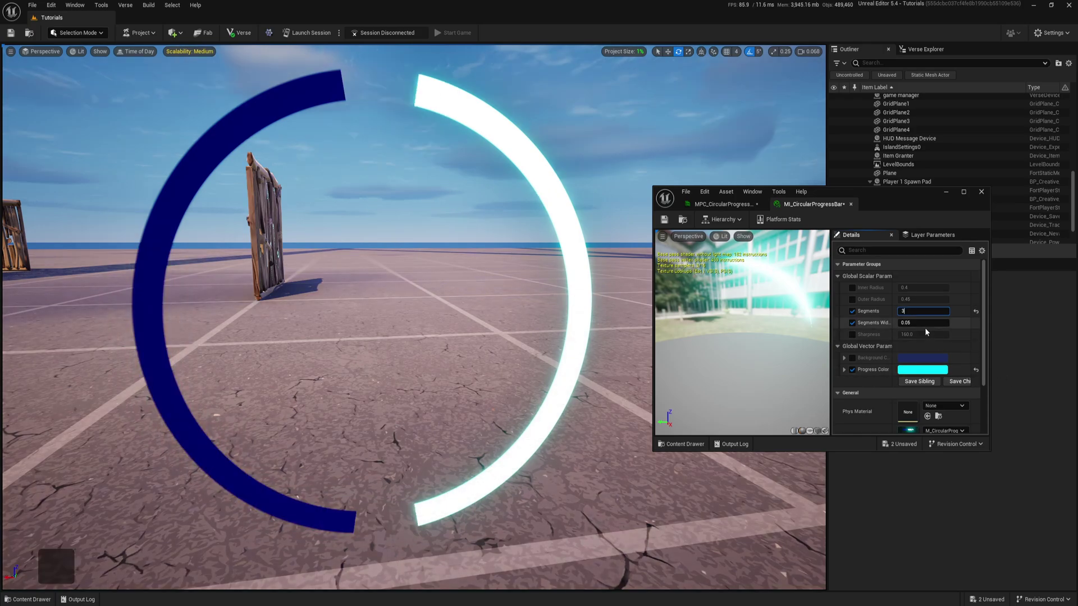
type("4")
key("Return")
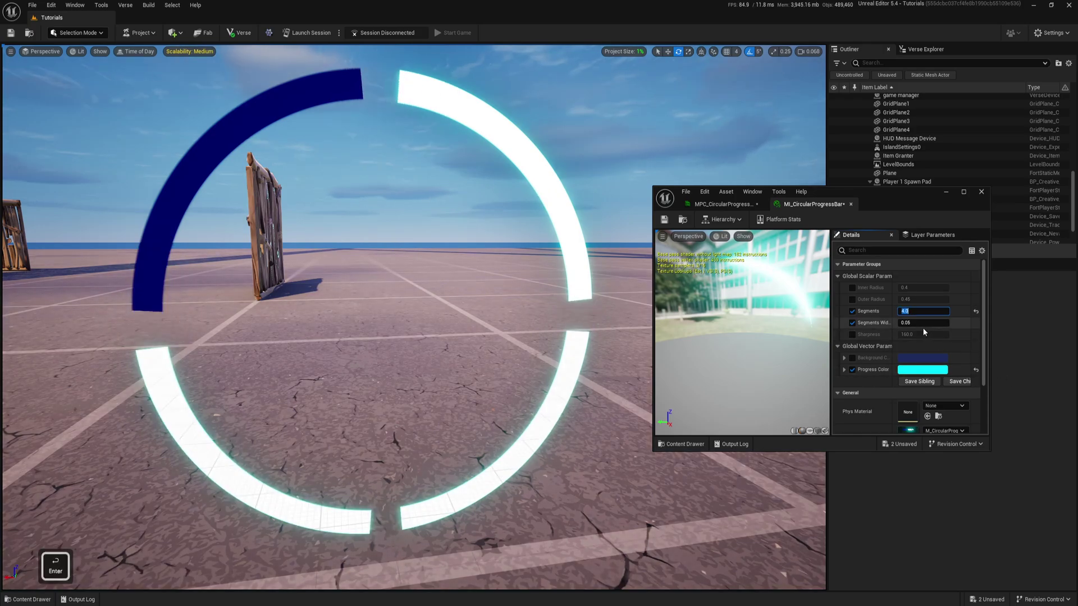
type("100")
key("Return")
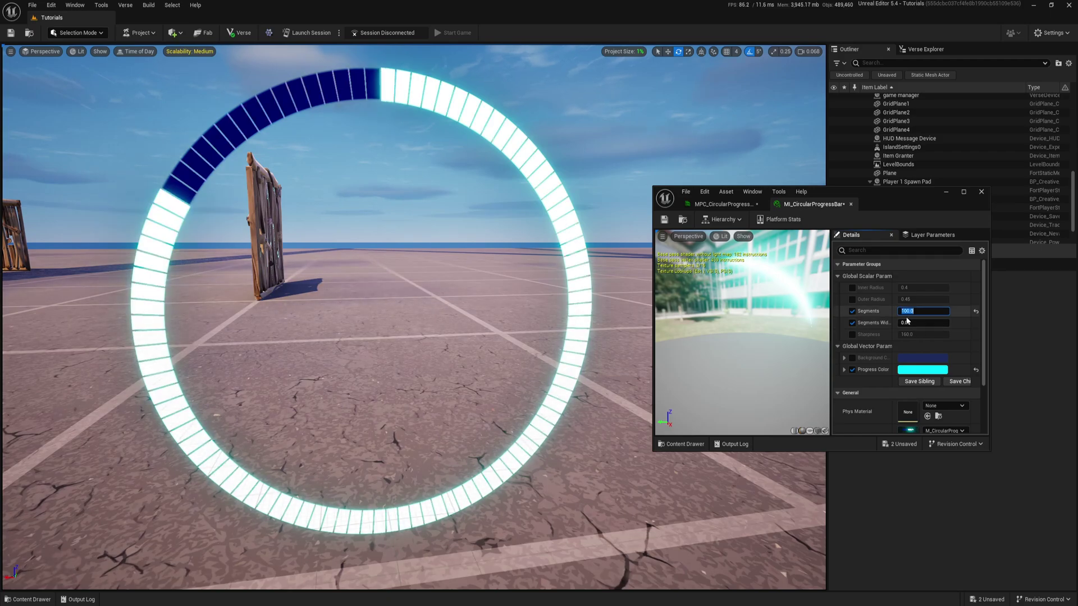
- Set Segments to 12 and Segments Width to about 0.034 in MI_CircularProgressBar
type("12")
key("Return")
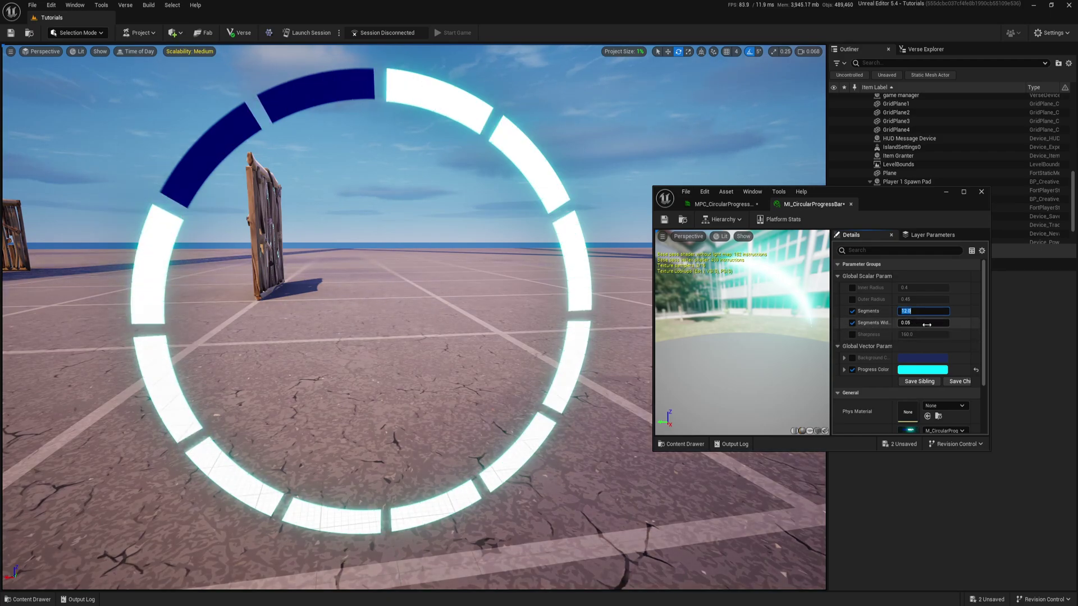
mouse_move(926, 324)
left_mouse_down()
mouse_move(987, 325)
mouse_move(898, 324)
mouse_move(977, 325)
mouse_move(915, 325)
mouse_move(927, 324)
left_mouse_up()
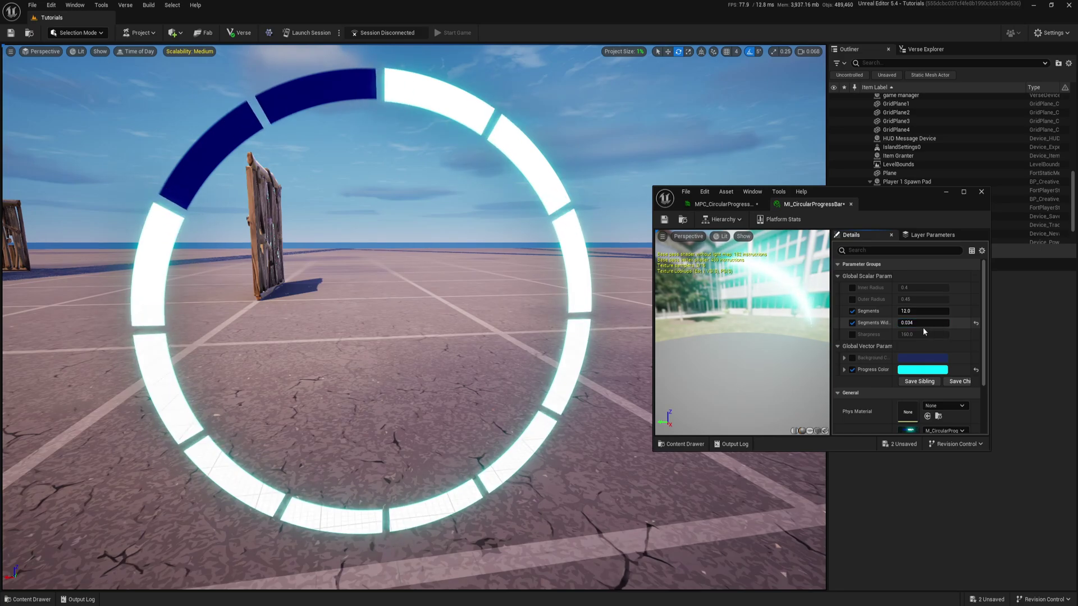
- Set the Progress default value in MPC_CircularProgressBar to 1.0 and save the parameter collection
left_click(721, 204)
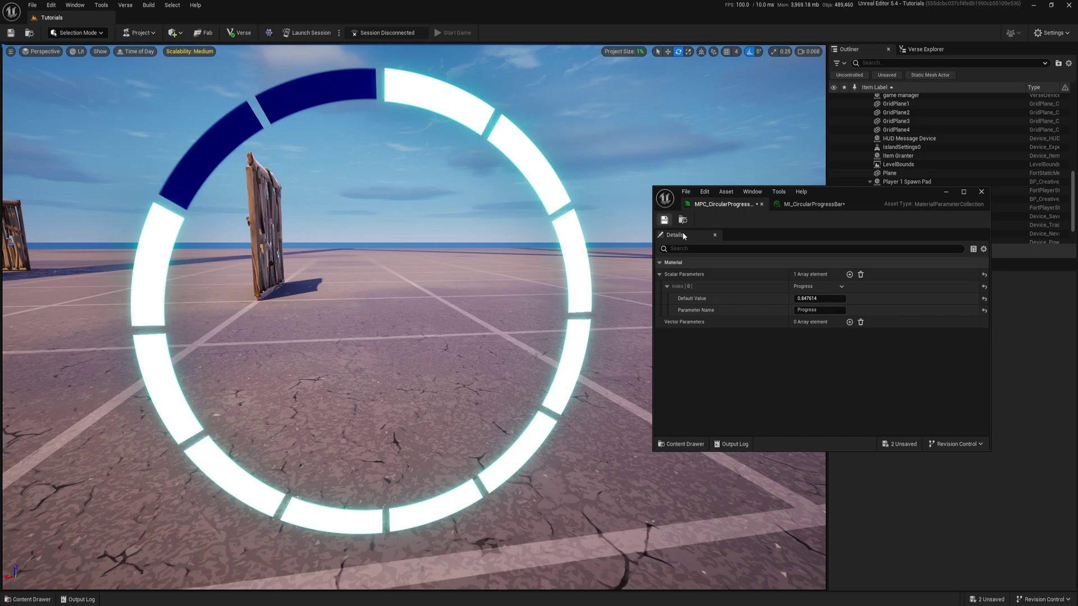
left_click_drag(819, 298, 853, 298)
left_click(815, 299)
type("1.0")
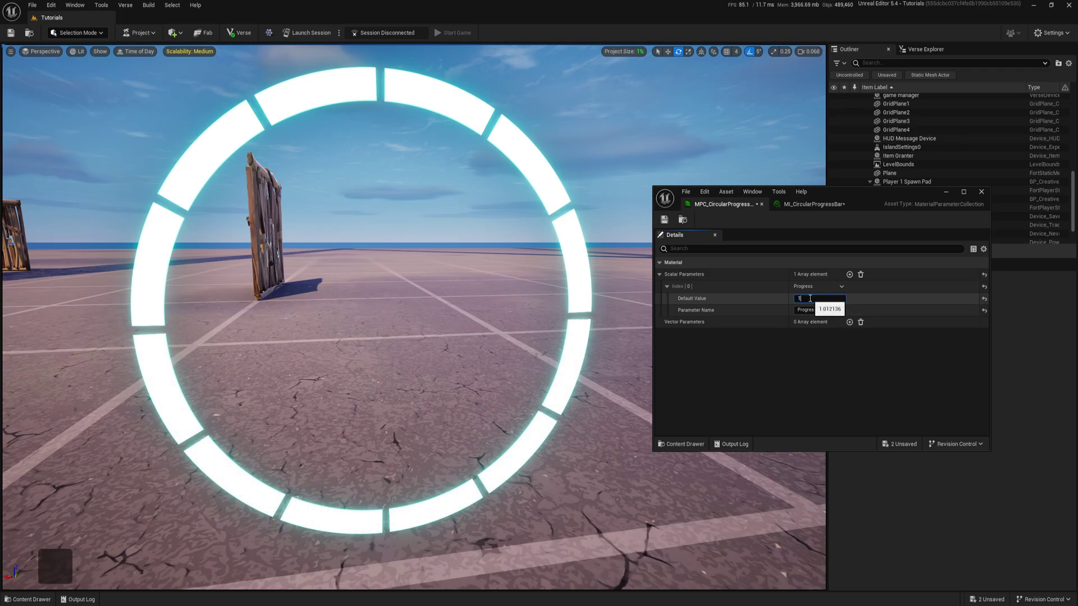
key("Return")
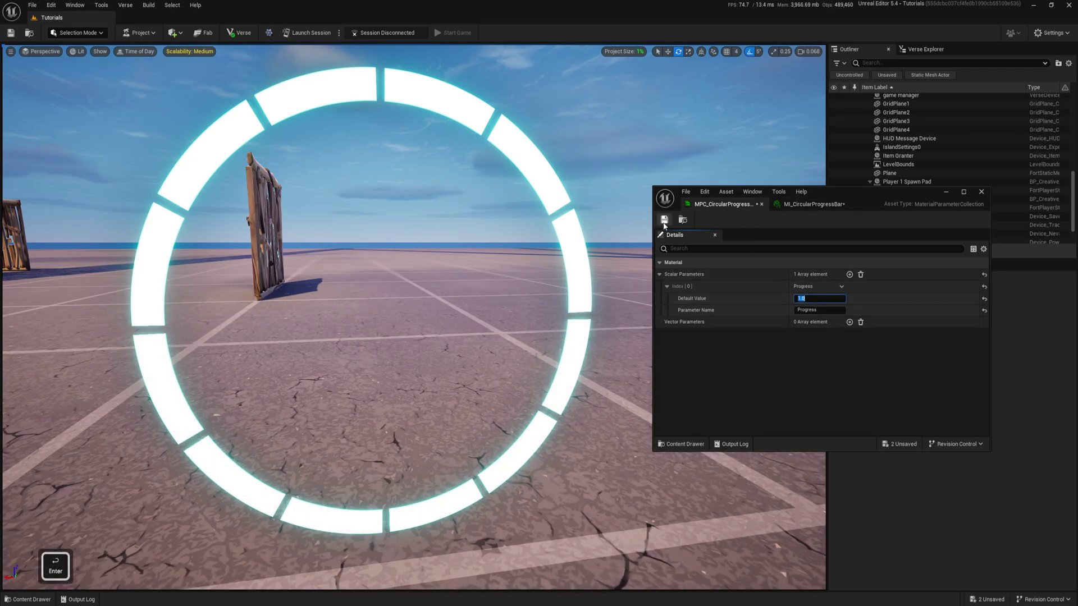
left_click(663, 221)
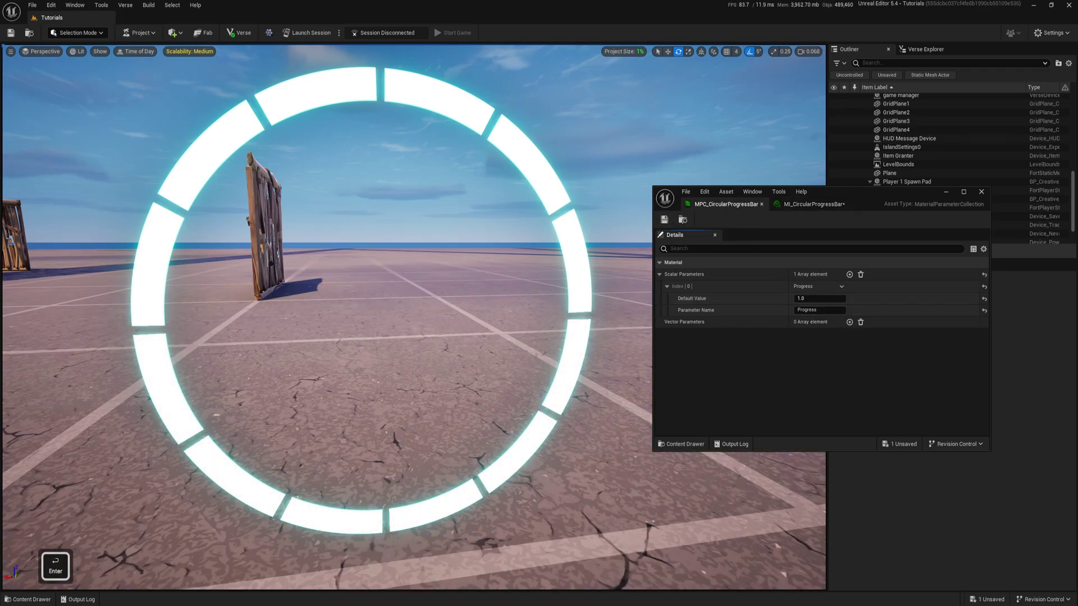
- Set the Material Domain of M_CircularProgressBar to User Interface and save the material
left_click_drag(0, 140, 449, 35)
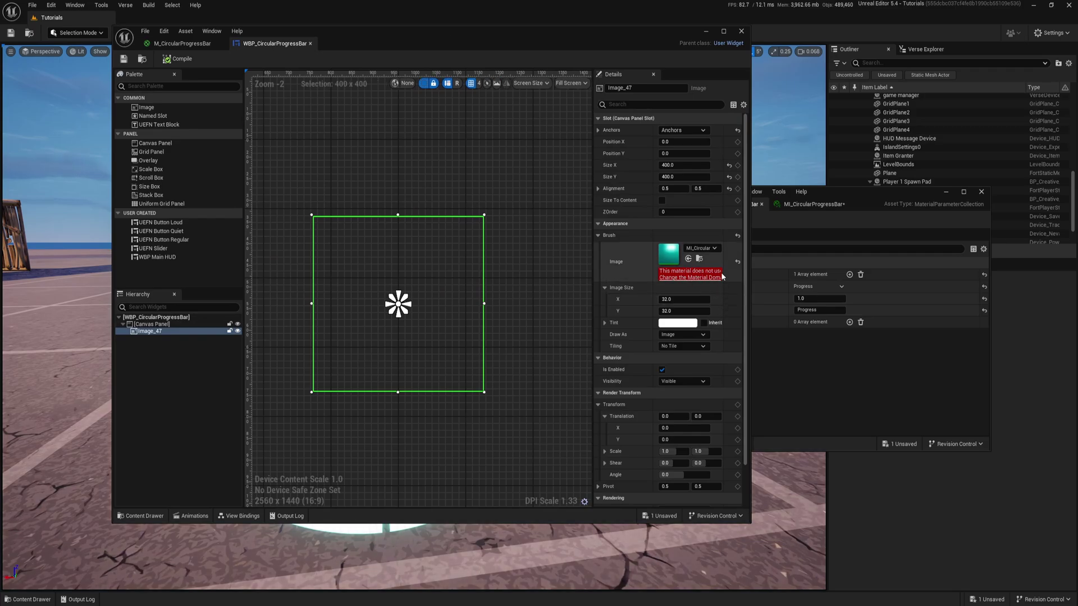
left_click(803, 225)
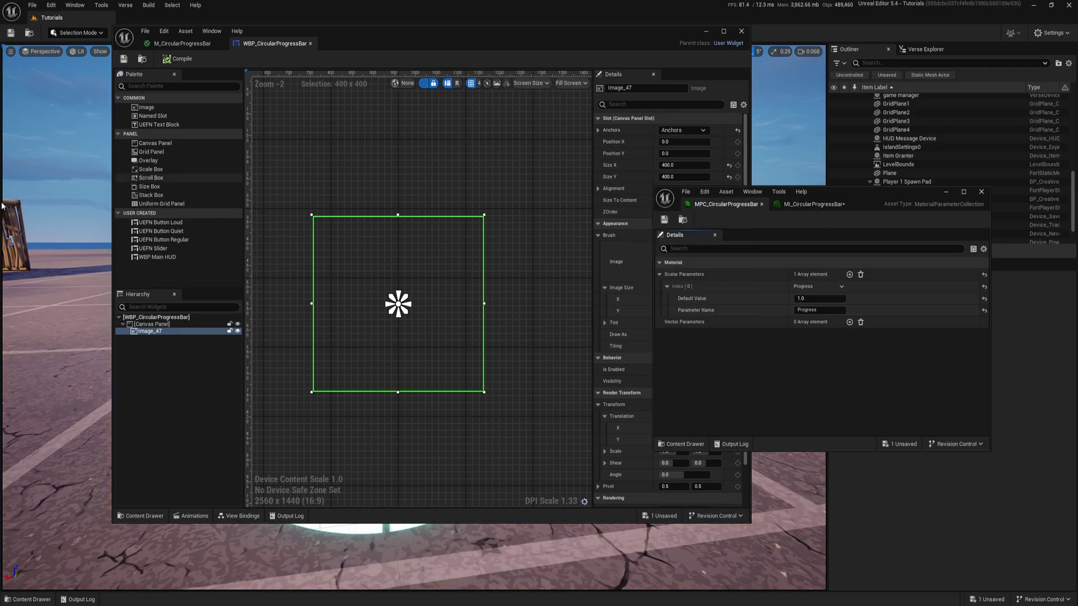
left_click(182, 44)
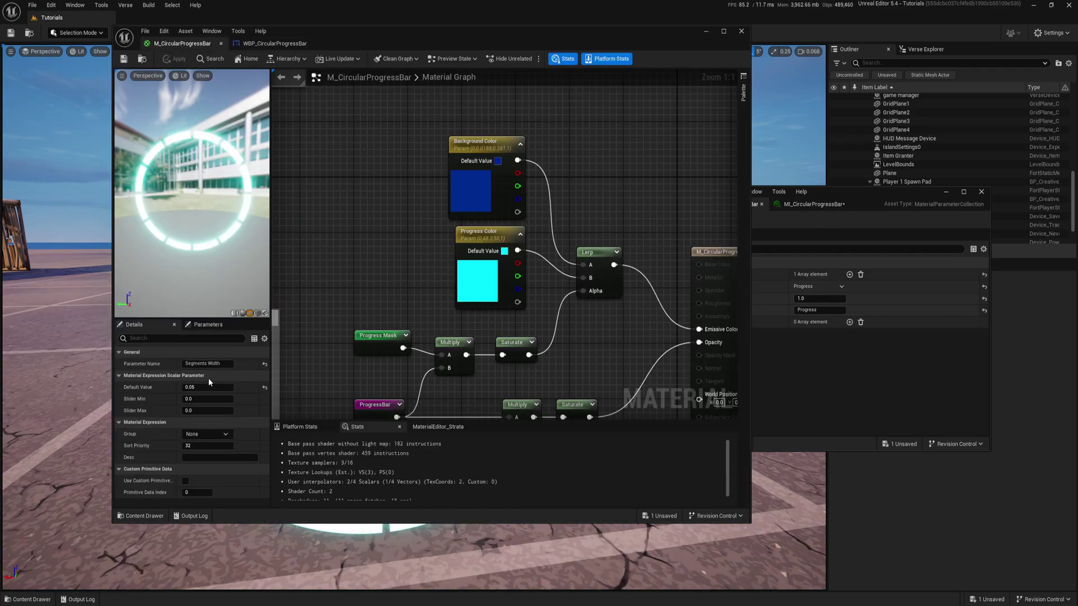
left_click(354, 273)
right_click_drag(363, 287, 334, 217)
scroll(379, 212, "down", 2)
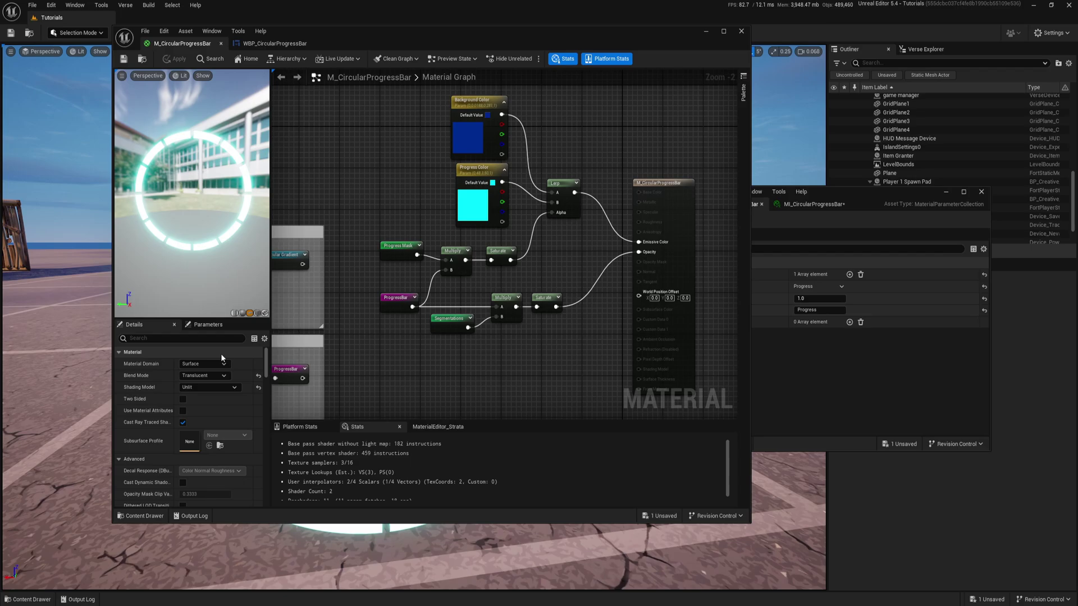
left_click(206, 363)
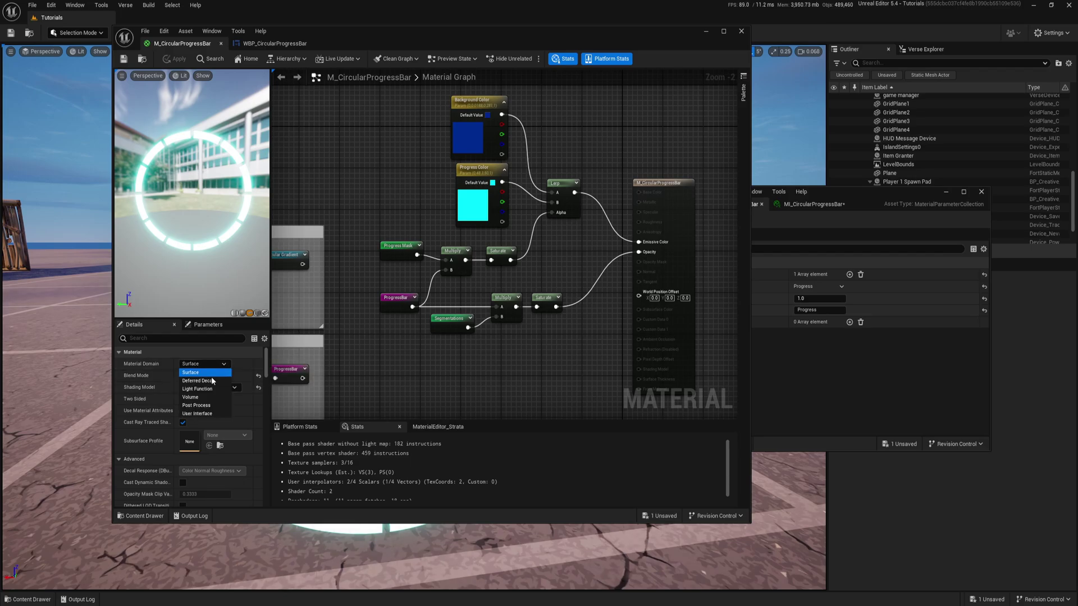
left_click(197, 413)
left_click(124, 59)
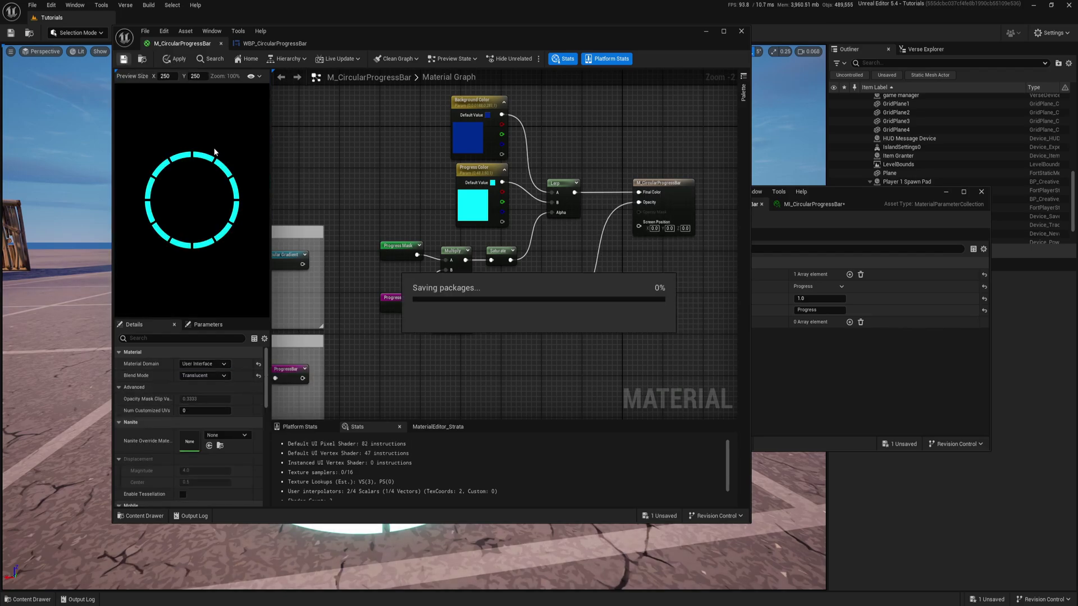
- Preview the ring in WBP_CircularProgressBar while lowering the Progress default value in MPC_CircularProgressBar to about 0.23
left_click(281, 44)
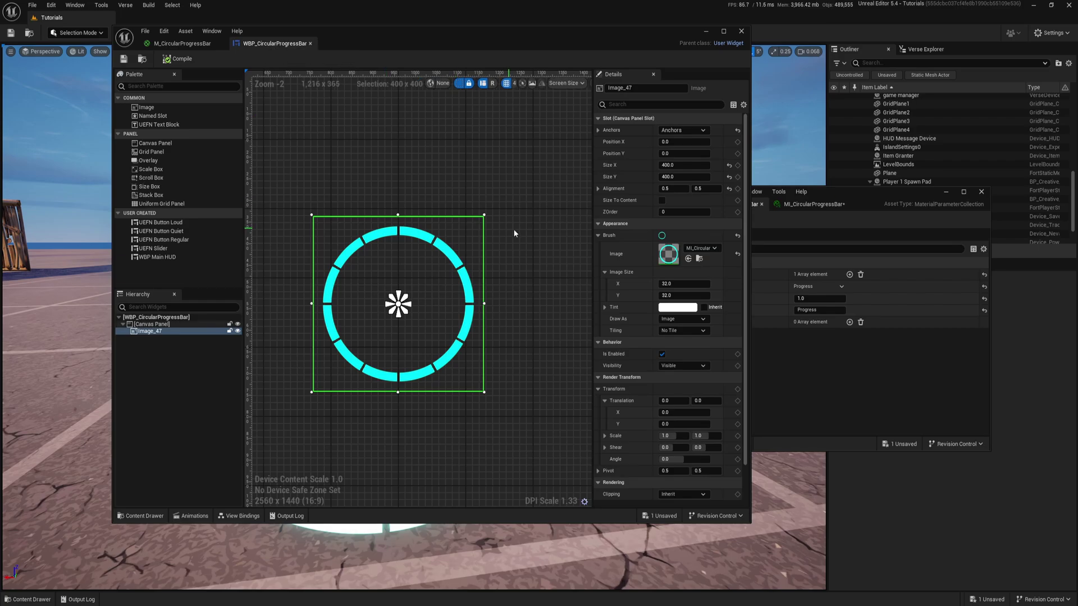
scroll(460, 228, "up", 3)
right_click_drag(500, 231, 451, 228)
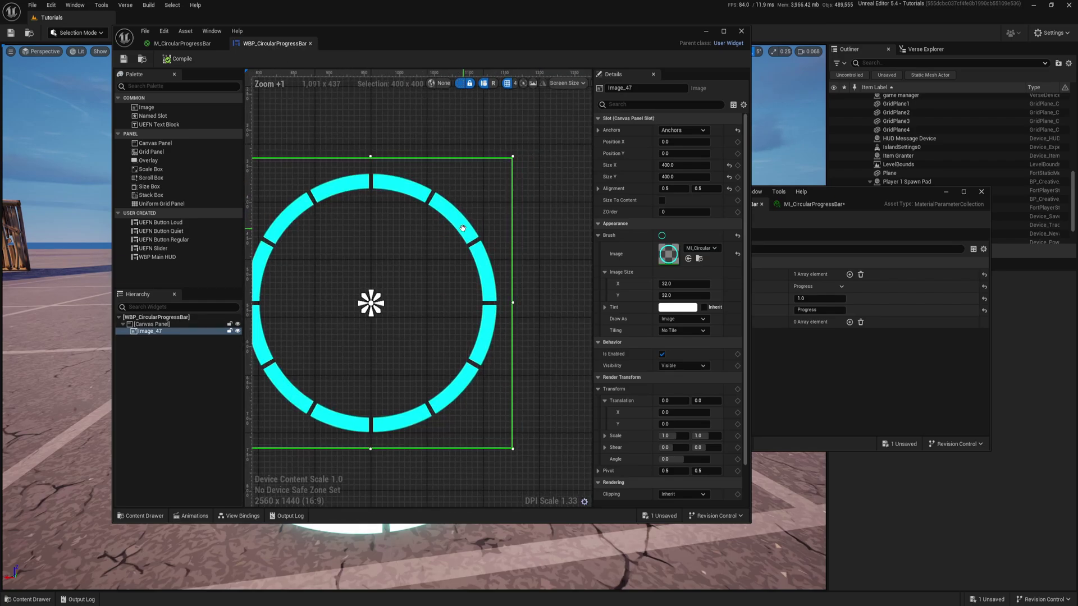
left_click(817, 229)
left_click_drag(836, 300, 665, 298)
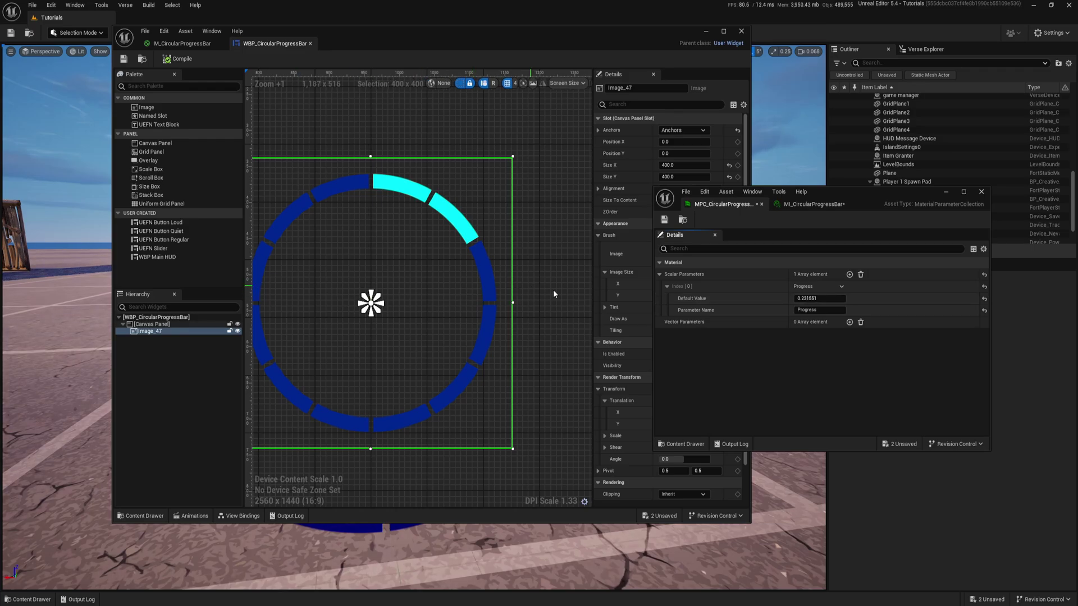
- Set the Progress default value in MPC_CircularProgressBar back to 1 and save all assets
left_click(833, 302)
type("1")
key("Return")
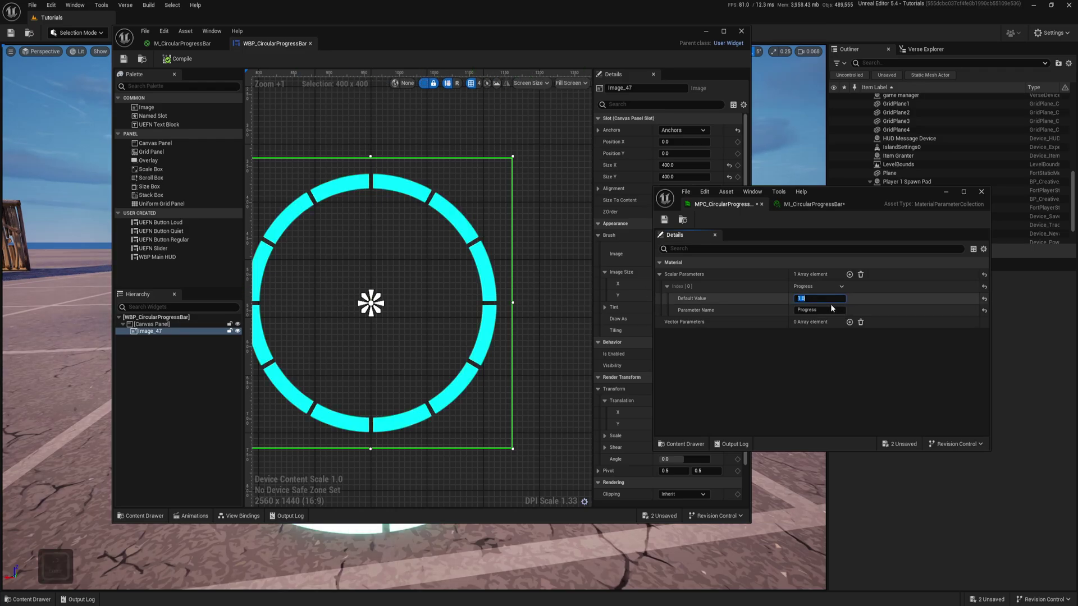
key("ctrl+shift+s")
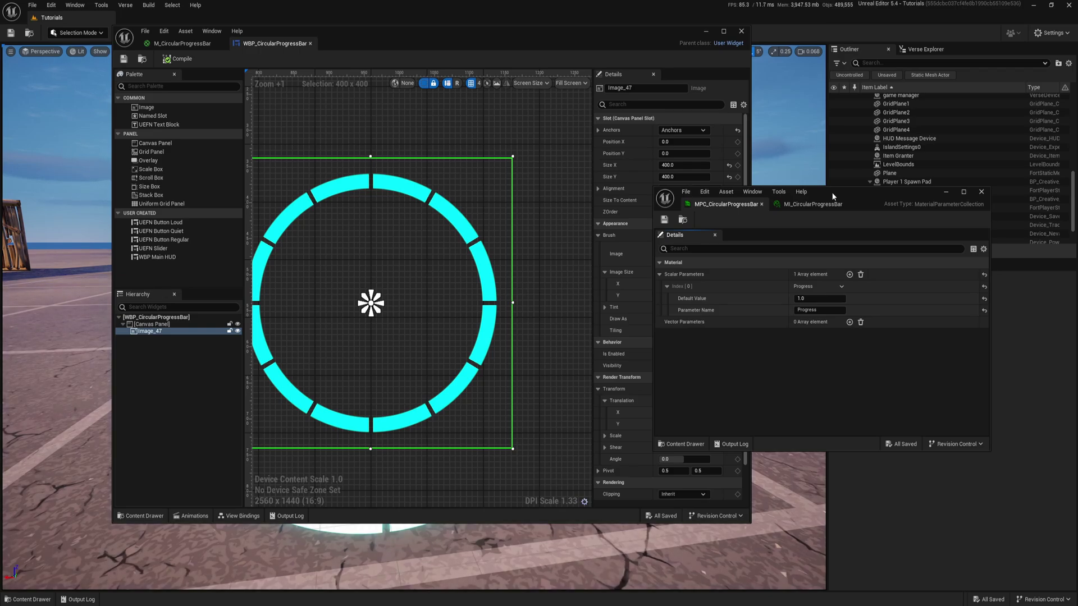
- Switch from the widget to the M_CircularProgressBar material graph
left_click(182, 44)
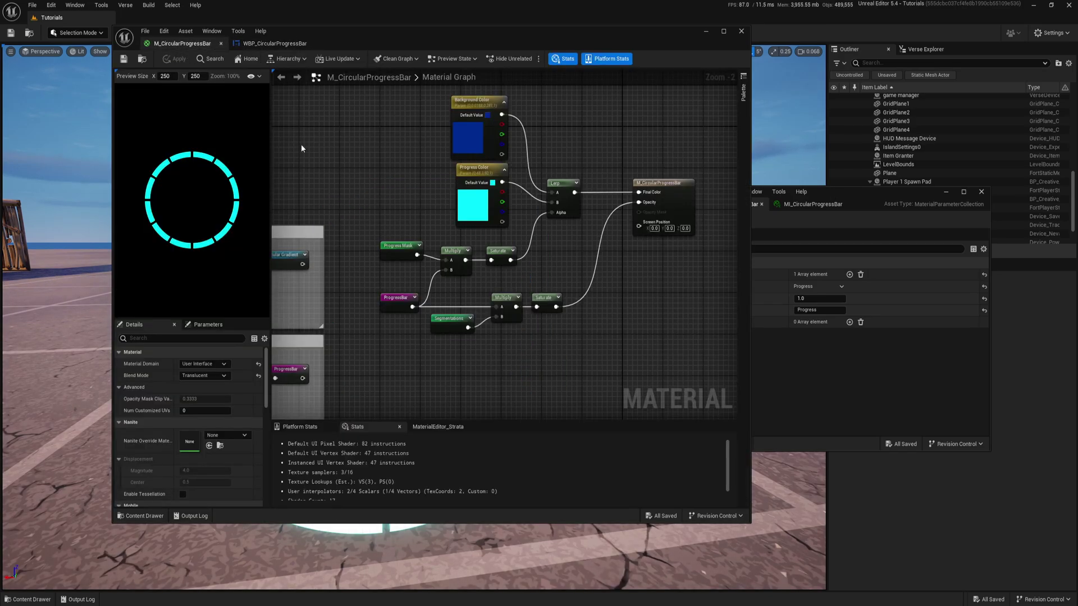